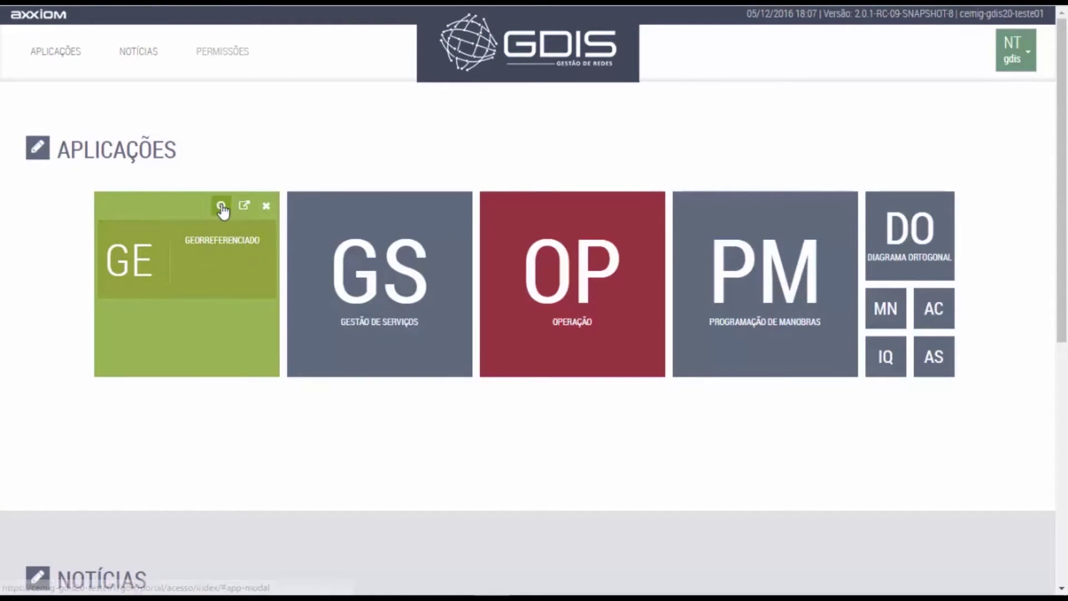
# Read the GE tile's description, close it, and launch the GE Georreferenciado module.
pyautogui.click(222, 205)
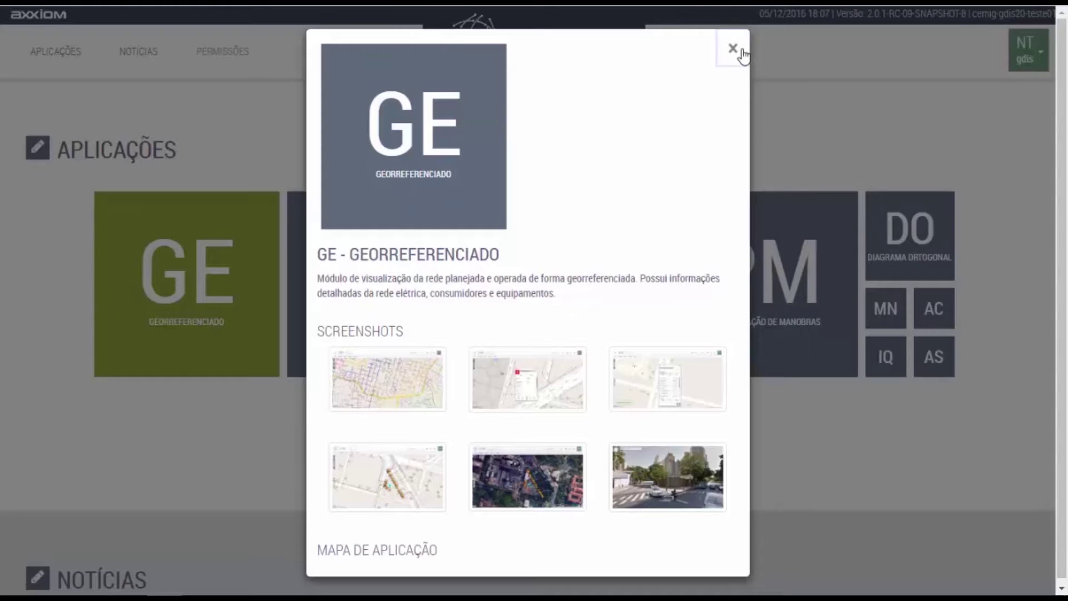
pyautogui.click(742, 52)
pyautogui.click(240, 208)
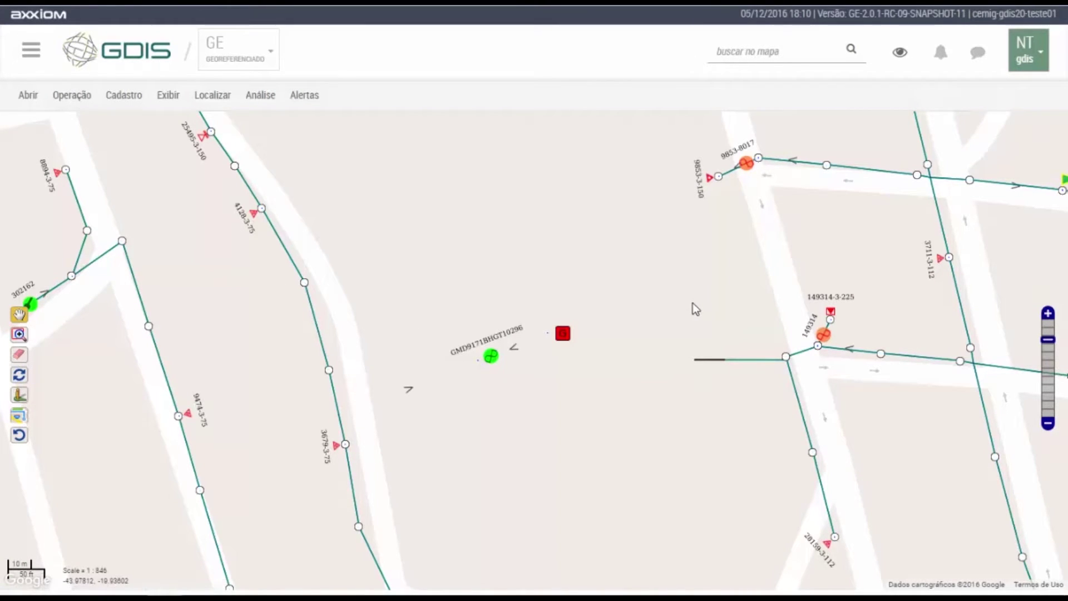
# Zoom out twice, pan sideways, and open a marked rectangle of the map in a new window.
pyautogui.scroll(-1, 692, 302)
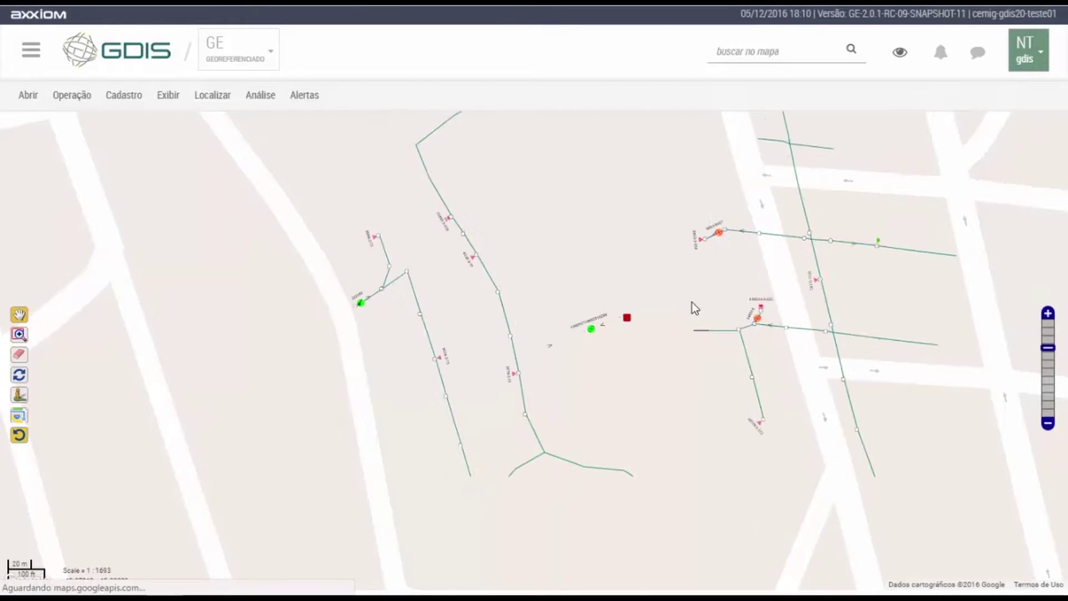
pyautogui.scroll(-1, 692, 302)
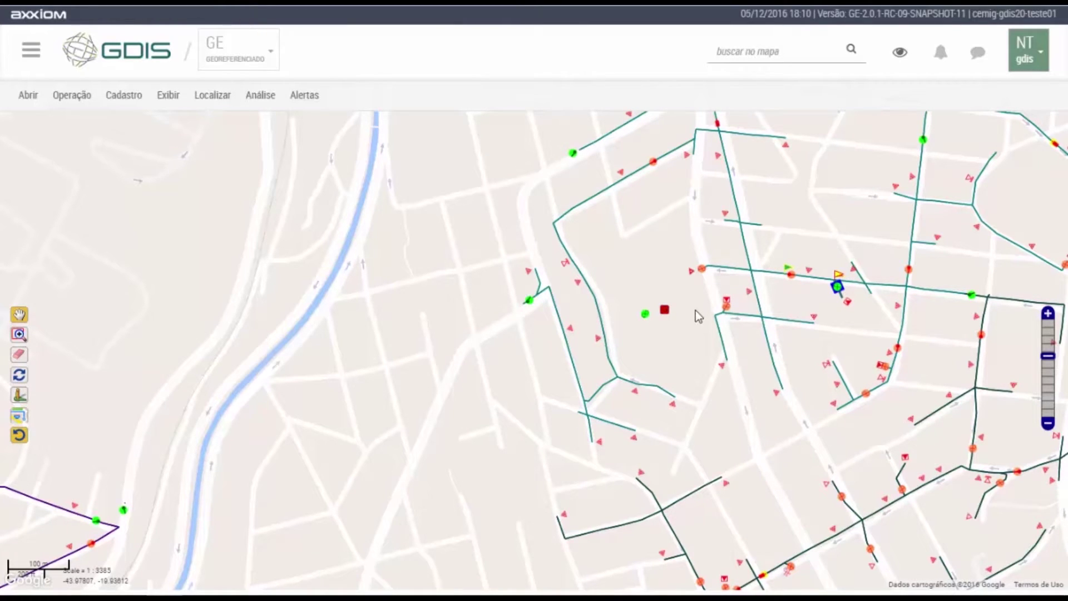
pyautogui.moveTo(796, 310); pyautogui.dragTo(311, 229)
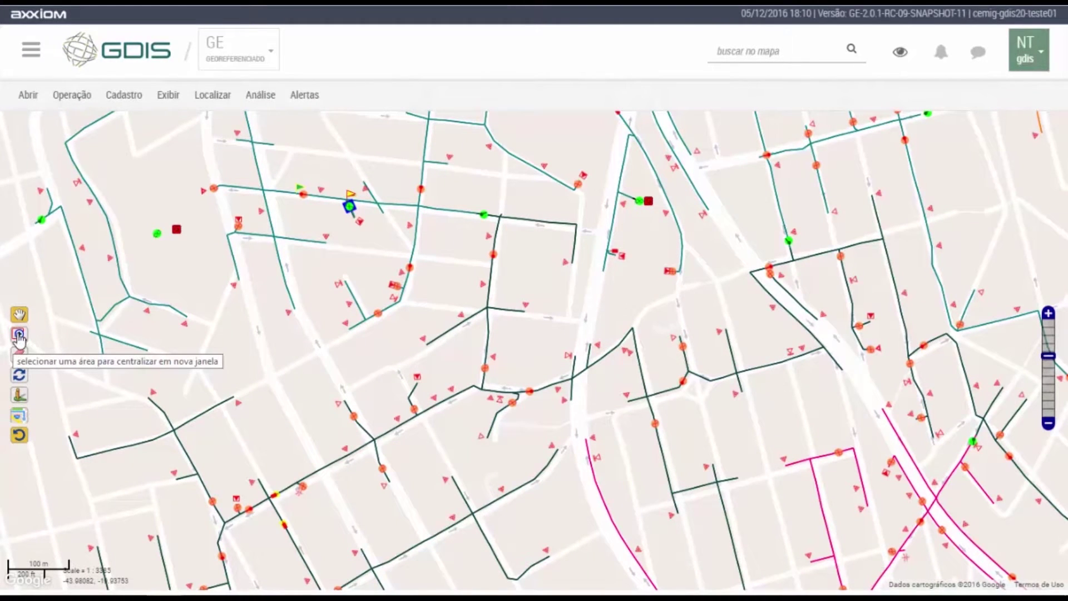
pyautogui.click(19, 335)
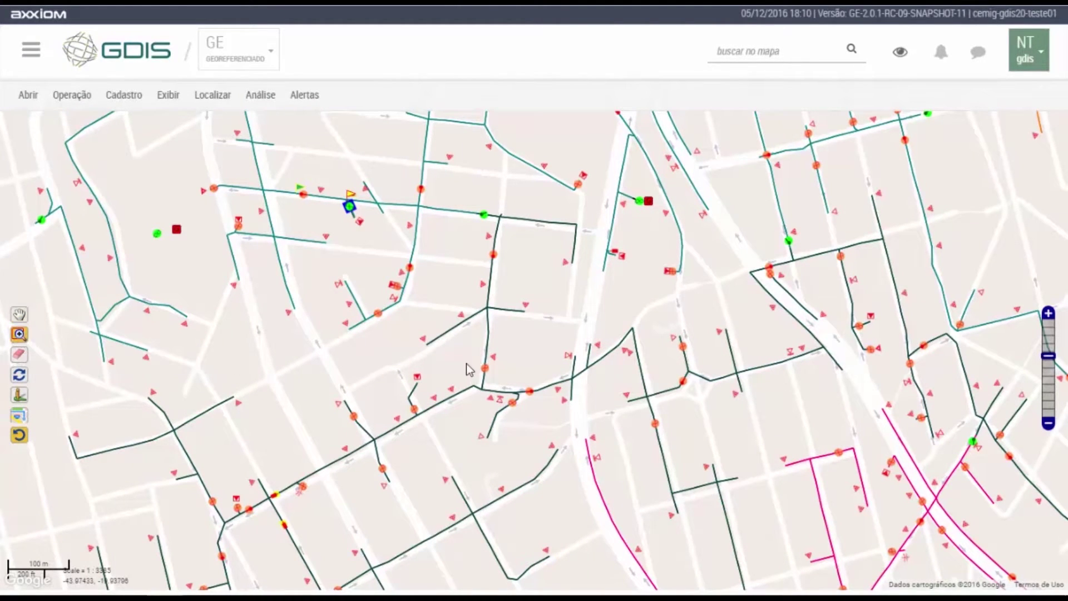
pyautogui.moveTo(484, 384); pyautogui.dragTo(515, 415)
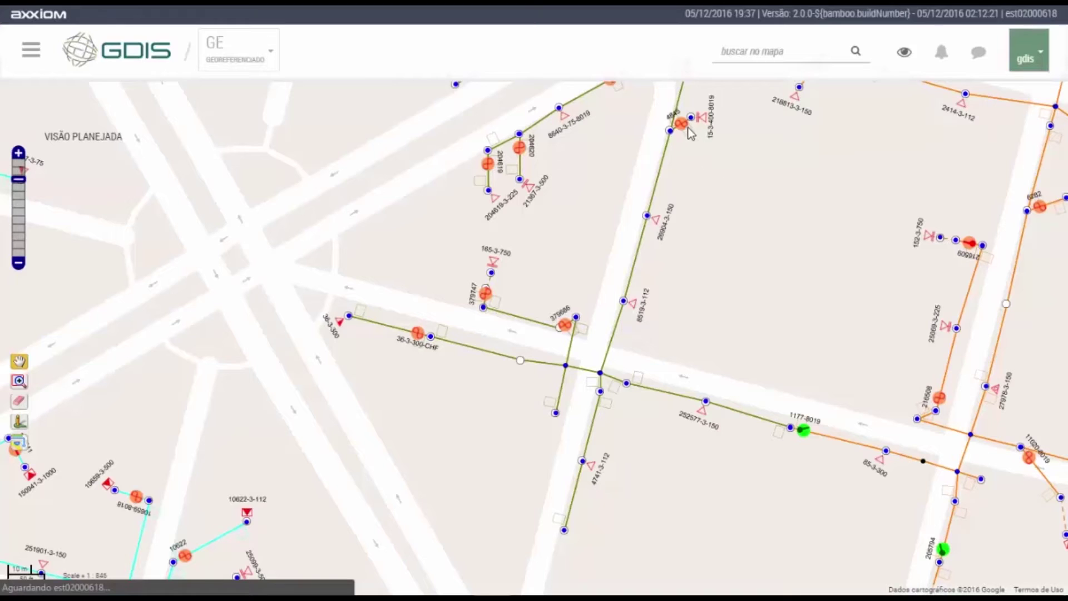
# Open the Equipamento card for fuse switch 4845 and browse its Geral and Detalhes attributes.
pyautogui.click(688, 127)
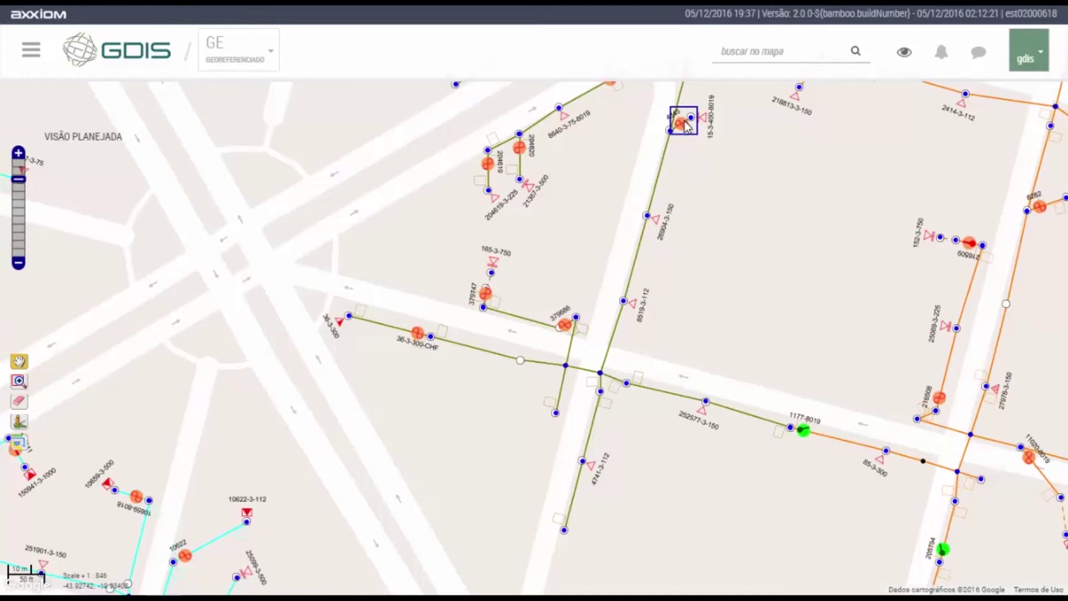
pyautogui.click(686, 123)
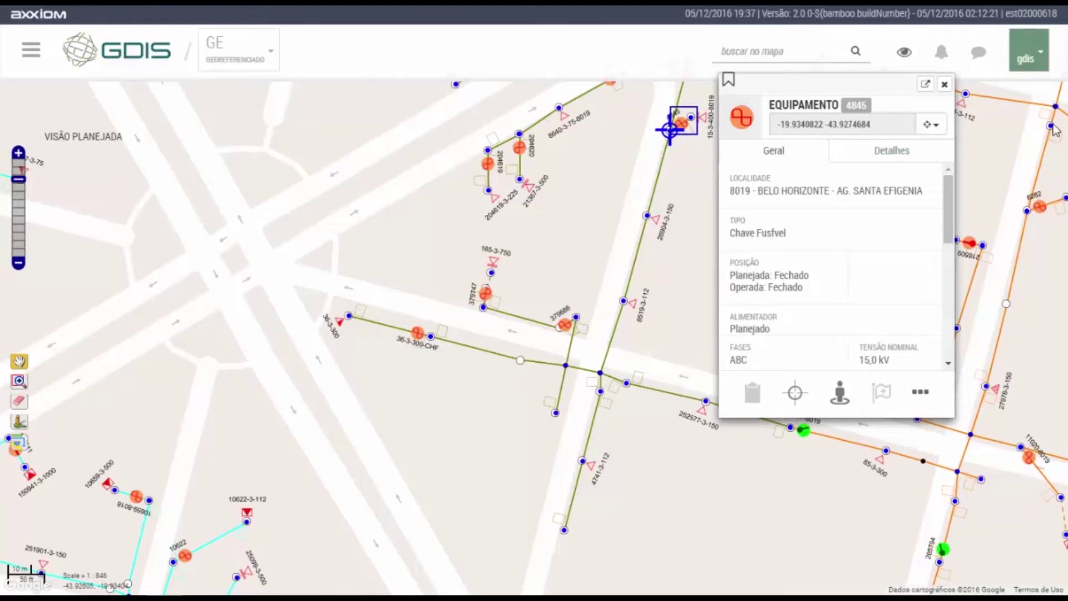
pyautogui.moveTo(952, 185); pyautogui.dragTo(955, 316)
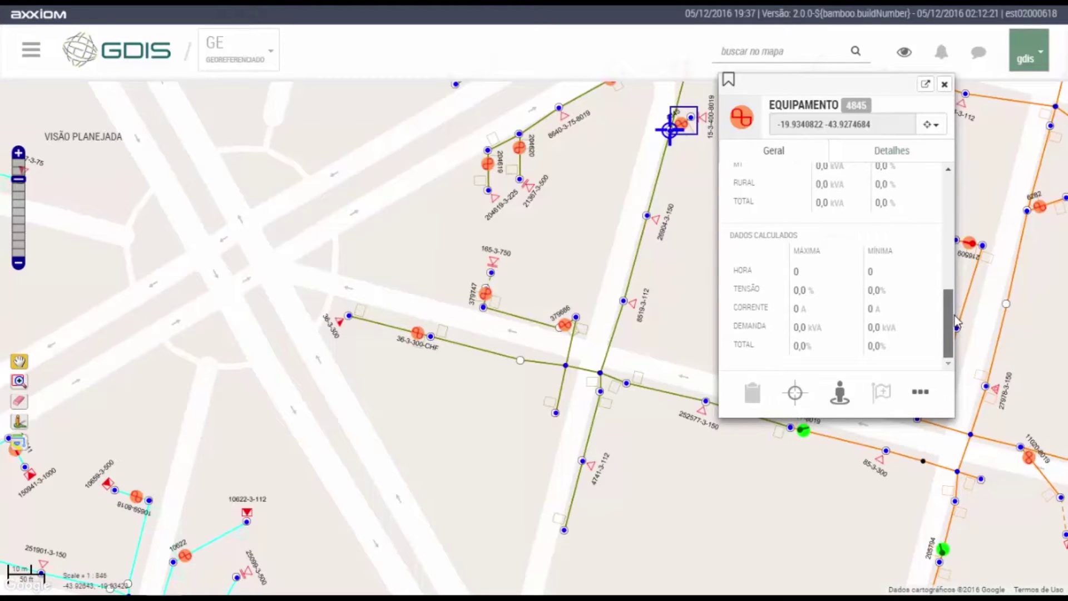
pyautogui.click(913, 160)
pyautogui.moveTo(943, 224); pyautogui.dragTo(949, 330)
pyautogui.click(920, 436)
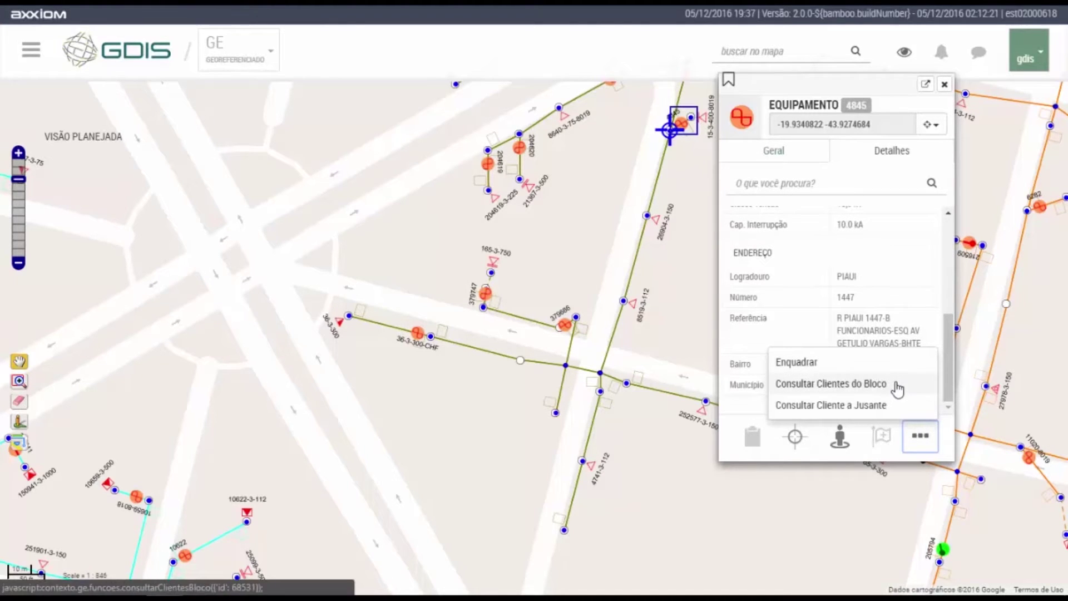
pyautogui.click(889, 456)
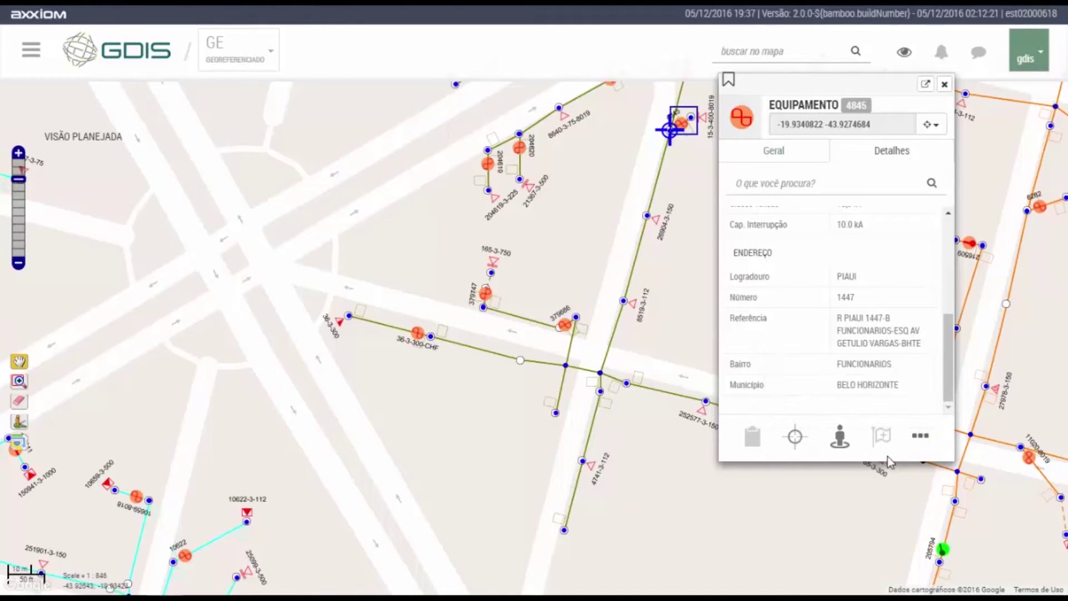
pyautogui.click(841, 437)
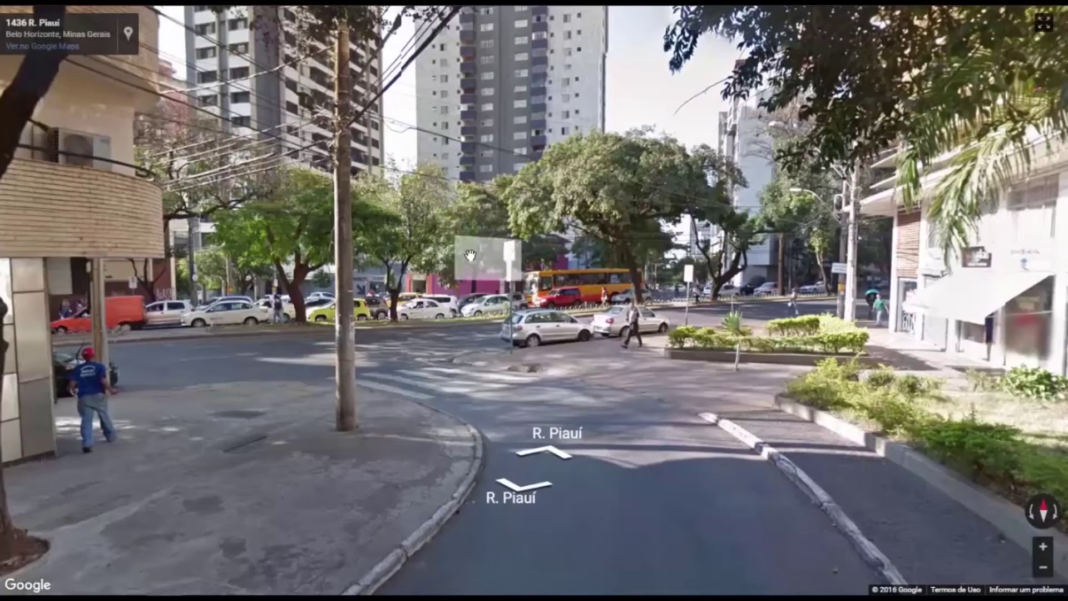
pyautogui.moveTo(482, 256); pyautogui.dragTo(846, 217)
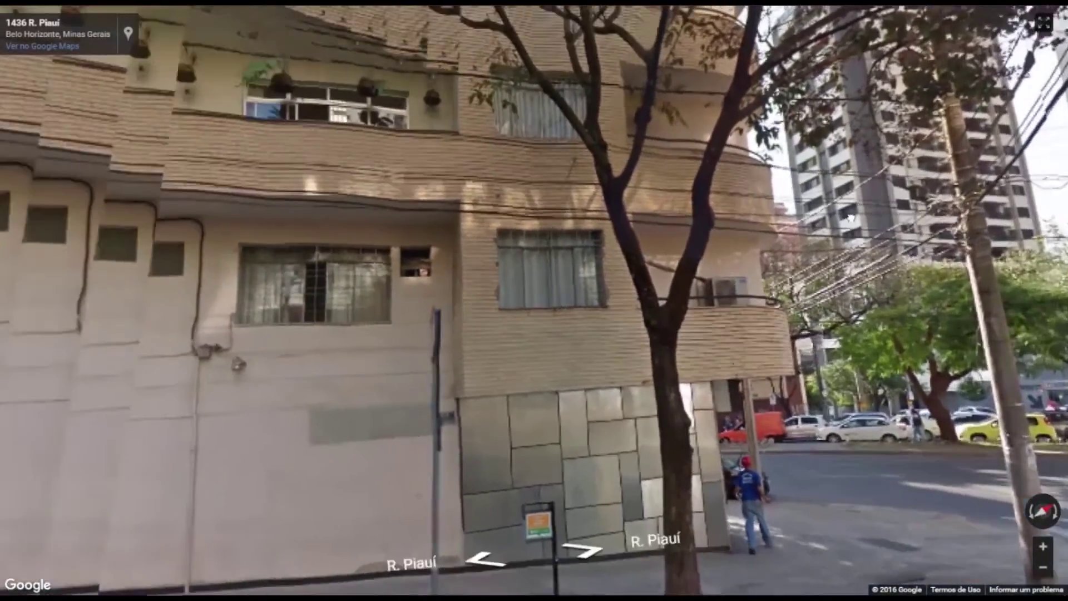
pyautogui.click(262, 167)
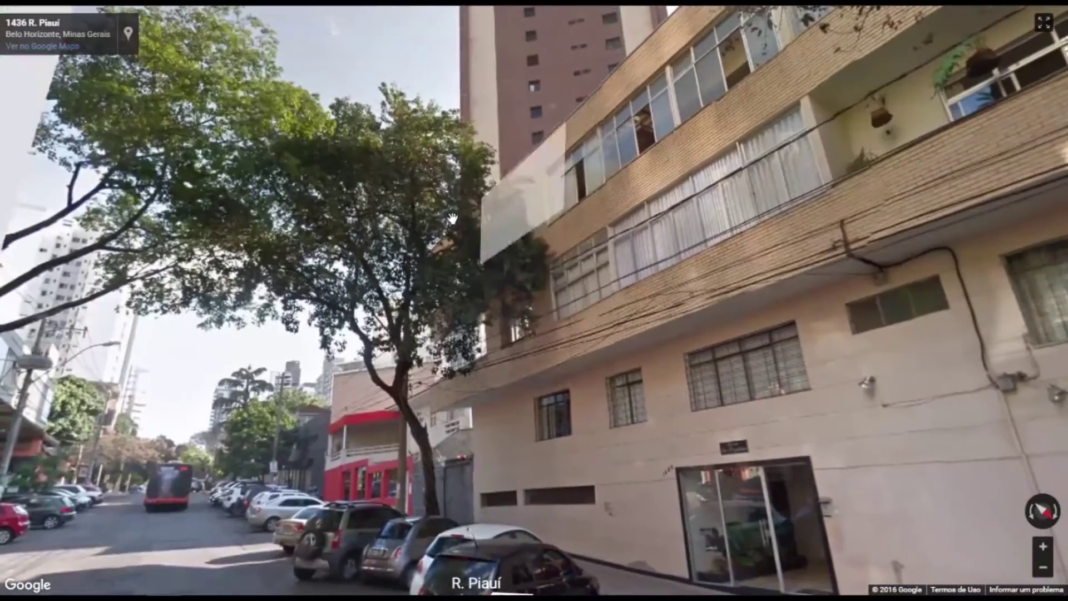
pyautogui.click(357, 209)
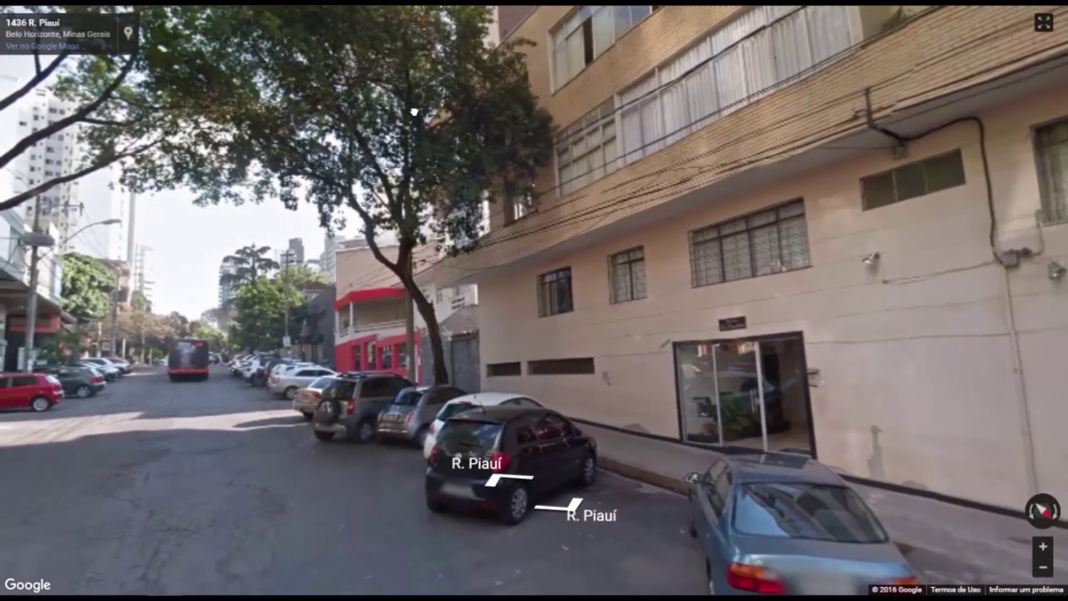
pyautogui.moveTo(414, 112); pyautogui.dragTo(868, 167)
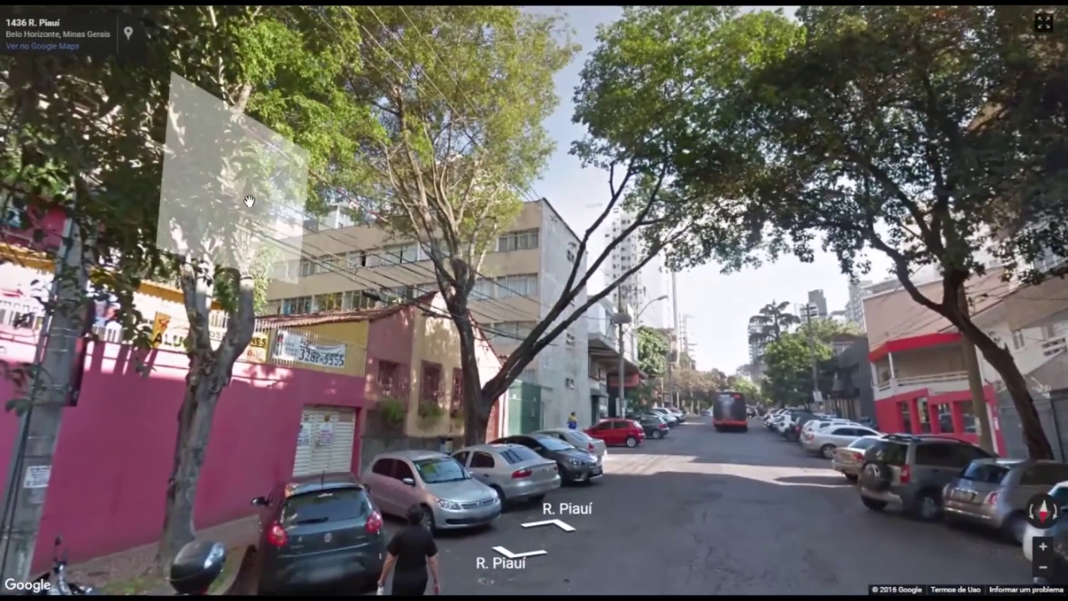
pyautogui.click(249, 202)
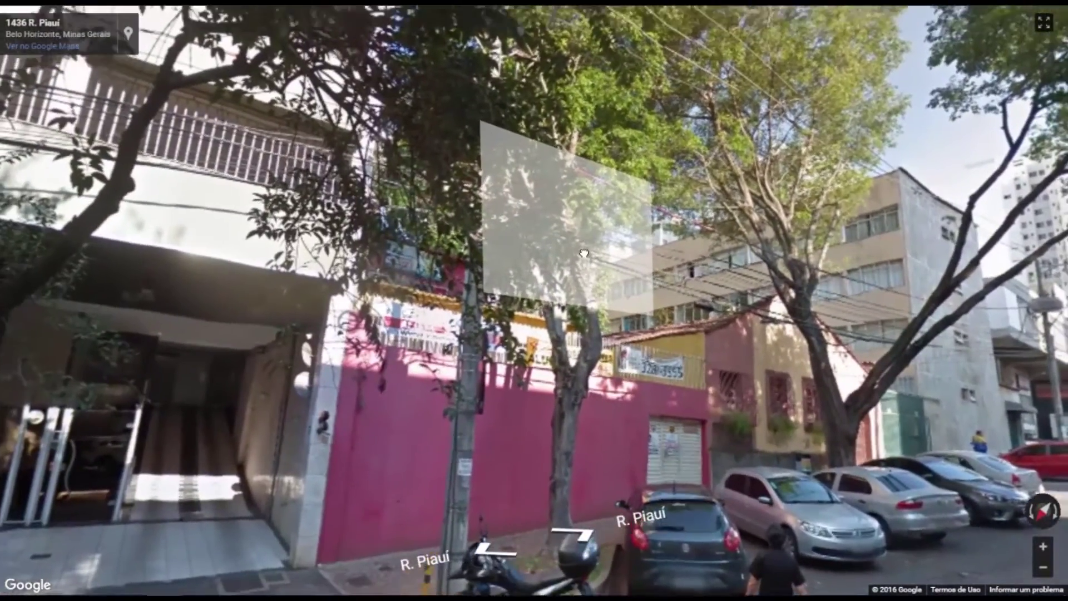
pyautogui.click(583, 254)
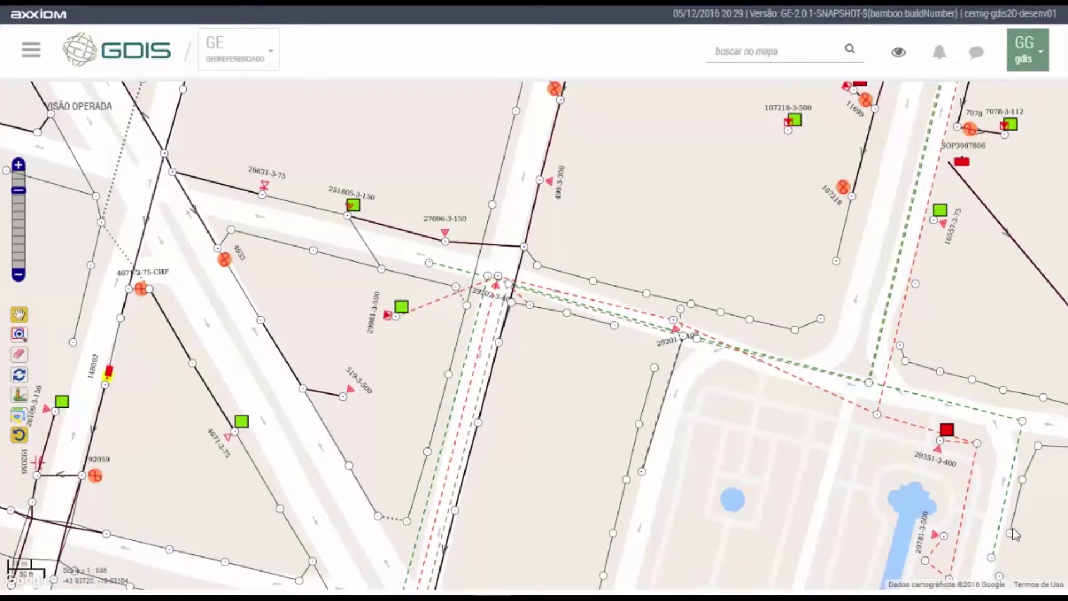
# Try the OSM and Satélite base maps, then save Rodoviário as the base map.
pyautogui.click(901, 60)
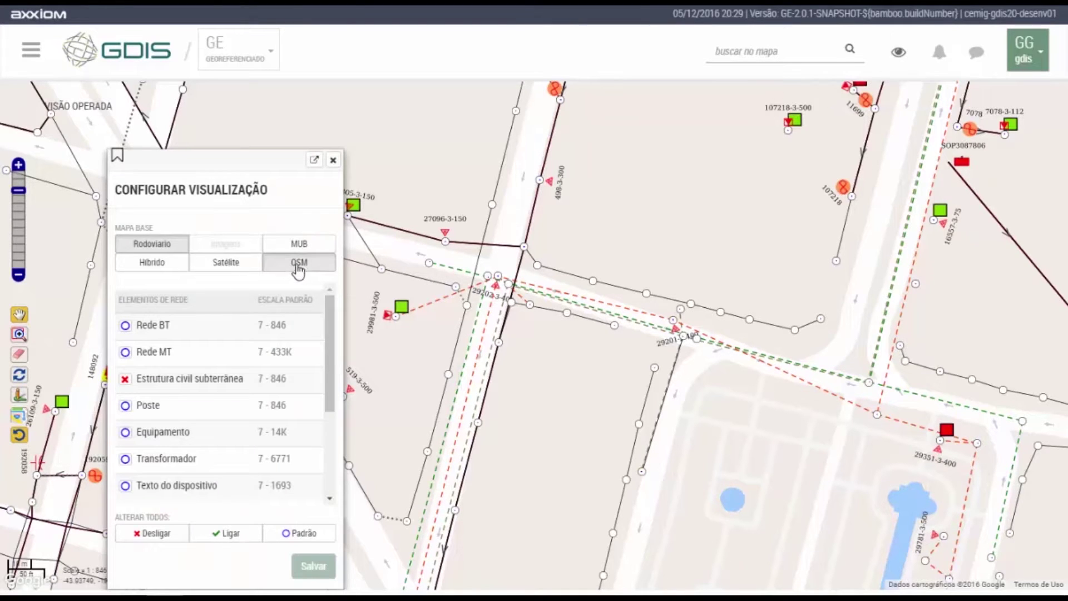
pyautogui.click(299, 265)
pyautogui.click(315, 566)
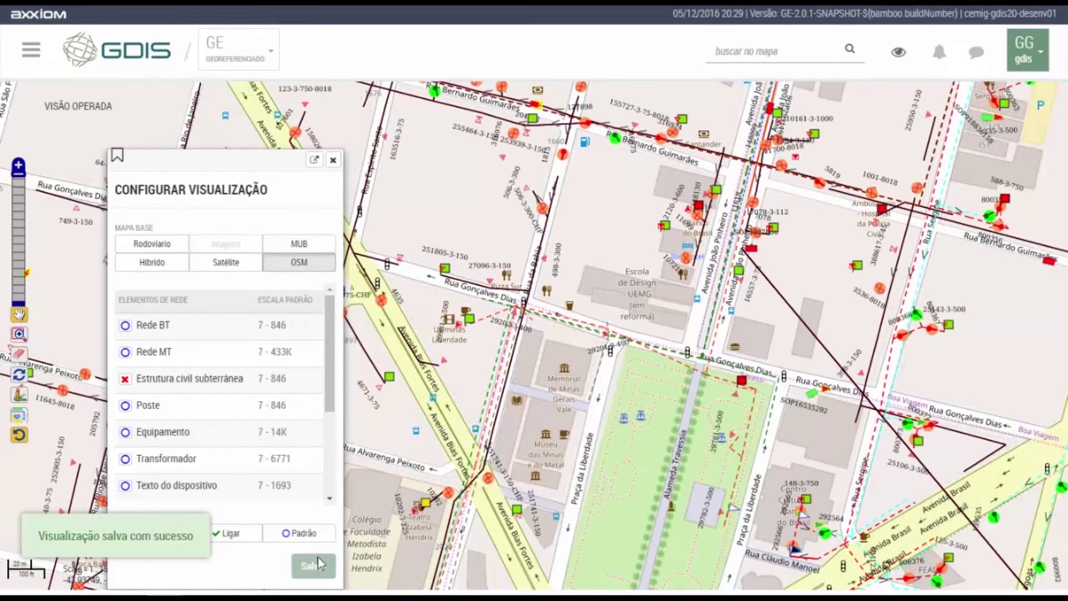
pyautogui.click(220, 266)
pyautogui.click(325, 568)
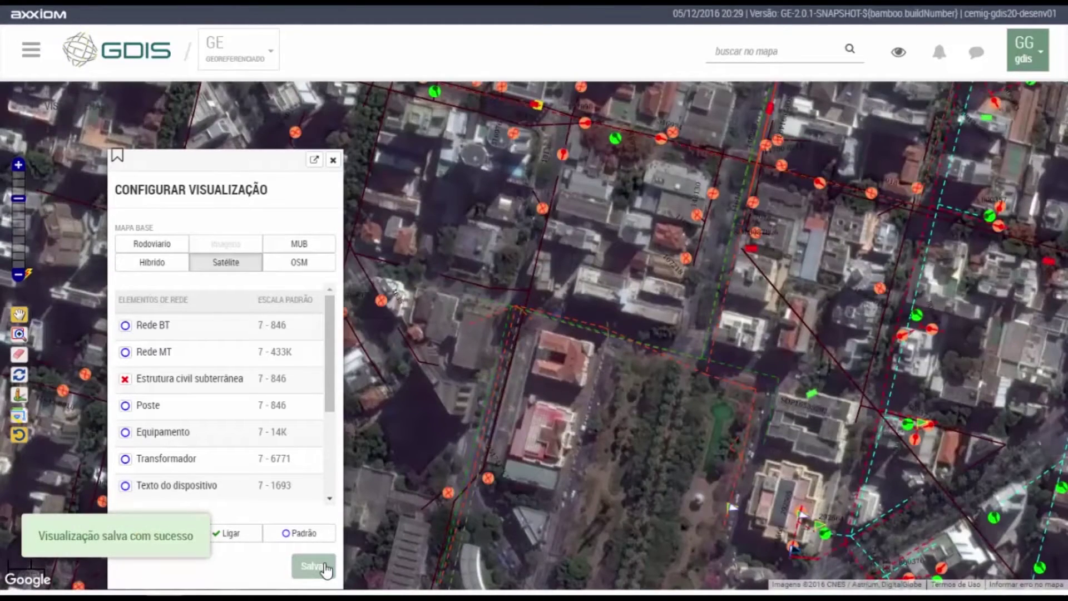
pyautogui.click(152, 244)
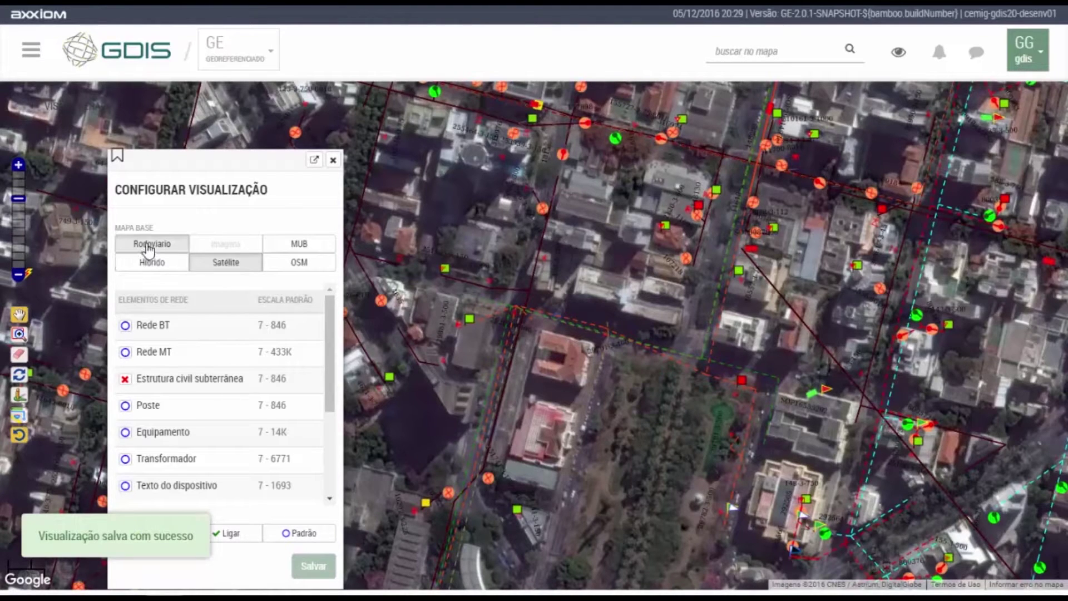
pyautogui.click(315, 569)
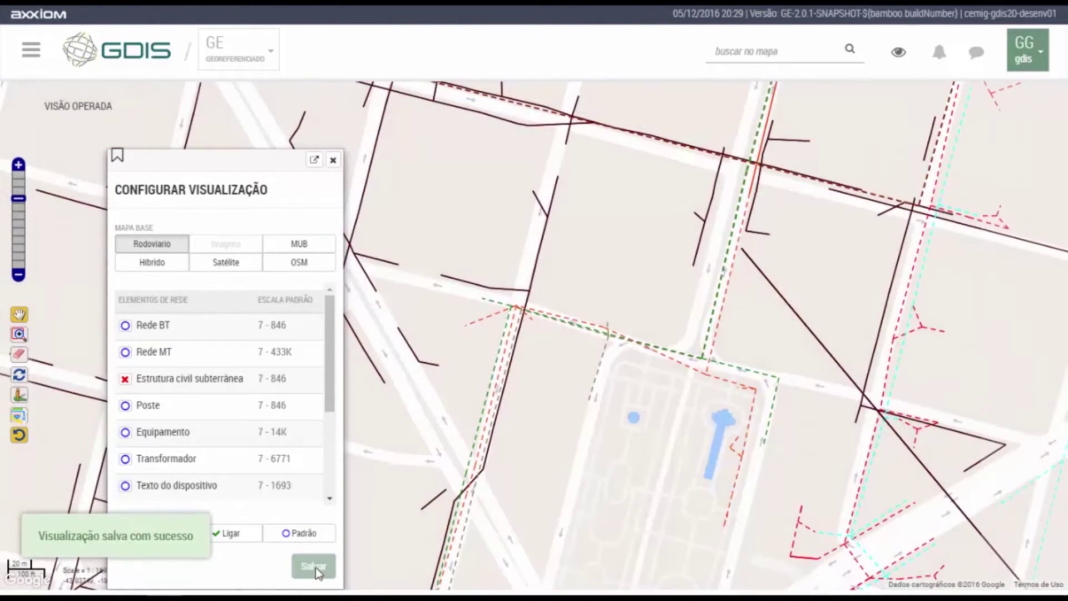
pyautogui.click(333, 161)
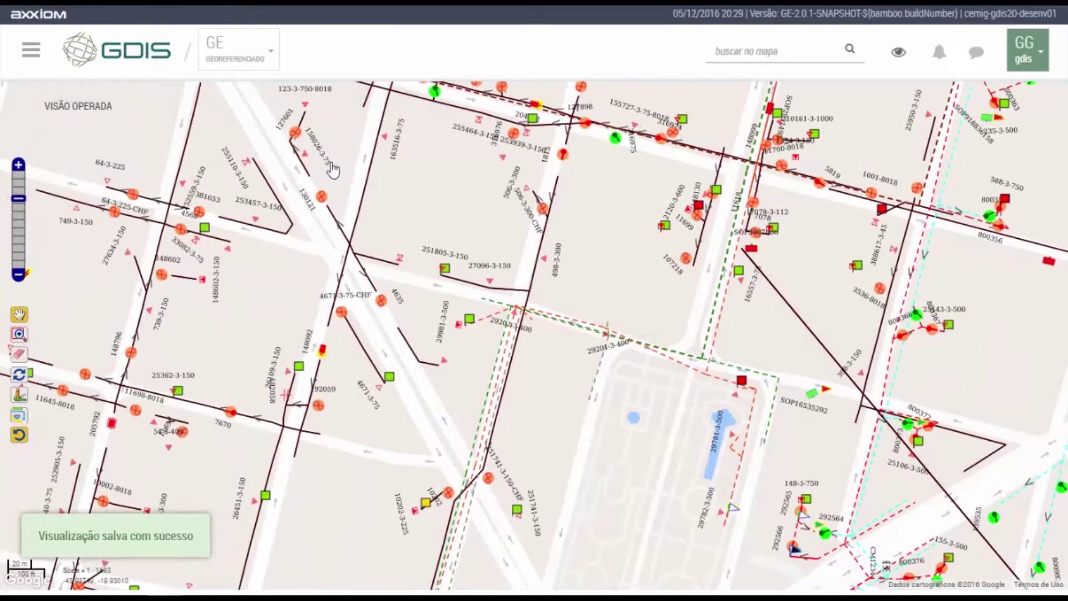
# Hide the Rede MT and Equipamento layers and save the view settings.
pyautogui.click(897, 53)
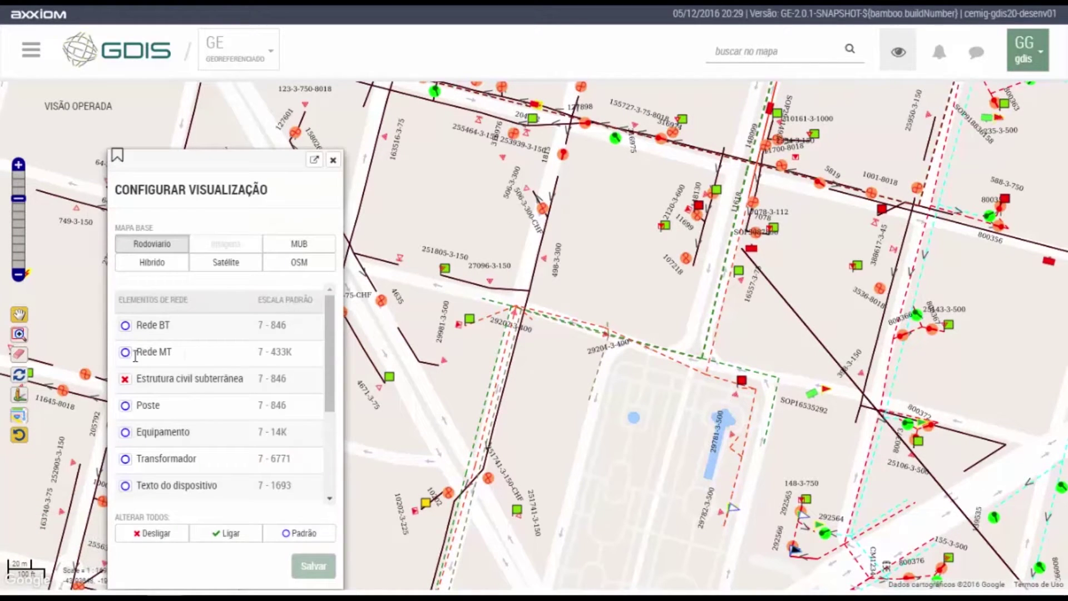
pyautogui.click(125, 352)
pyautogui.click(126, 364)
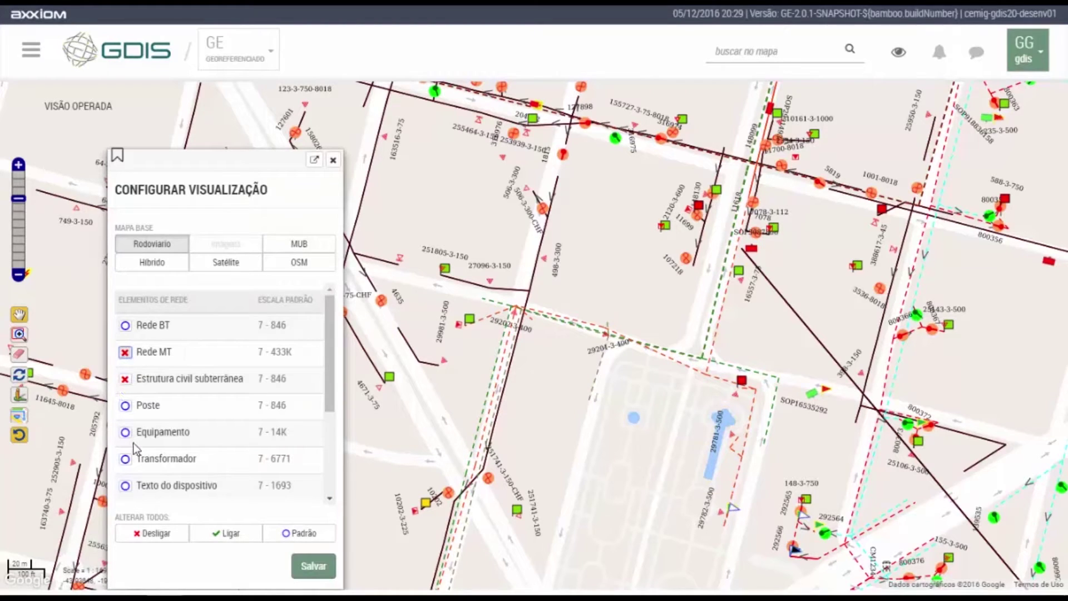
pyautogui.click(126, 432)
pyautogui.click(125, 444)
pyautogui.click(321, 570)
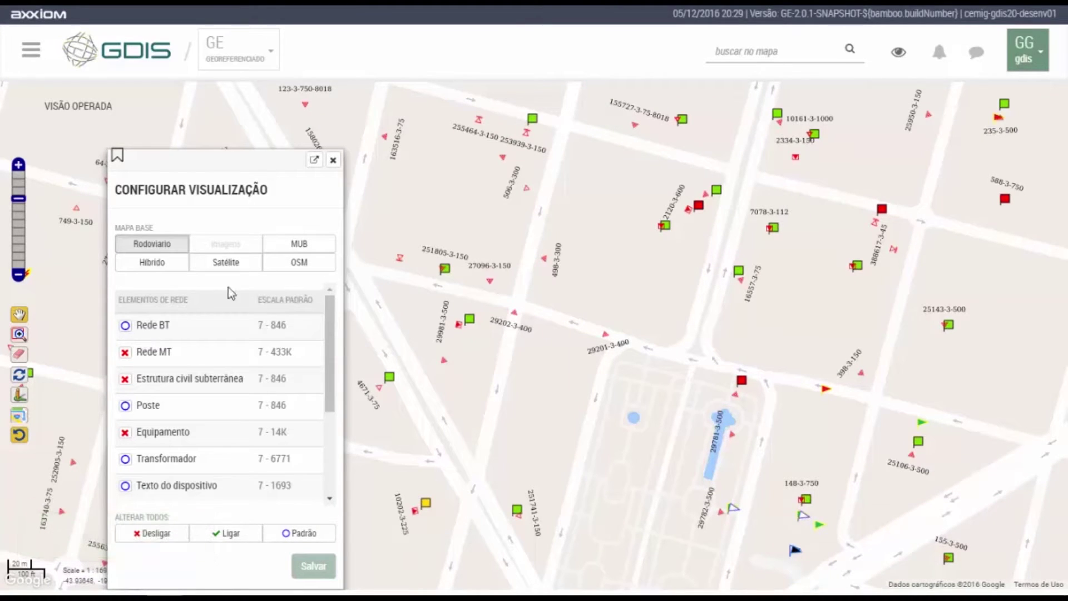
pyautogui.click(334, 160)
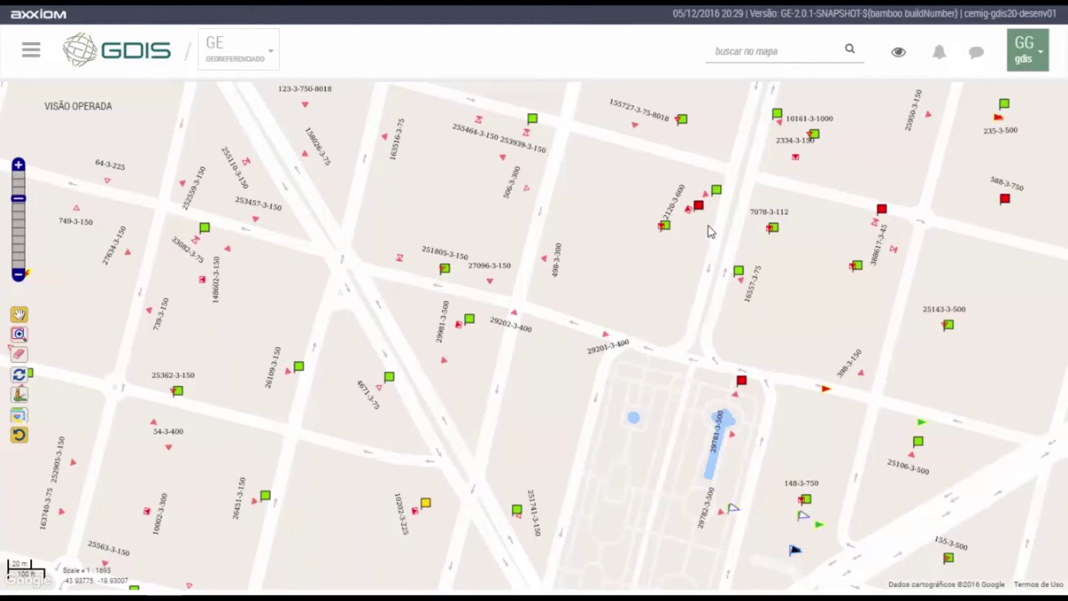
# Open feeder BHGT04 in the Rede Operada operation analysis view.
pyautogui.click(31, 57)
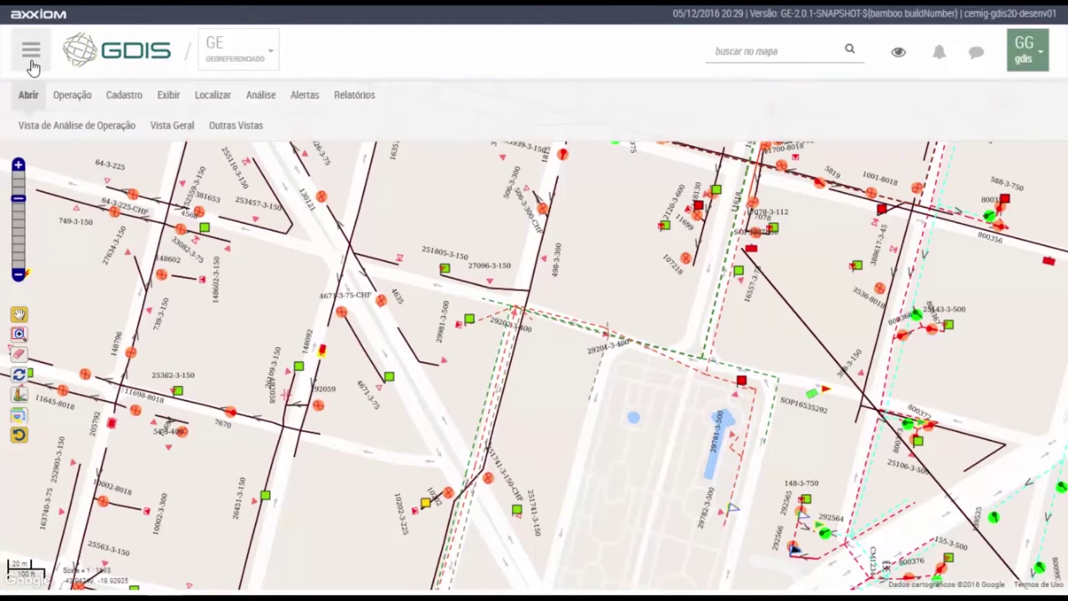
pyautogui.click(45, 126)
pyautogui.click(58, 176)
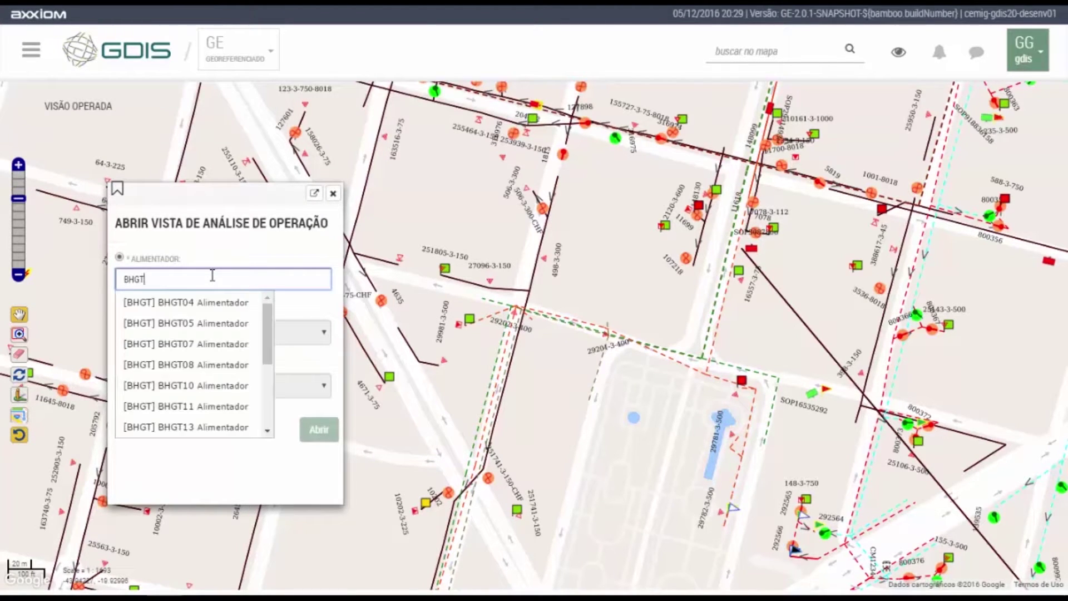
pyautogui.write('4')
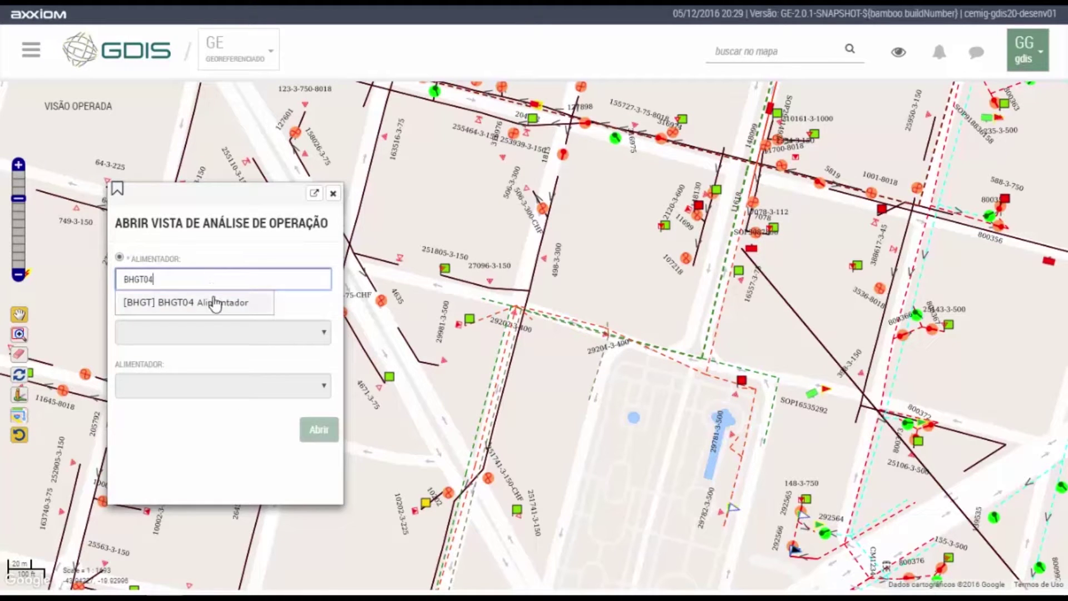
pyautogui.click(214, 303)
pyautogui.click(331, 437)
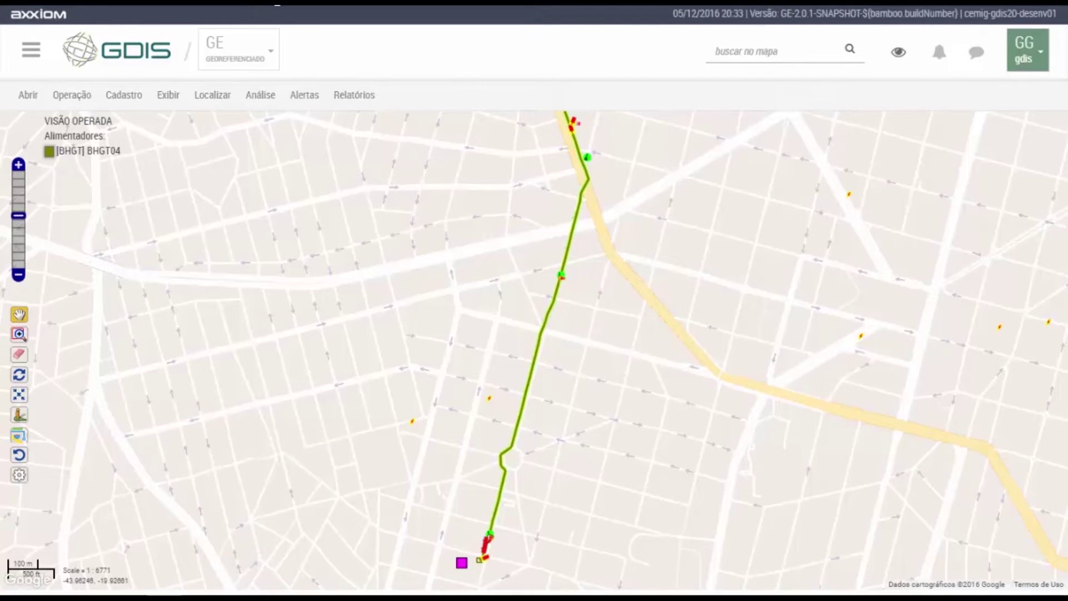
# Open feeder BHGT04 in the Rede Planejada operation analysis view.
pyautogui.click(23, 97)
pyautogui.click(29, 125)
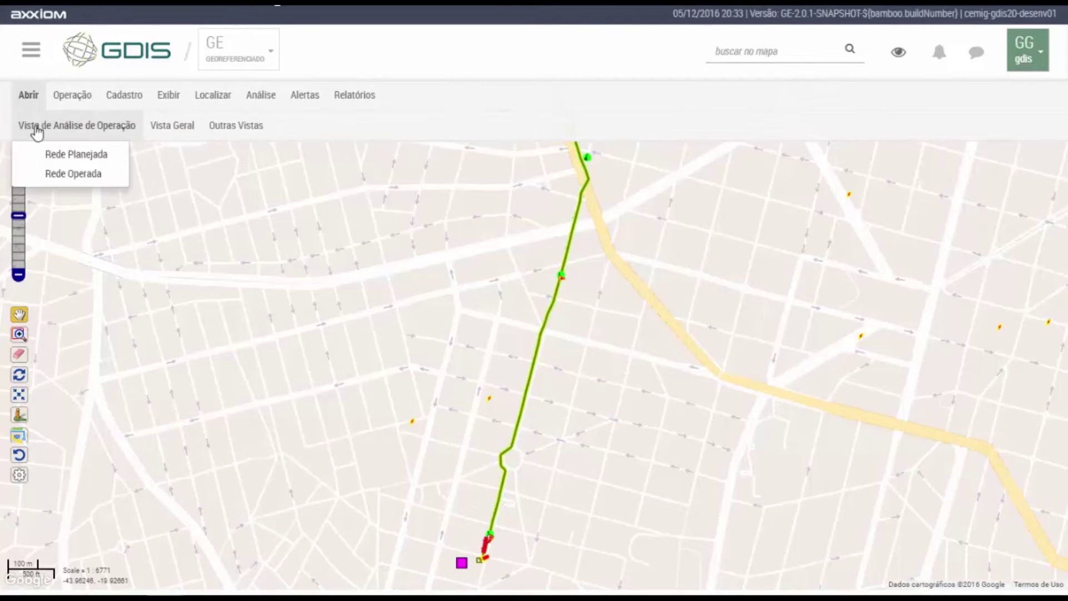
pyautogui.click(59, 158)
pyautogui.write('BHGT04')
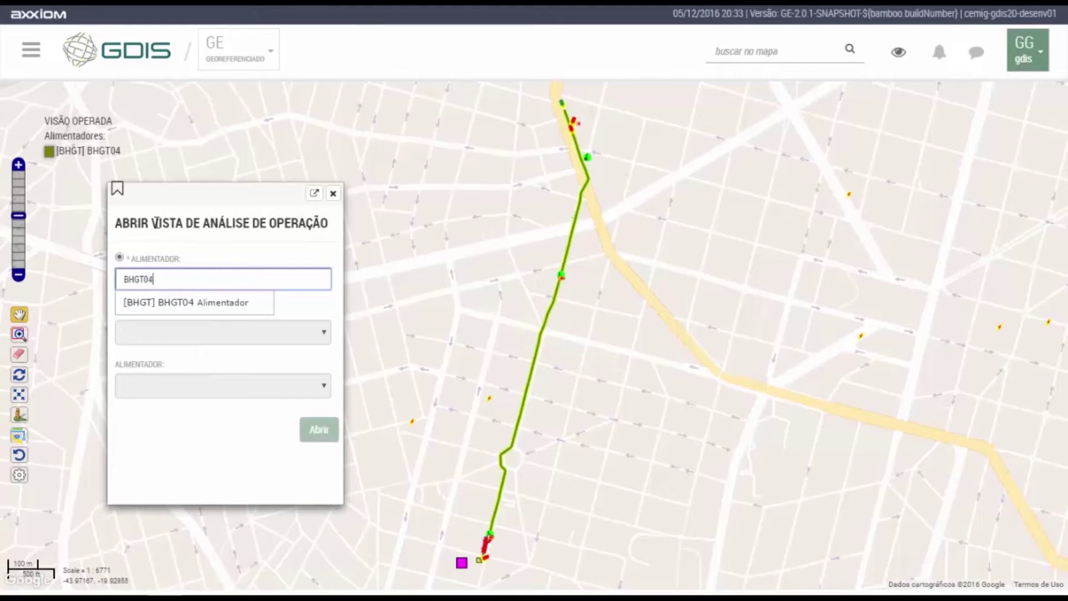
pyautogui.click(195, 302)
pyautogui.click(312, 433)
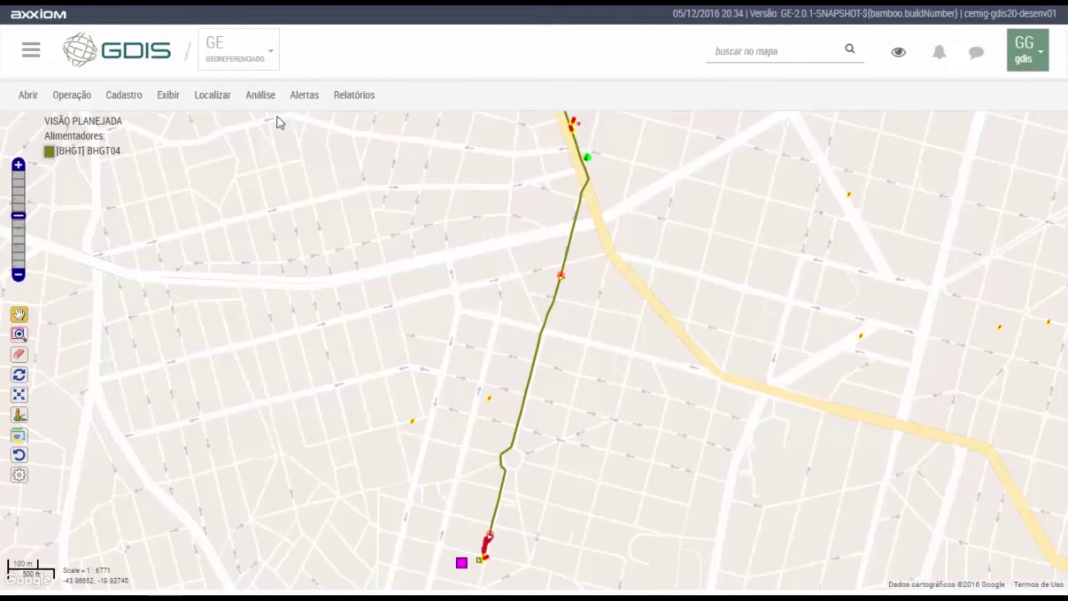
# In Configurar Alimentadores na Vista, add substation BHGT feeders BHGT05, BHGT07, BHGT08 and save.
pyautogui.moveTo(262, 100)
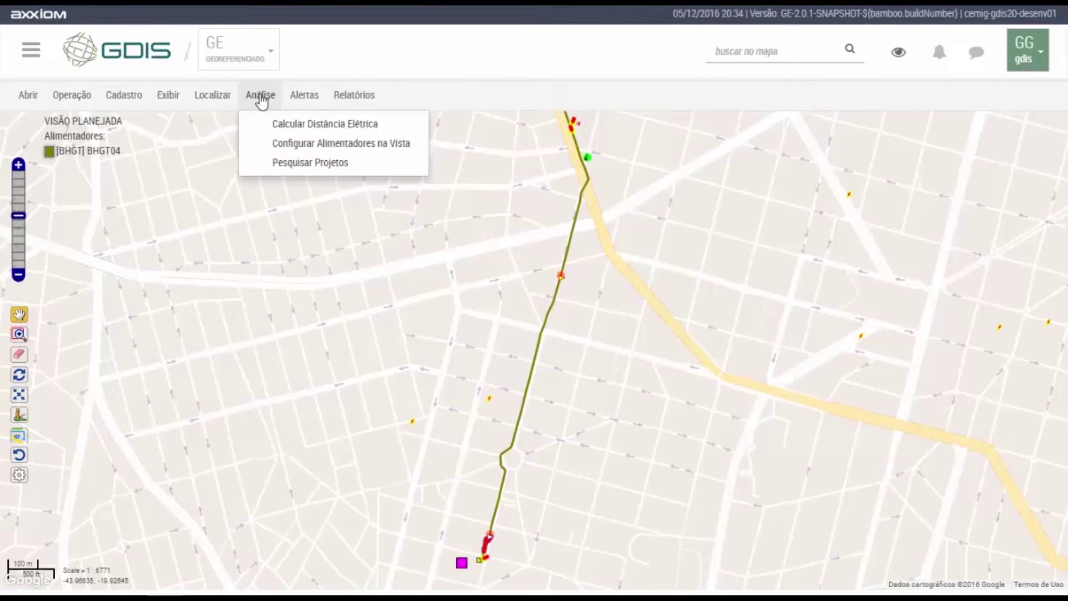
pyautogui.click(272, 144)
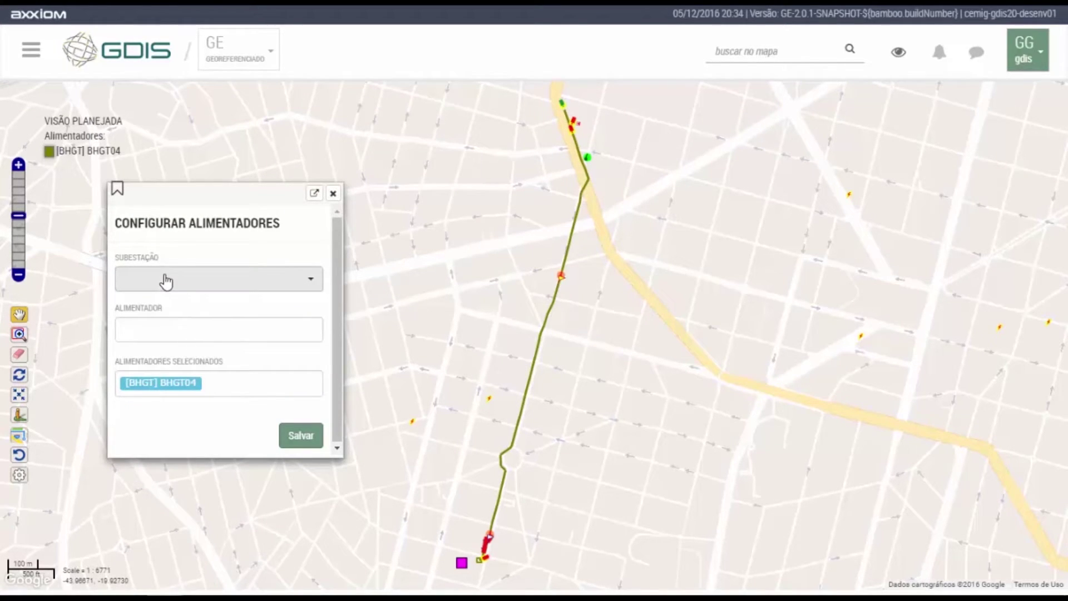
pyautogui.click(167, 282)
pyautogui.write('B')
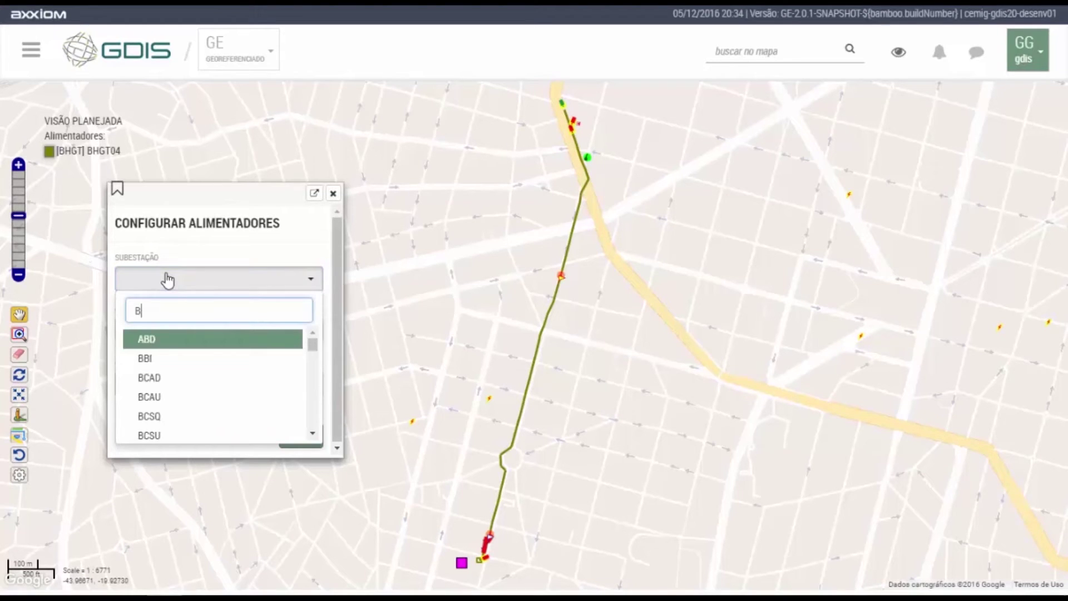
pyautogui.write('HGT')
pyautogui.click(234, 339)
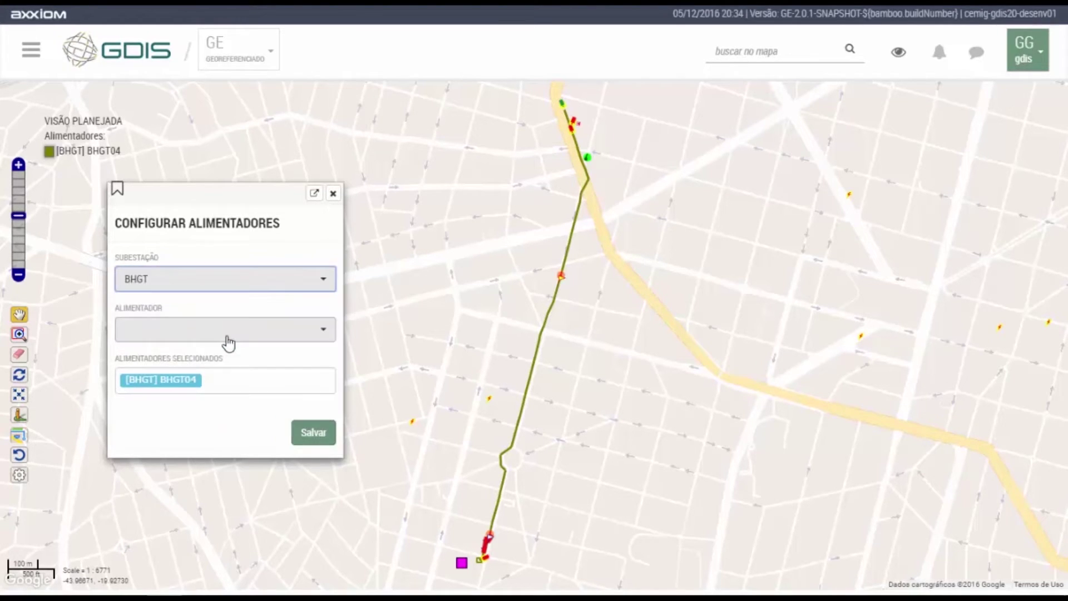
pyautogui.click(231, 341)
pyautogui.scroll(-2, 214, 365)
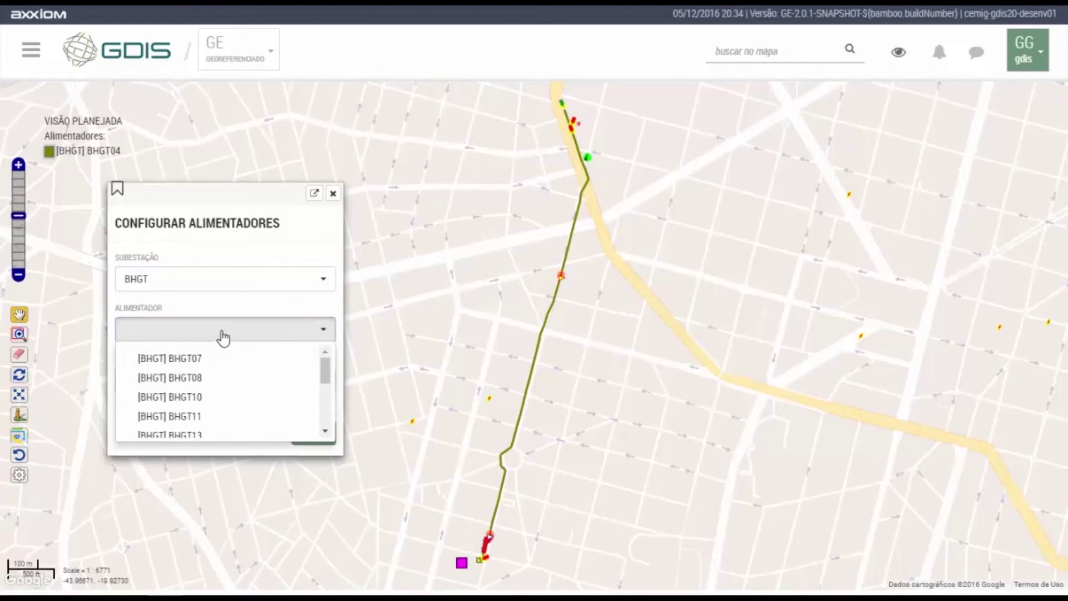
pyautogui.click(205, 359)
pyautogui.click(245, 299)
pyautogui.click(315, 451)
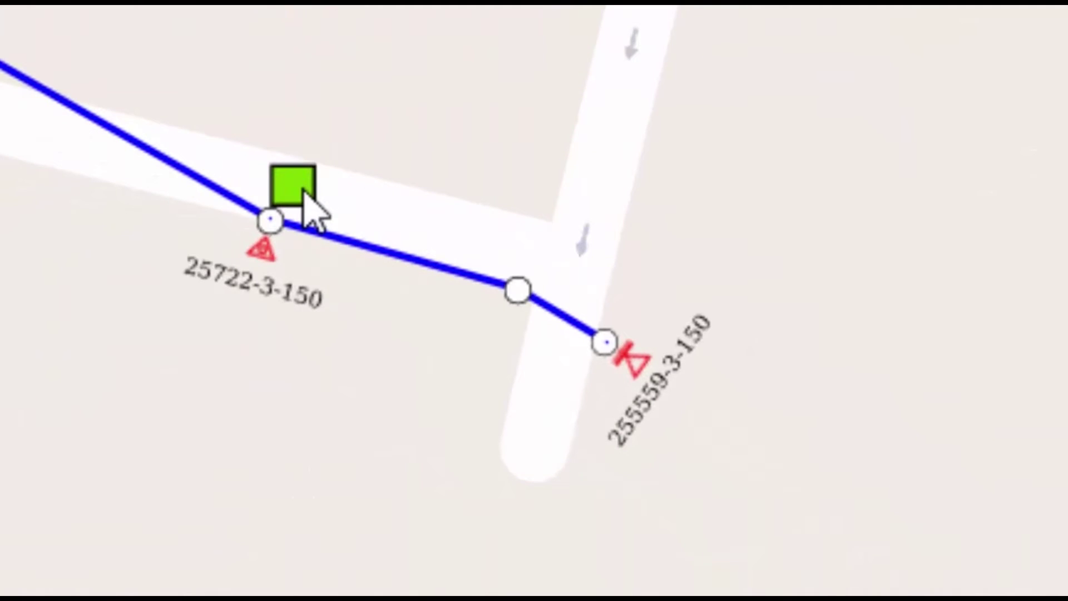
# Pick Cliente Especial 1 from the features stacked on transformer 25722-3-150.
pyautogui.click(305, 191)
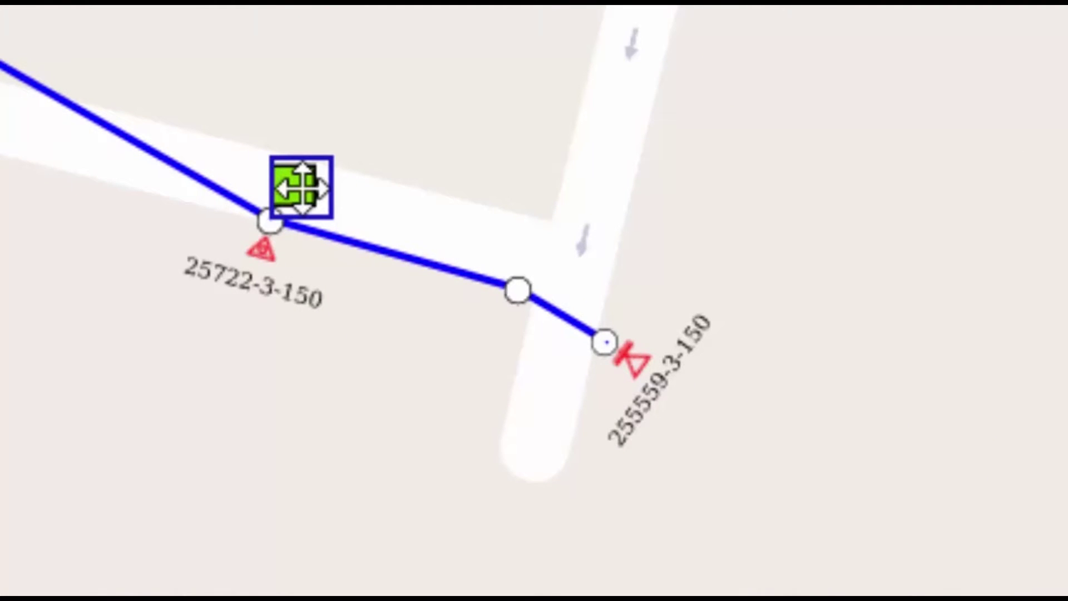
pyautogui.click(301, 190)
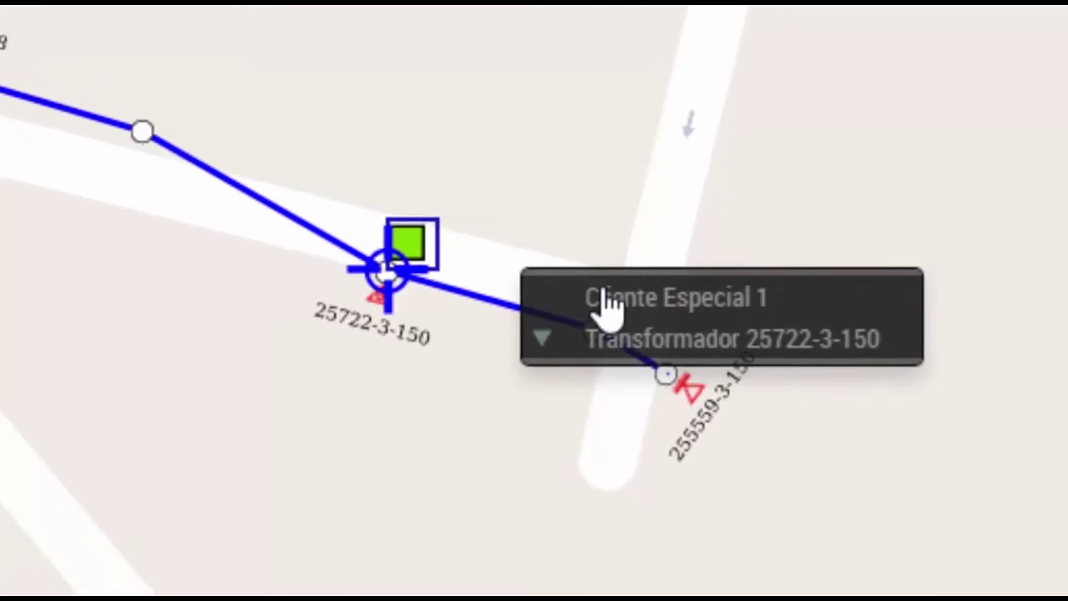
pyautogui.click(598, 291)
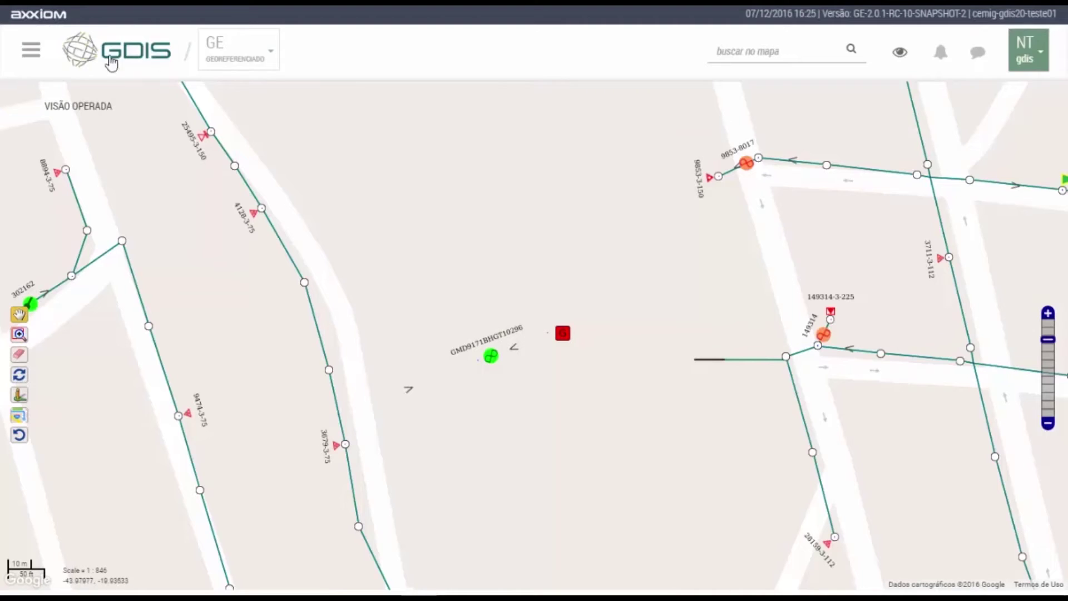
# Create GMD9173: 750 kVA, vehicle 4520, management DDC, nominal current 45; save and close.
pyautogui.click(30, 50)
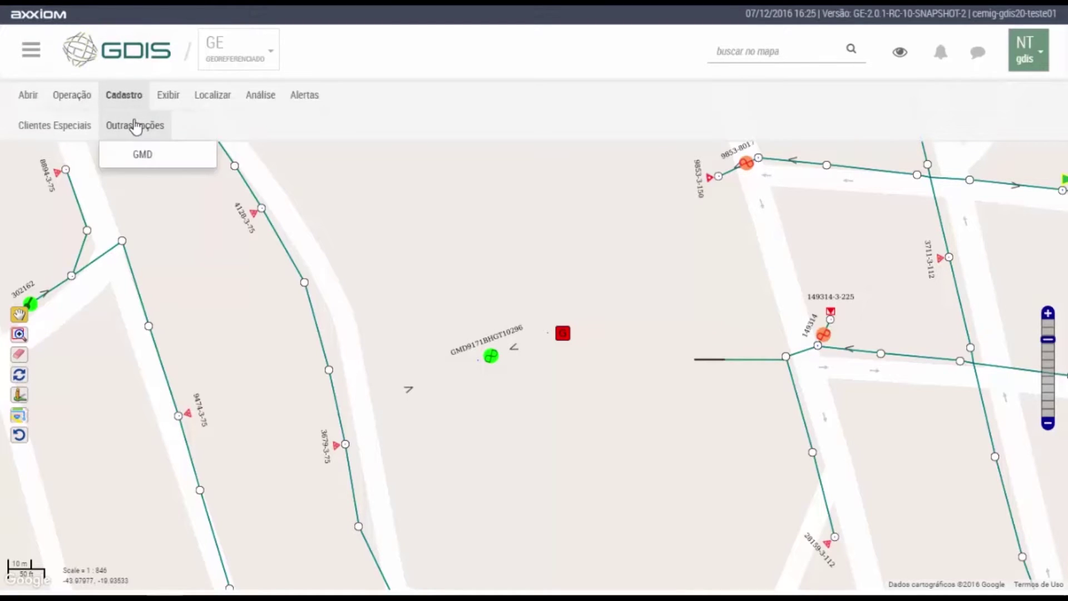
pyautogui.click(146, 167)
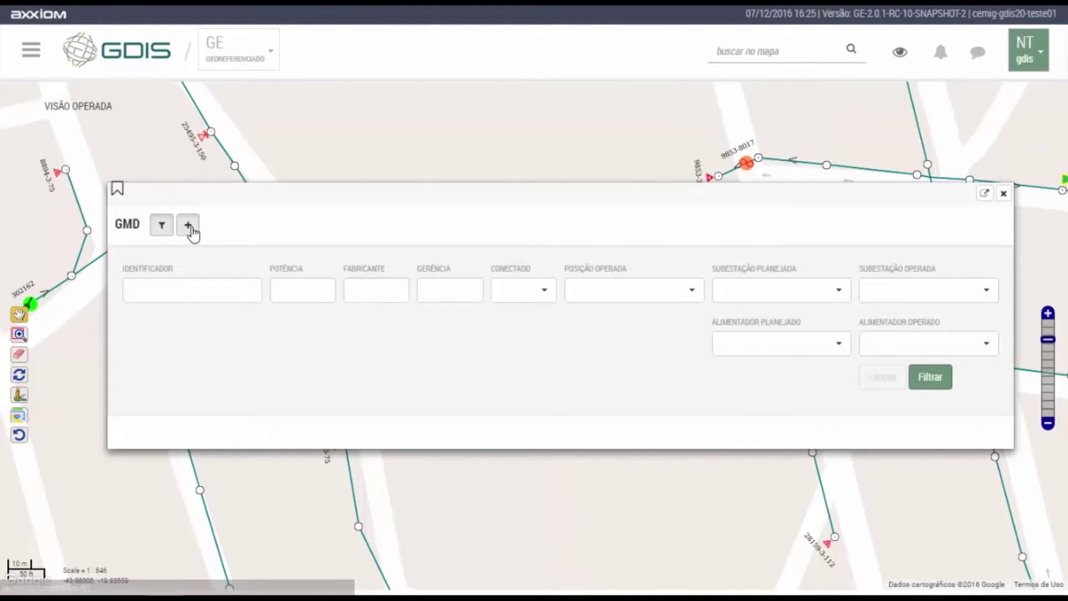
pyautogui.click(188, 225)
pyautogui.click(333, 216)
pyautogui.write('7')
pyautogui.press('Tab')
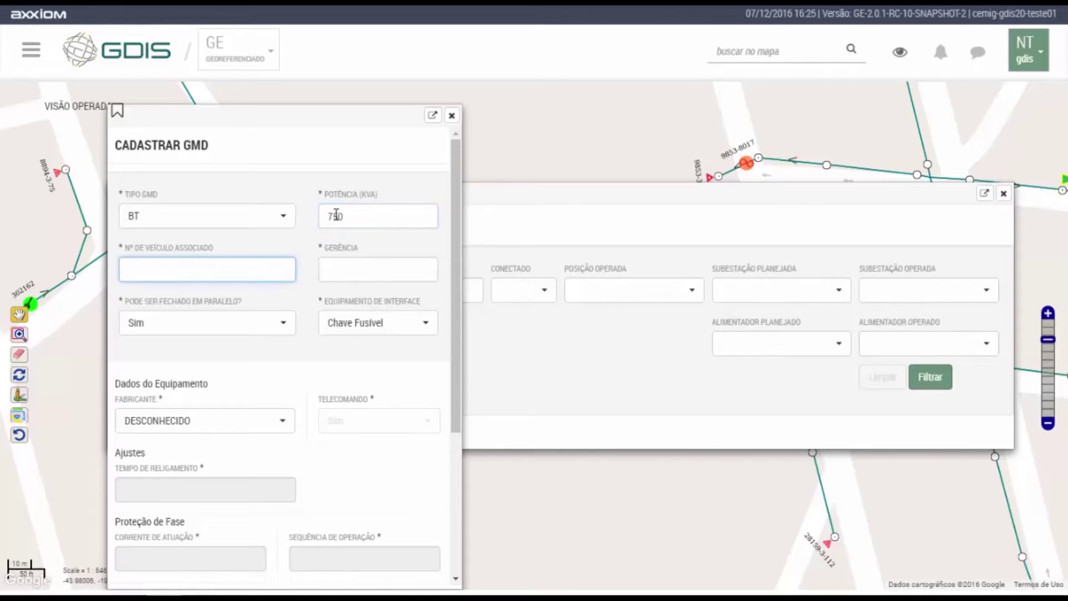
pyautogui.write('4520')
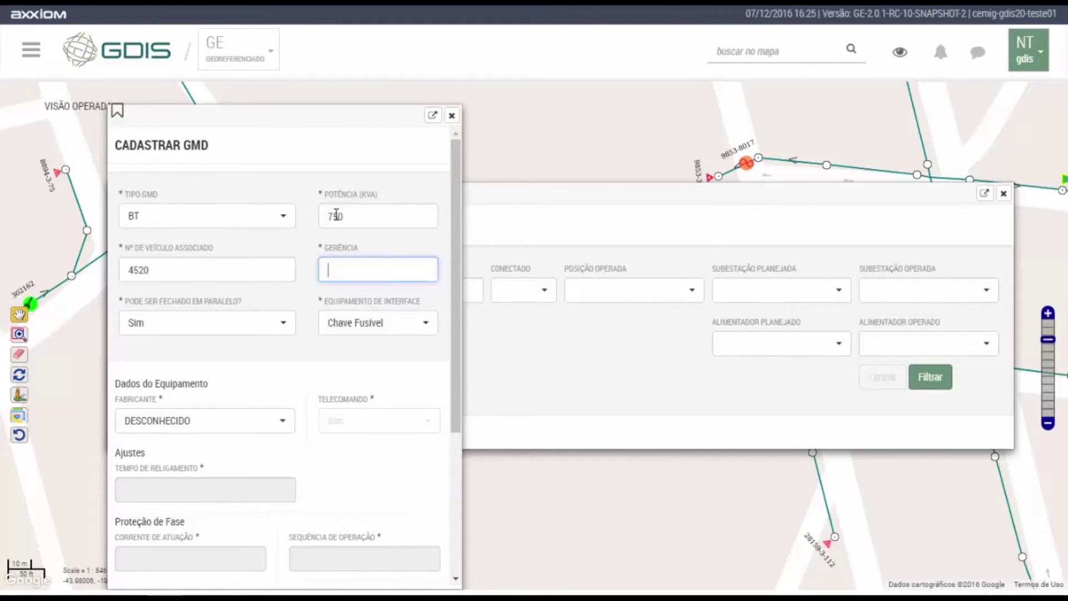
pyautogui.write('DDC')
pyautogui.press('Tab')
pyautogui.press('Tab')
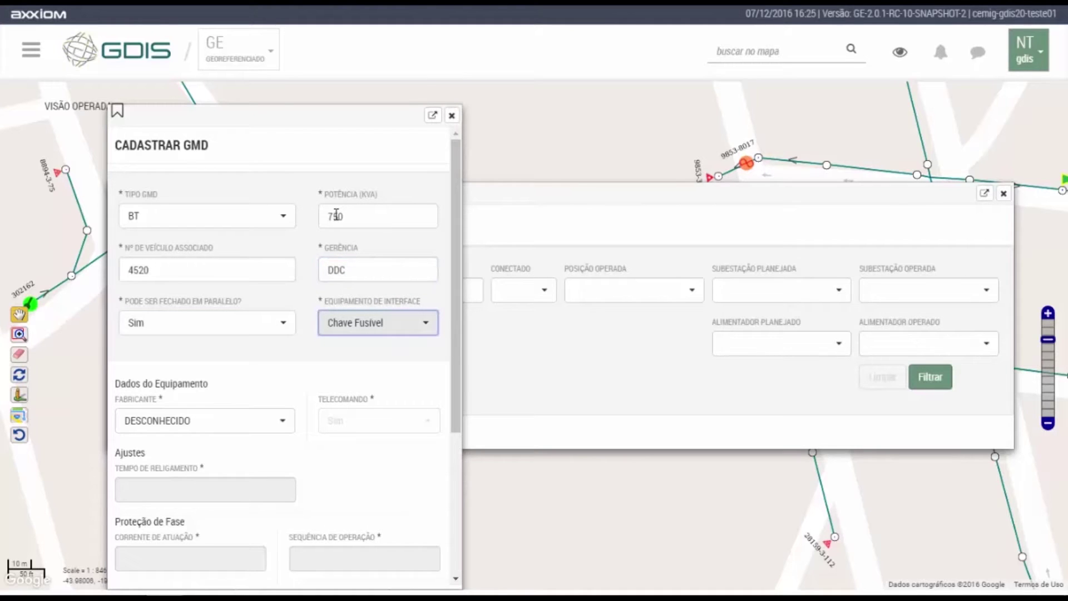
pyautogui.scroll(-4, 294, 379)
pyautogui.click(184, 462)
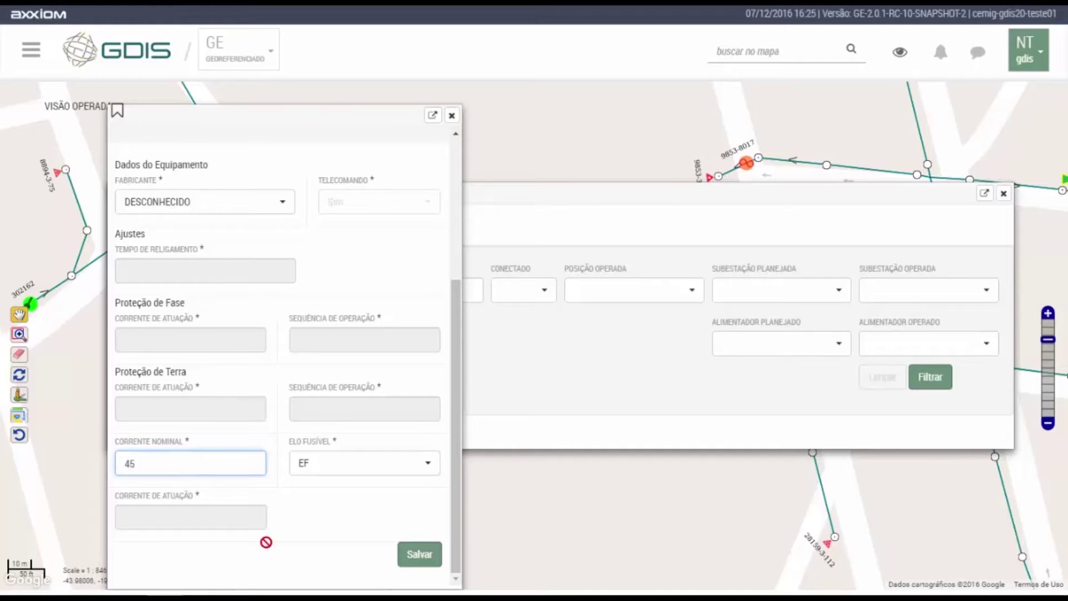
pyautogui.click(431, 559)
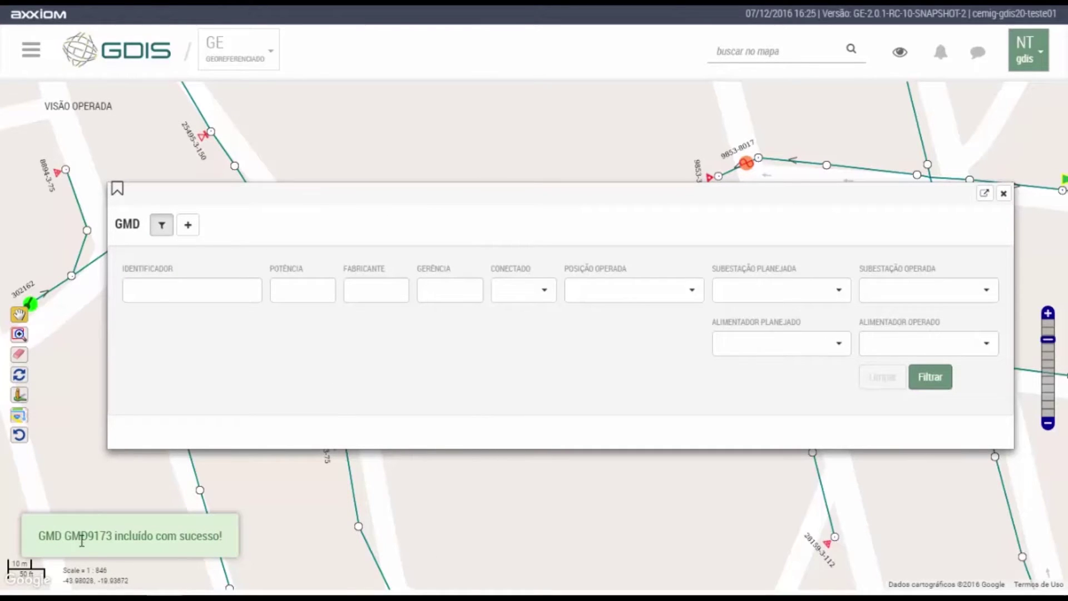
pyautogui.click(1004, 193)
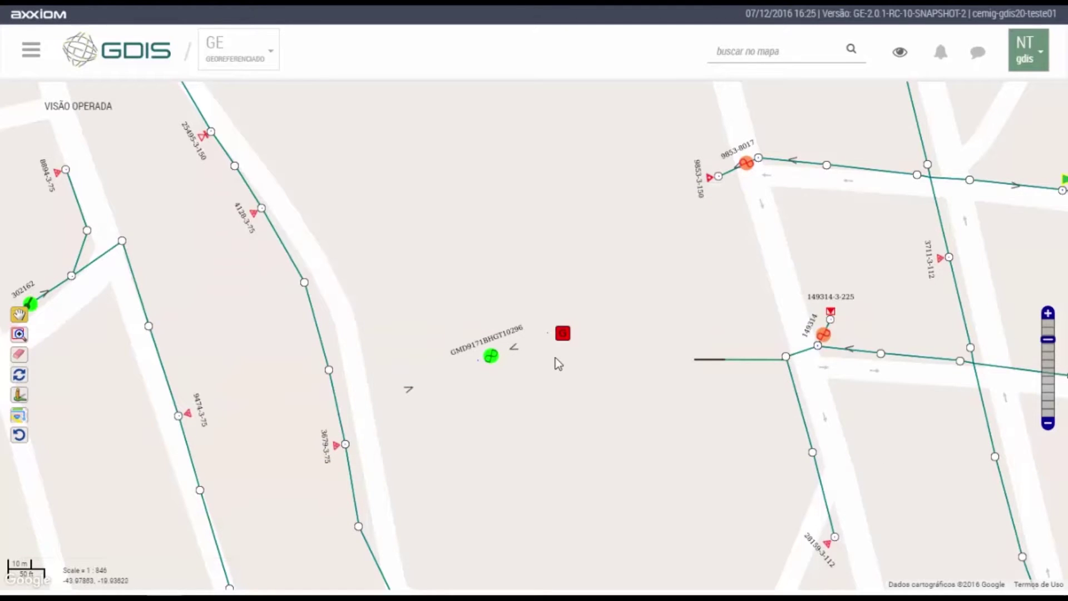
# Search projects filtered by the status available for approval.
pyautogui.scroll(1, 559, 361)
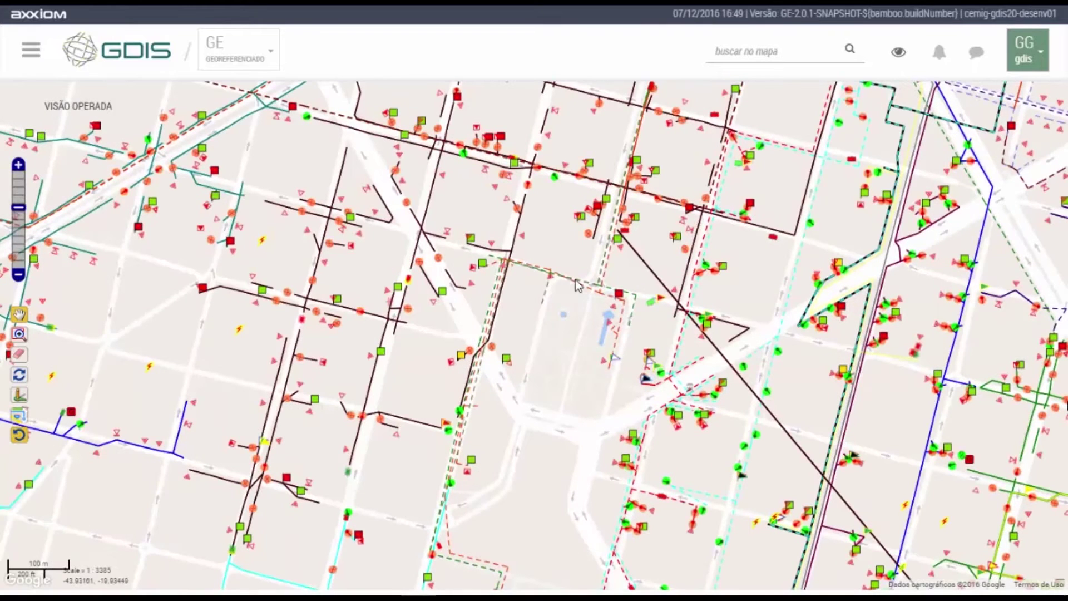
pyautogui.click(28, 55)
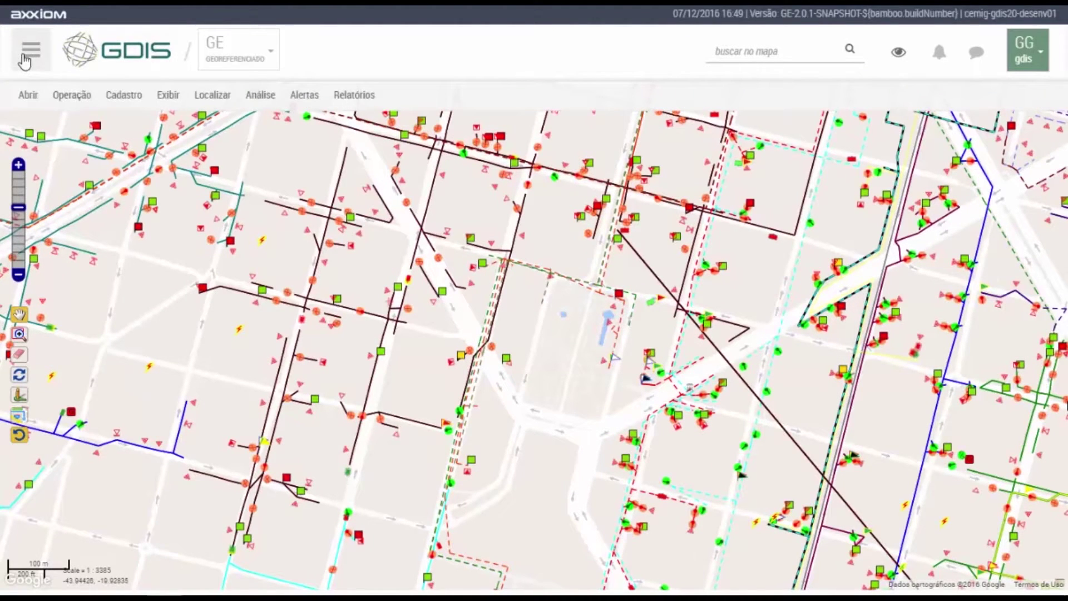
pyautogui.click(260, 95)
pyautogui.click(281, 170)
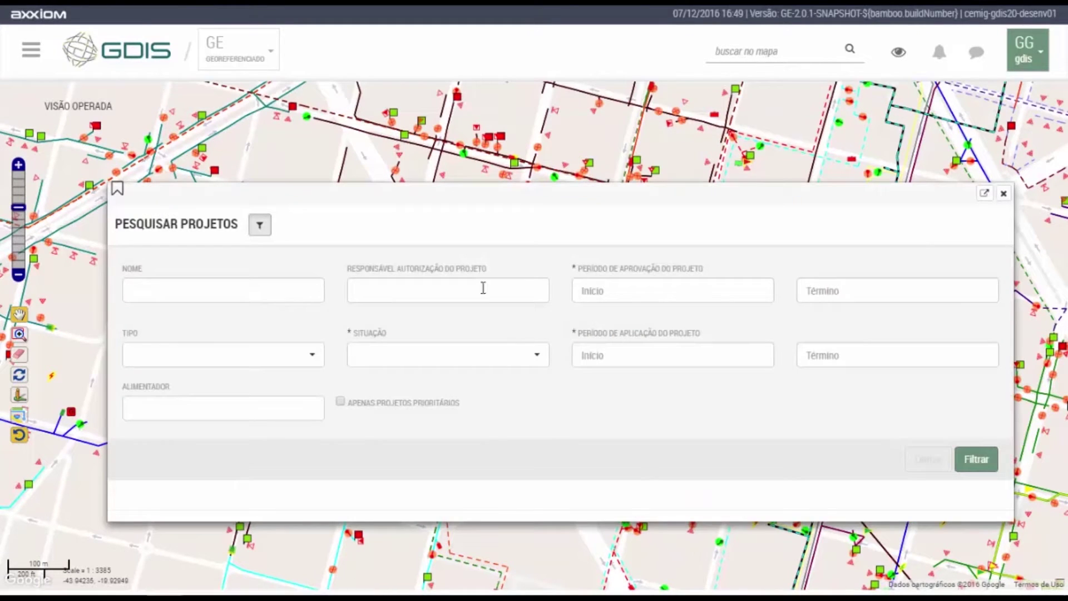
pyautogui.click(500, 355)
pyautogui.click(488, 388)
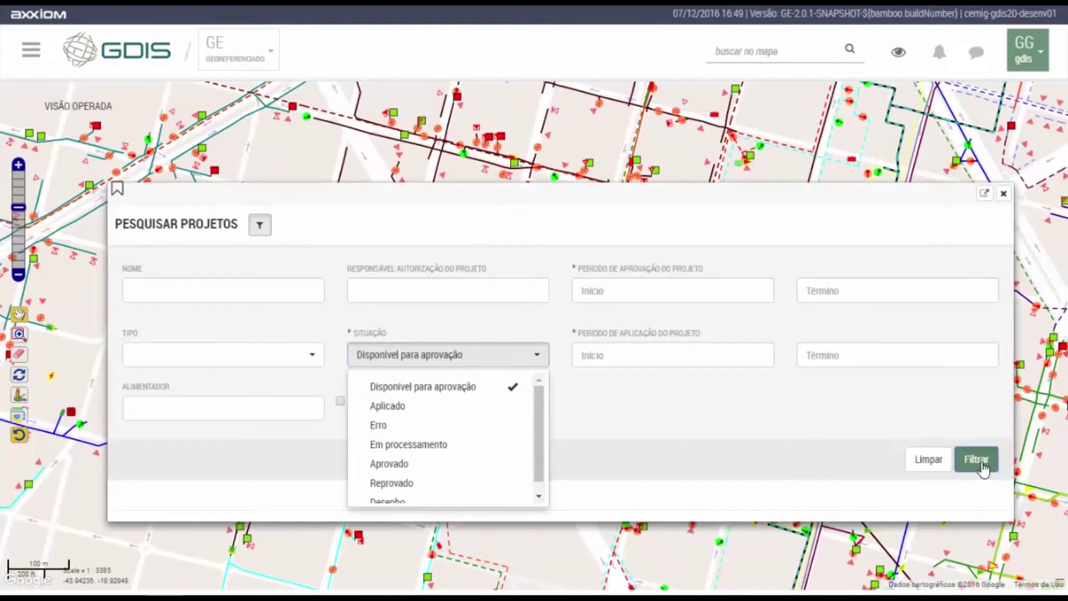
pyautogui.click(982, 462)
# Show the SE CALAFATE project on the map and scroll through its Itens do Projeto.
pyautogui.scroll(-3, 951, 338)
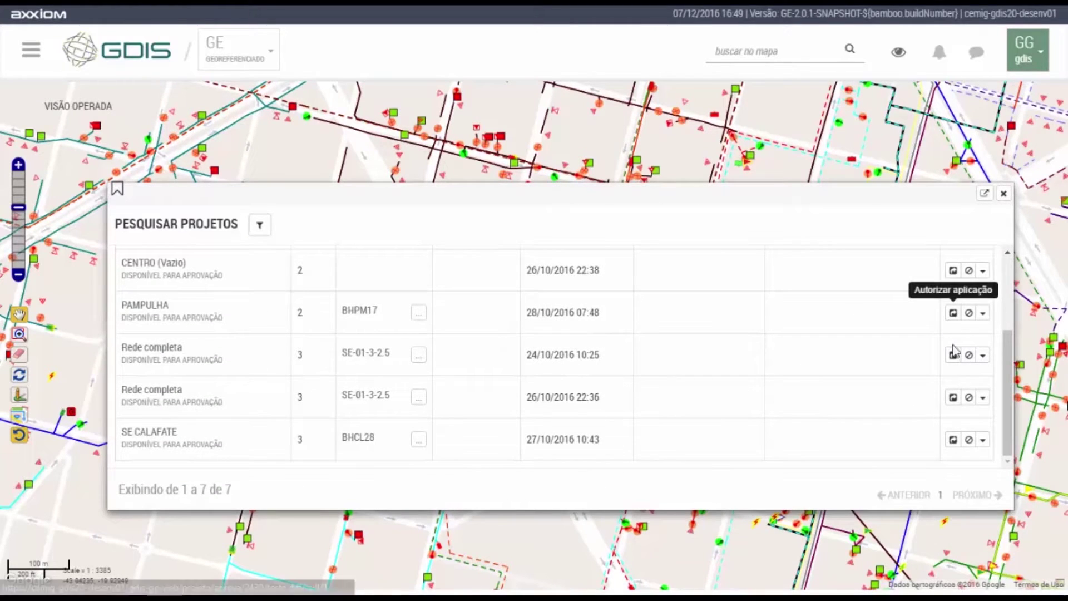
pyautogui.click(983, 439)
pyautogui.scroll(-2, 944, 412)
pyautogui.click(929, 455)
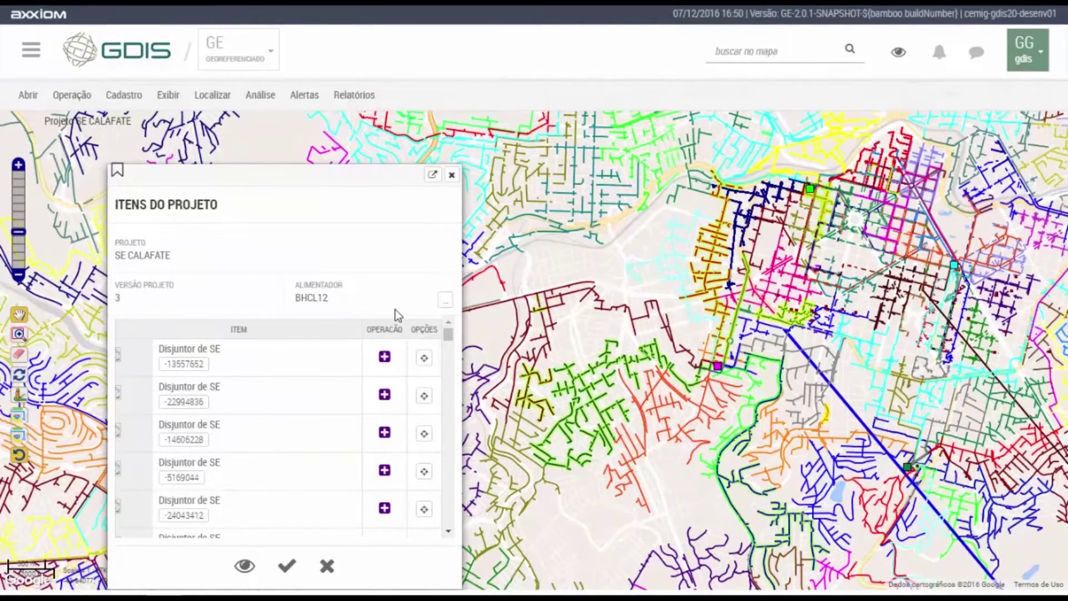
pyautogui.scroll(-3, 394, 370)
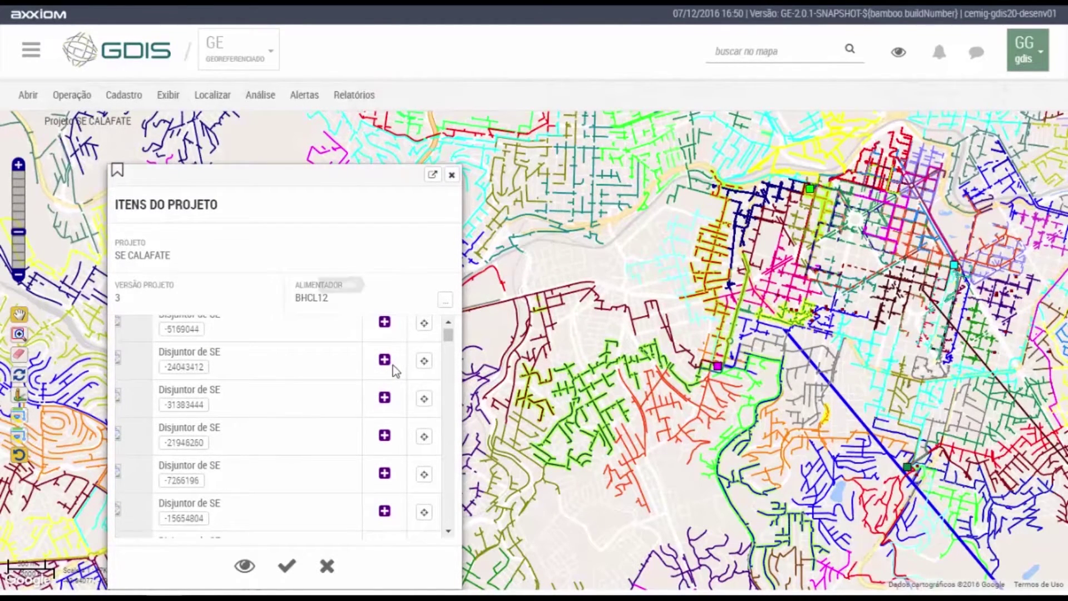
pyautogui.scroll(-5, 445, 345)
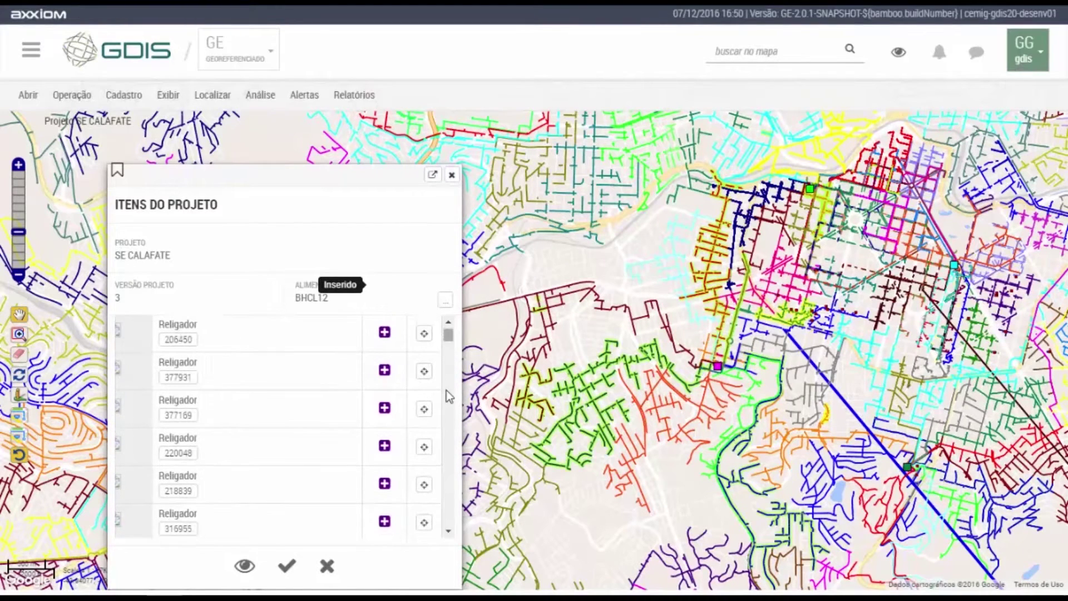
pyautogui.scroll(-5, 446, 390)
pyautogui.scroll(-5, 445, 439)
pyautogui.scroll(-3, 446, 515)
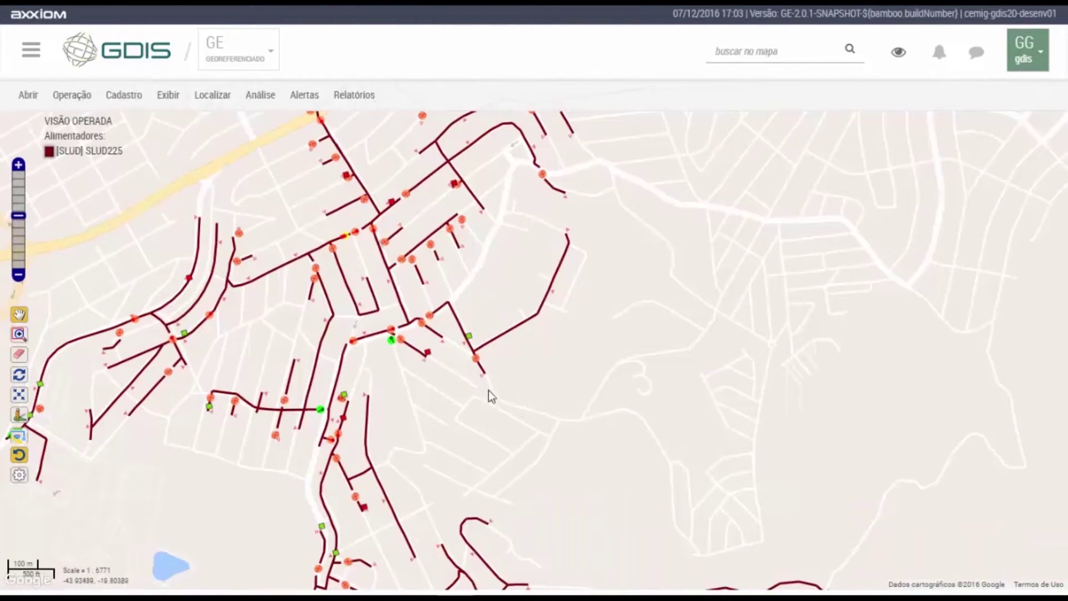
# Highlight the downstream (Jusante) circuit of the selected line-end node on SLUD225.
pyautogui.click(478, 361)
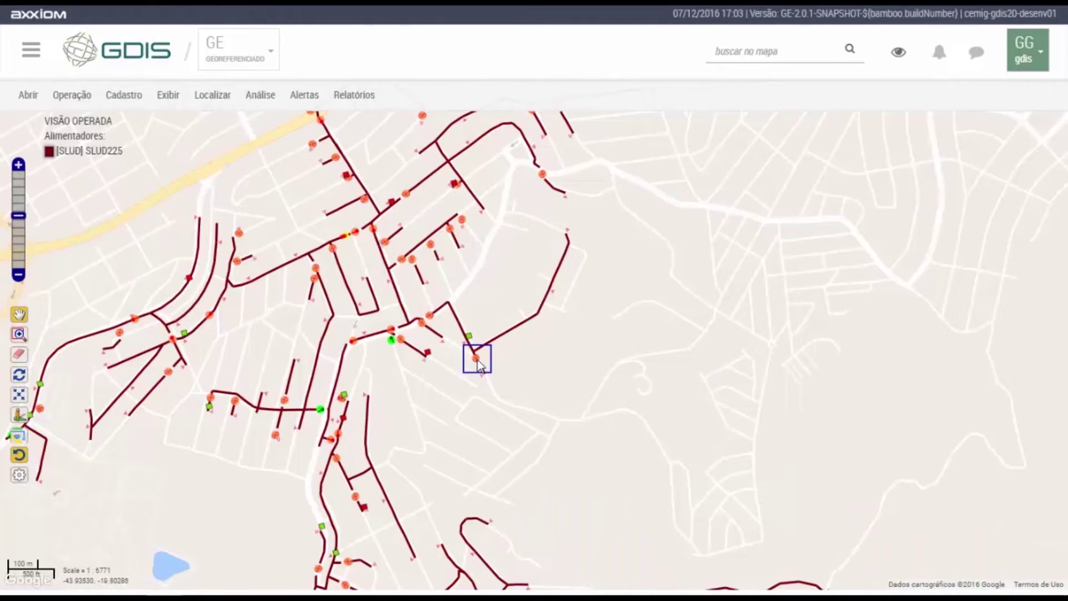
pyautogui.rightClick(479, 365)
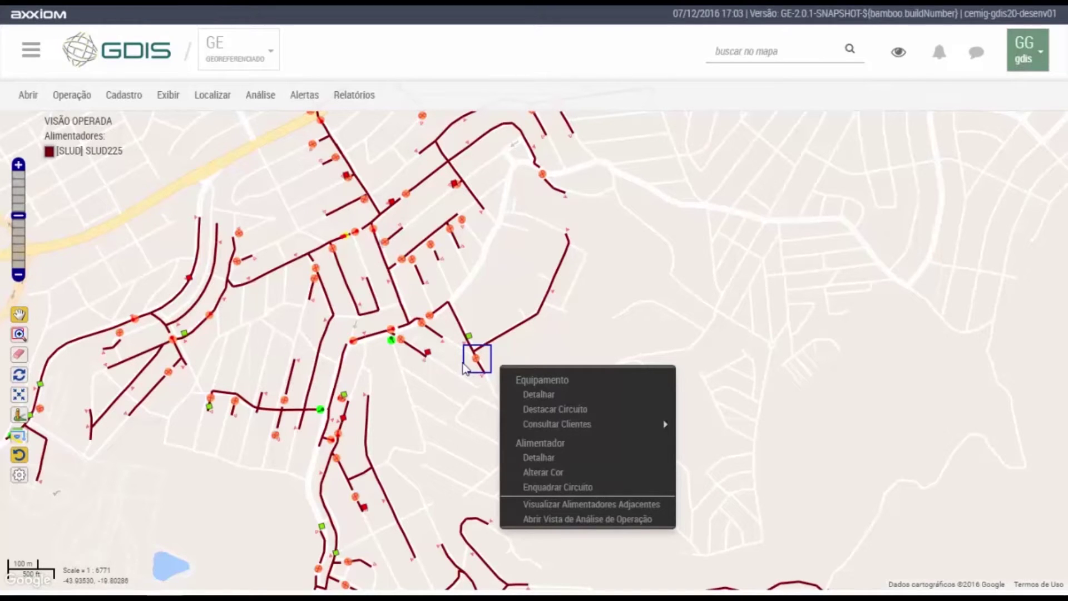
pyautogui.click(553, 410)
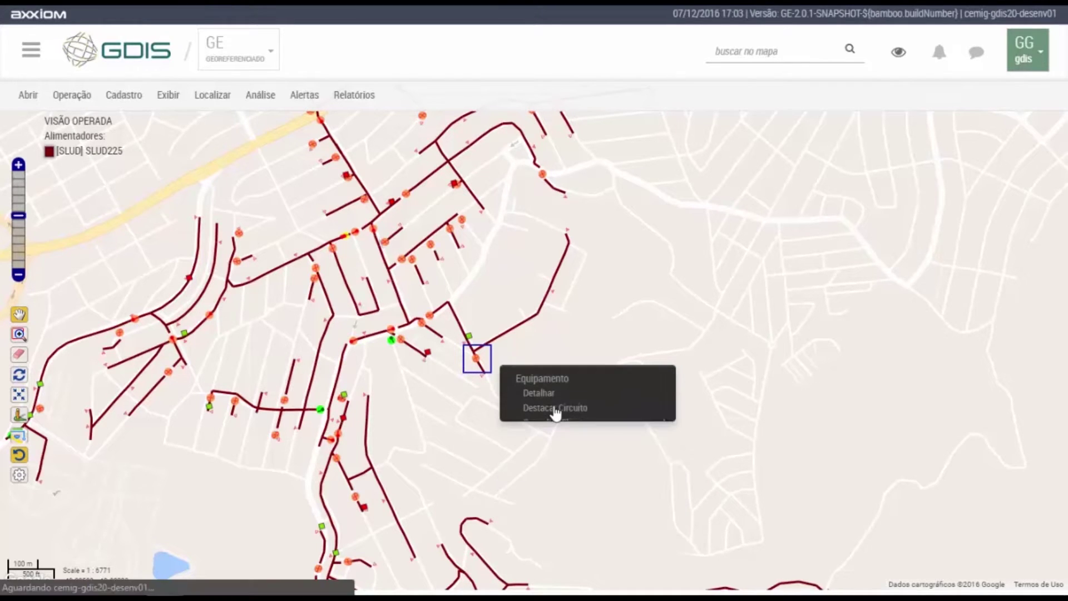
pyautogui.click(688, 440)
pyautogui.click(685, 505)
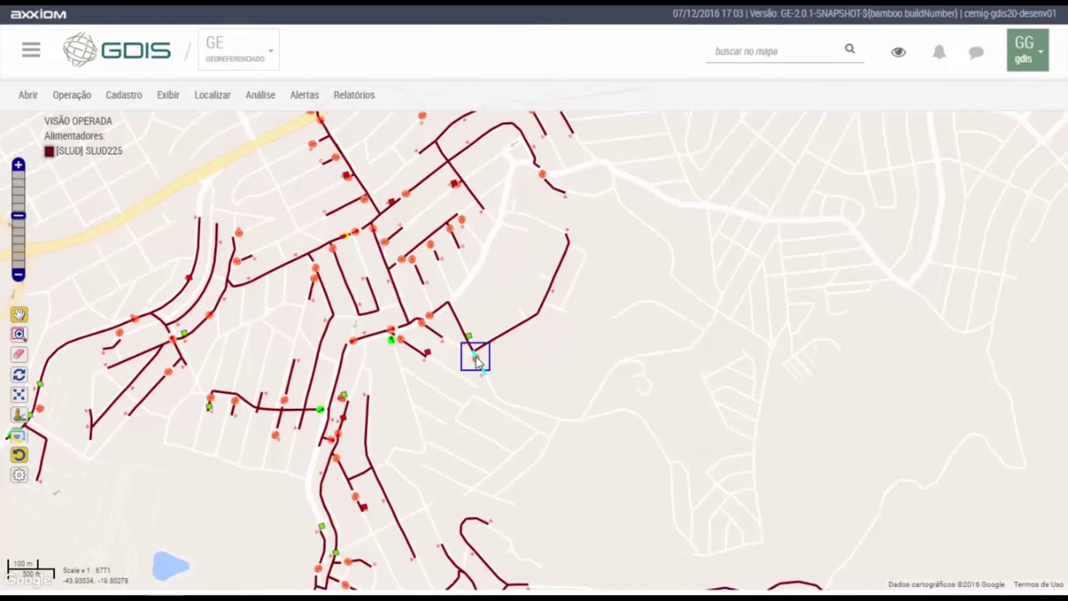
# Highlight the same node's upstream (Montante) circuit in green.
pyautogui.rightClick(476, 358)
pyautogui.click(534, 407)
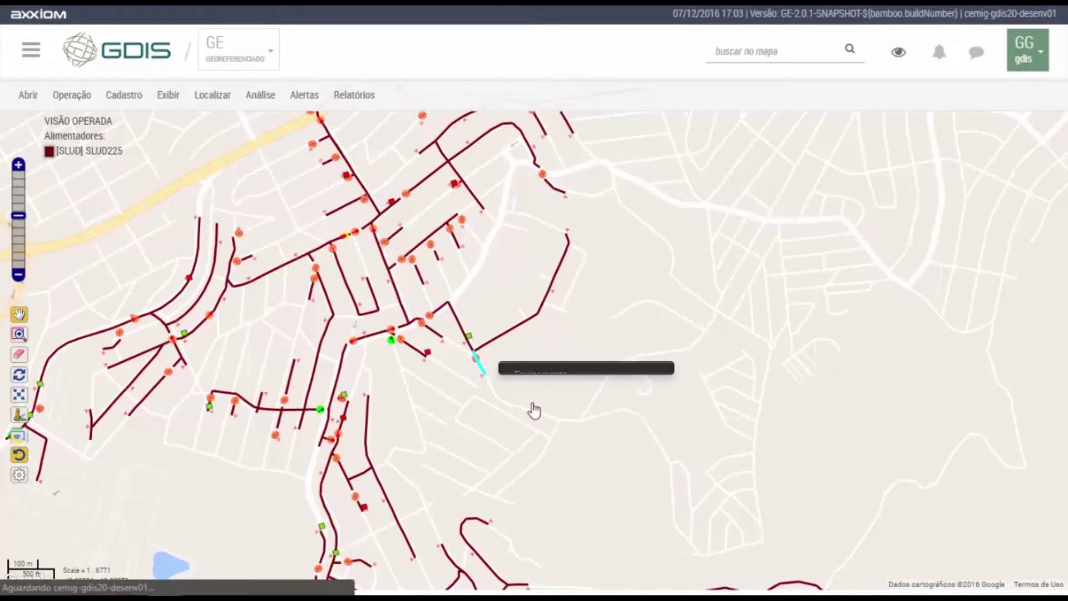
pyautogui.click(686, 457)
pyautogui.click(675, 503)
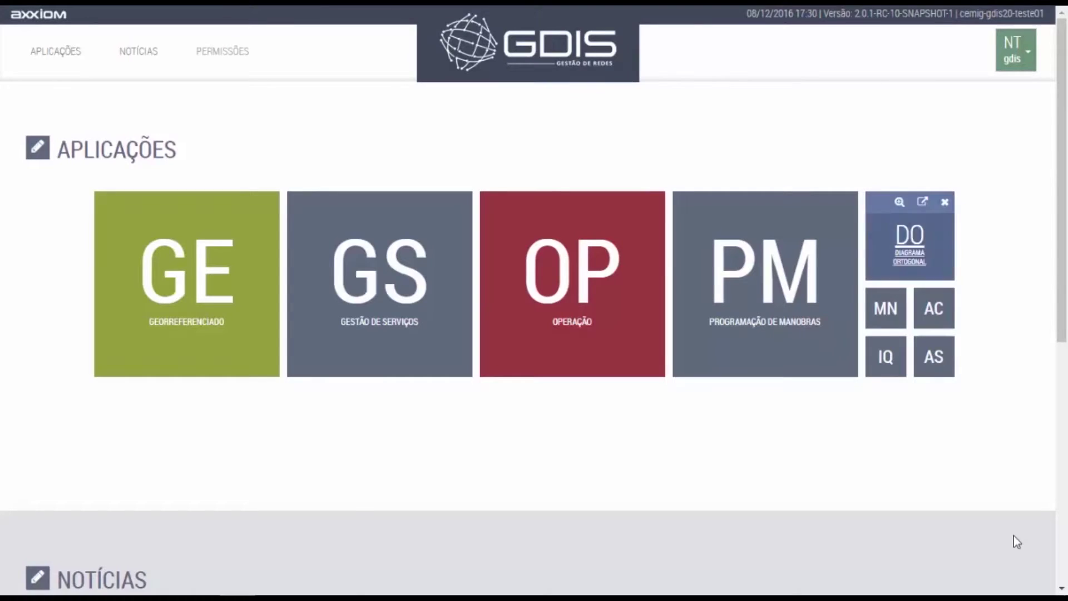
# Open the Diagrama Ortogonal application and zoom into the SLUD230 diagram.
pyautogui.click(901, 249)
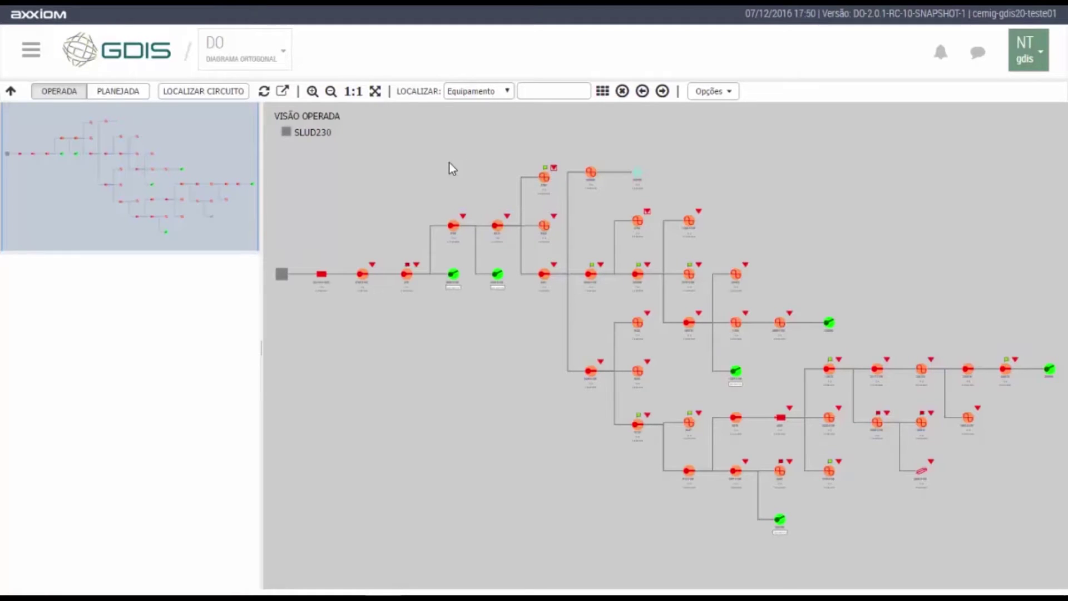
pyautogui.scroll(1, 653, 249)
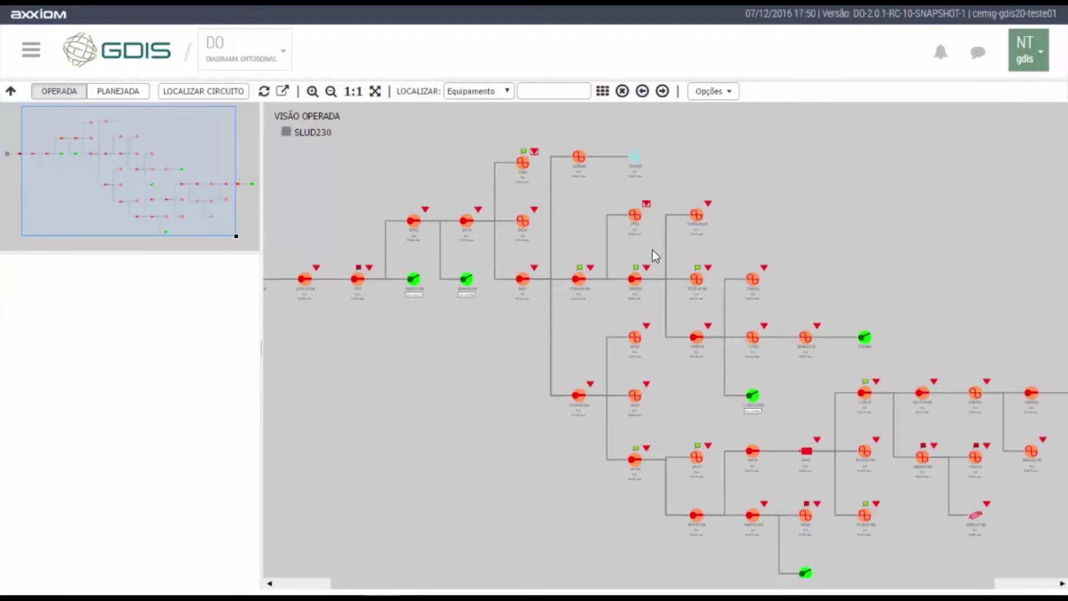
pyautogui.scroll(1, 652, 249)
pyautogui.scroll(1, 652, 249)
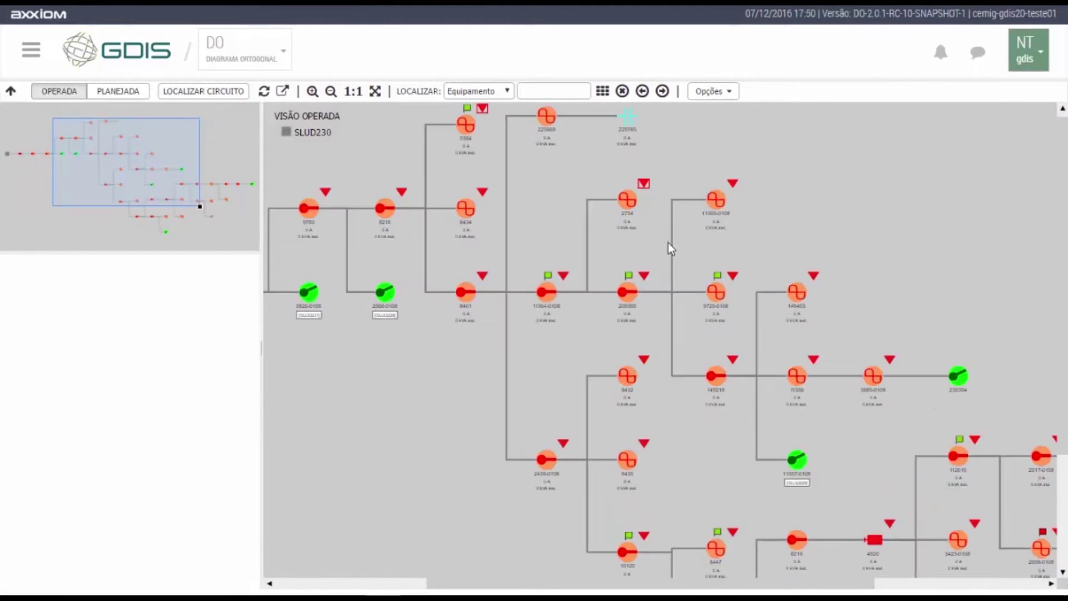
# Select equipment 11355-0108 to trace its feeder path and view its Detalhes data.
pyautogui.click(717, 204)
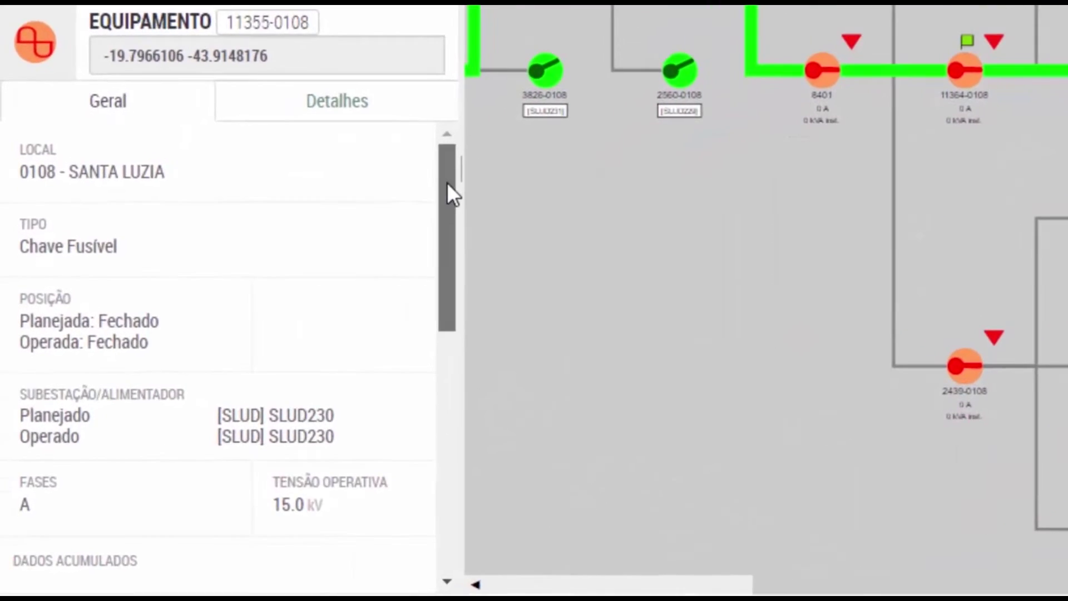
pyautogui.moveTo(447, 184); pyautogui.dragTo(448, 129)
pyautogui.click(439, 117)
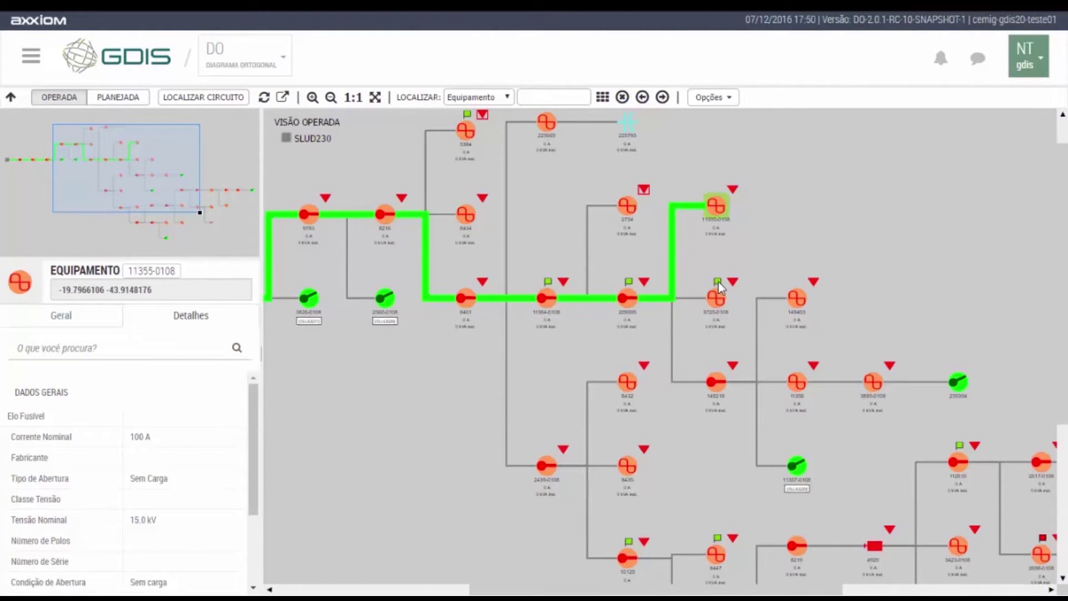
pyautogui.scroll(3, 719, 282)
# List the Clientes Bloco of equipment 149403, then close the results.
pyautogui.rightClick(856, 308)
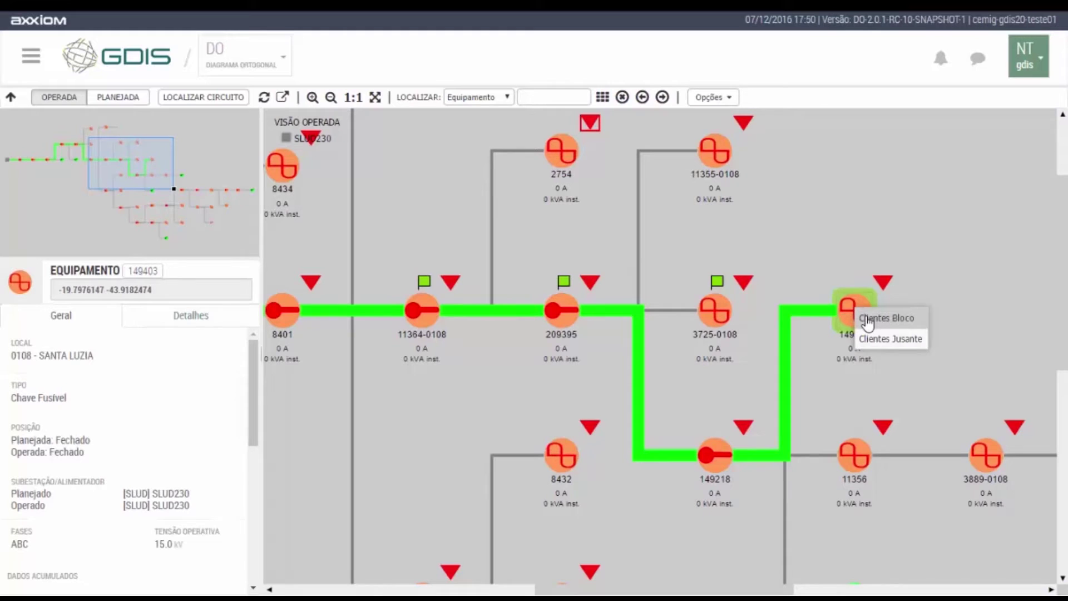
pyautogui.click(868, 321)
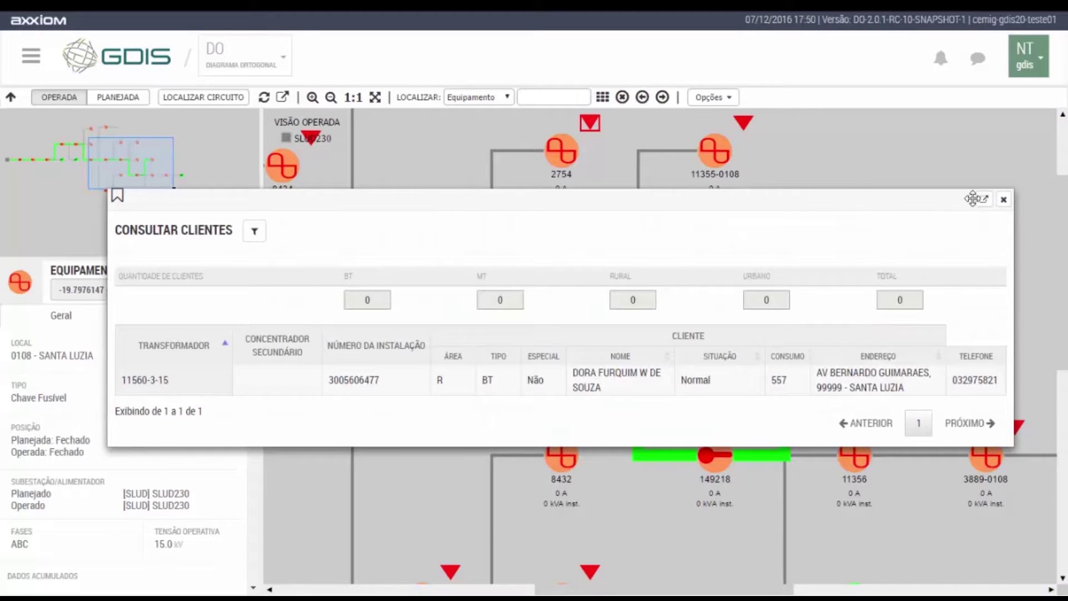
pyautogui.click(1004, 200)
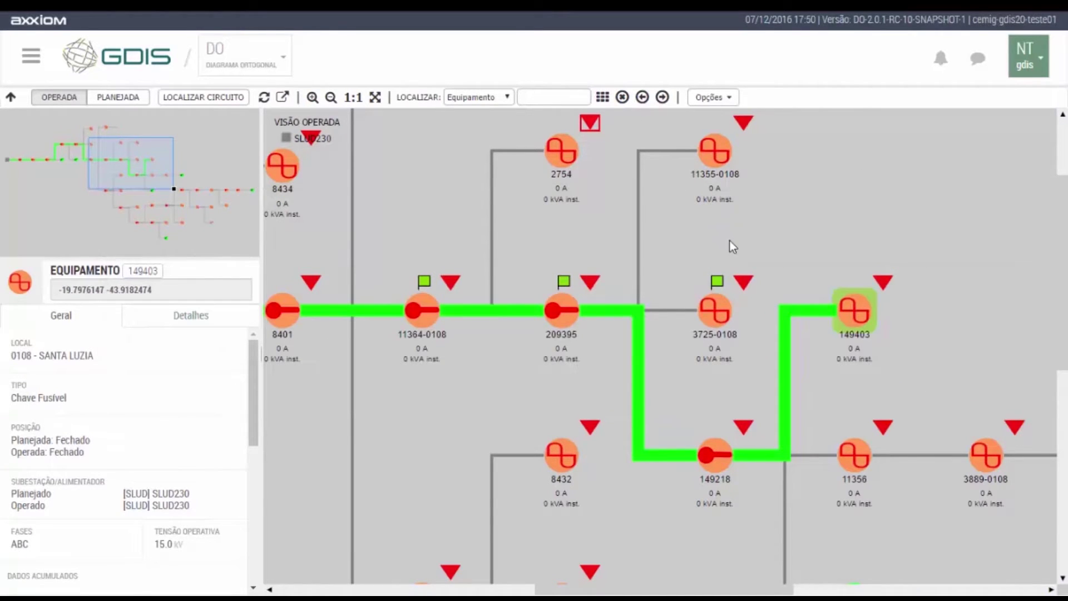
# Locate and highlight equipment 5384 using the Localizar search.
pyautogui.scroll(-5, 730, 242)
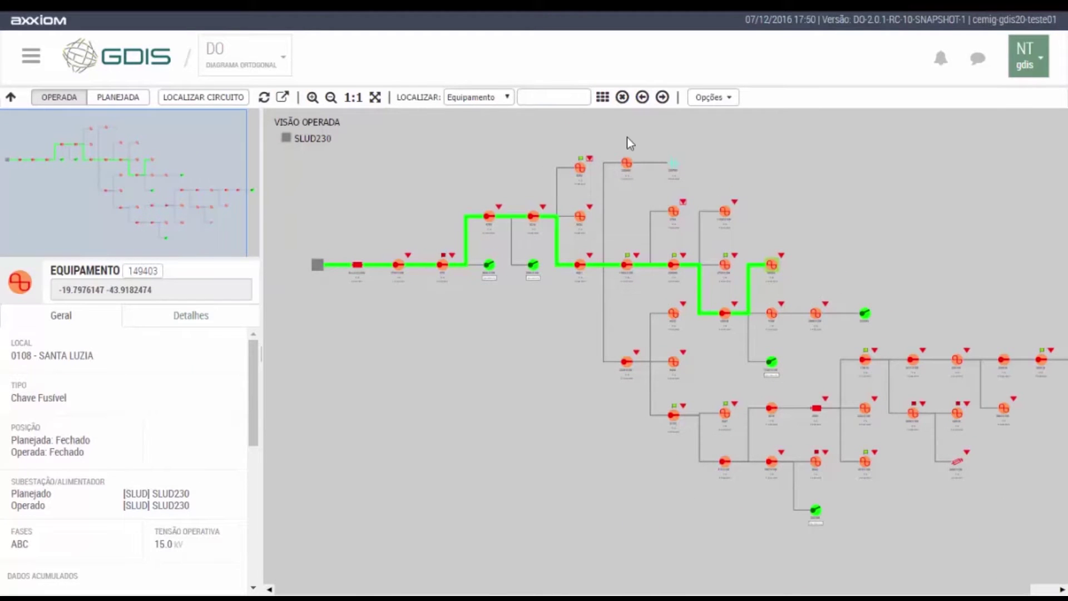
pyautogui.scroll(1, 565, 122)
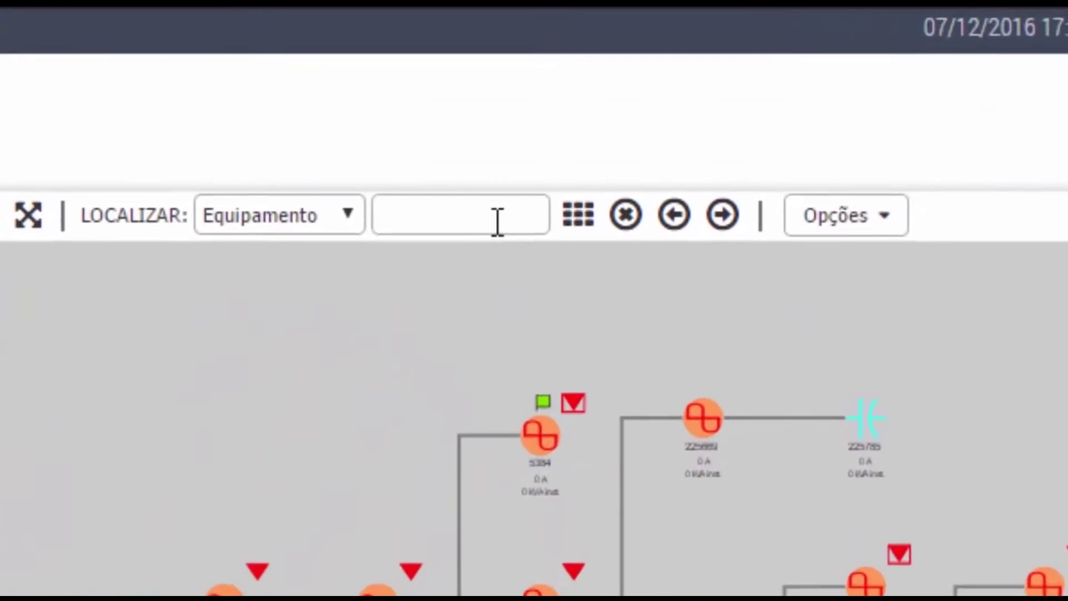
pyautogui.click(568, 99)
pyautogui.write('538')
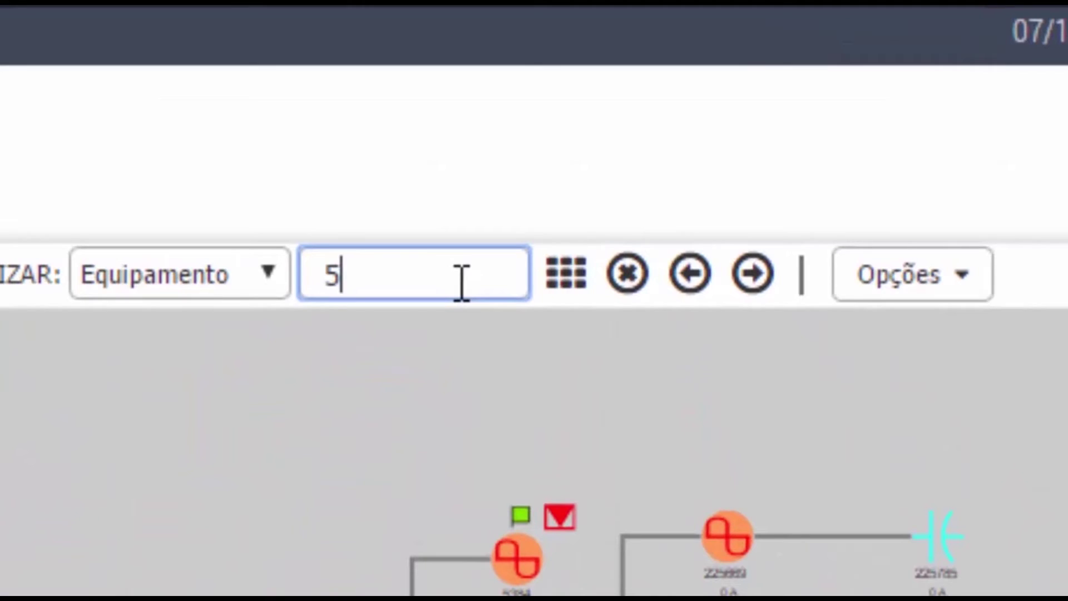
pyautogui.write('4')
pyautogui.press('Return')
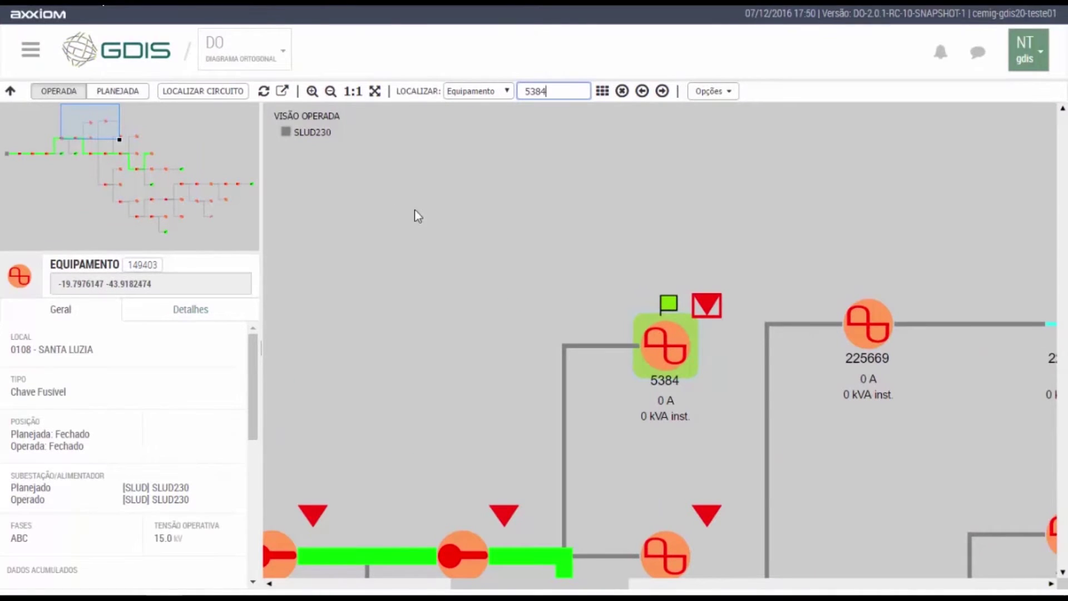
pyautogui.scroll(-5, 466, 224)
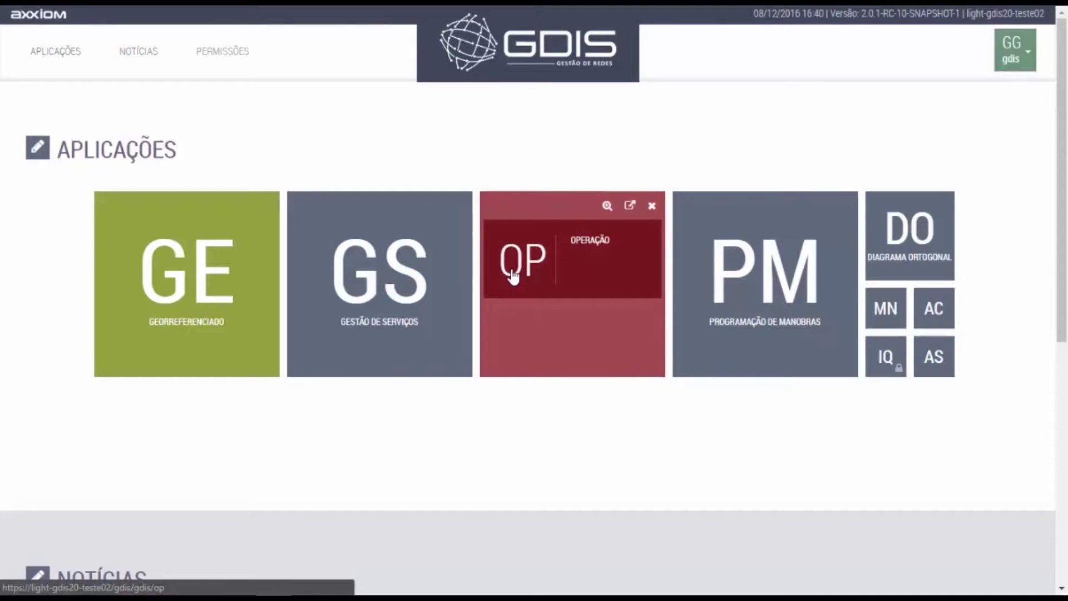
# In Operação, start a new switching operation and load device ZNA's data.
pyautogui.click(513, 275)
pyautogui.click(33, 104)
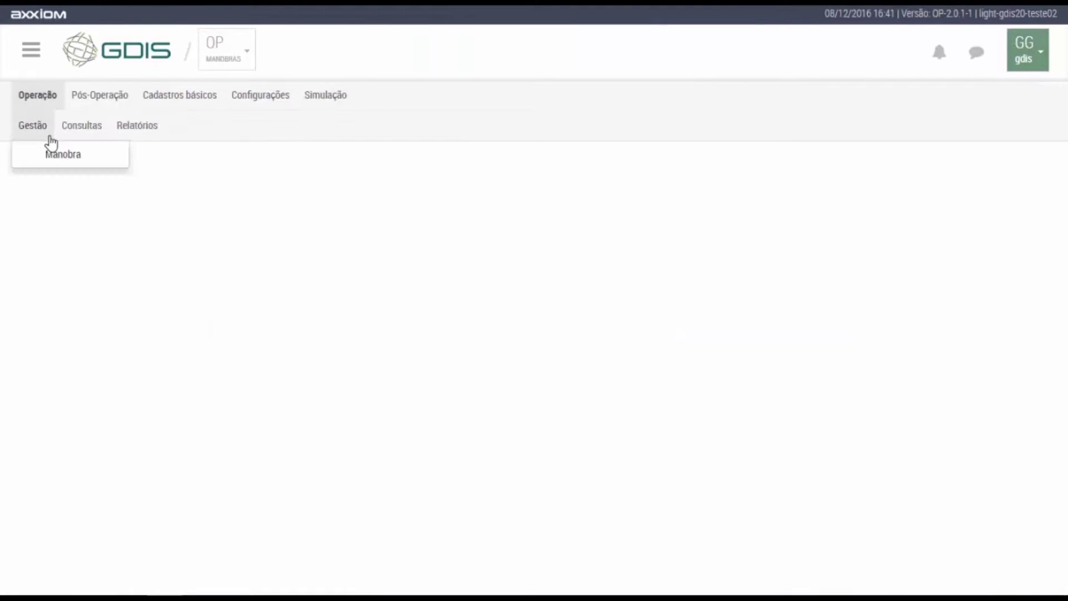
pyautogui.click(51, 161)
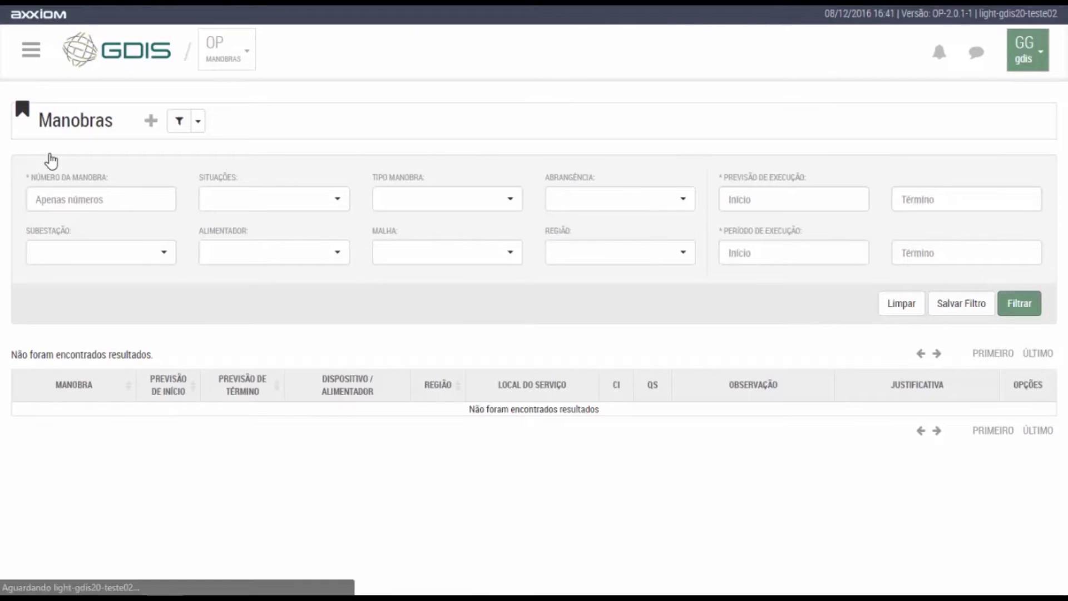
pyautogui.click(151, 121)
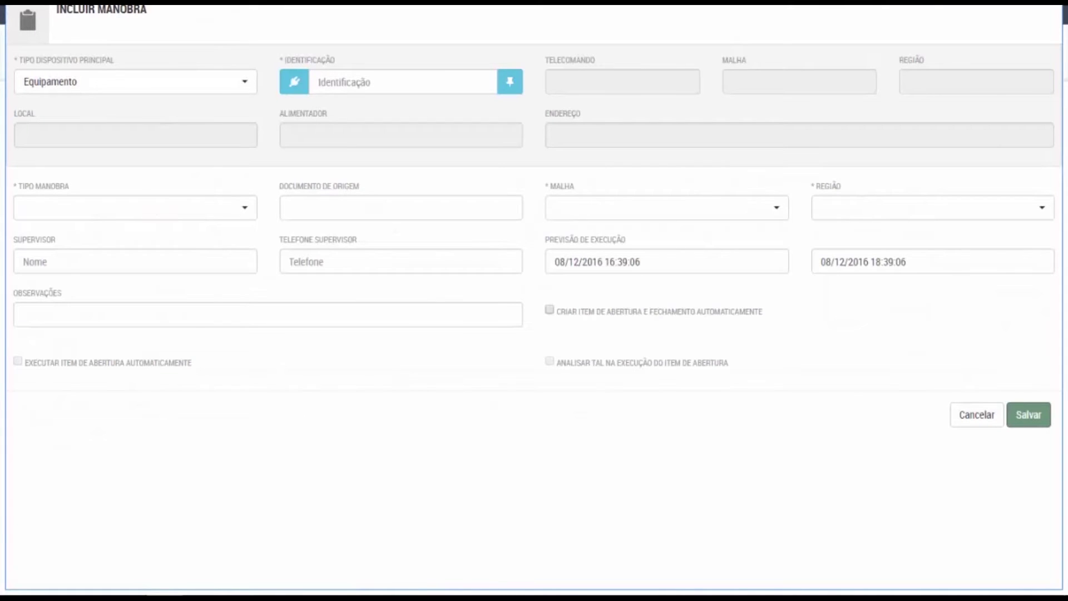
pyautogui.click(374, 81)
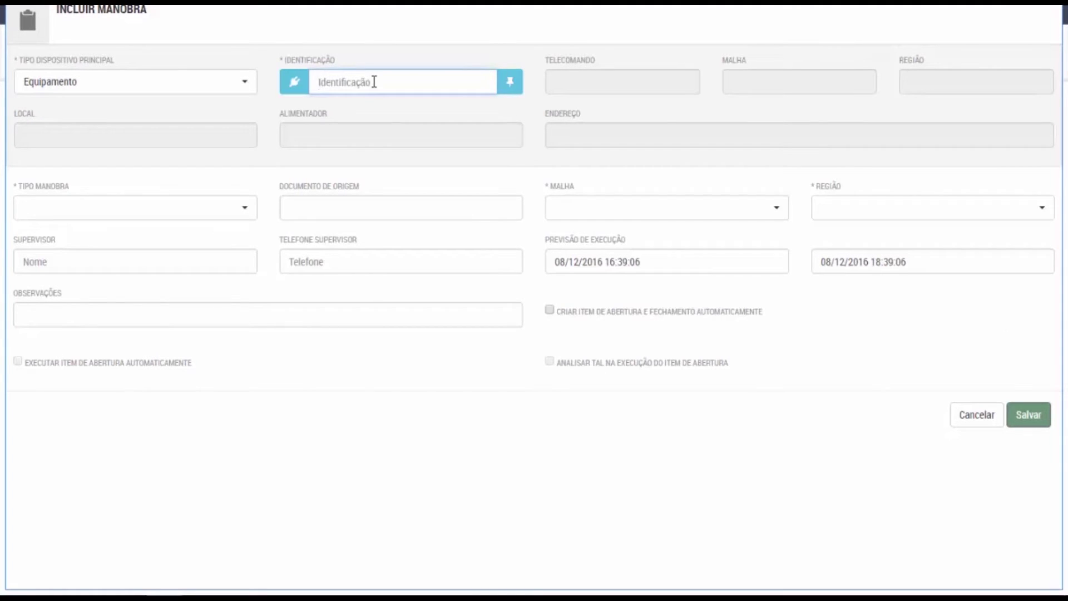
pyautogui.write('ZNA22125')
pyautogui.press('Tab')
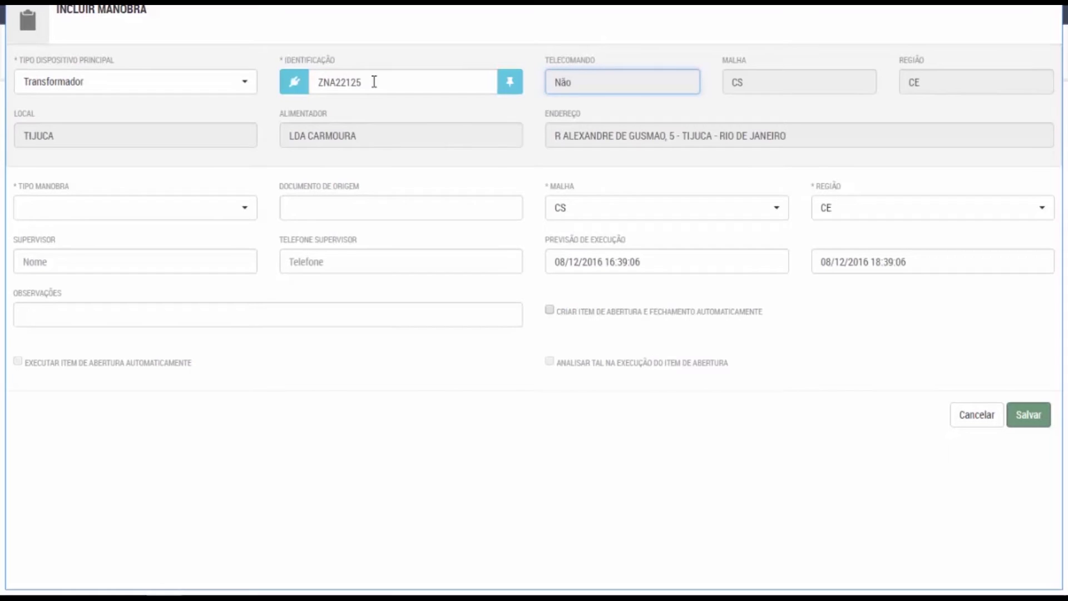
# Save it as Emergencial with supervisor name, phone, TEMPESTADE note and automatic opening/closing items.
pyautogui.click(225, 210)
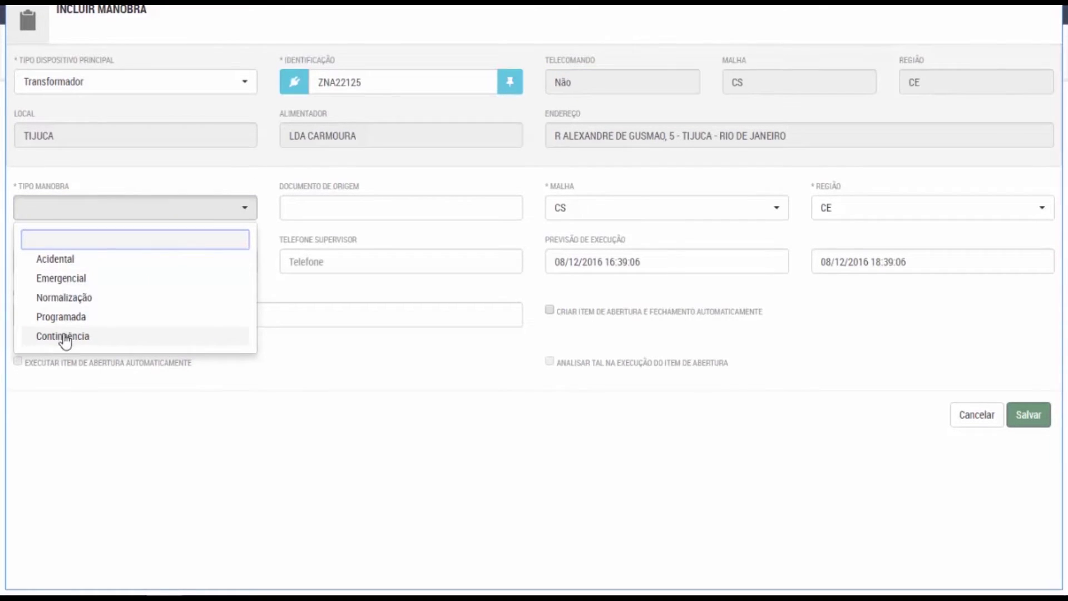
pyautogui.click(59, 281)
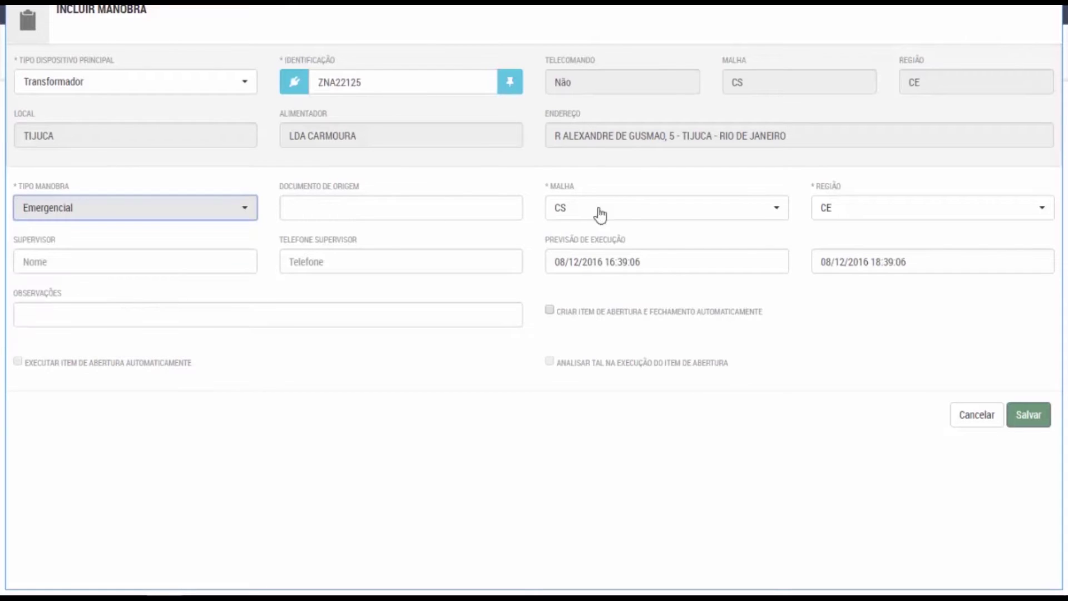
pyautogui.click(89, 267)
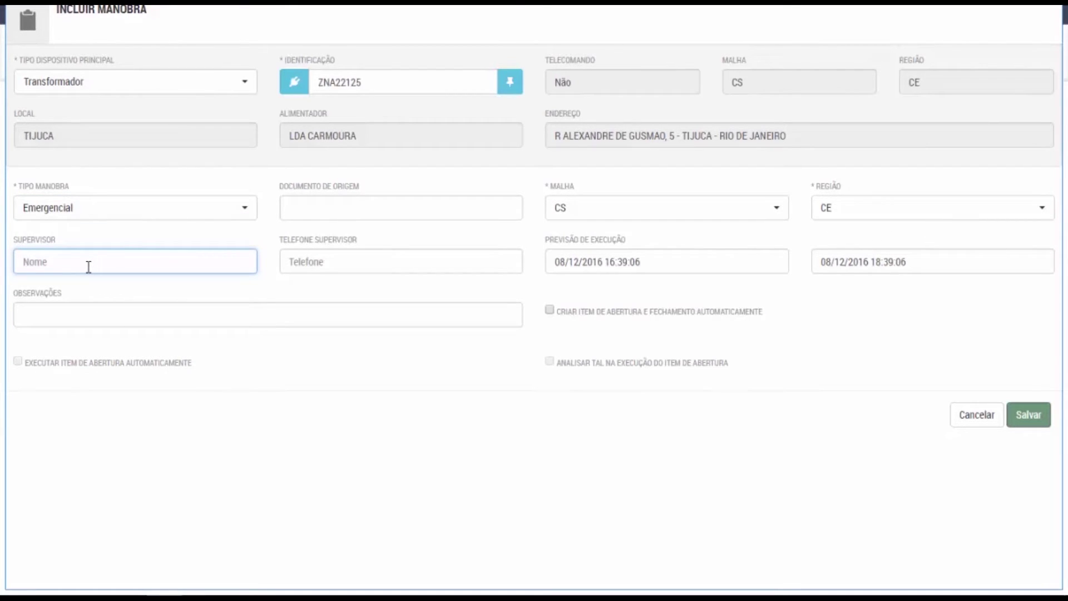
pyautogui.press('Tab')
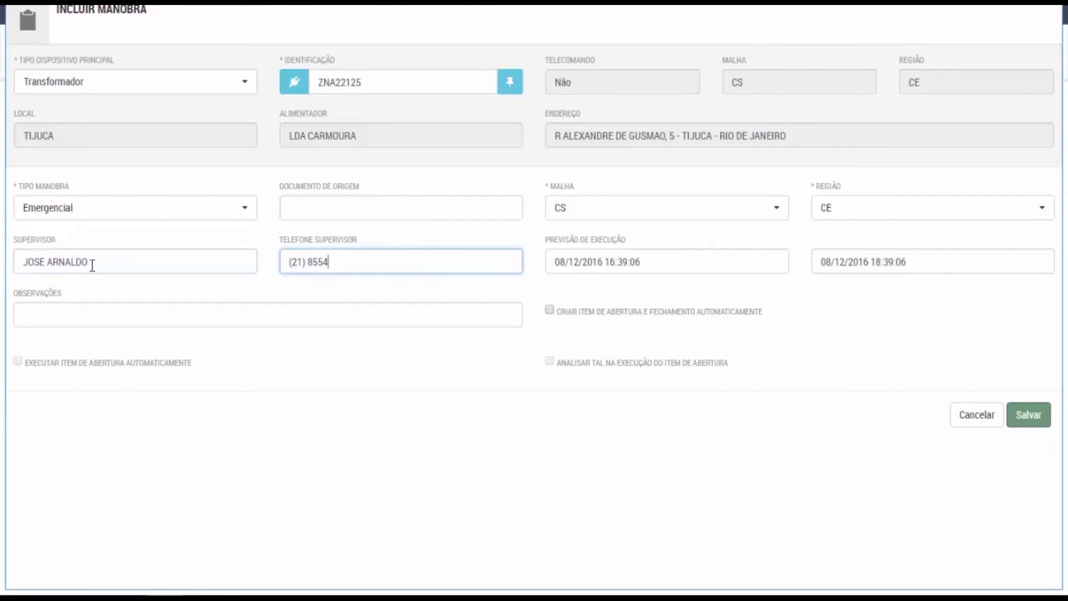
pyautogui.press('Tab')
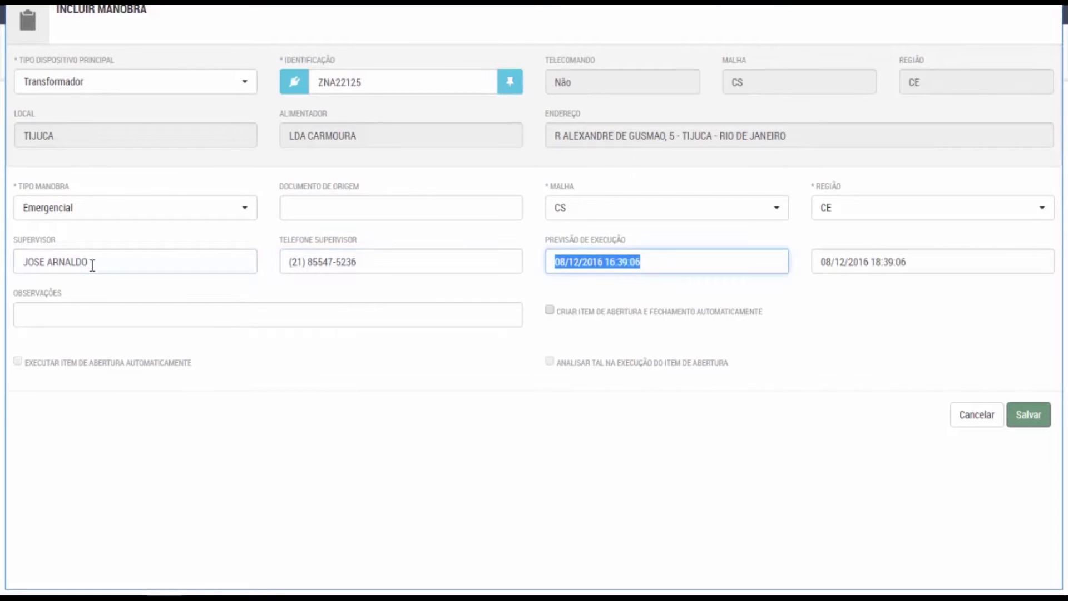
pyautogui.press('Tab')
pyautogui.press('Tab')
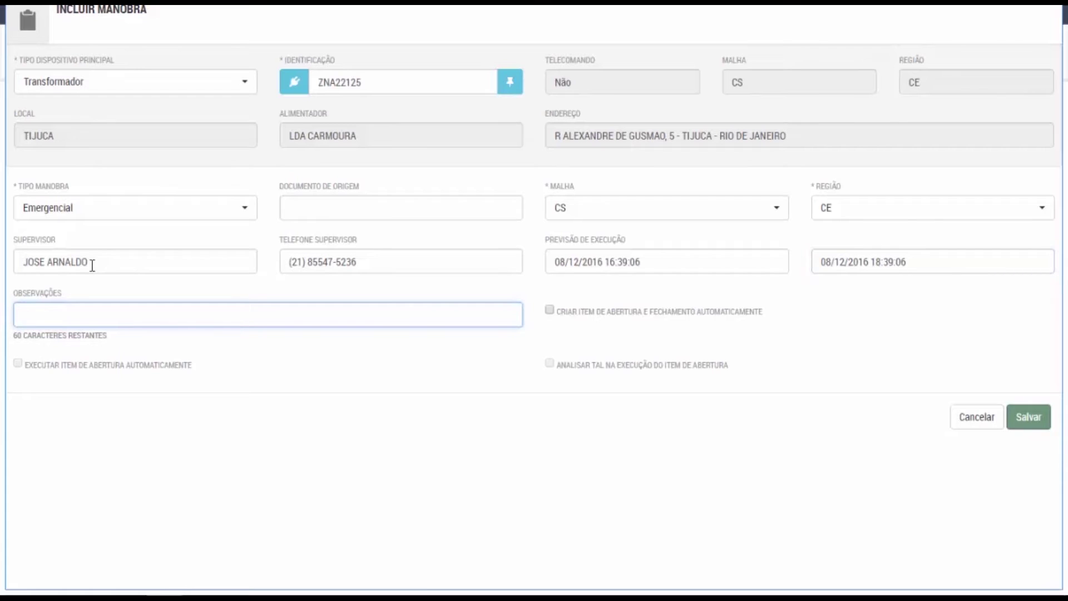
pyautogui.write('TEMPESTADE')
pyautogui.click(551, 311)
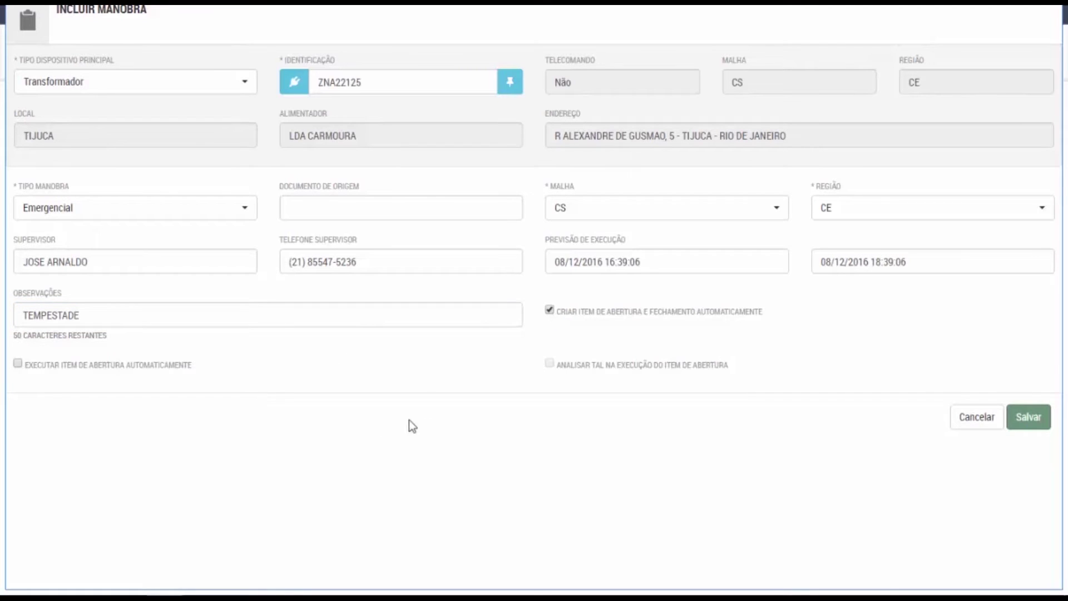
pyautogui.click(1029, 417)
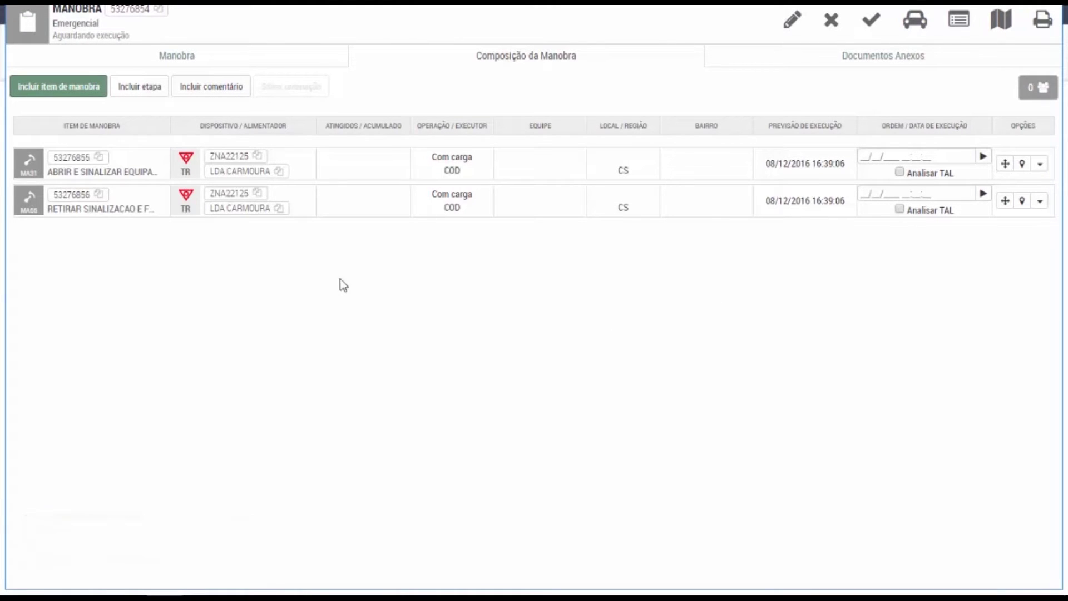
# Add a new manoeuvre item on transformer ZNA22125 found via device search.
pyautogui.click(70, 91)
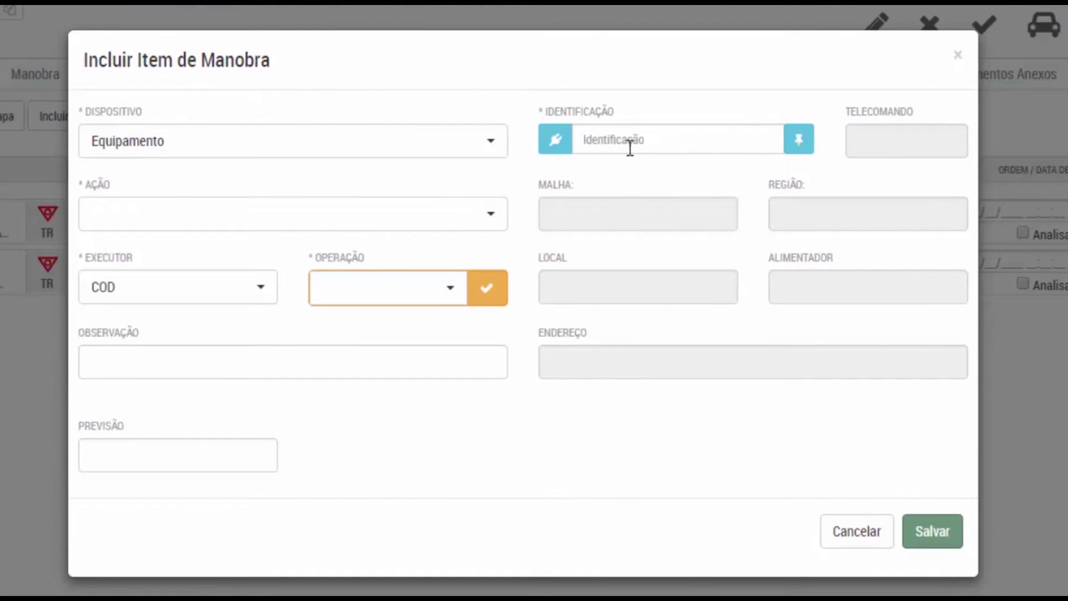
pyautogui.click(628, 145)
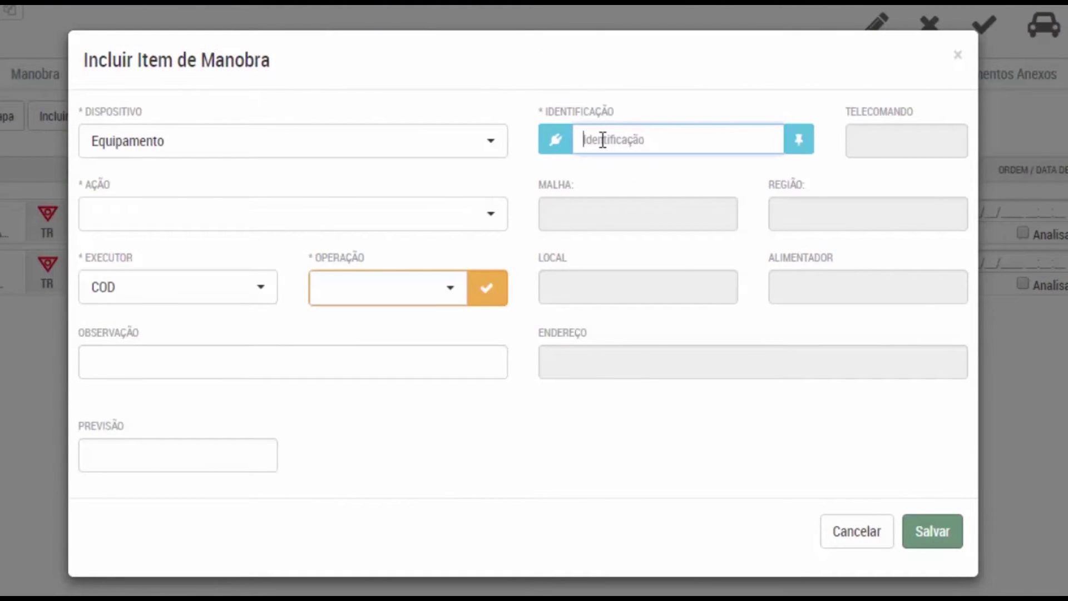
pyautogui.write('zNA22125')
pyautogui.press('Tab')
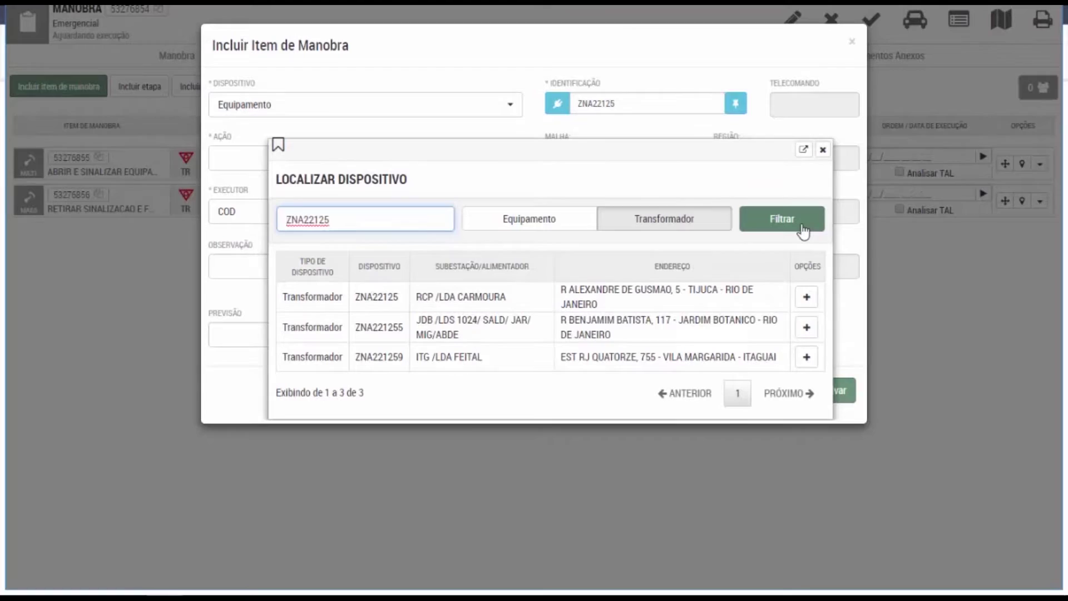
pyautogui.click(814, 301)
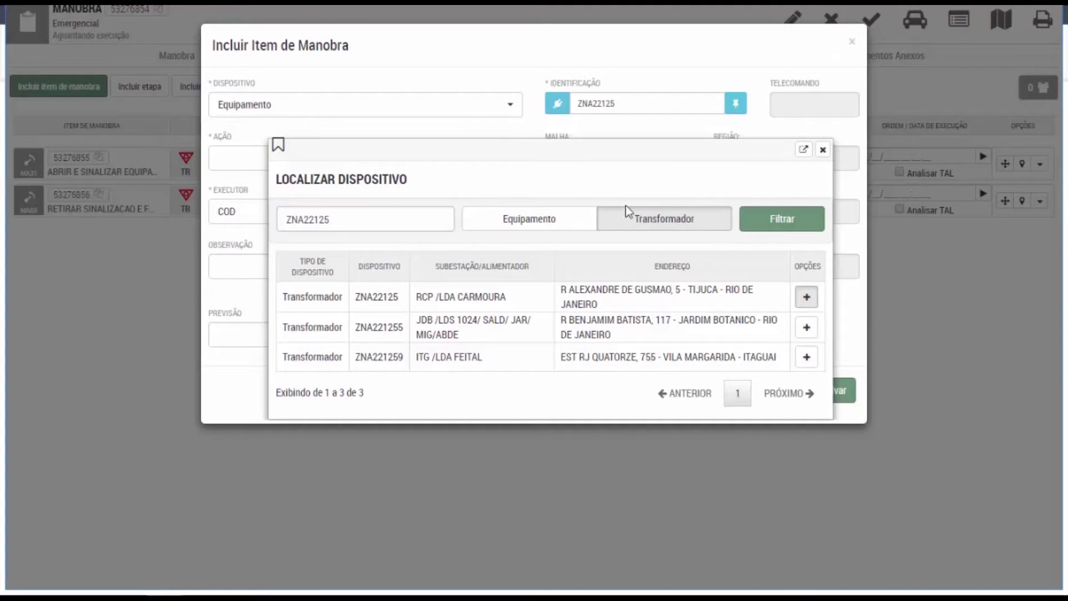
pyautogui.click(807, 299)
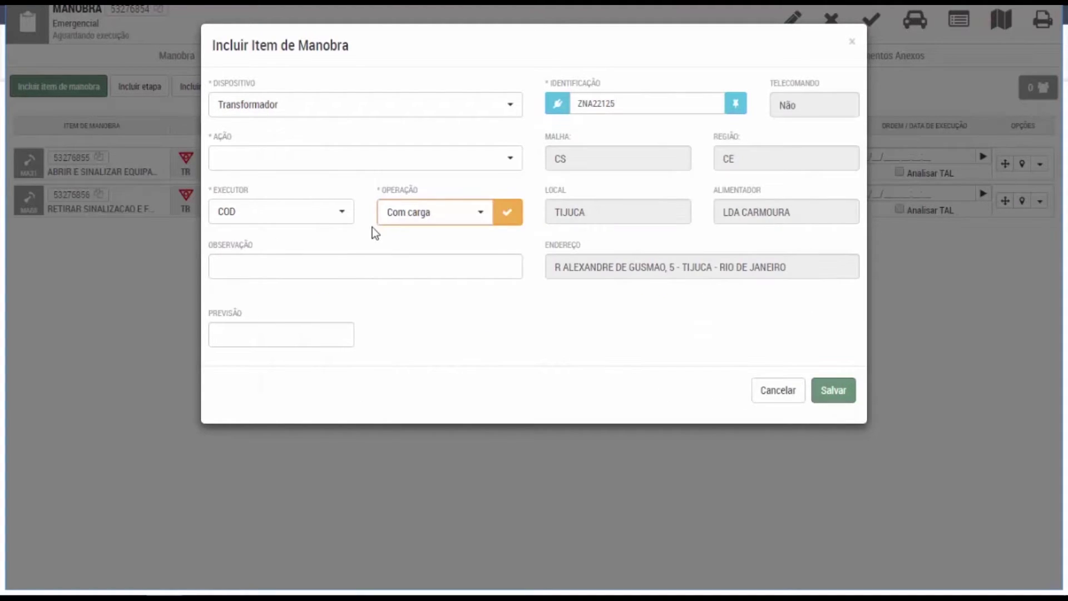
# Set action MA50 - ENTREGAR TRECHO AO COD, Com carga, note 'TEMPESTADE - ENVIAR 3 EQUIPES', and save.
pyautogui.click(329, 160)
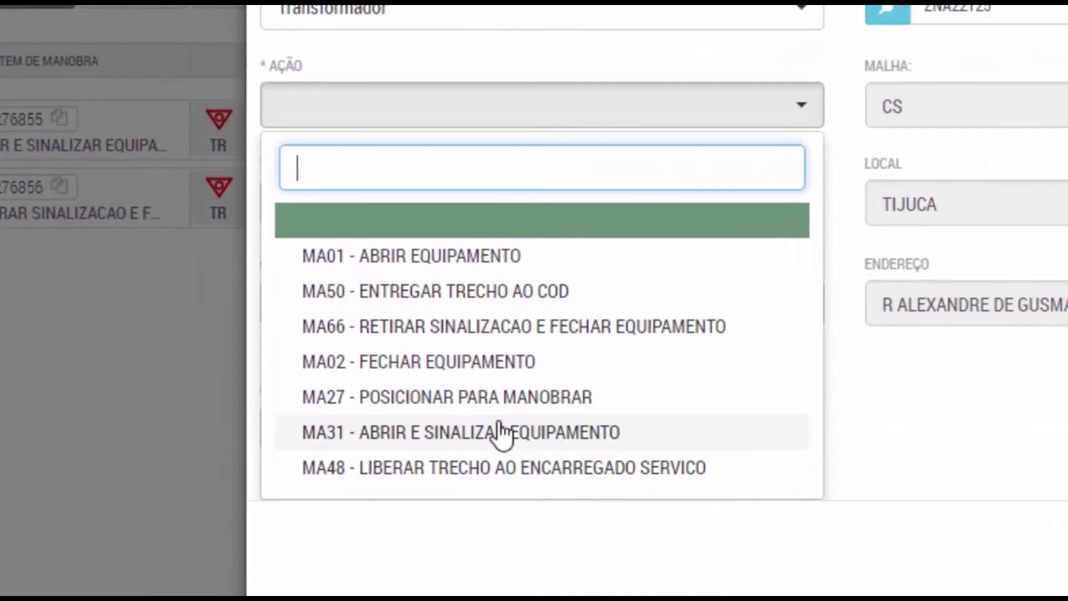
pyautogui.click(467, 293)
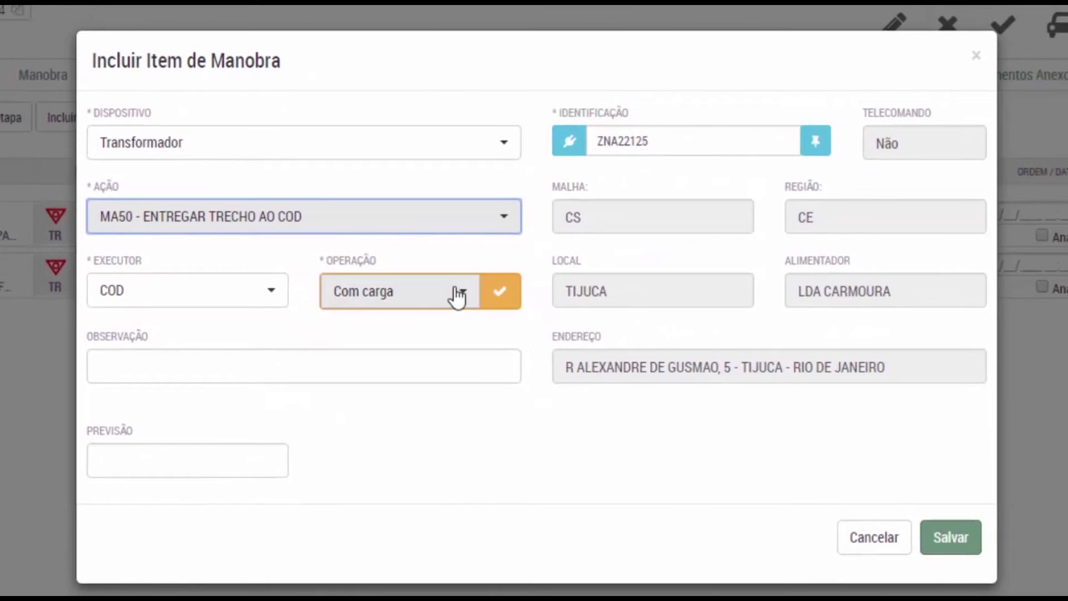
pyautogui.click(657, 243)
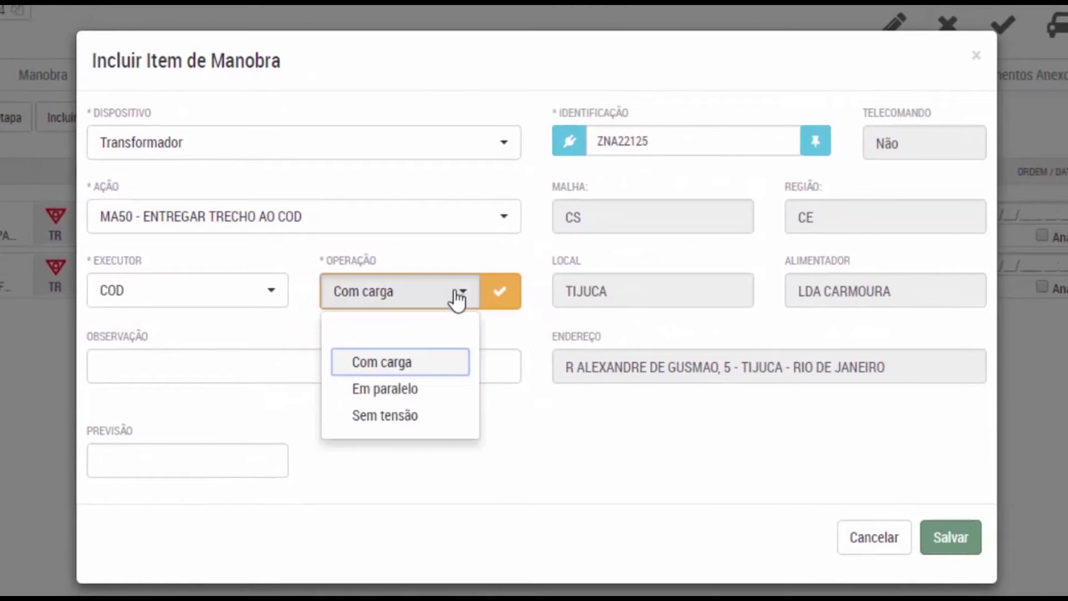
pyautogui.click(429, 366)
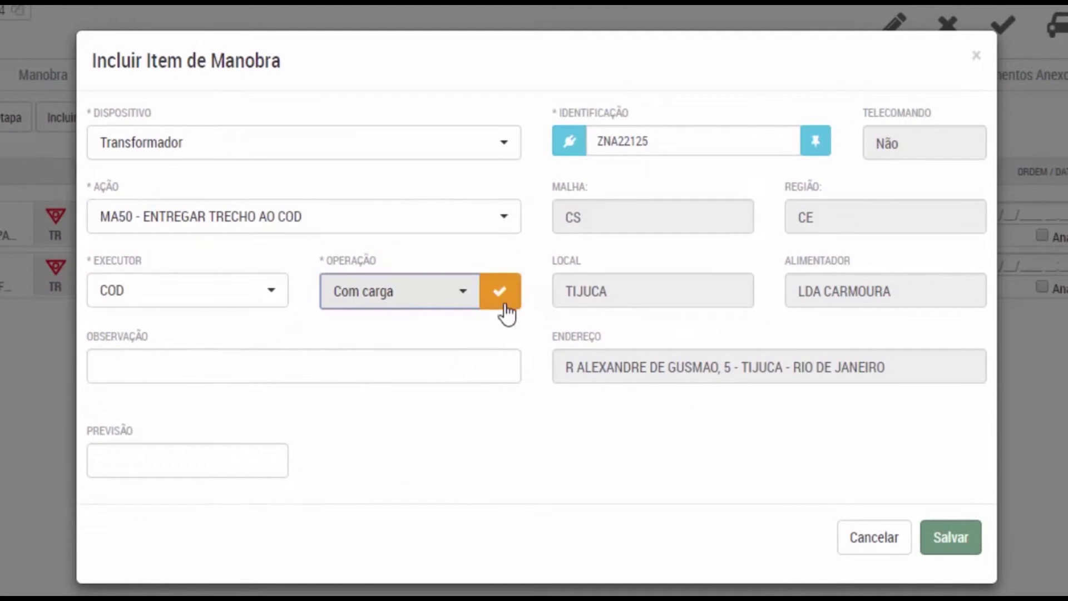
pyautogui.click(505, 299)
pyautogui.click(194, 361)
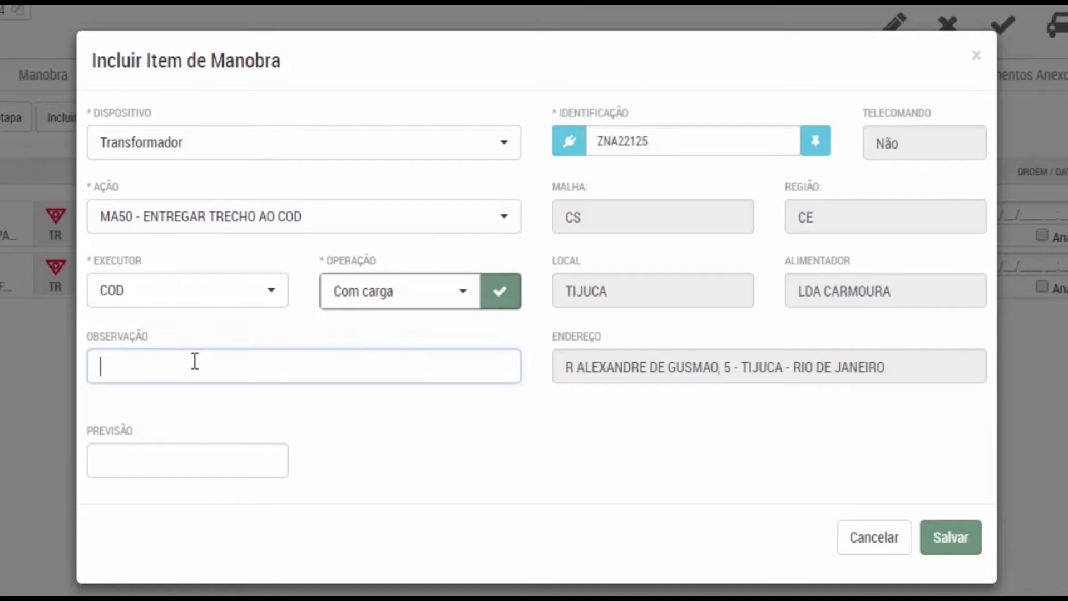
pyautogui.write('TE')
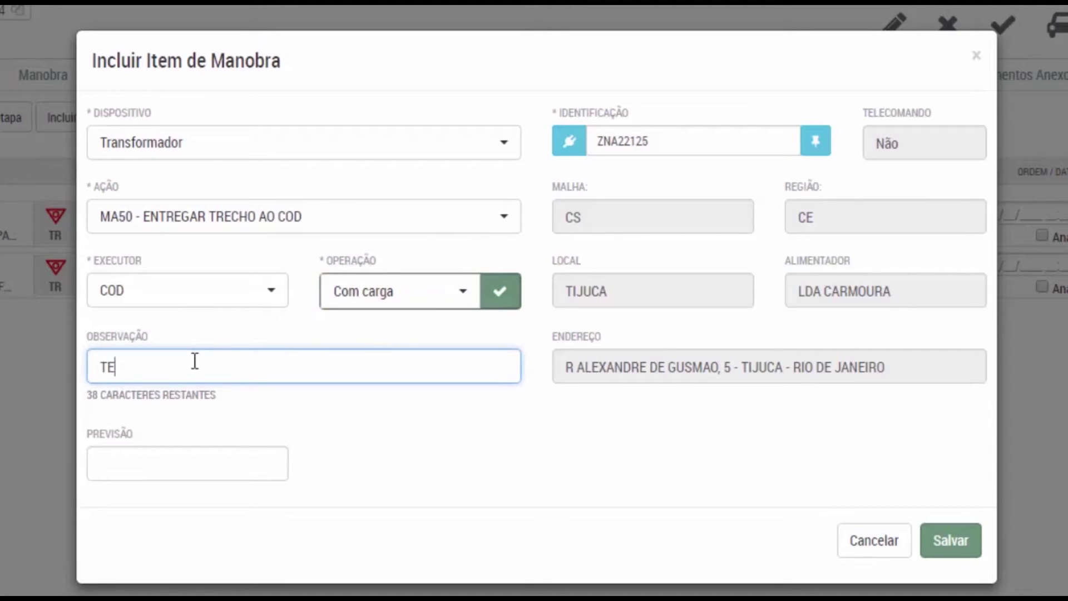
pyautogui.write('MPESTADE ')
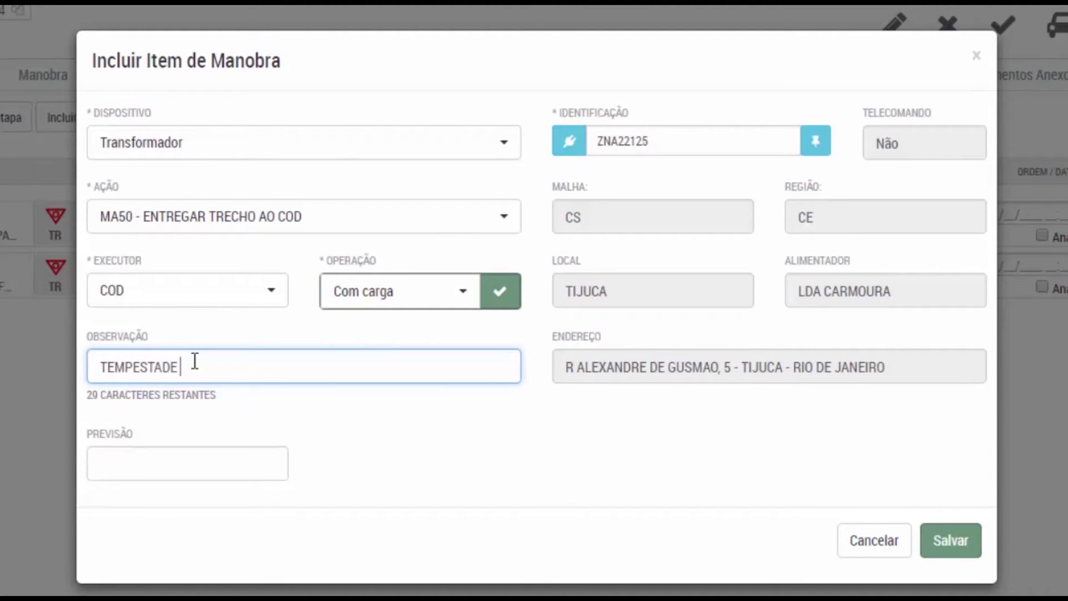
pyautogui.write('- ENVIAR 3 EQUIPES')
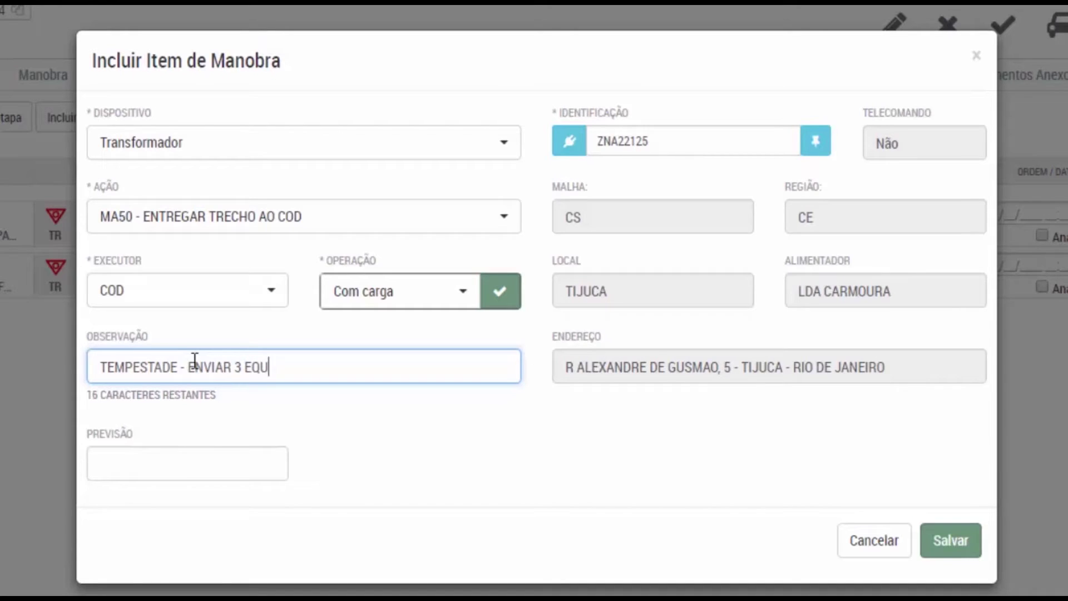
pyautogui.click(176, 456)
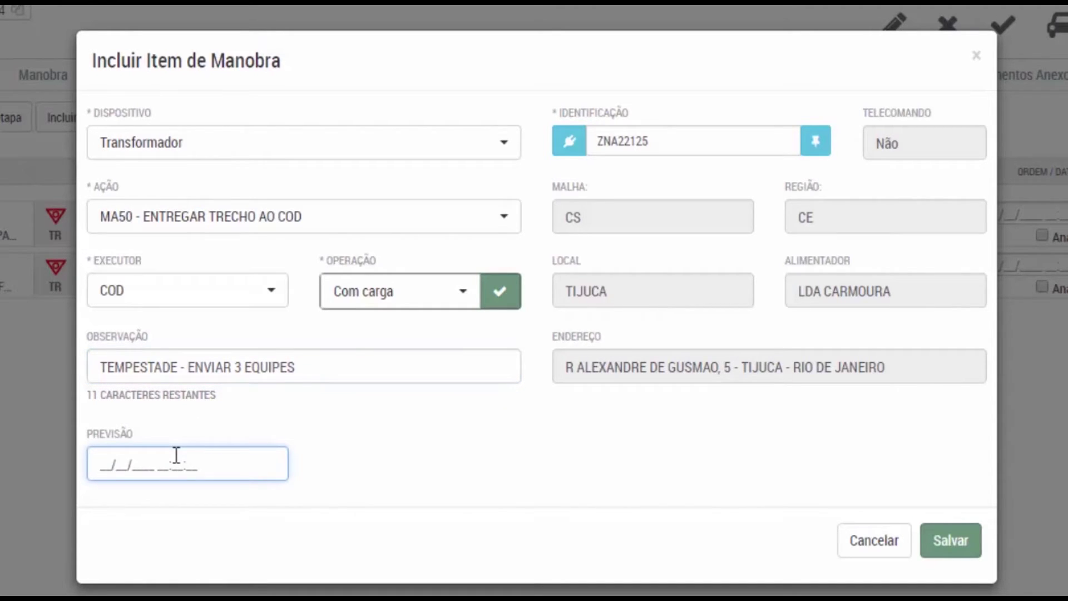
pyautogui.click(934, 540)
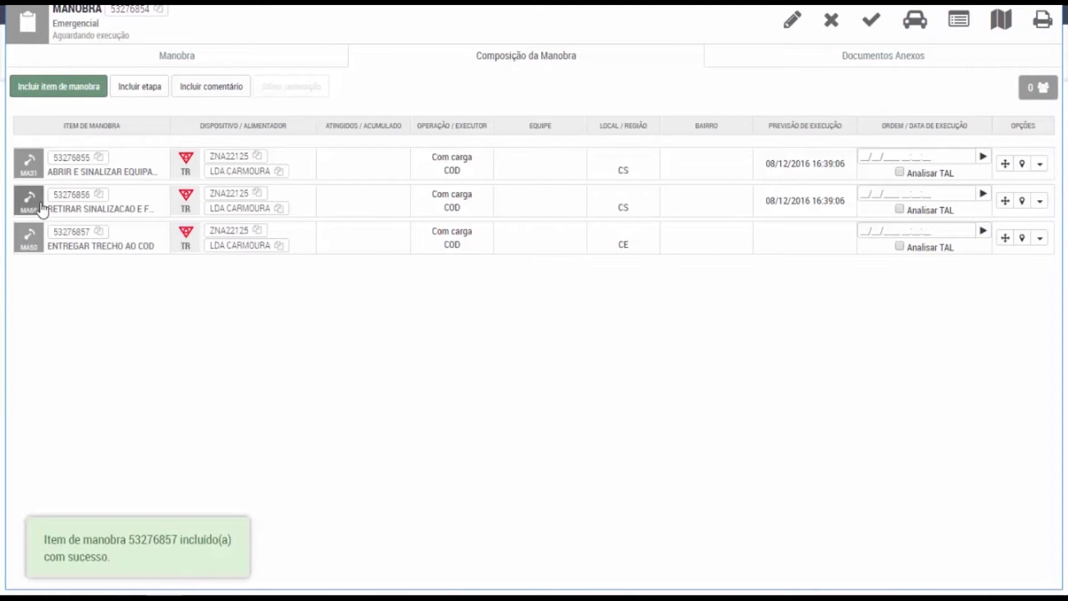
# Review the MA50 item's details and open the third item for editing.
pyautogui.click(30, 250)
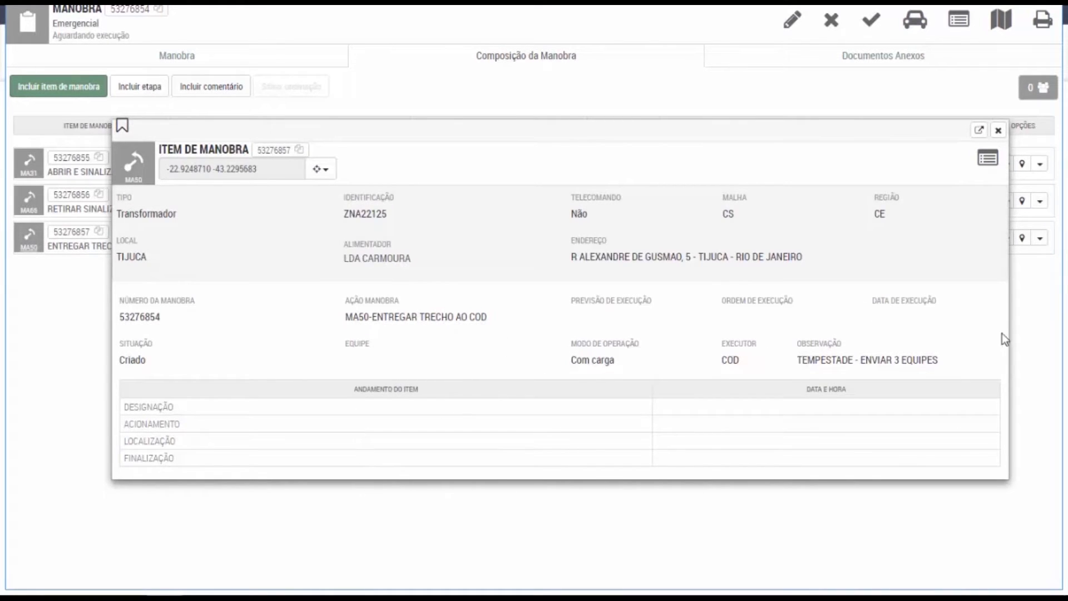
pyautogui.click(999, 132)
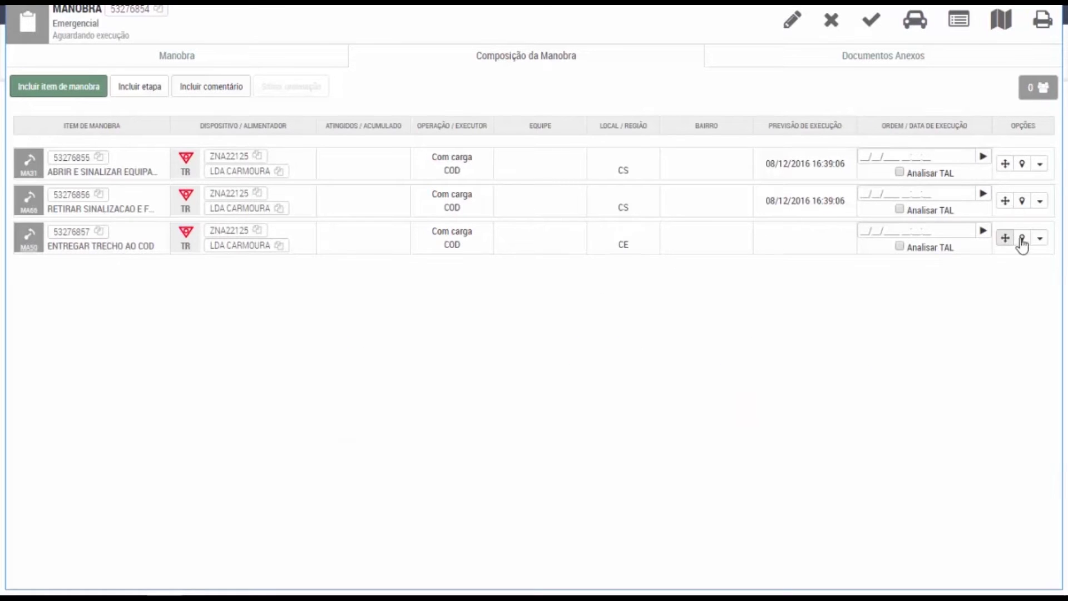
pyautogui.click(1039, 240)
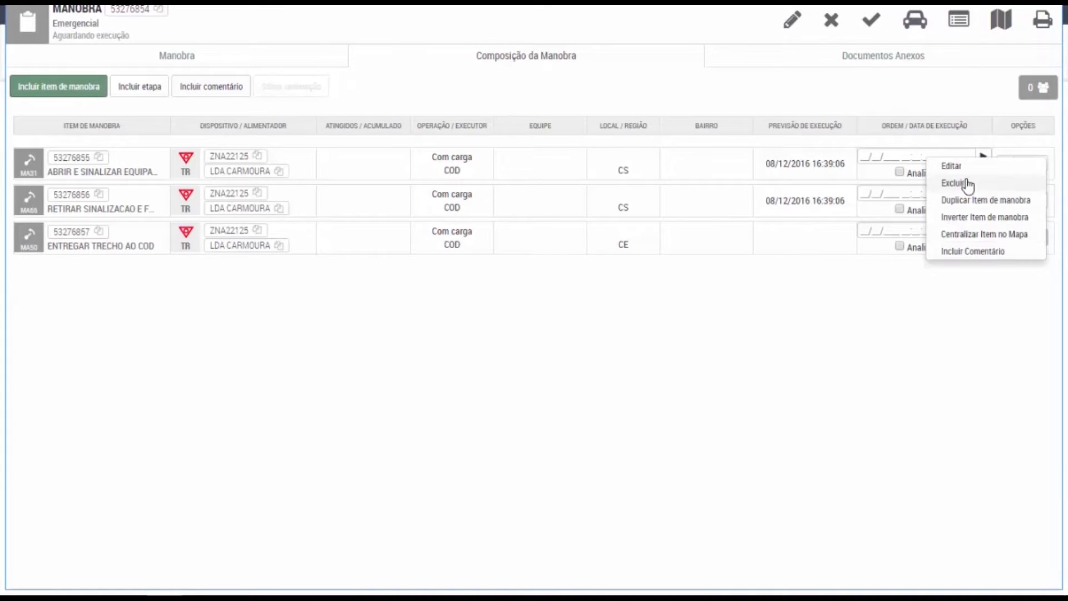
pyautogui.click(953, 167)
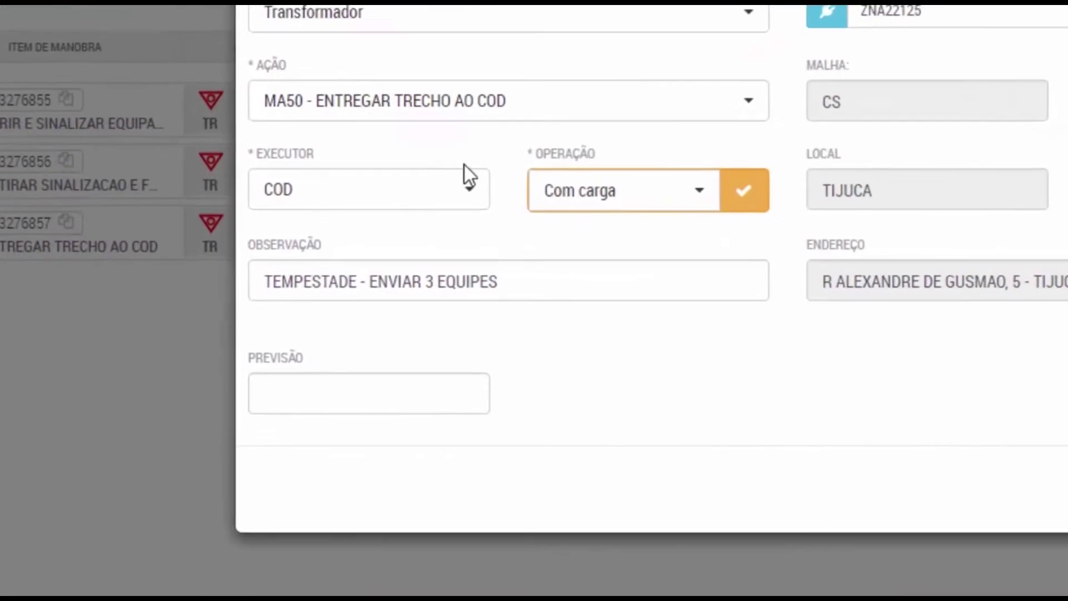
# Change the item's executor to Equipe and save, confirming Com carga.
pyautogui.click(349, 210)
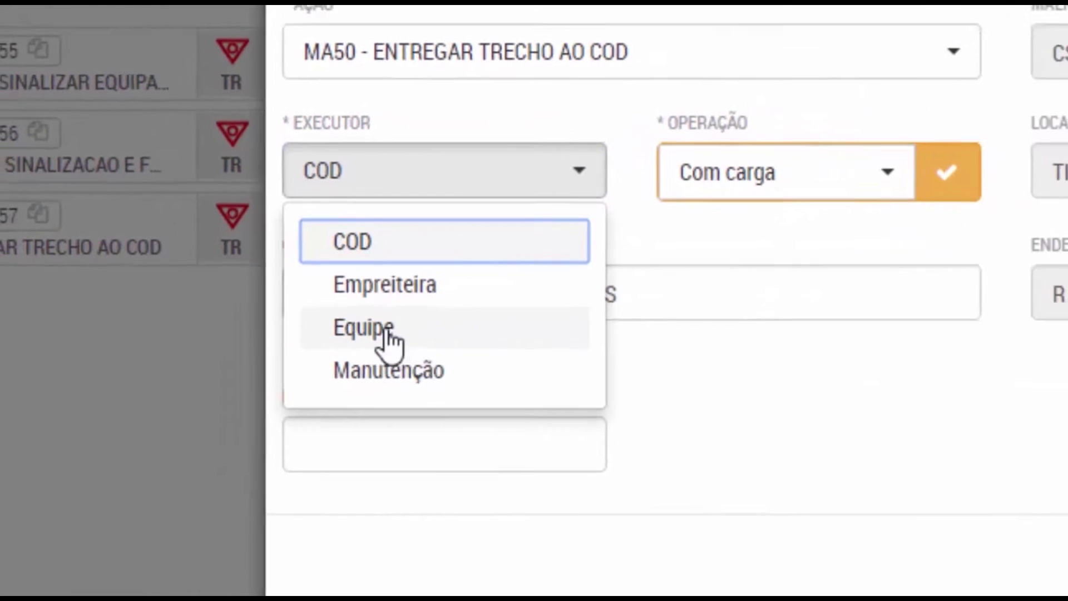
pyautogui.click(410, 342)
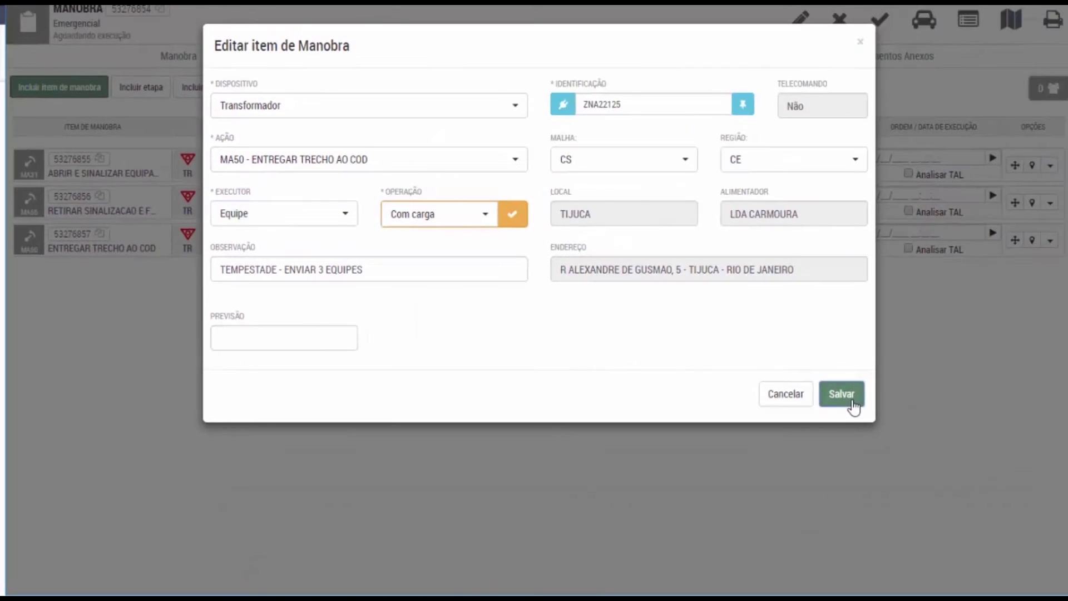
pyautogui.click(841, 394)
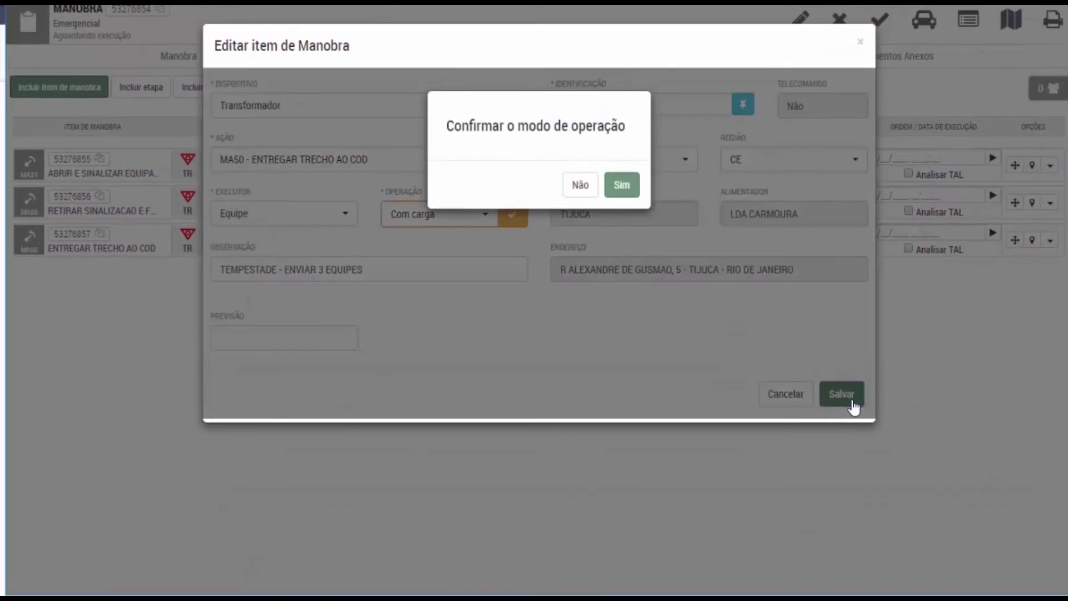
pyautogui.click(623, 185)
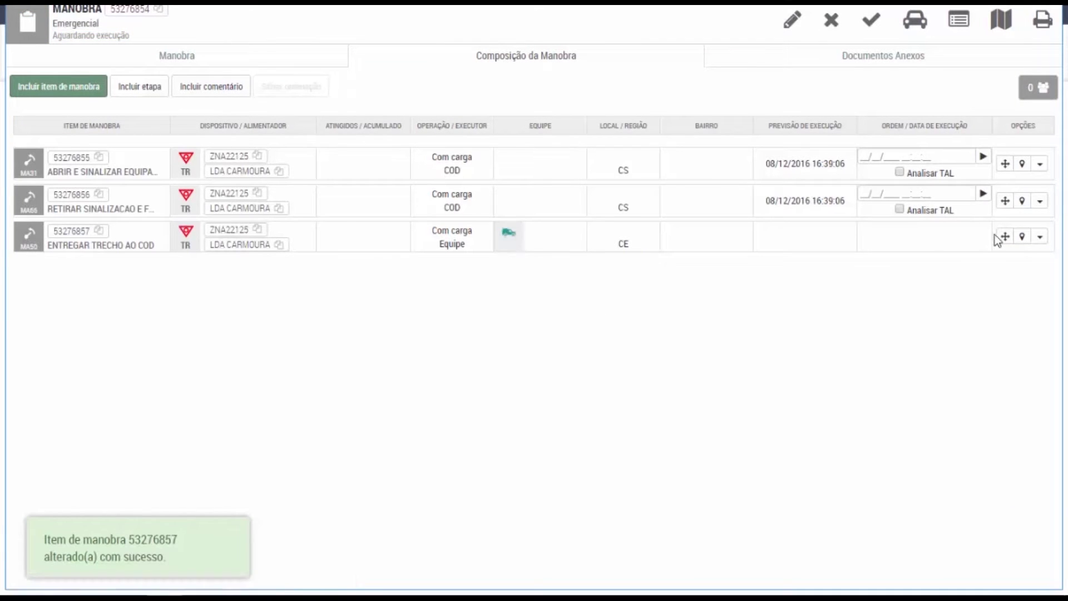
# Move the MA50 item up, execute the first switching item, and check attached documents.
pyautogui.moveTo(1005, 237); pyautogui.dragTo(984, 177)
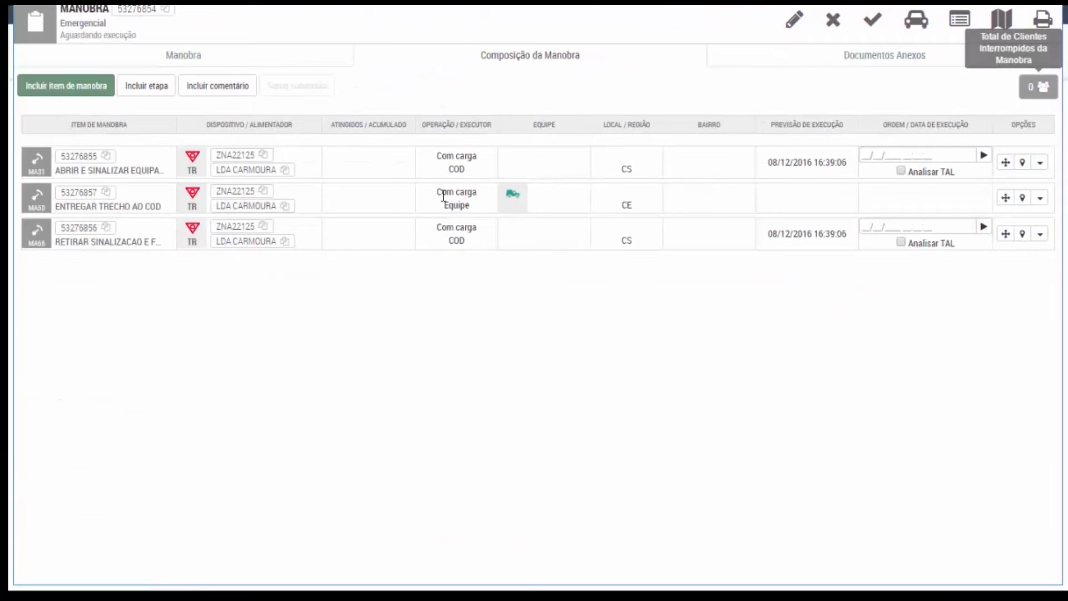
pyautogui.click(984, 158)
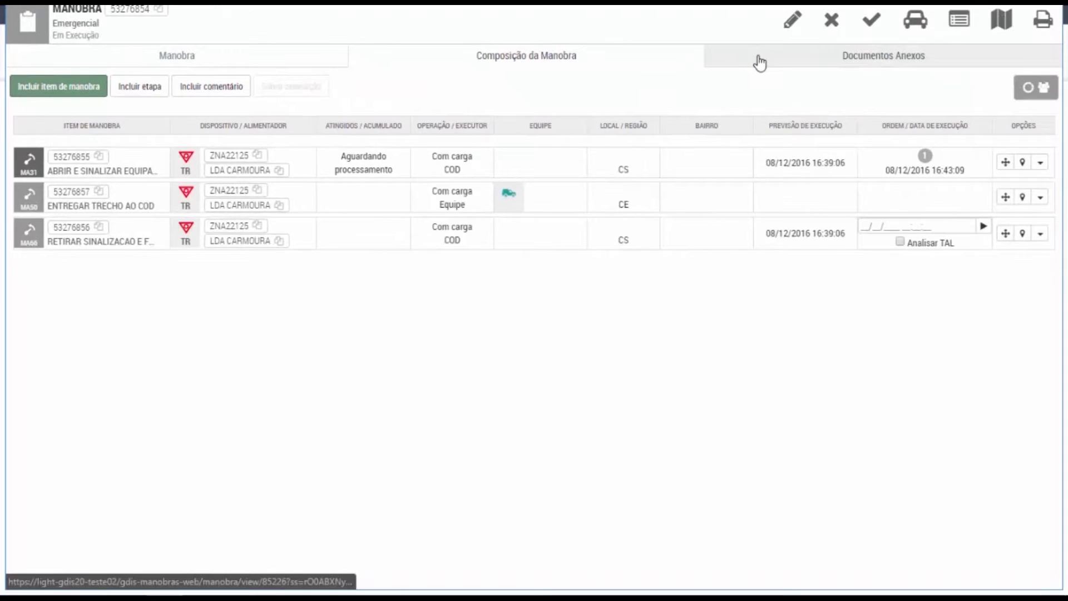
pyautogui.click(760, 61)
pyautogui.click(476, 54)
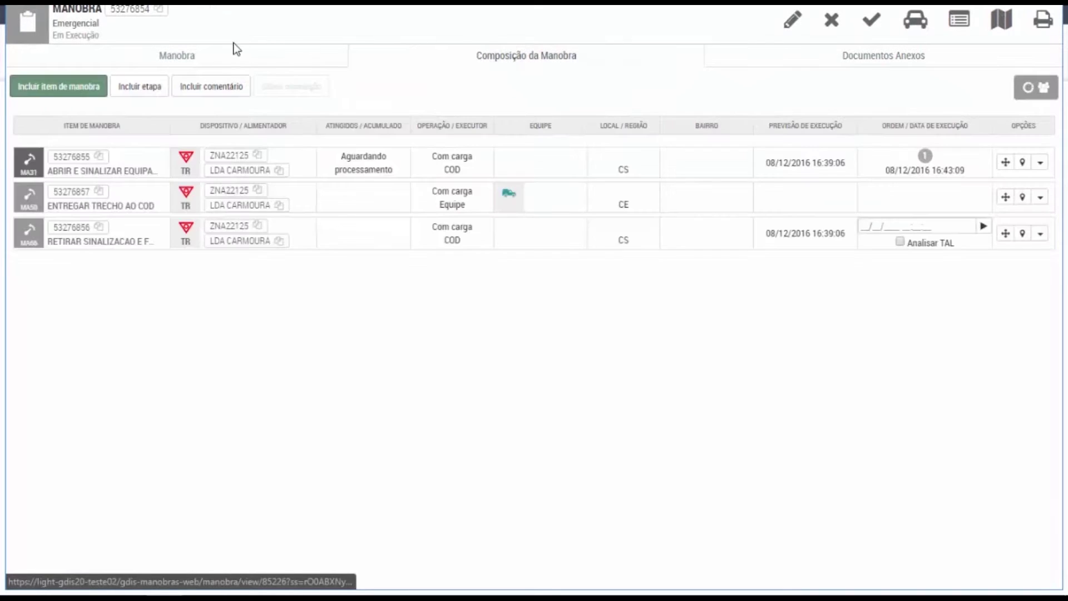
# Check the manobra's general details, then begin a new comment on manobra 53276854.
pyautogui.click(227, 50)
pyautogui.click(533, 62)
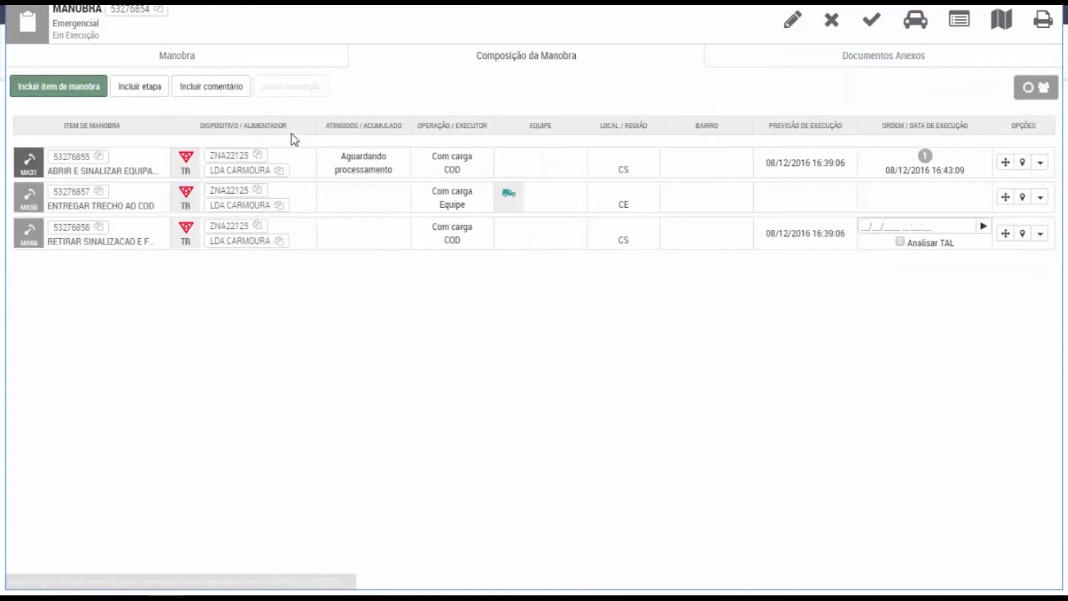
pyautogui.click(190, 87)
pyautogui.click(314, 113)
# Save comment 'necessário entrar em contato por telefone', move it below the first item, save ordering.
pyautogui.write('necessário')
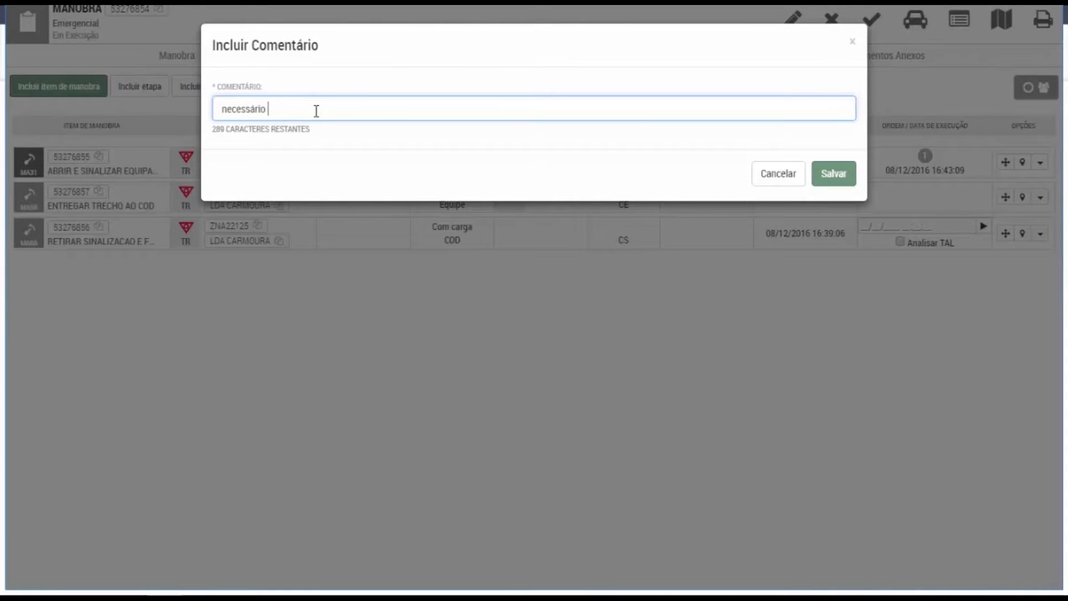
pyautogui.write(' entrar em contato por teledo')
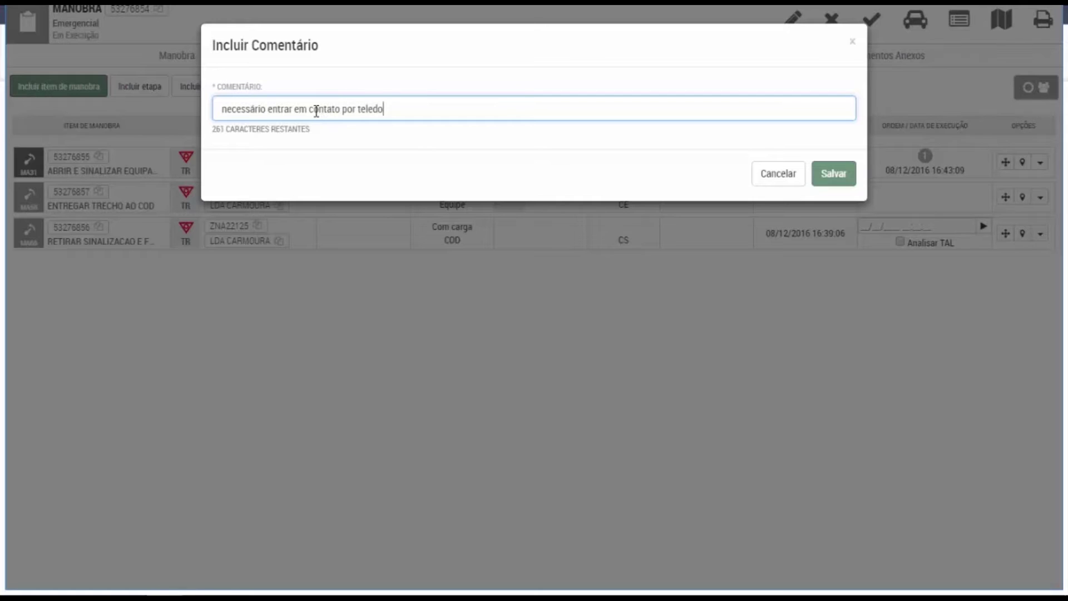
pyautogui.click(828, 173)
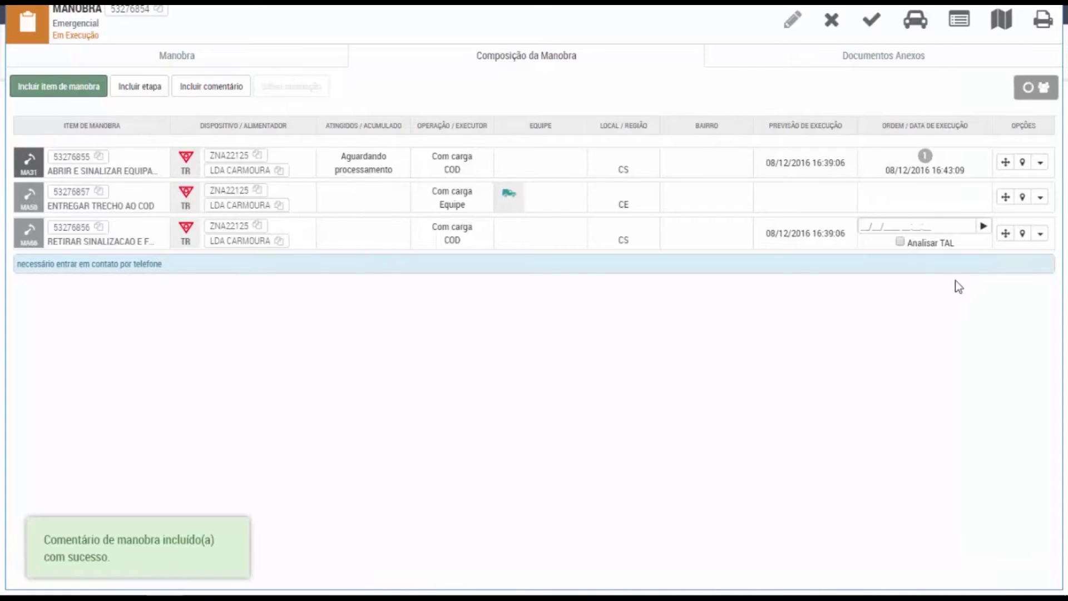
pyautogui.moveTo(1038, 265); pyautogui.dragTo(1028, 212)
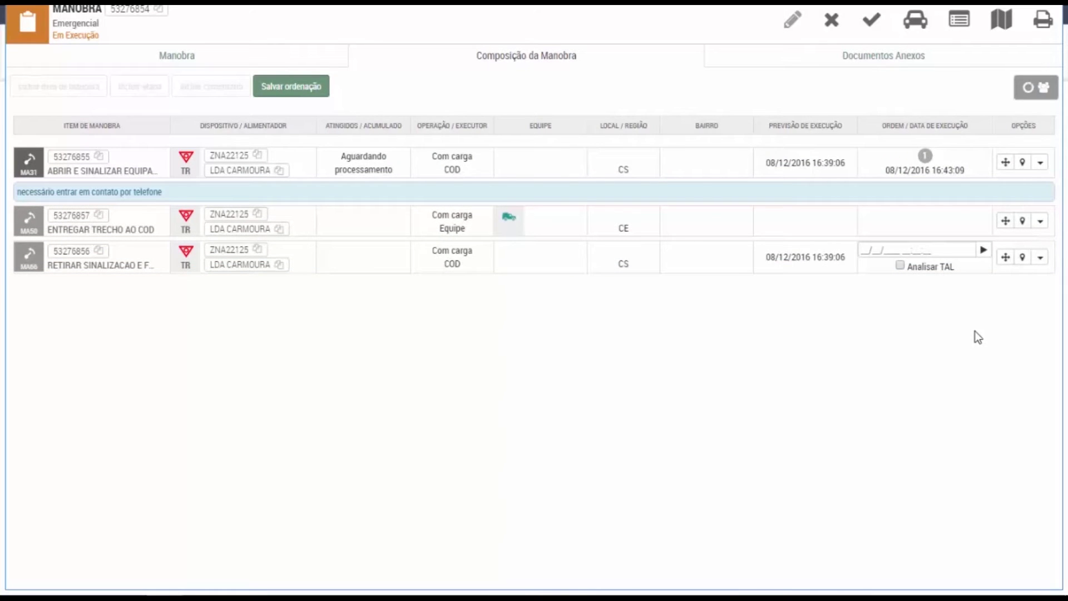
pyautogui.click(292, 89)
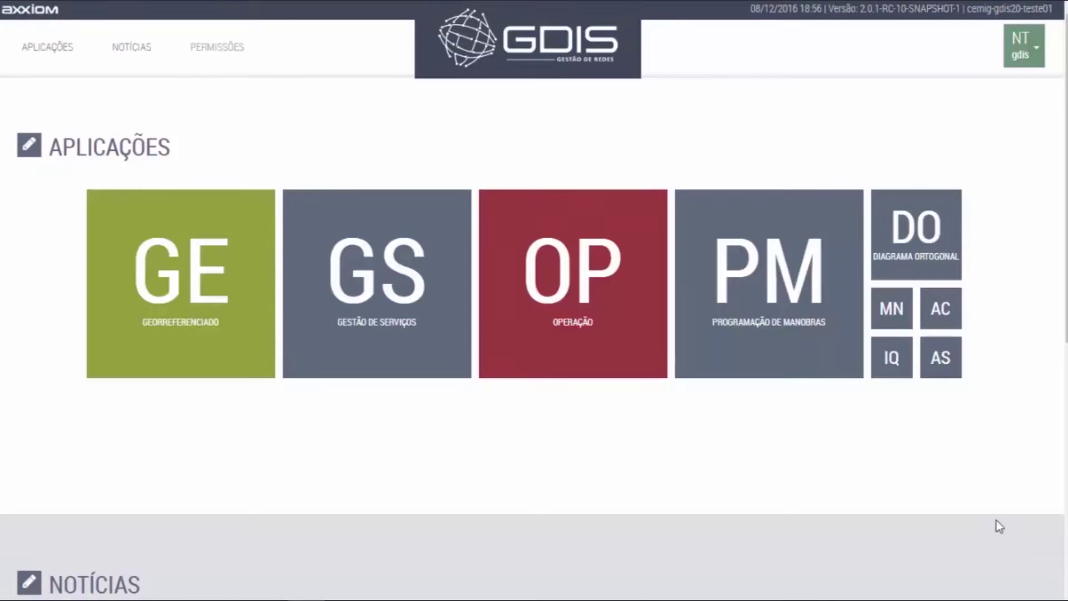
# View the PM tile's information, close it, and launch PM Programação de Manobras.
pyautogui.moveTo(801, 338)
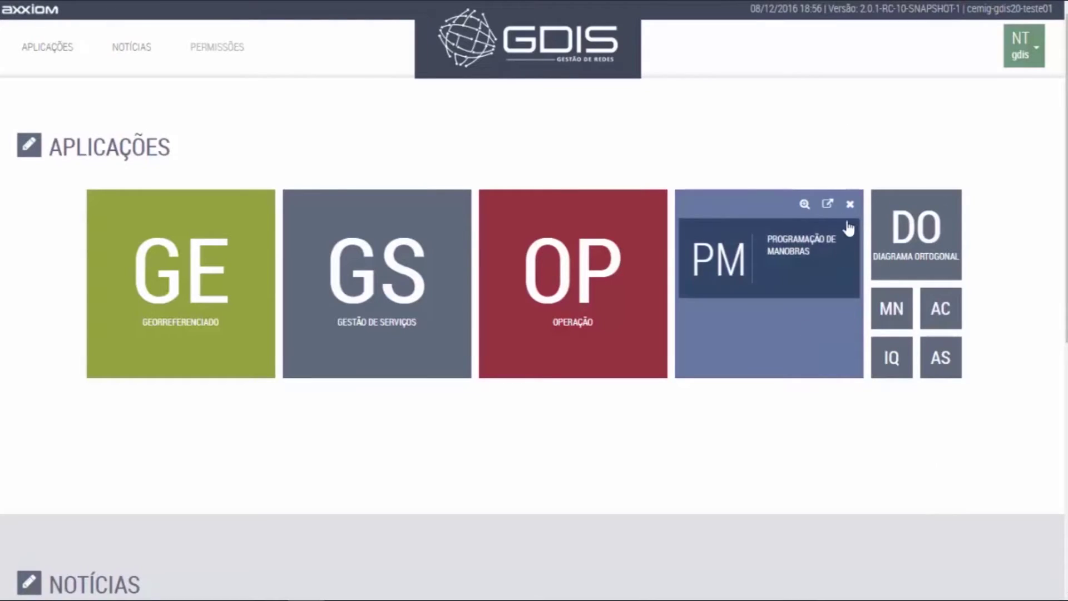
pyautogui.click(805, 205)
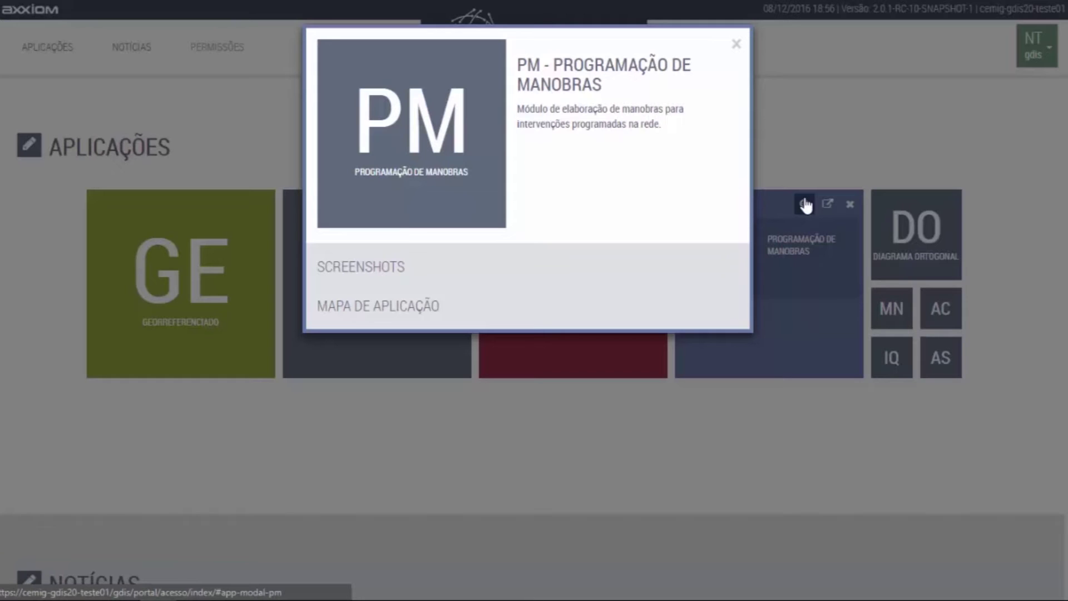
pyautogui.click(736, 43)
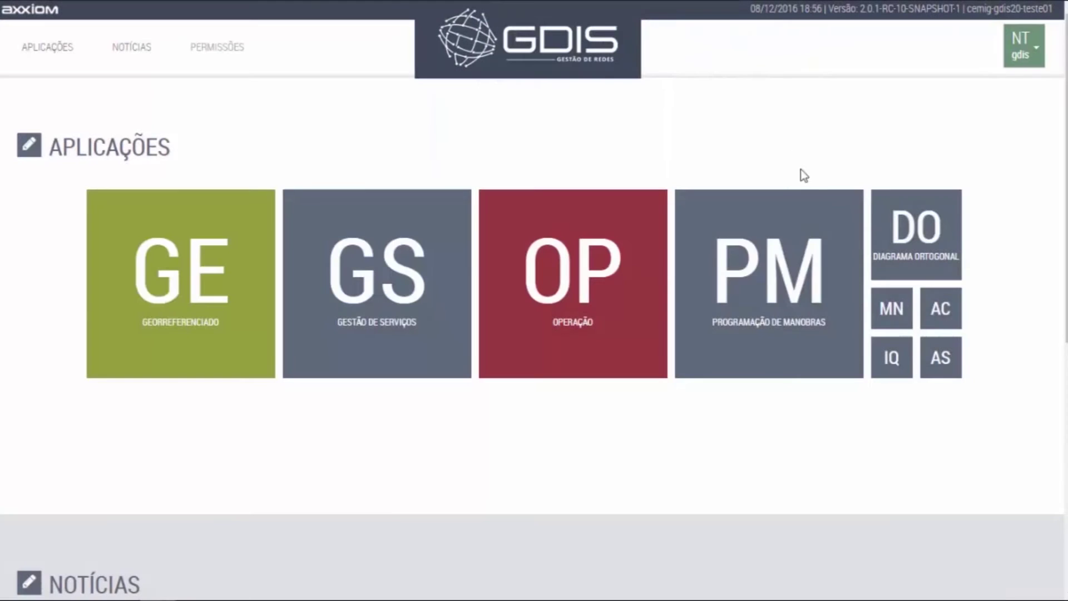
pyautogui.click(829, 205)
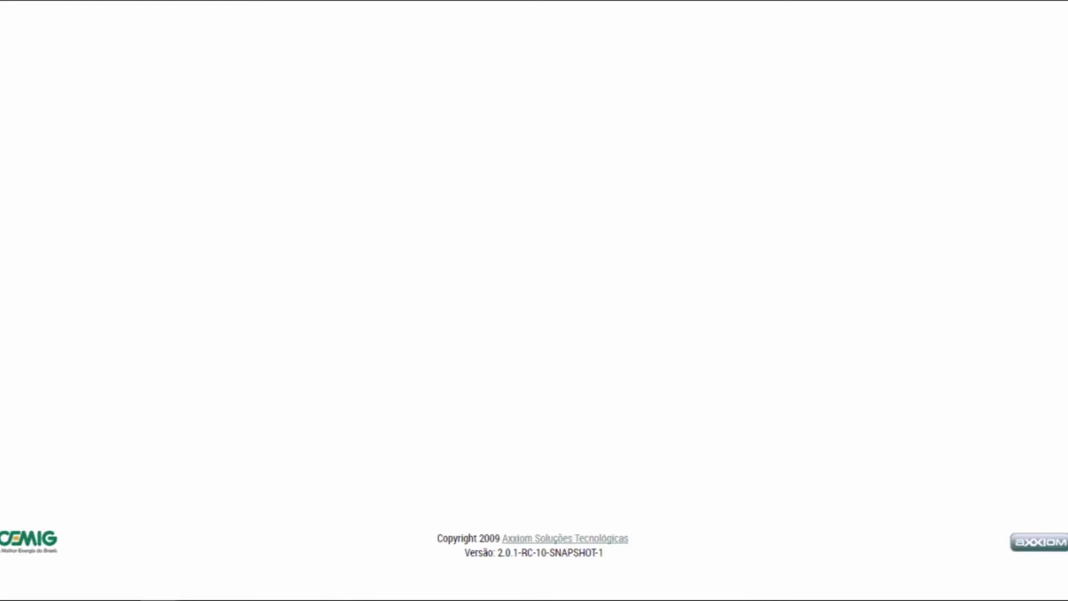
# Load the /gdis address, switch to the Solicitante profile, and begin a new switching request.
pyautogui.write('/gdis')
pyautogui.press('Return')
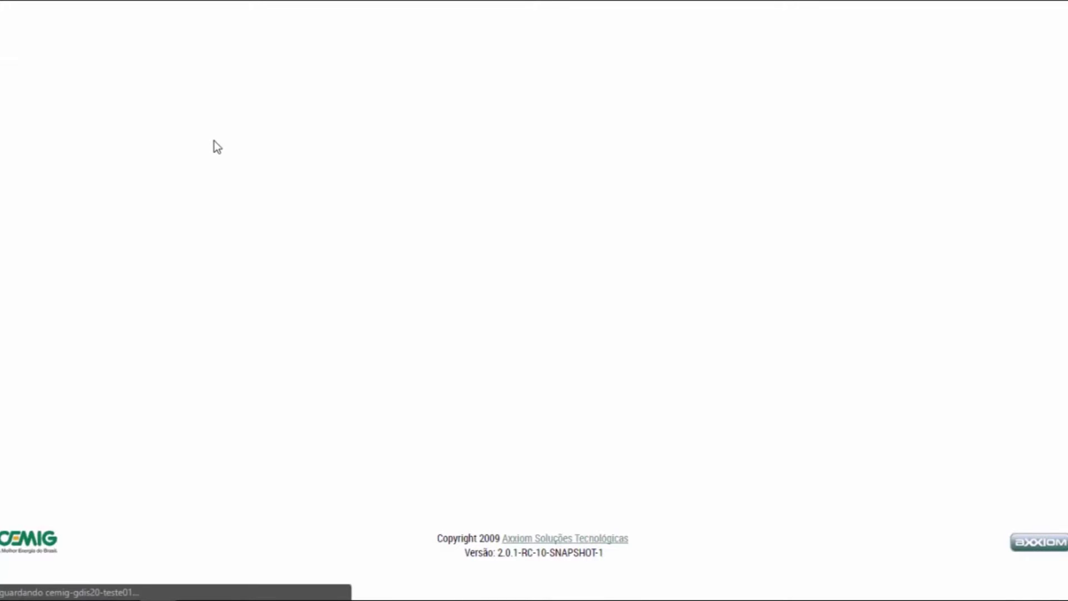
pyautogui.click(20, 91)
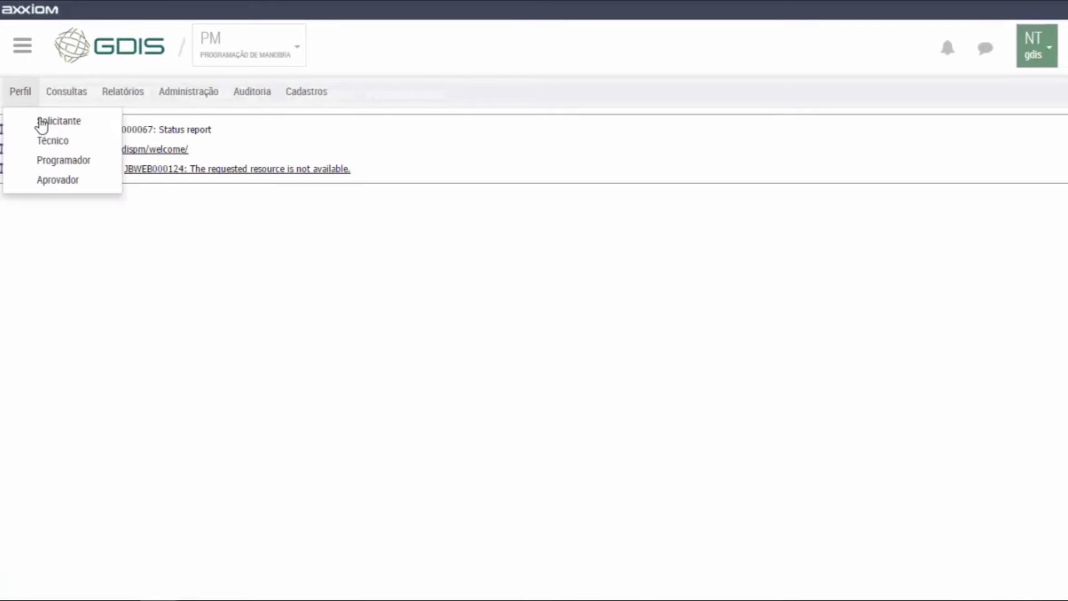
pyautogui.click(42, 126)
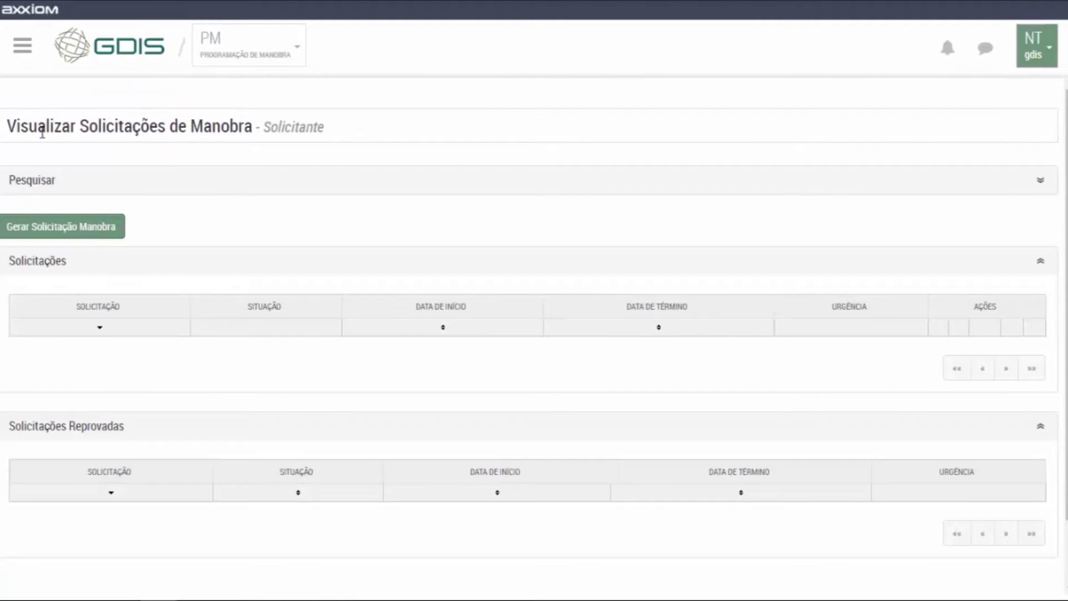
pyautogui.click(54, 226)
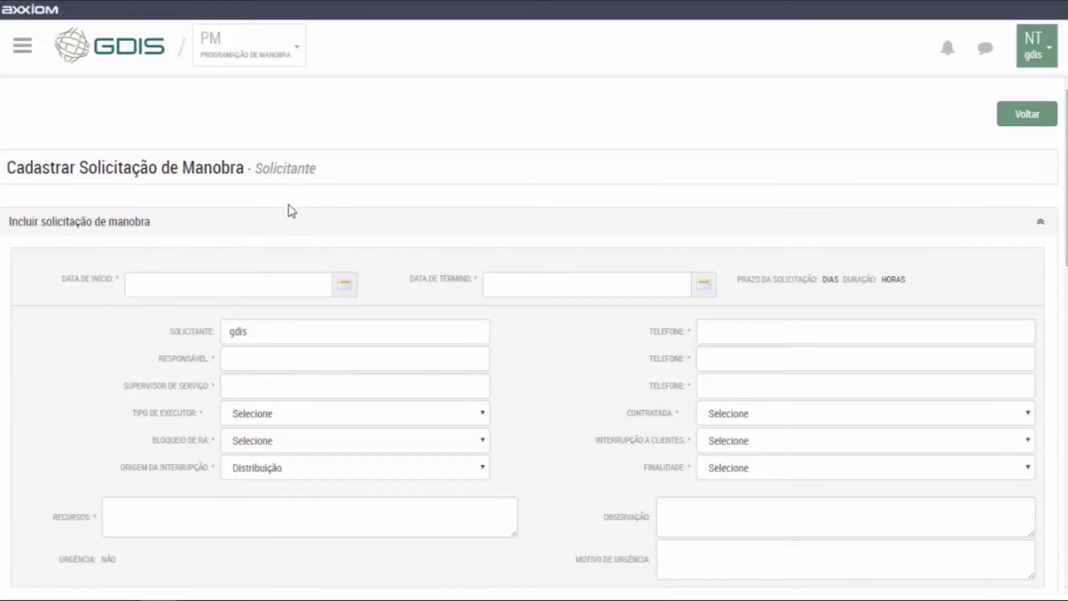
# Schedule the switching request on 16/01/2017 from 09:00 to 15:00 (6:00 hours).
pyautogui.click(345, 286)
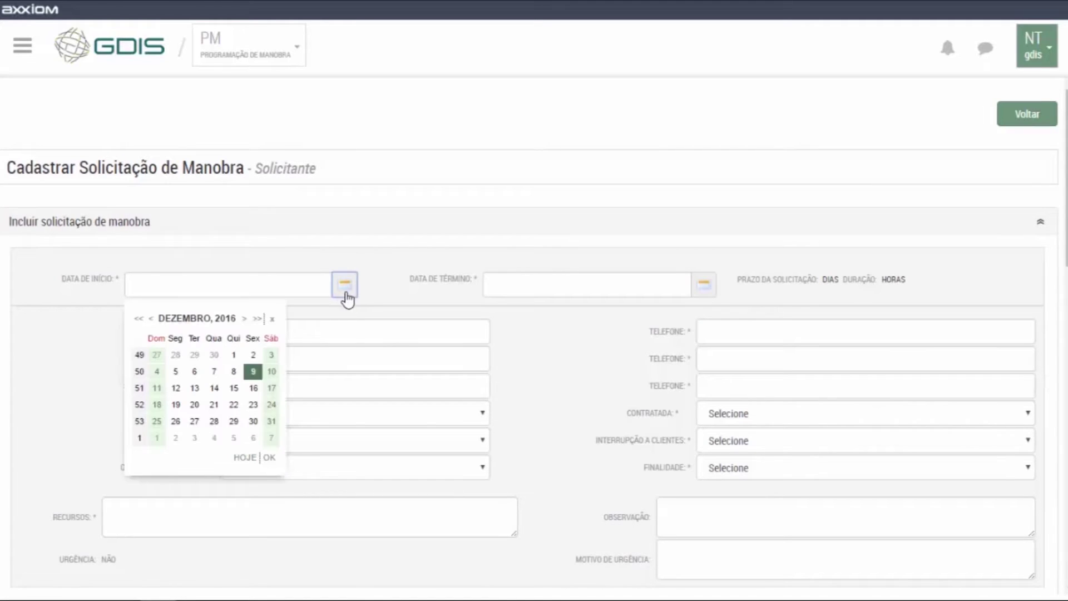
pyautogui.click(244, 320)
pyautogui.click(176, 388)
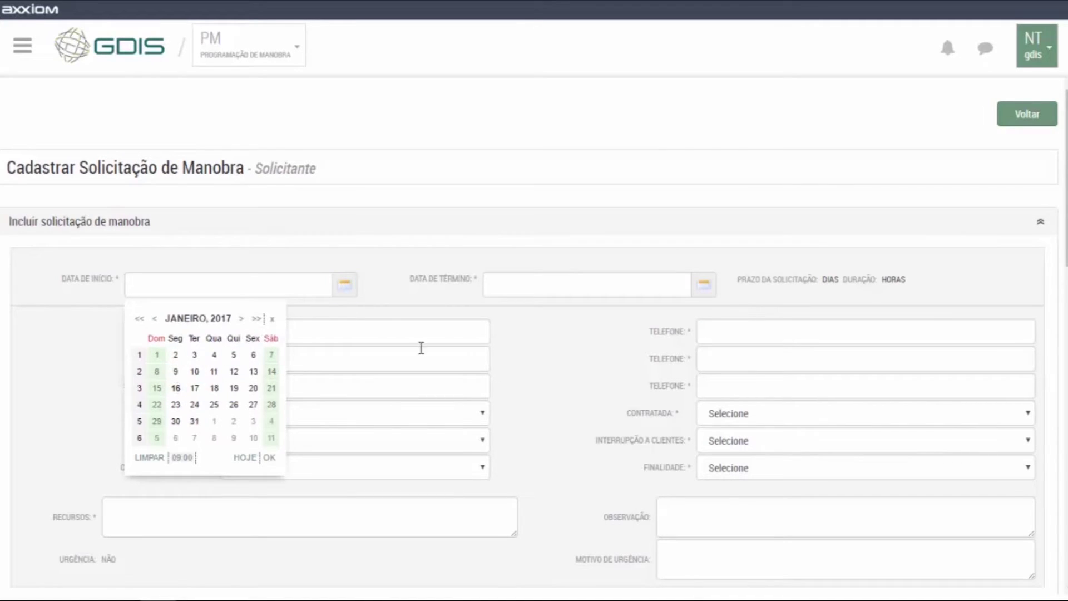
pyautogui.click(269, 458)
pyautogui.write('1500')
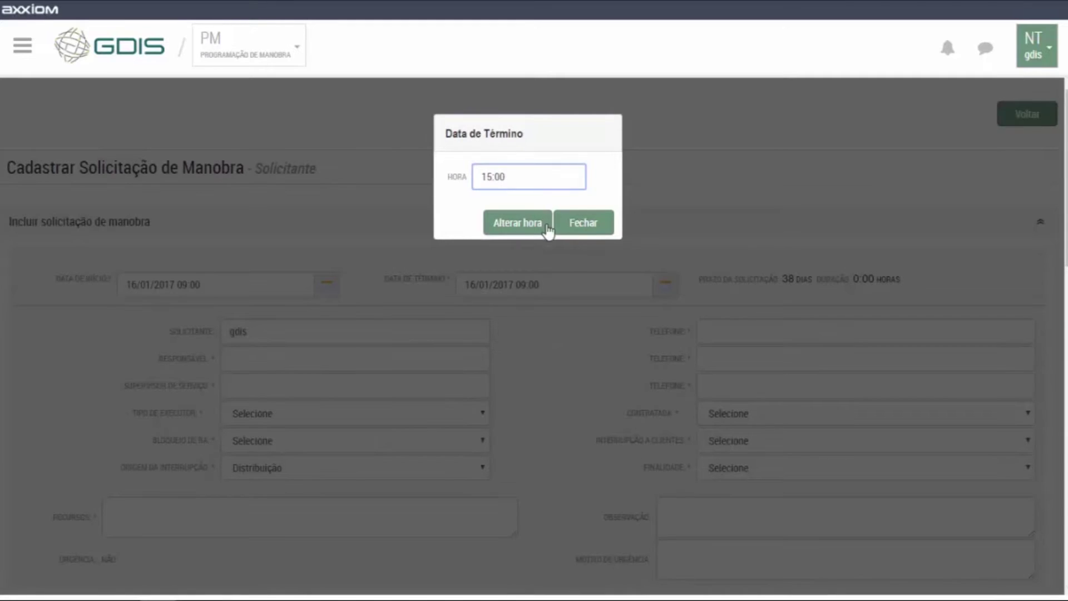
pyautogui.click(529, 223)
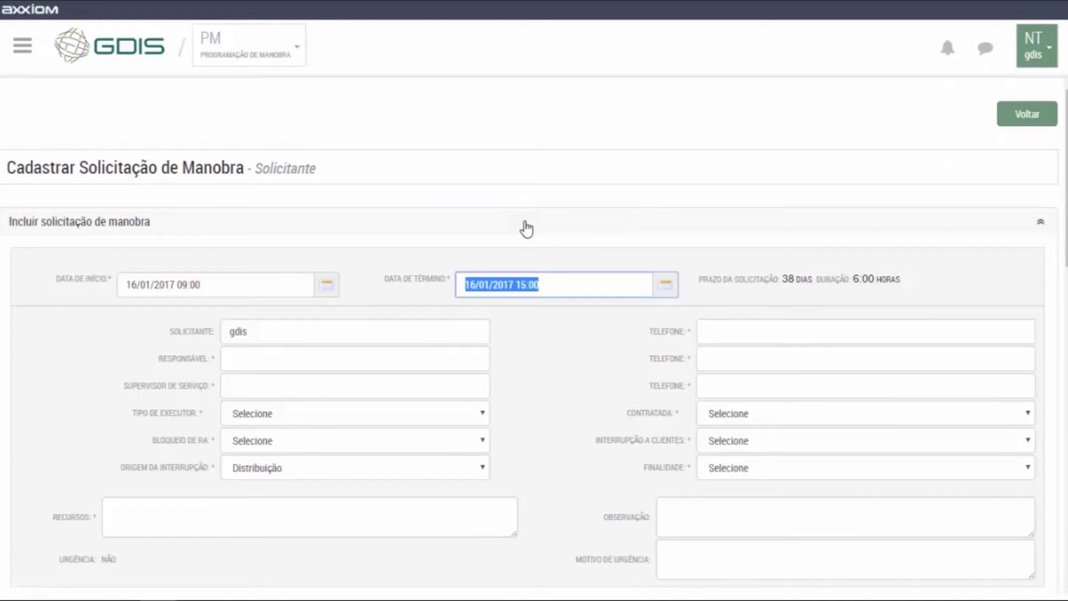
pyautogui.click(299, 368)
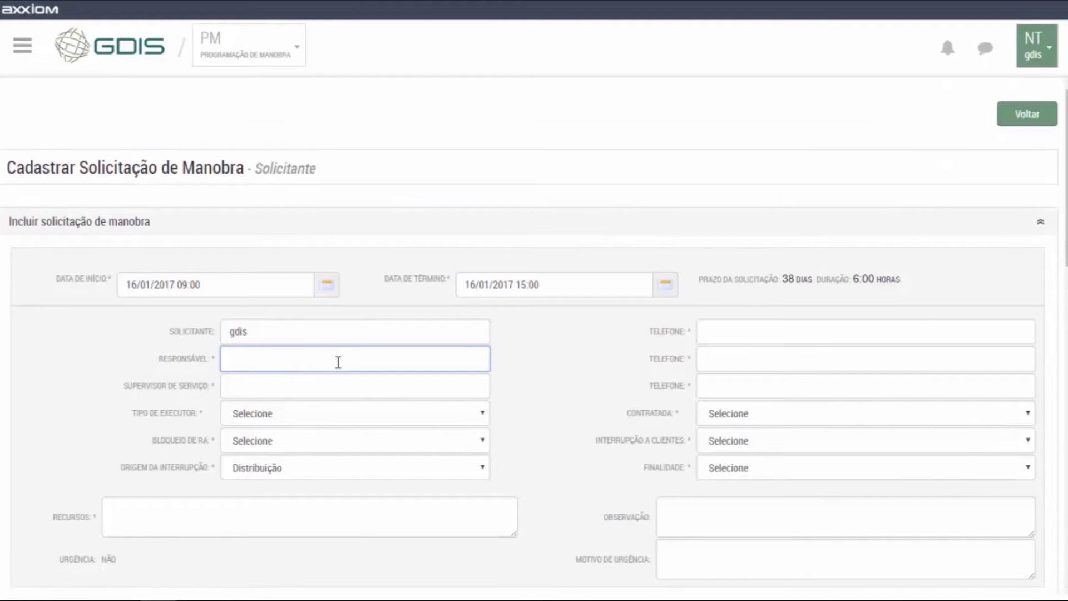
# Enter the responsible person's and service supervisor's names and phone numbers.
pyautogui.write('ANTONIO')
pyautogui.press('Tab')
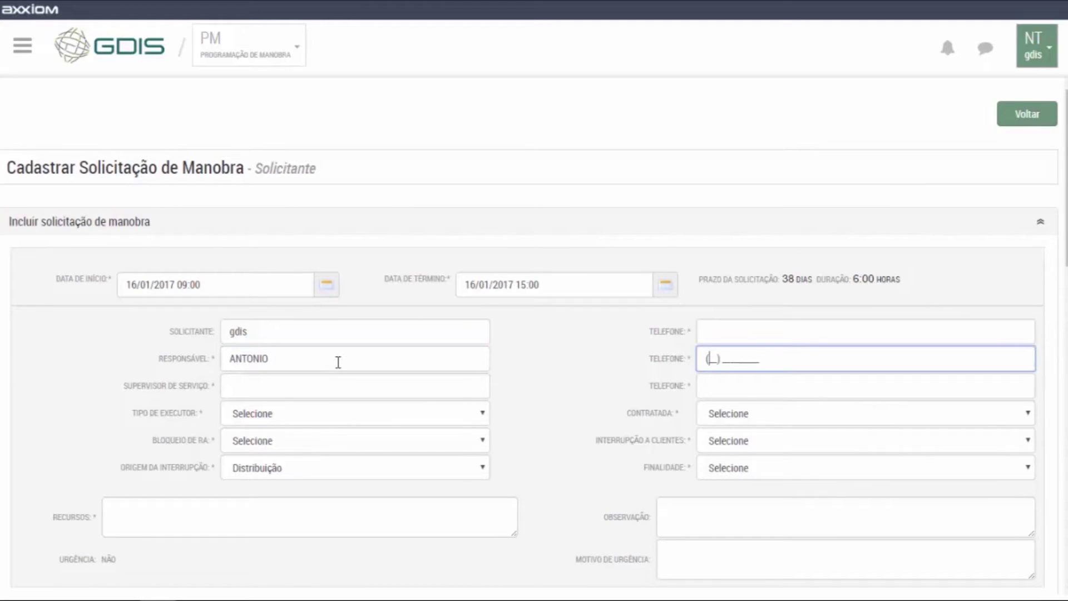
pyautogui.press('Tab')
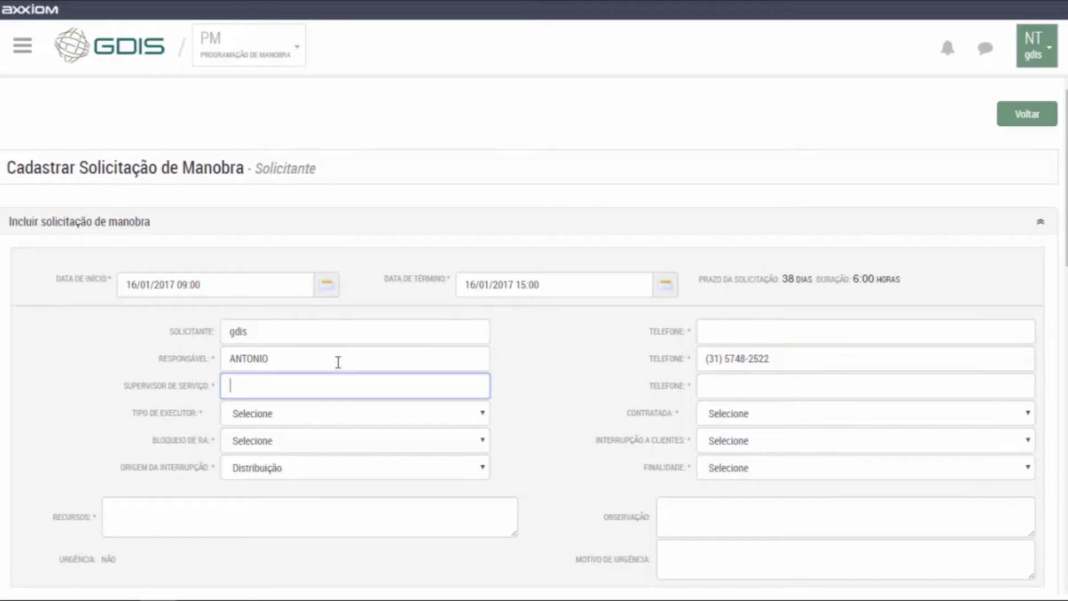
pyautogui.write('JOAO')
pyautogui.press('Tab')
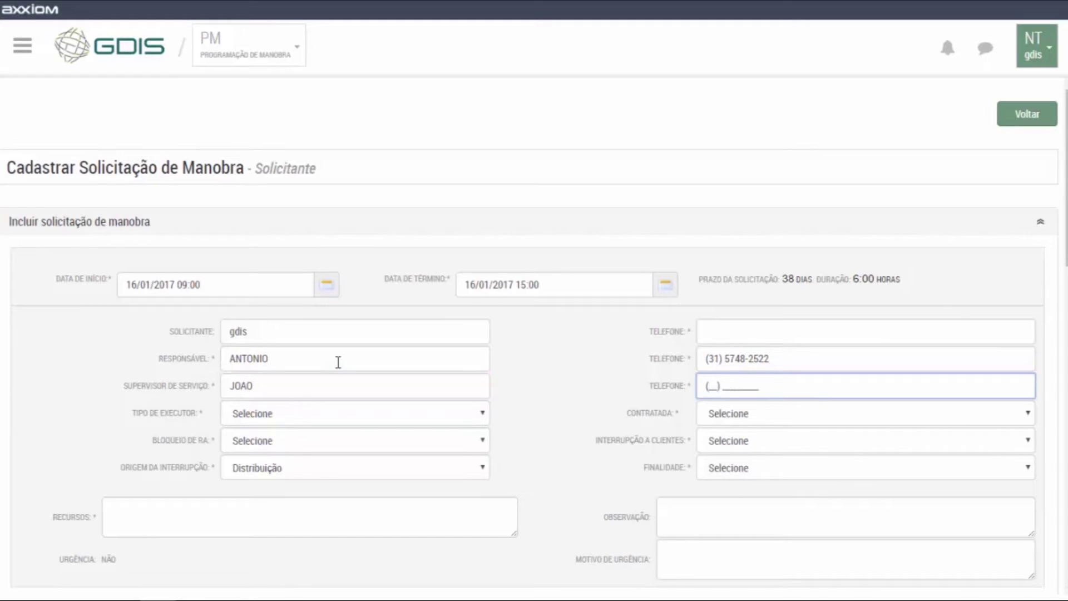
pyautogui.write('315248')
pyautogui.press('Tab')
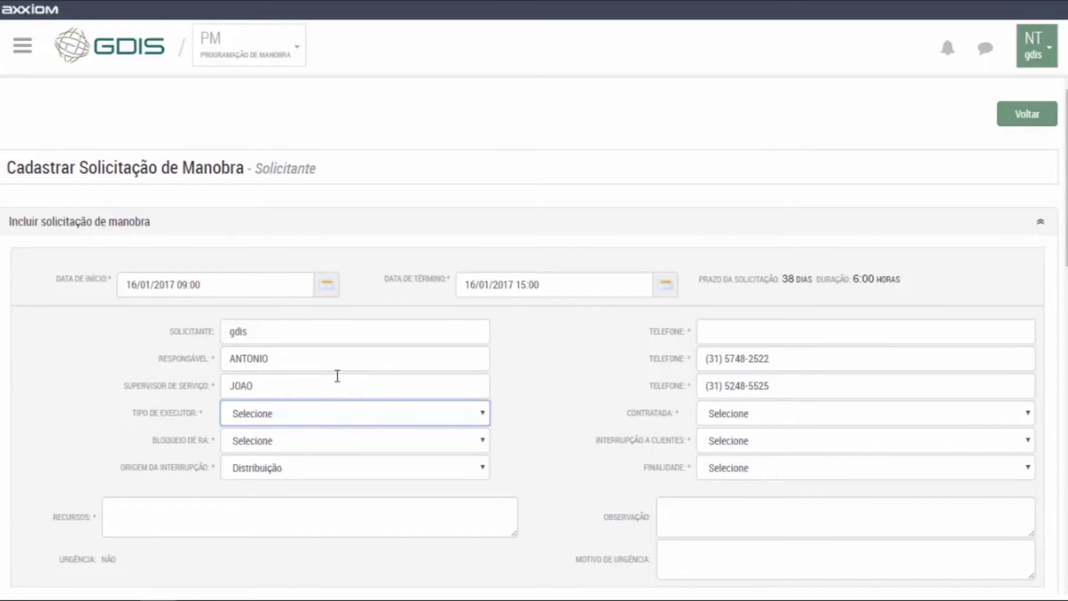
# Set executor COD, RA blocking Não, origin Distribuição and purpose Poda de arvore.
pyautogui.click(336, 411)
pyautogui.click(267, 449)
pyautogui.click(277, 443)
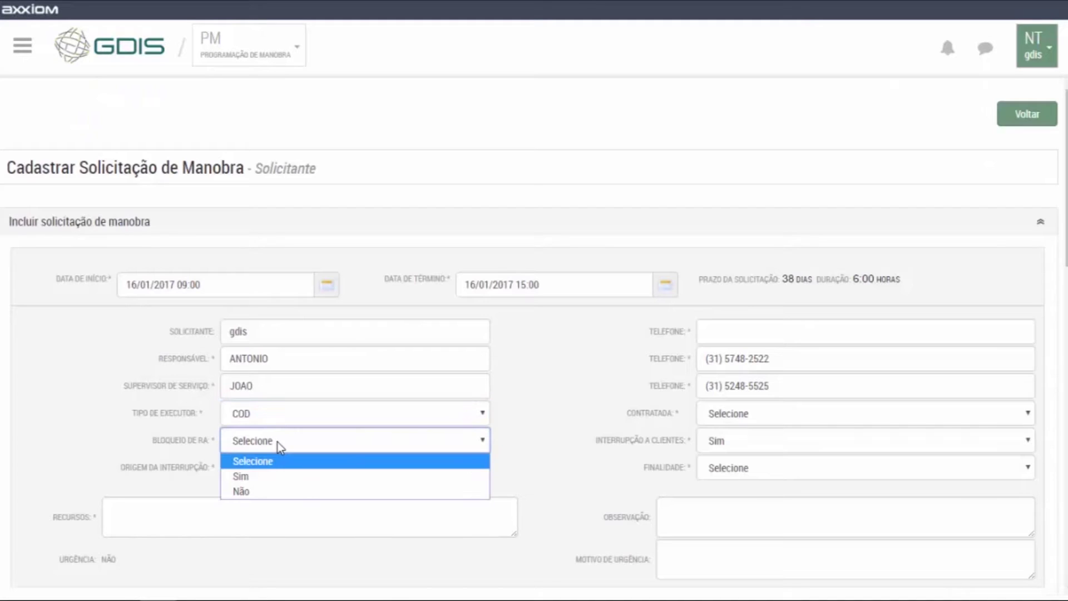
pyautogui.click(250, 490)
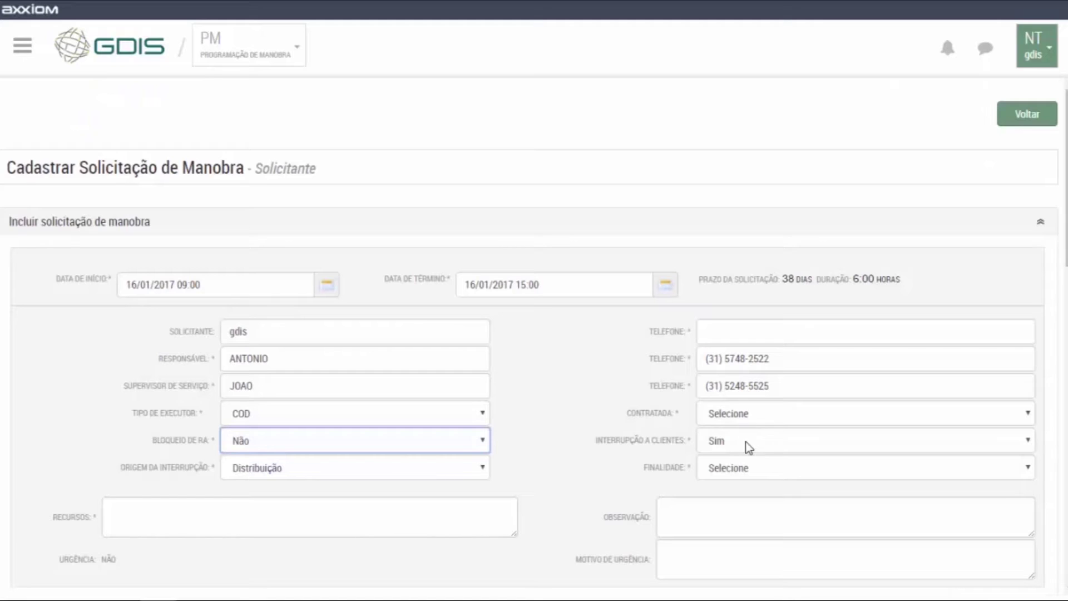
pyautogui.click(282, 465)
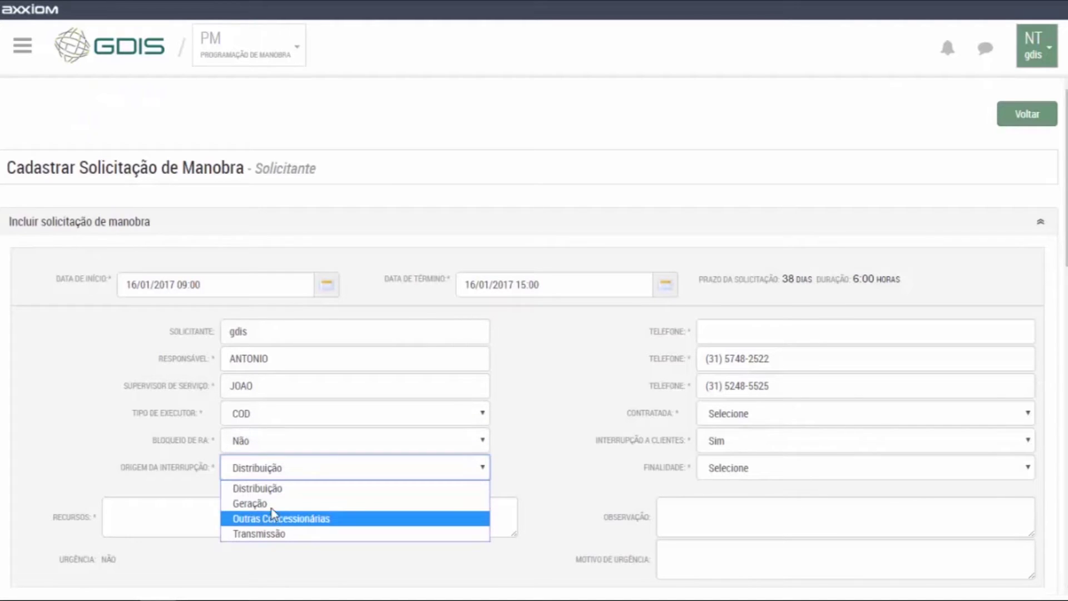
pyautogui.click(273, 486)
pyautogui.click(743, 465)
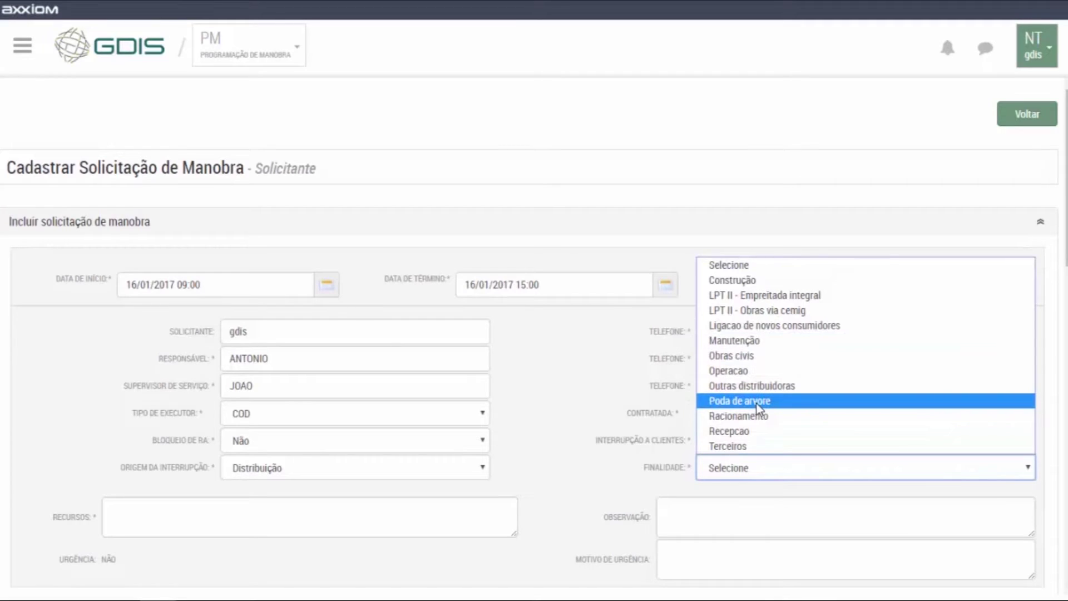
pyautogui.click(756, 403)
# List CAMINHAO and 5 ELET as the request's resources.
pyautogui.scroll(-1, 512, 411)
pyautogui.scroll(-1, 512, 411)
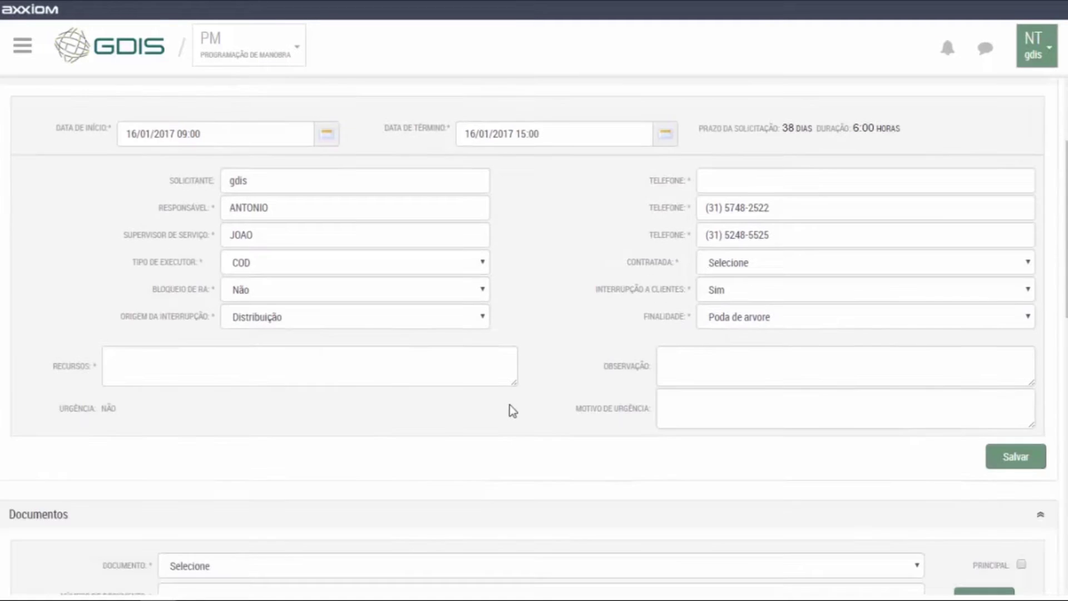
pyautogui.click(415, 370)
pyautogui.write('CAMINHAO')
pyautogui.press('Return')
pyautogui.write('5 ELET')
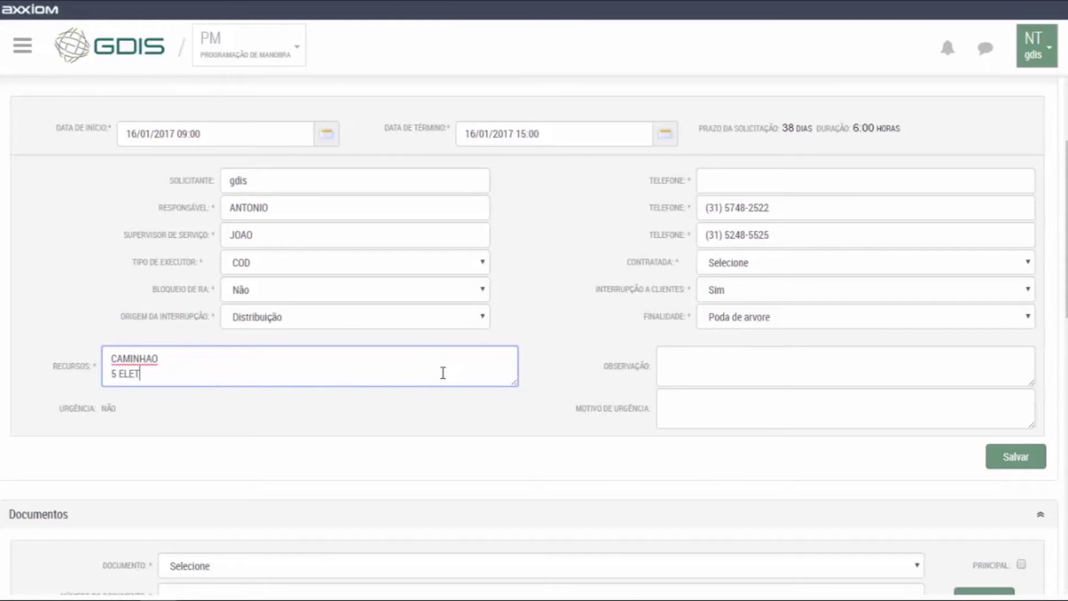
# Set the document to NOTA DE SERVIÇO with number 12548554.
pyautogui.click(501, 454)
pyautogui.scroll(-2, 501, 449)
pyautogui.click(305, 409)
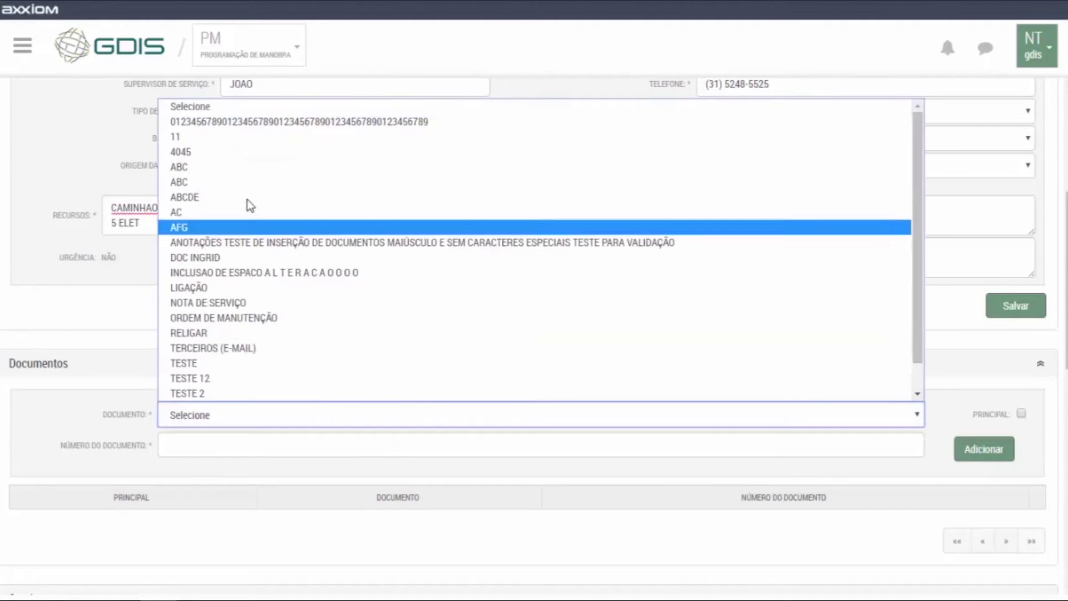
pyautogui.scroll(-1, 247, 194)
pyautogui.click(212, 274)
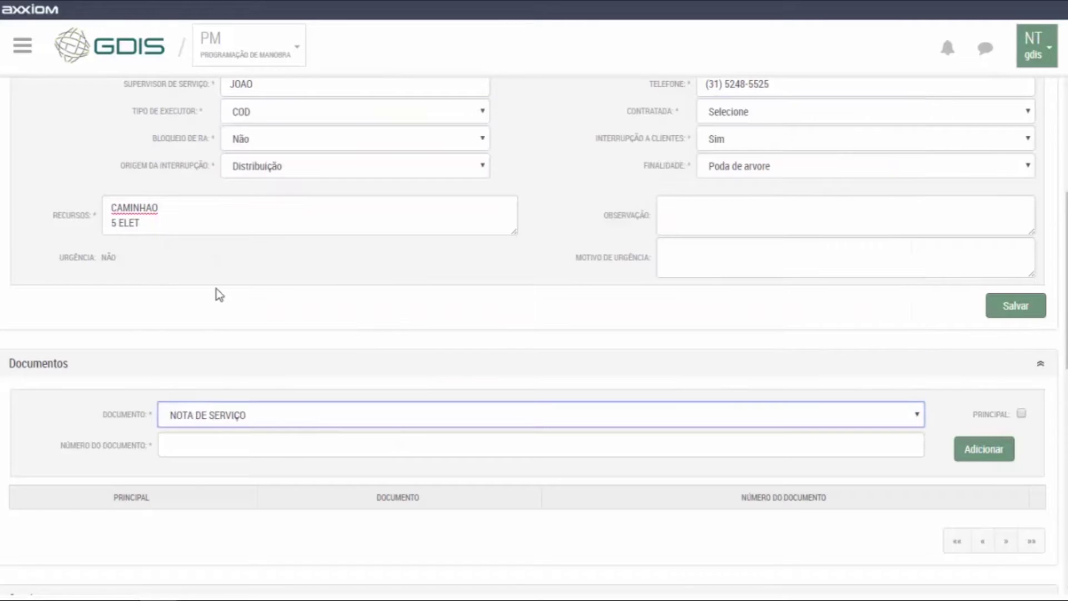
pyautogui.click(282, 453)
pyautogui.write('12548554')
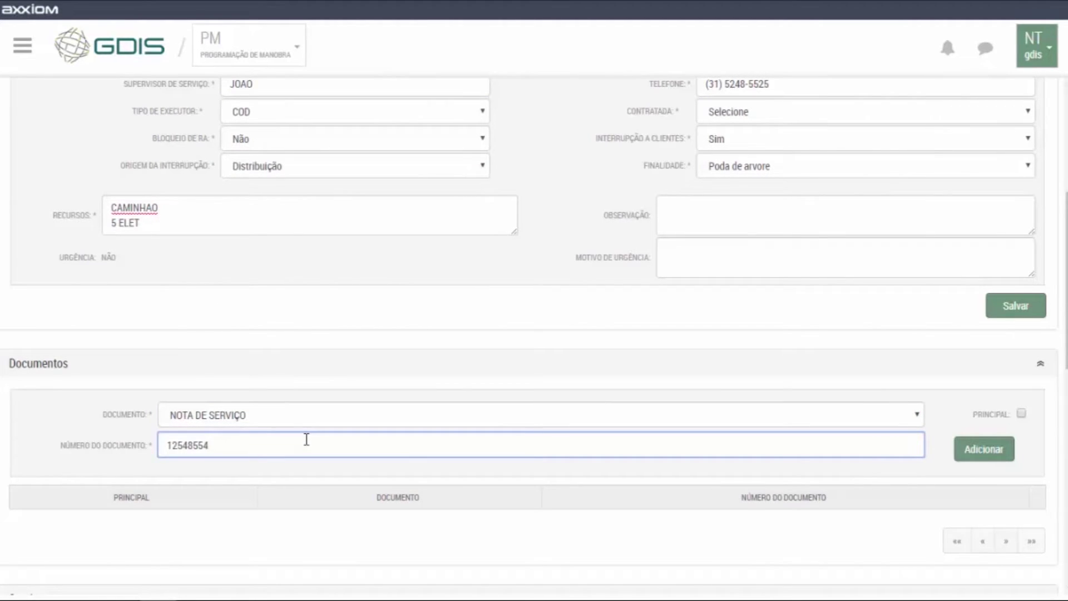
# Choose APOS EQUIPAMENTO interruption and enter equipment label 4582 in the label search.
pyautogui.scroll(-9, 316, 334)
pyautogui.scroll(1, 367, 356)
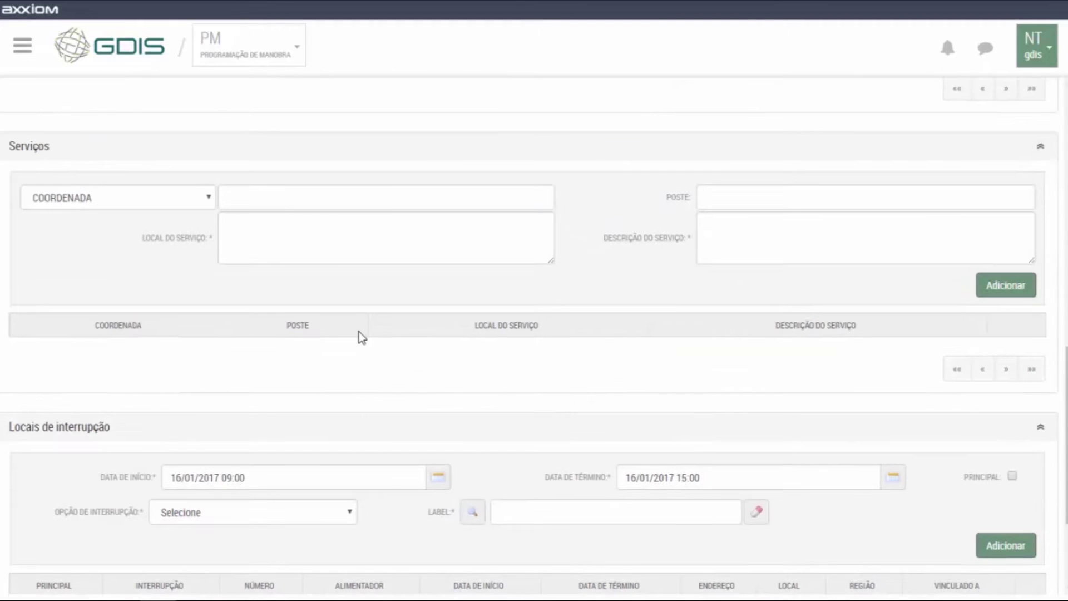
pyautogui.scroll(-3, 357, 335)
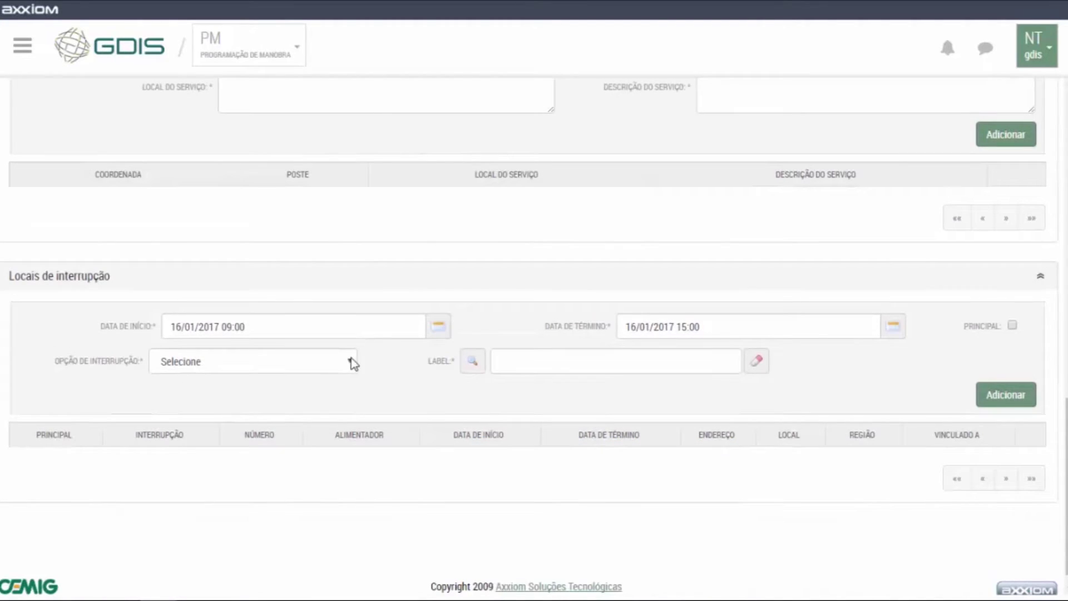
pyautogui.click(345, 364)
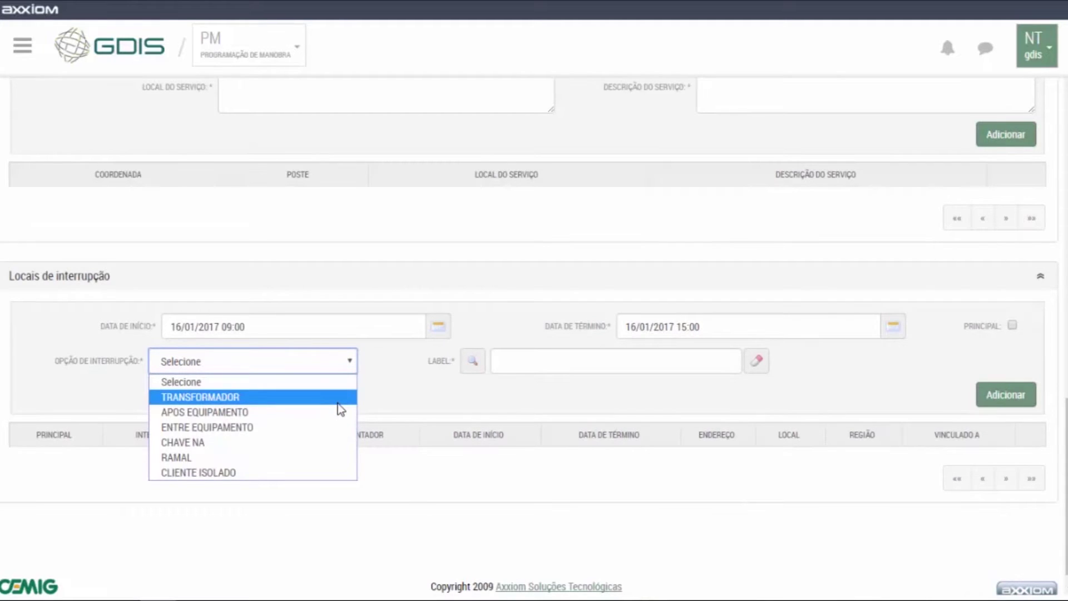
pyautogui.click(336, 411)
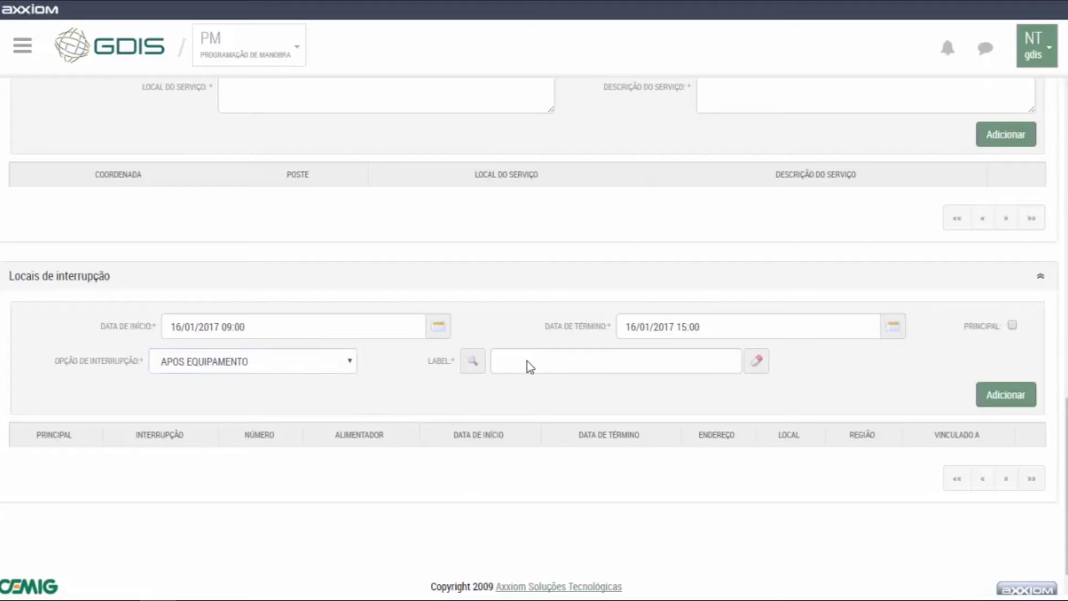
pyautogui.click(472, 362)
pyautogui.click(261, 244)
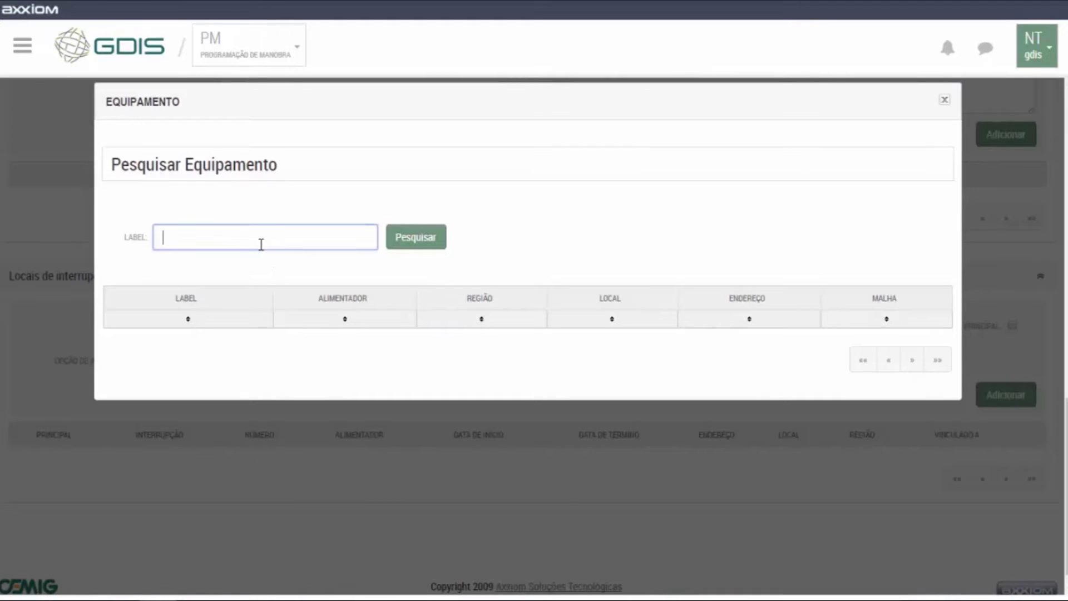
pyautogui.write('4582')
# Run the label search and review manoeuvre 52184817's forecast DEC chart.
pyautogui.click(440, 234)
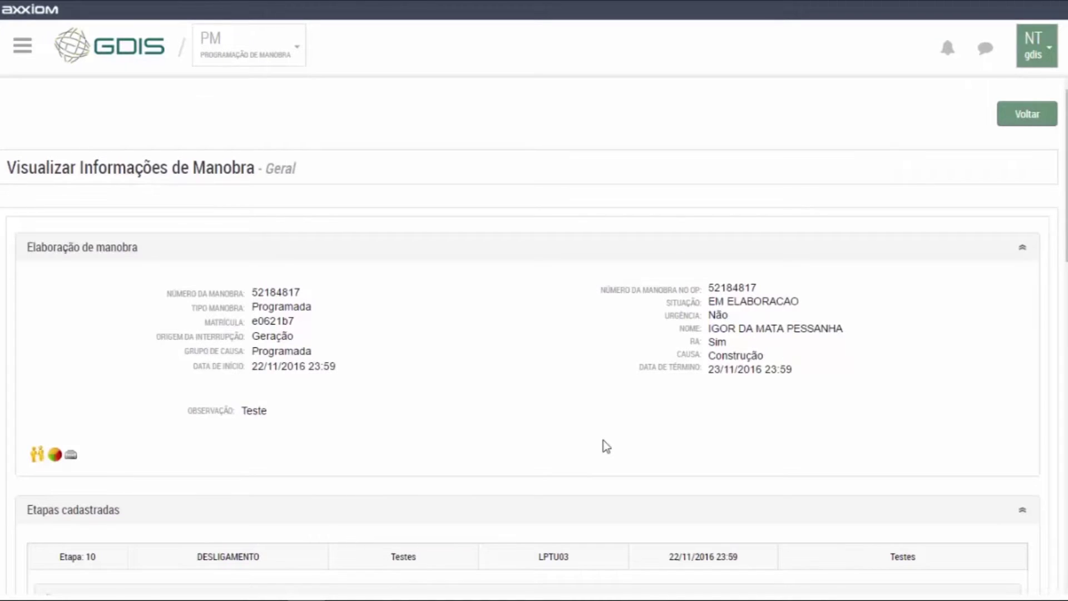
pyautogui.scroll(-3, 607, 445)
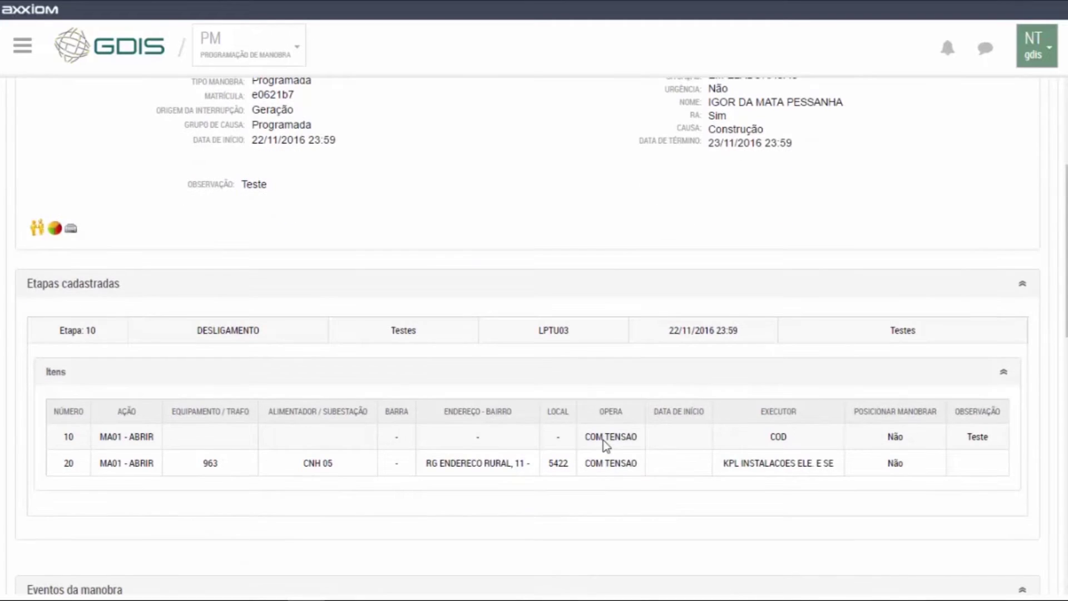
pyautogui.click(55, 229)
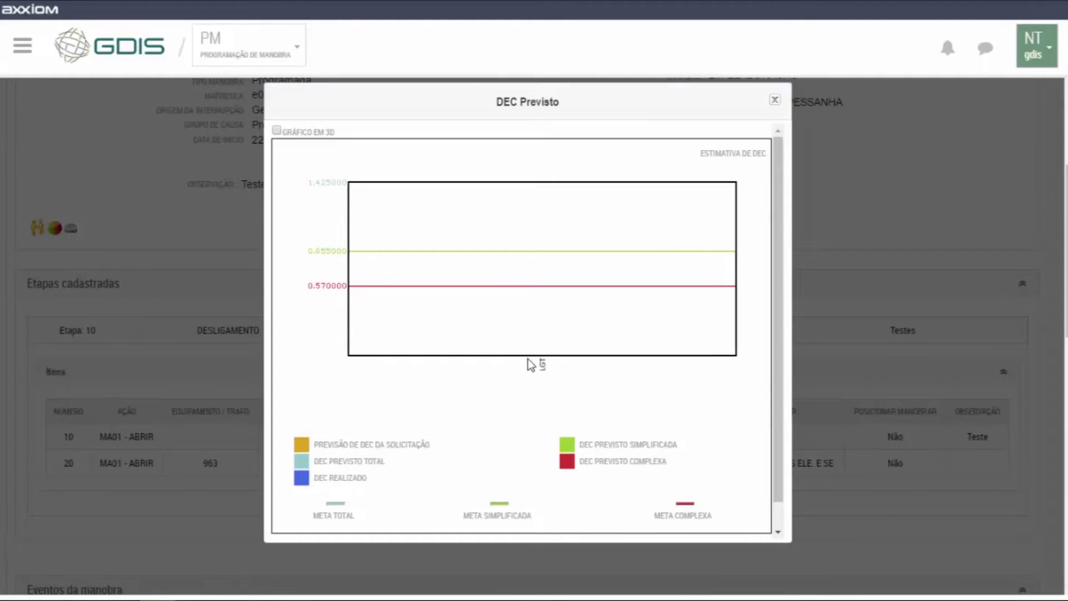
pyautogui.scroll(-3, 566, 345)
pyautogui.scroll(1, 700, 185)
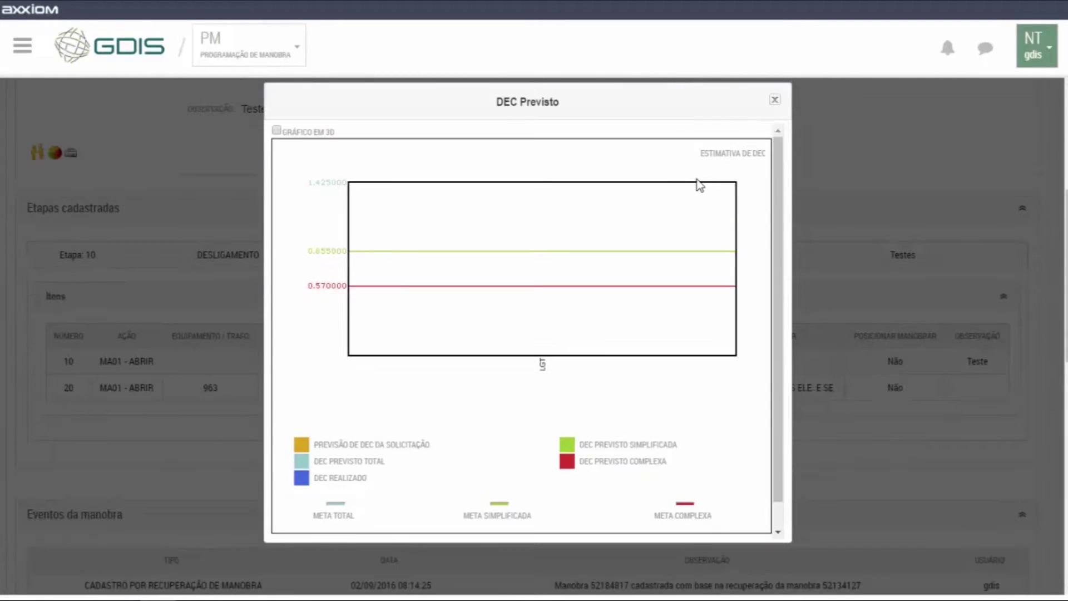
pyautogui.scroll(-3, 700, 185)
pyautogui.click(735, 525)
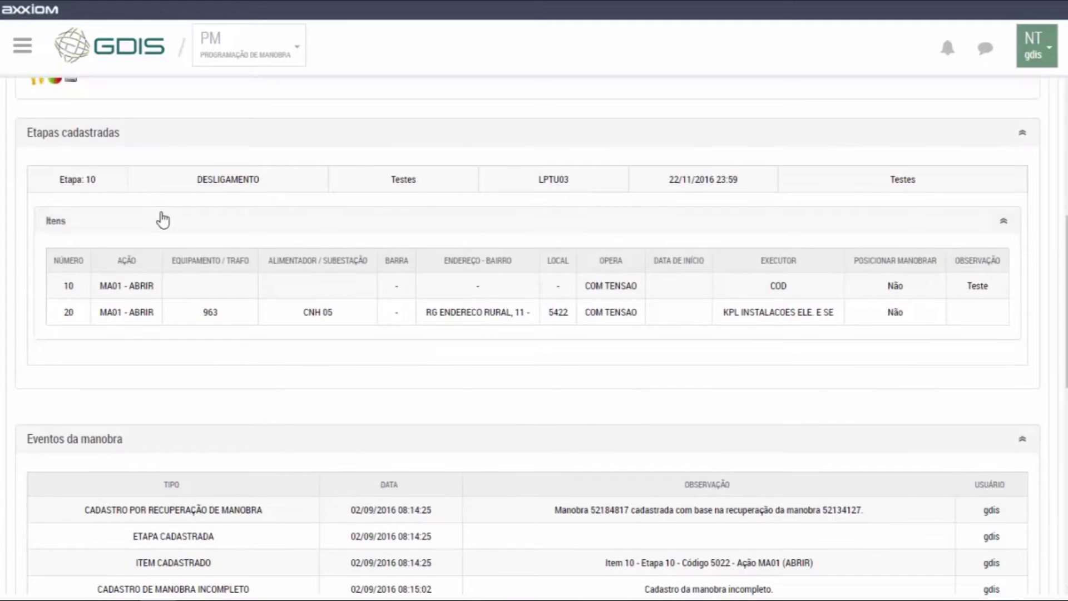
# Review the affected consumers, then copy manoeuvre number 52184817.
pyautogui.scroll(3, 111, 200)
pyautogui.click(38, 230)
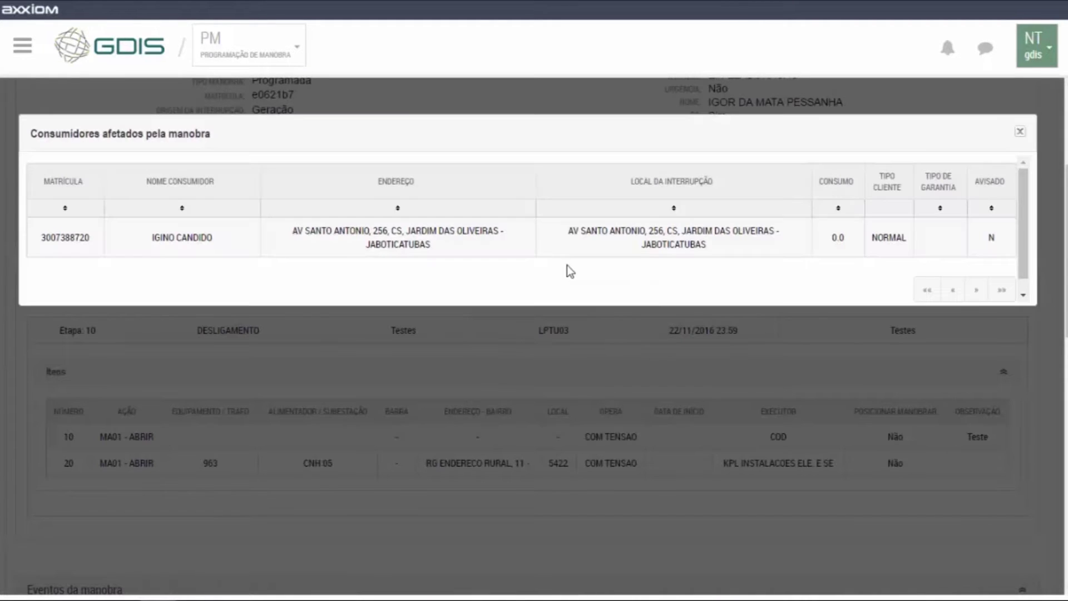
pyautogui.scroll(-5, 706, 257)
pyautogui.scroll(5, 933, 260)
pyautogui.click(1020, 131)
pyautogui.scroll(5, 460, 248)
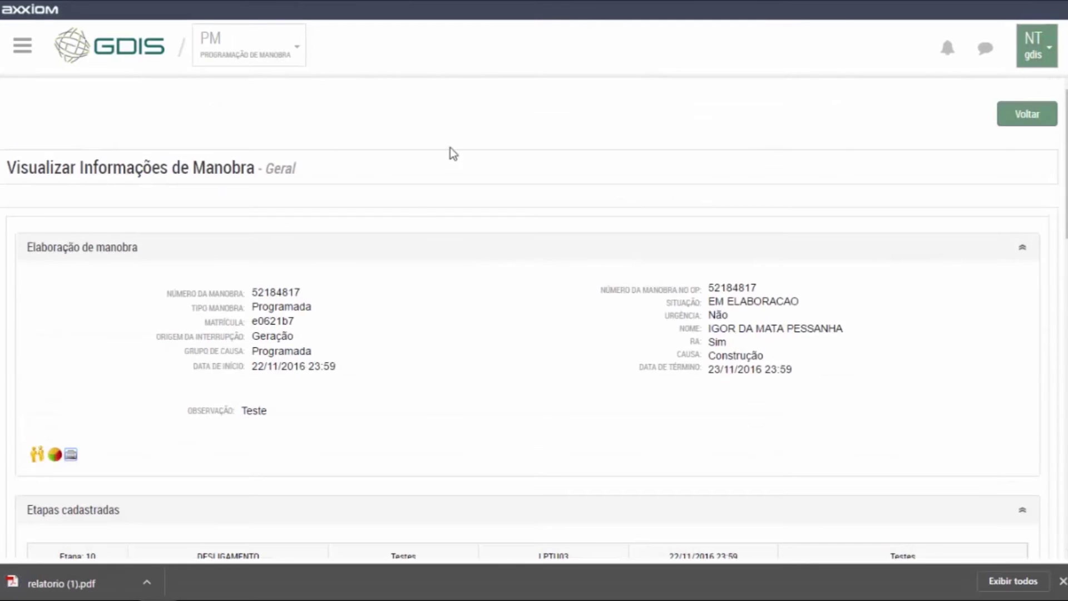
pyautogui.doubleClick(275, 290)
pyautogui.hotkey('ctrl', 'c')
pyautogui.rightClick(275, 288)
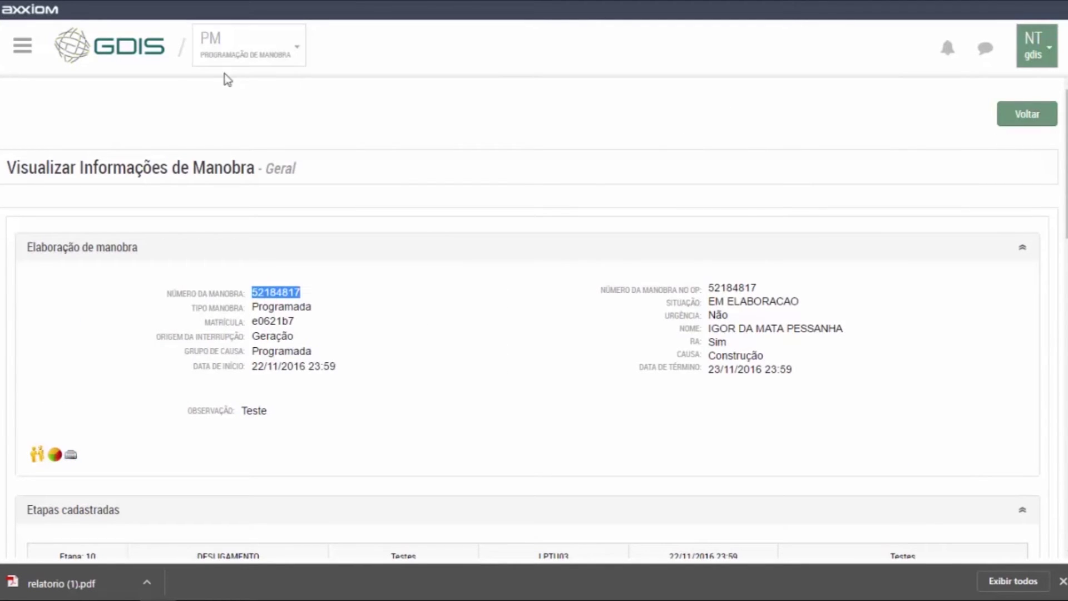
pyautogui.click(23, 47)
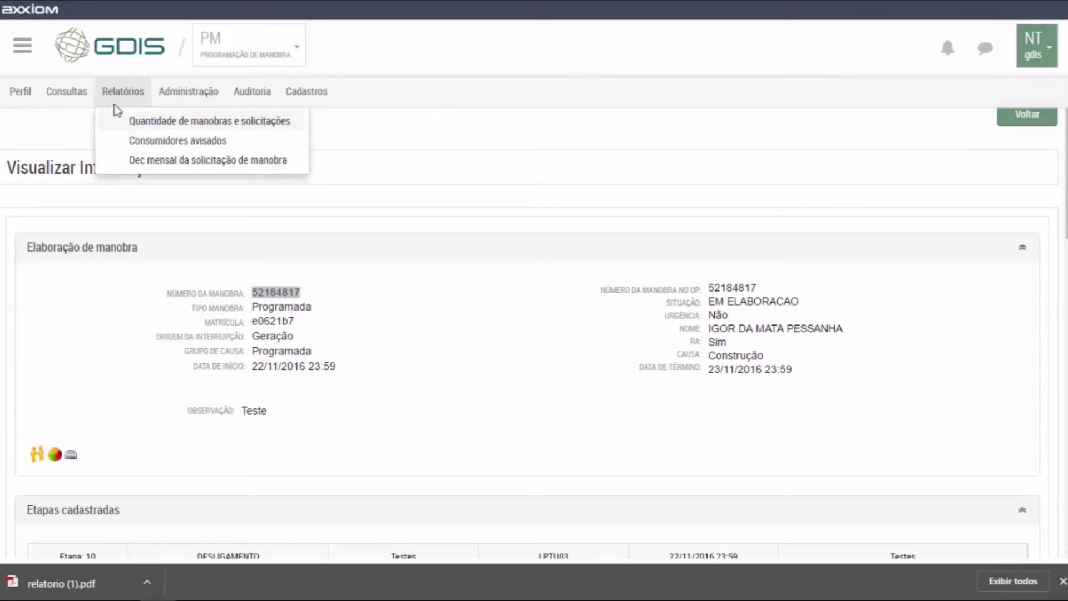
# Search Clientes avisados for manoeuvre 52184817, showing two customer contact records.
pyautogui.click(99, 161)
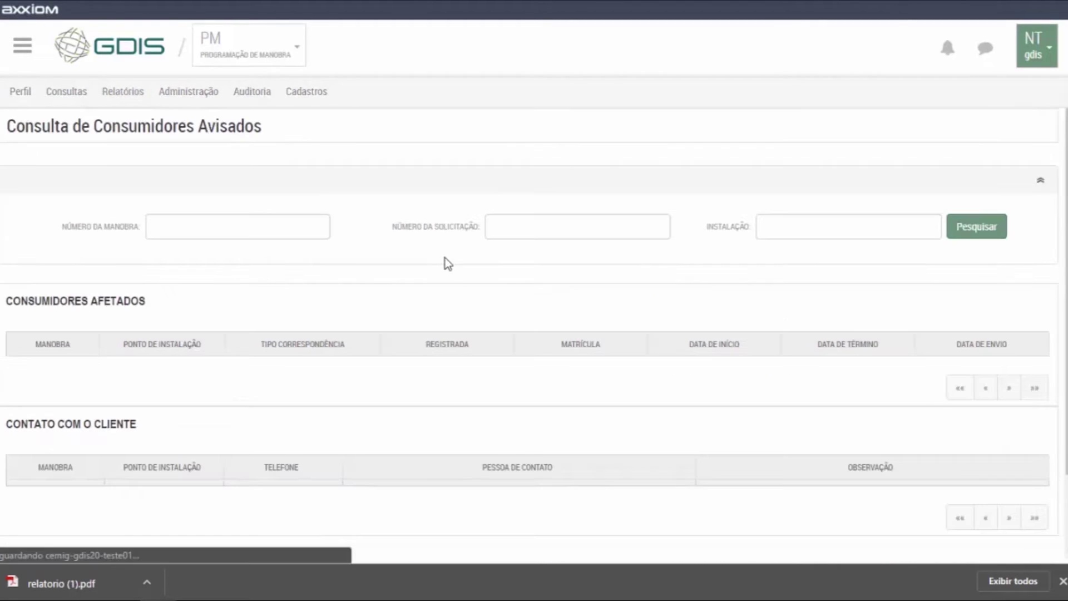
pyautogui.rightClick(265, 221)
pyautogui.click(302, 312)
pyautogui.click(996, 228)
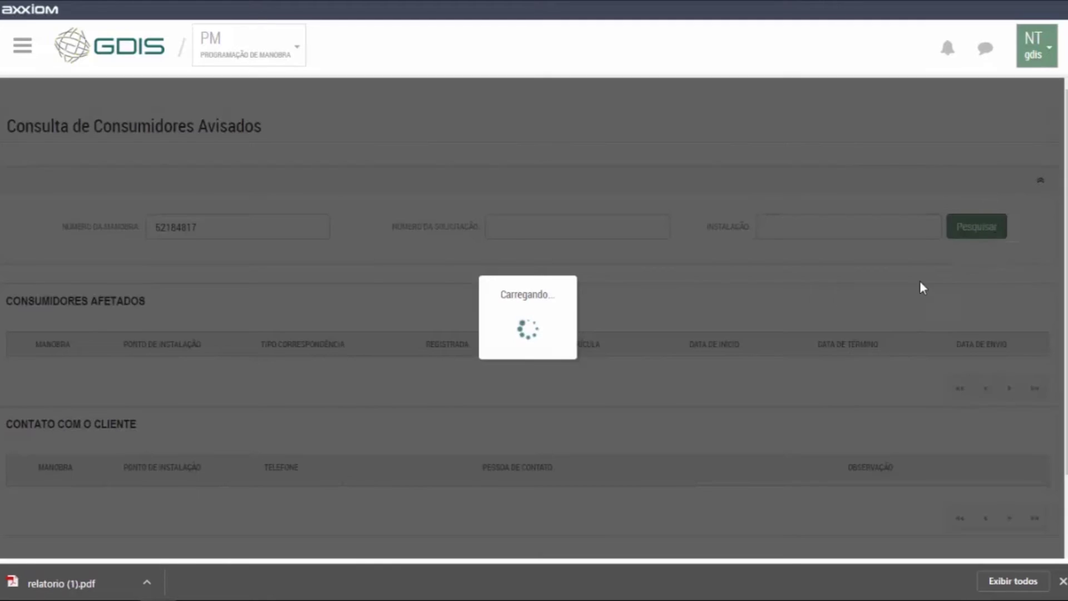
pyautogui.scroll(-3, 570, 261)
pyautogui.scroll(-1, 569, 262)
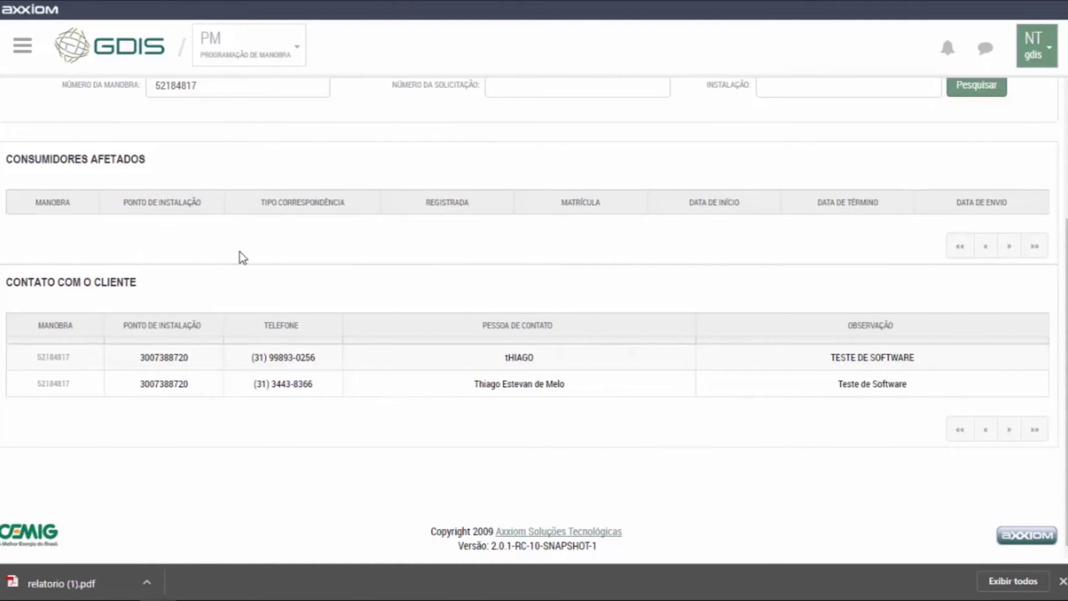
pyautogui.scroll(5, 242, 251)
# Go to the Consultas > Manobra search page.
pyautogui.click(24, 47)
pyautogui.click(64, 91)
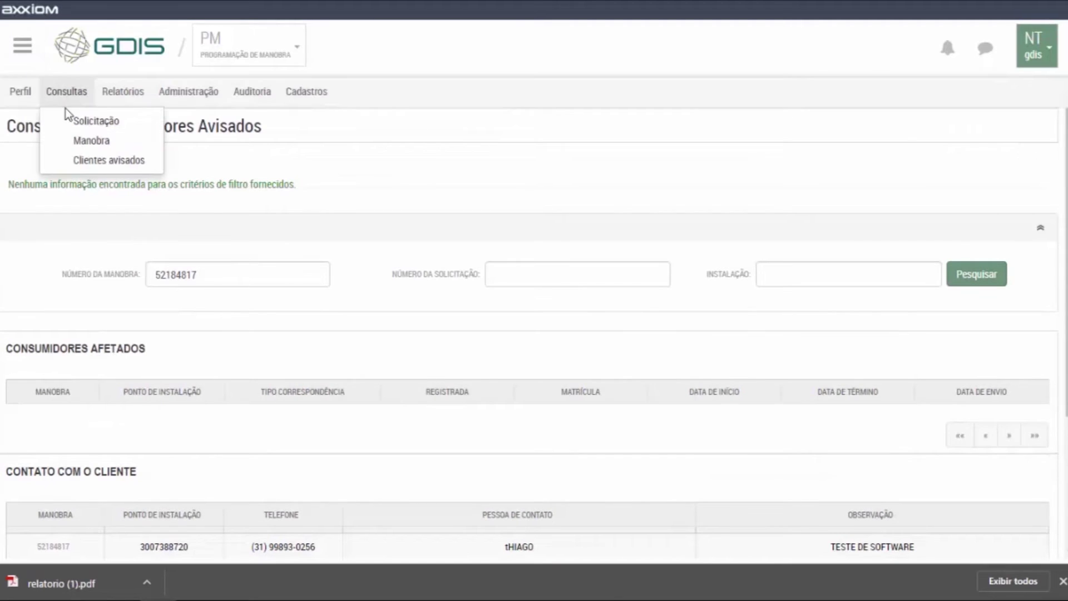
pyautogui.click(87, 140)
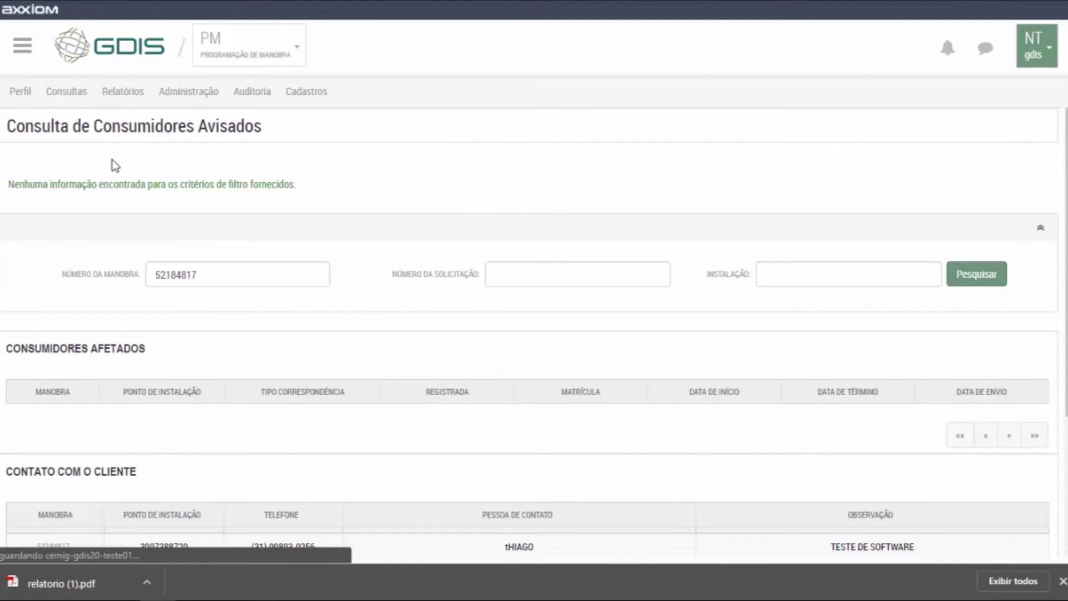
pyautogui.click(22, 92)
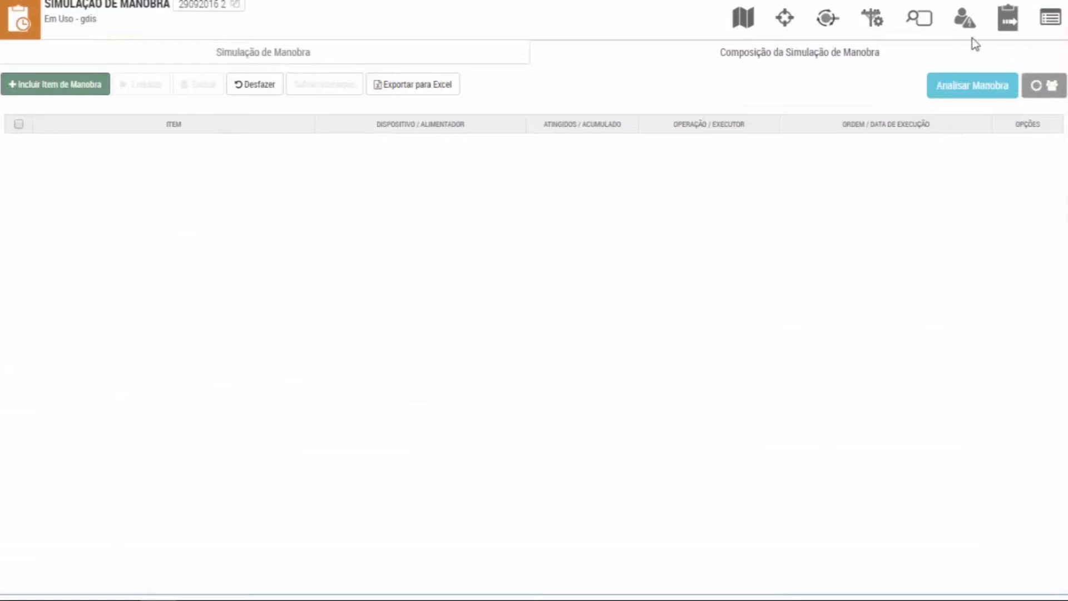
# Run the feeder manoeuvre analysis and view the BHCN05 feeder chart.
pyautogui.click(956, 90)
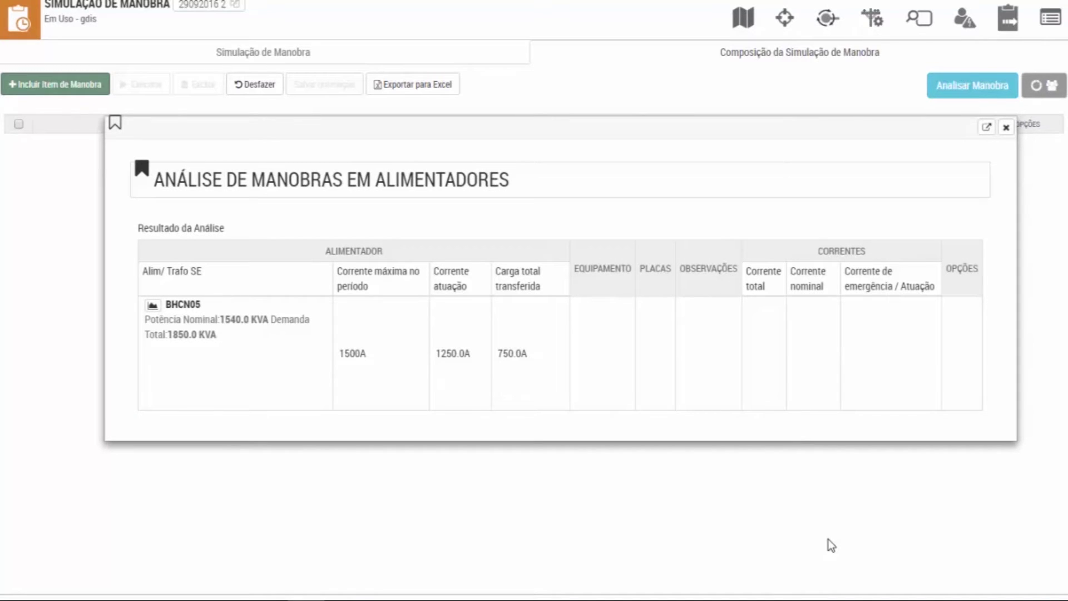
pyautogui.click(153, 306)
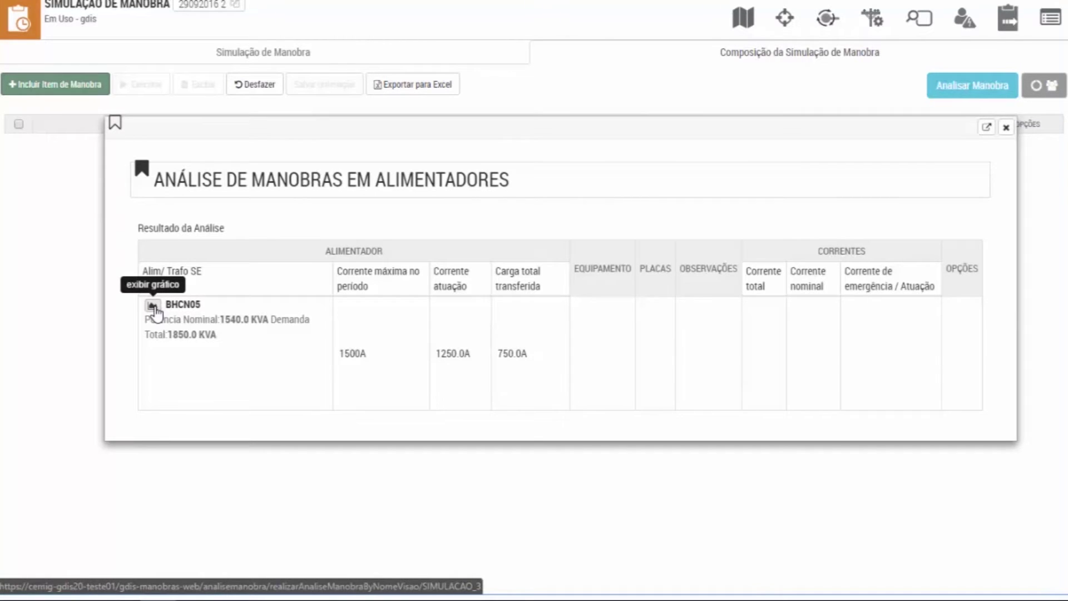
pyautogui.click(957, 88)
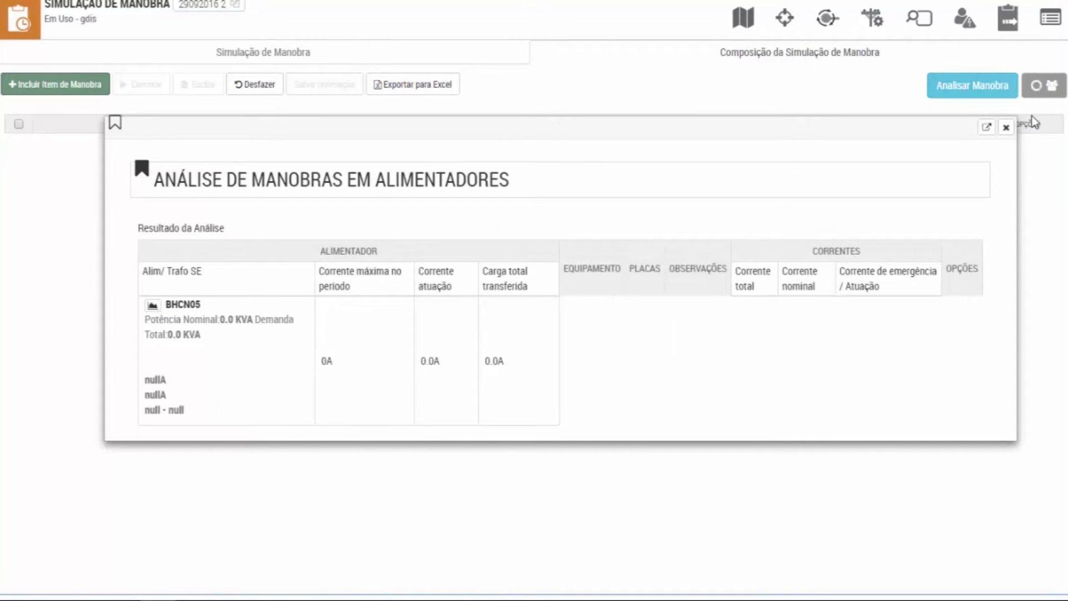
pyautogui.click(1007, 126)
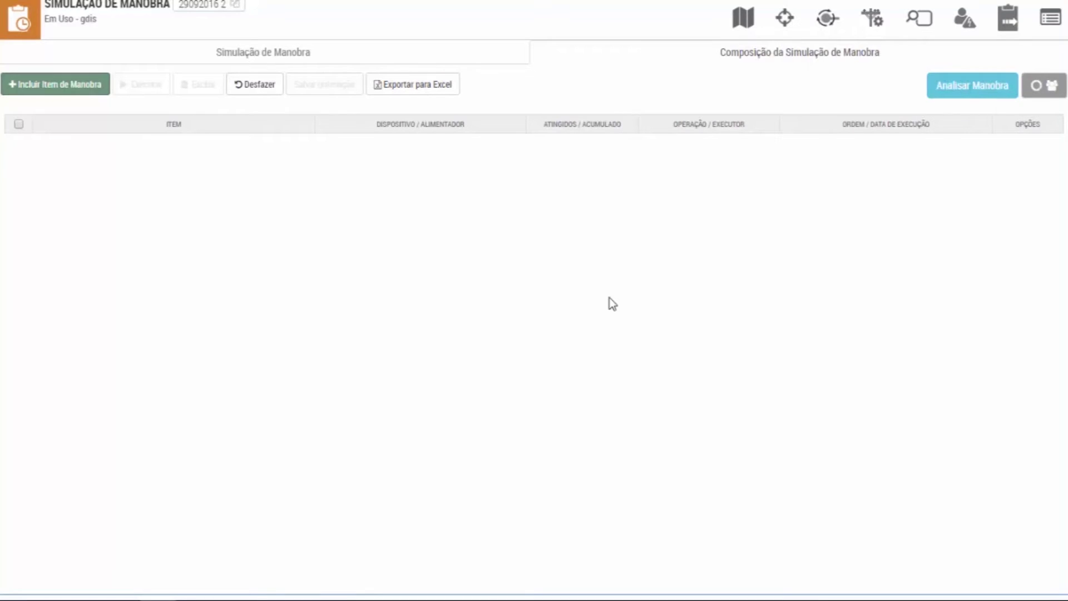
# Preview the Incluir Item de Manobra form and cancel without saving.
pyautogui.click(57, 88)
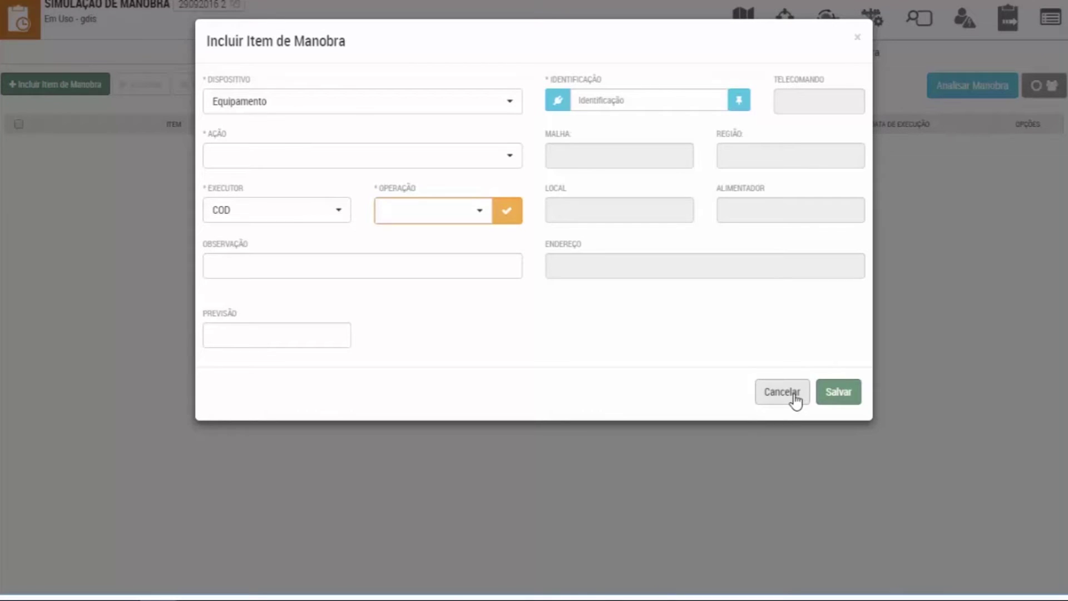
pyautogui.click(795, 399)
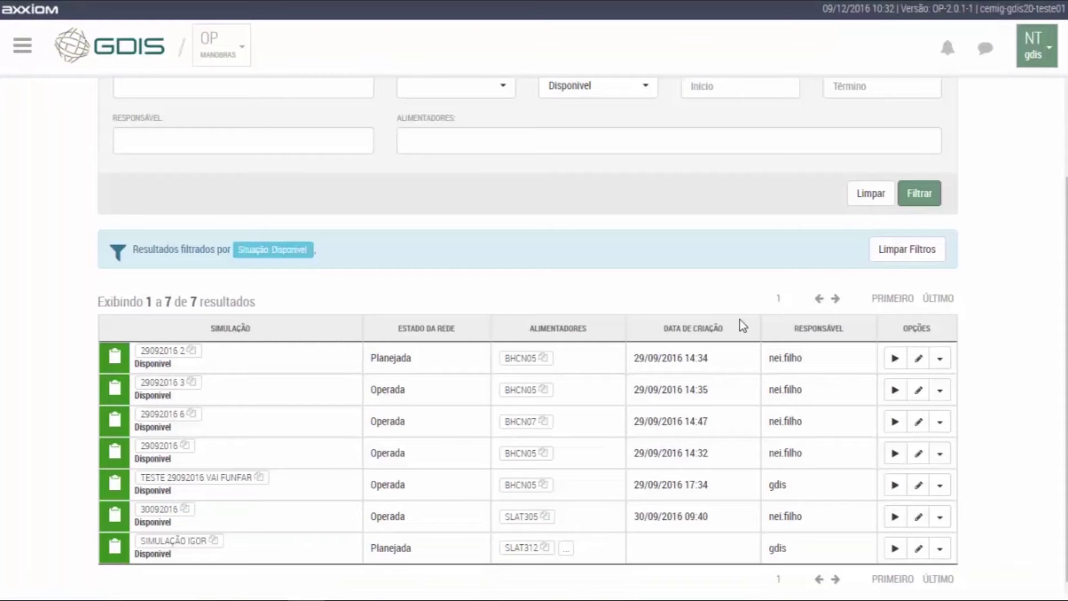
pyautogui.scroll(2, 664, 361)
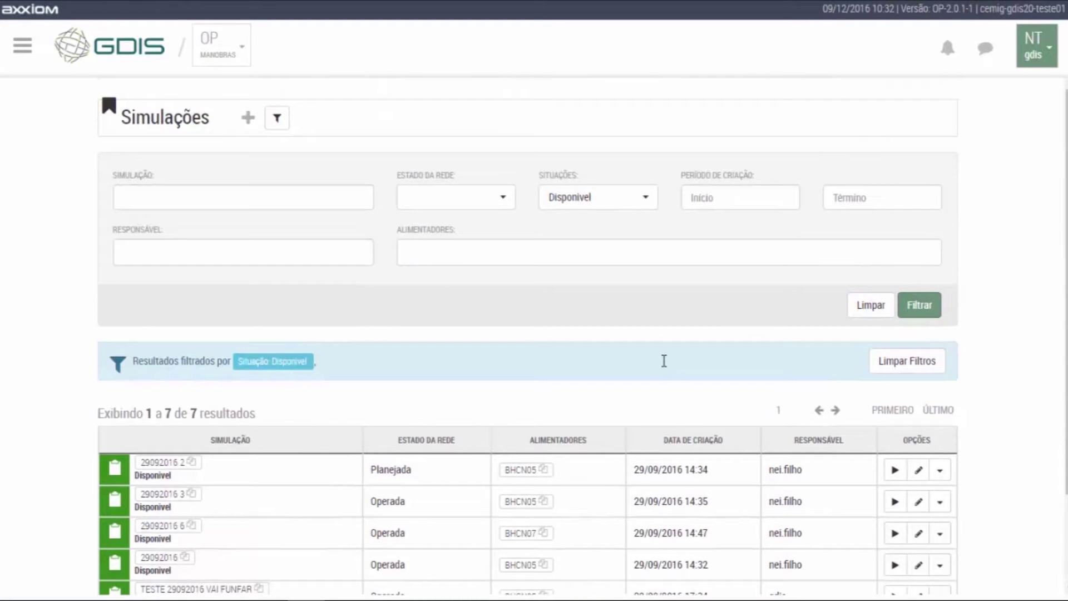
pyautogui.scroll(-2, 662, 363)
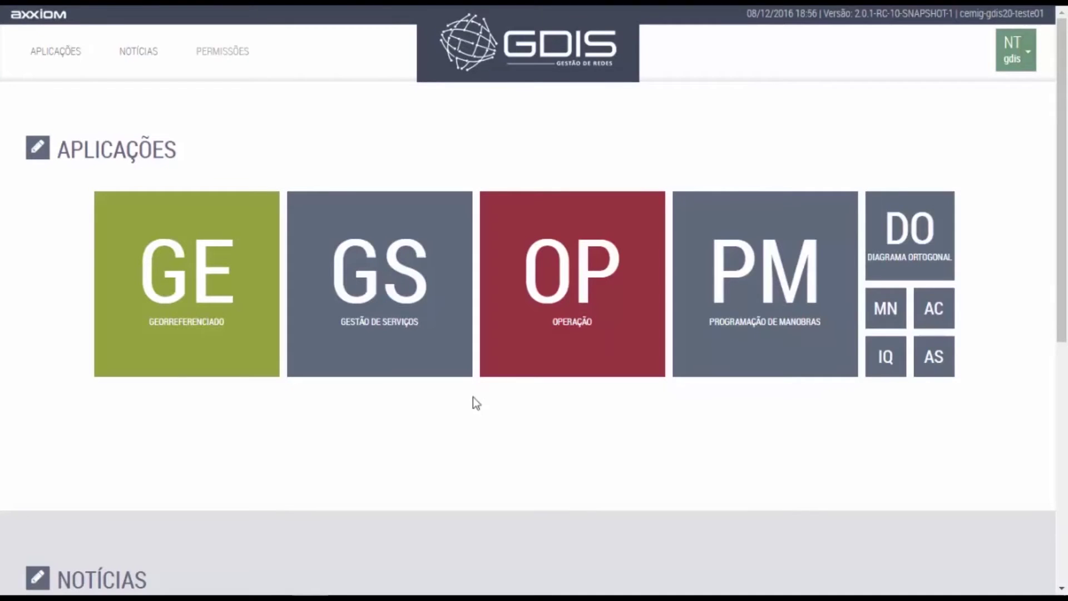
# View and close the GS – Gestão de Serviços tile's description on the Aplicações page.
pyautogui.moveTo(445, 279)
pyautogui.click(415, 208)
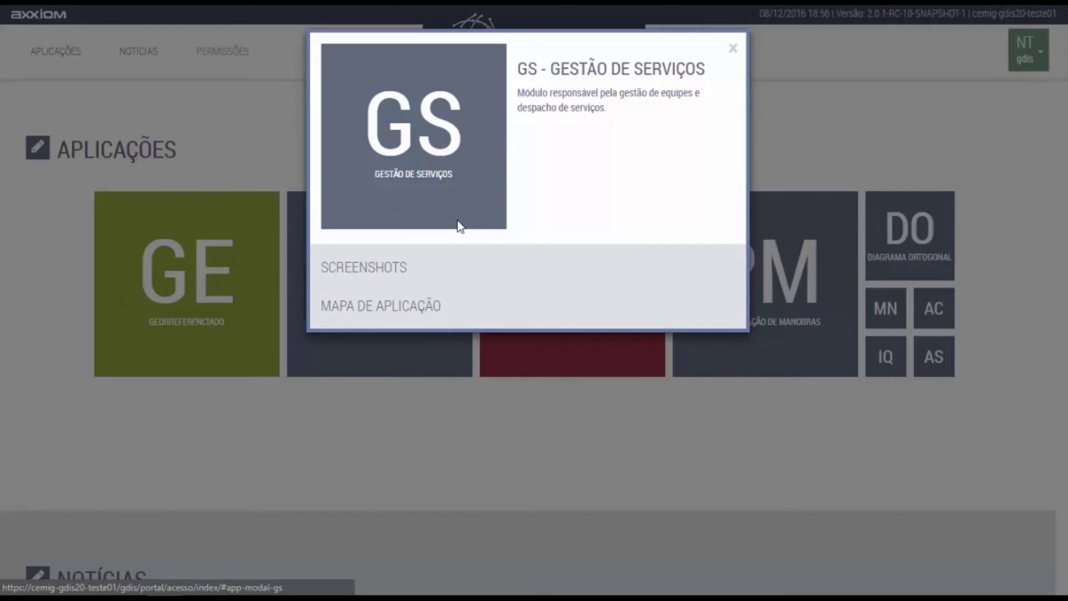
pyautogui.click(734, 49)
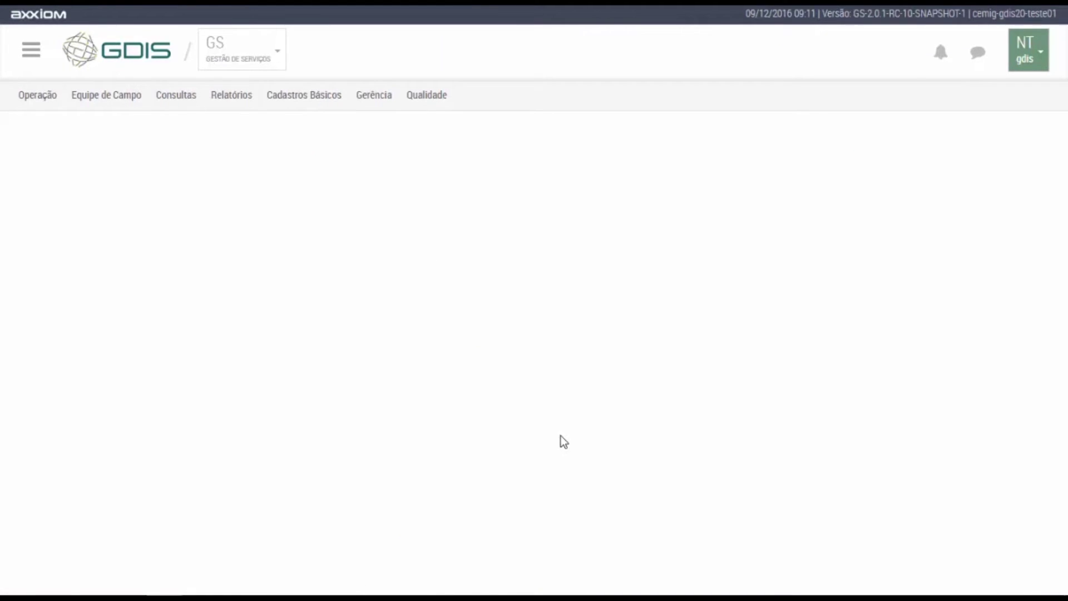
# Open Operação > Despachante > Gestão de Serviços and select rows from C05 RC07 to D25 ORSD.
pyautogui.click(34, 104)
pyautogui.click(43, 127)
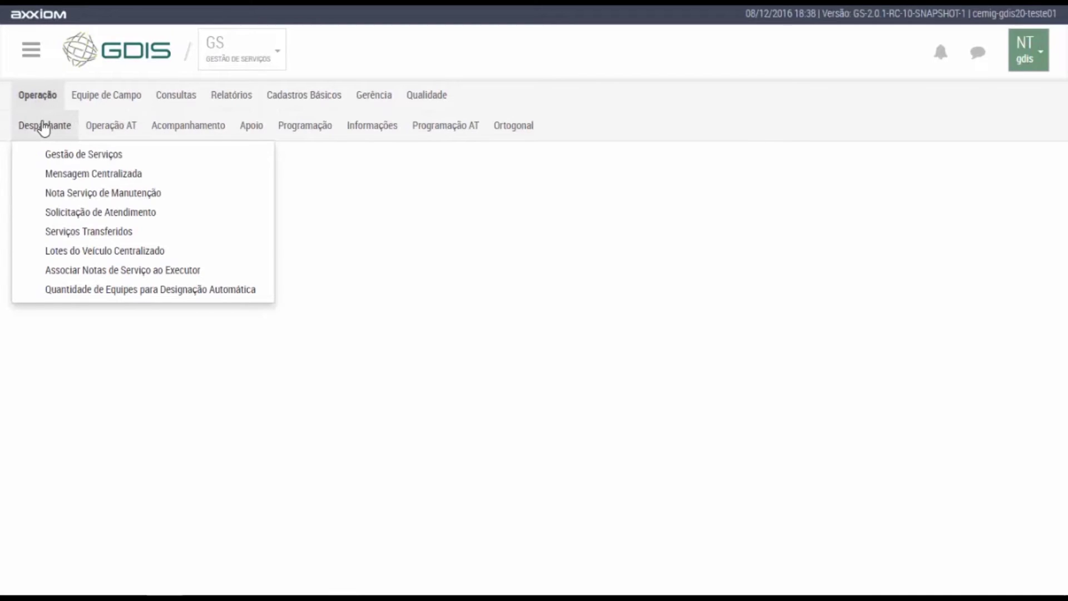
pyautogui.click(53, 153)
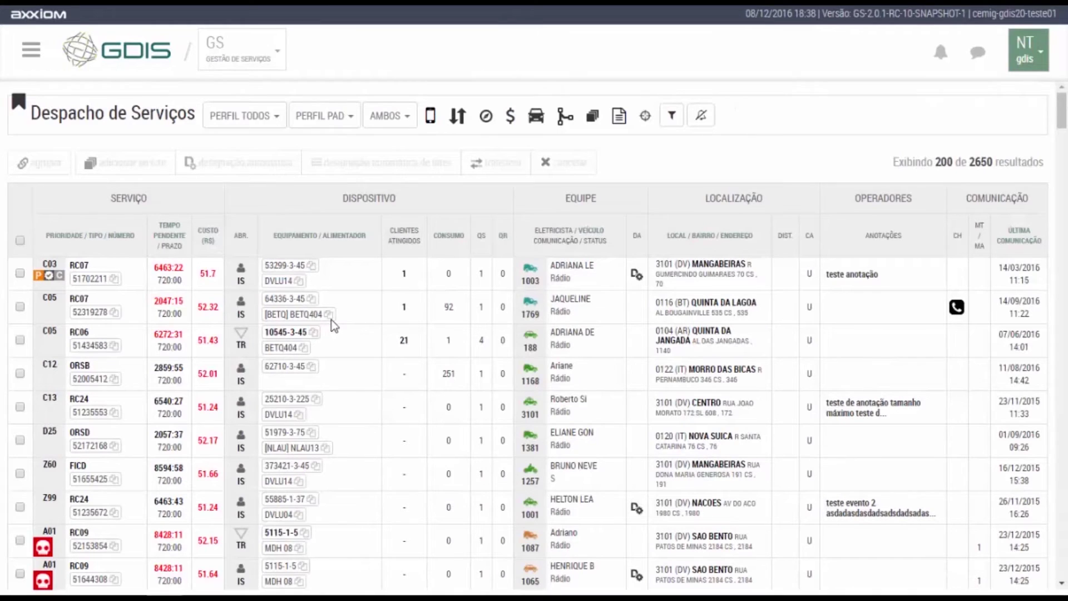
pyautogui.click(333, 320)
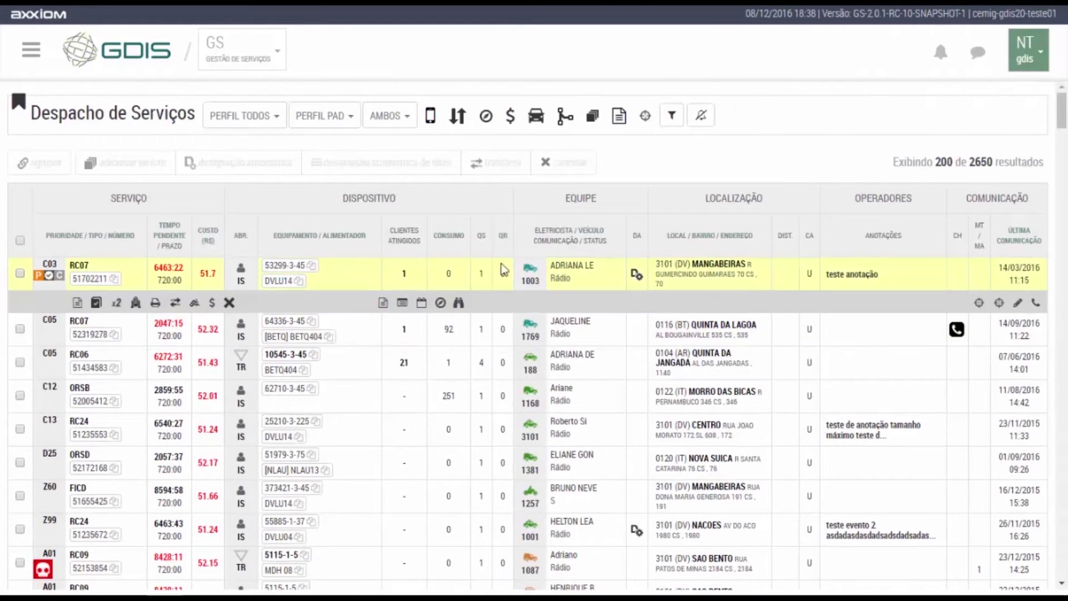
pyautogui.scroll(-1, 559, 234)
pyautogui.scroll(-1, 559, 234)
pyautogui.click(556, 247)
pyautogui.click(820, 287)
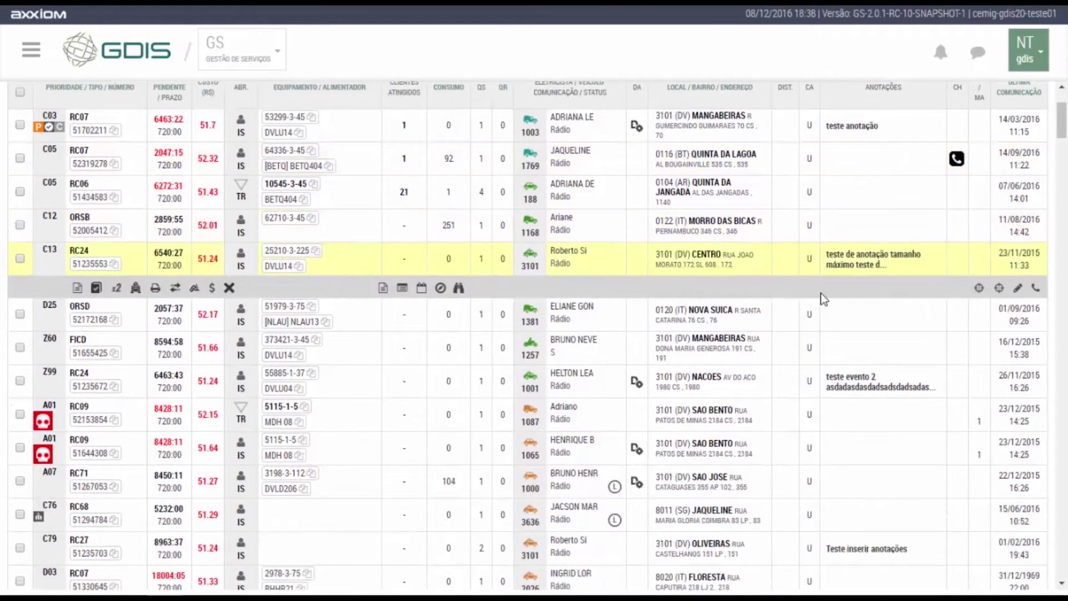
pyautogui.click(830, 306)
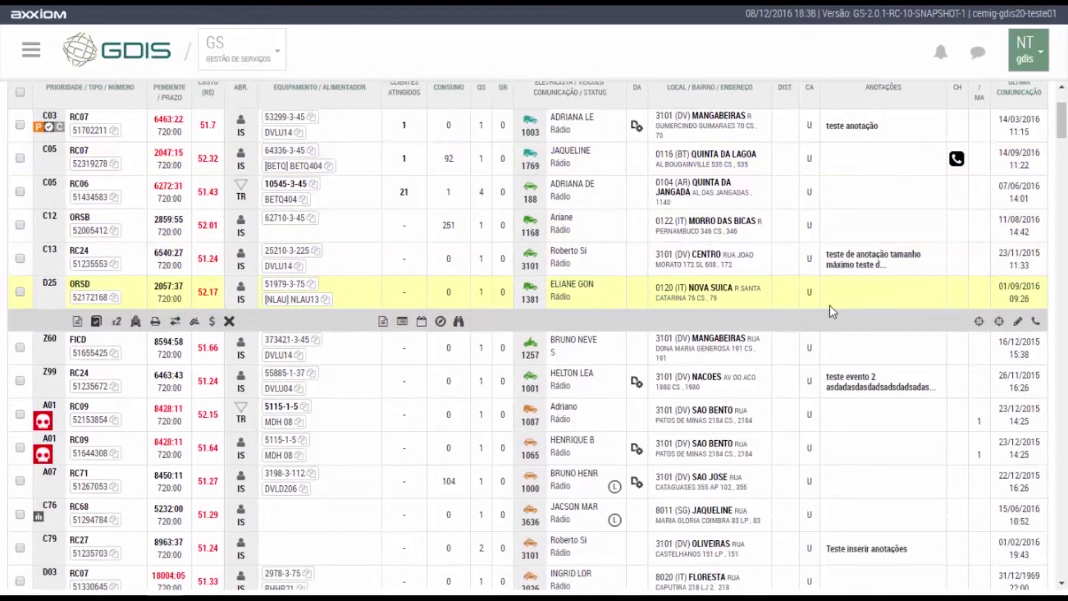
# Step through service rows C05 RC07, C05 RC06, C12 ORSB, C13 RC24, D25 ORSD and A01 RC09.
pyautogui.scroll(2, 830, 305)
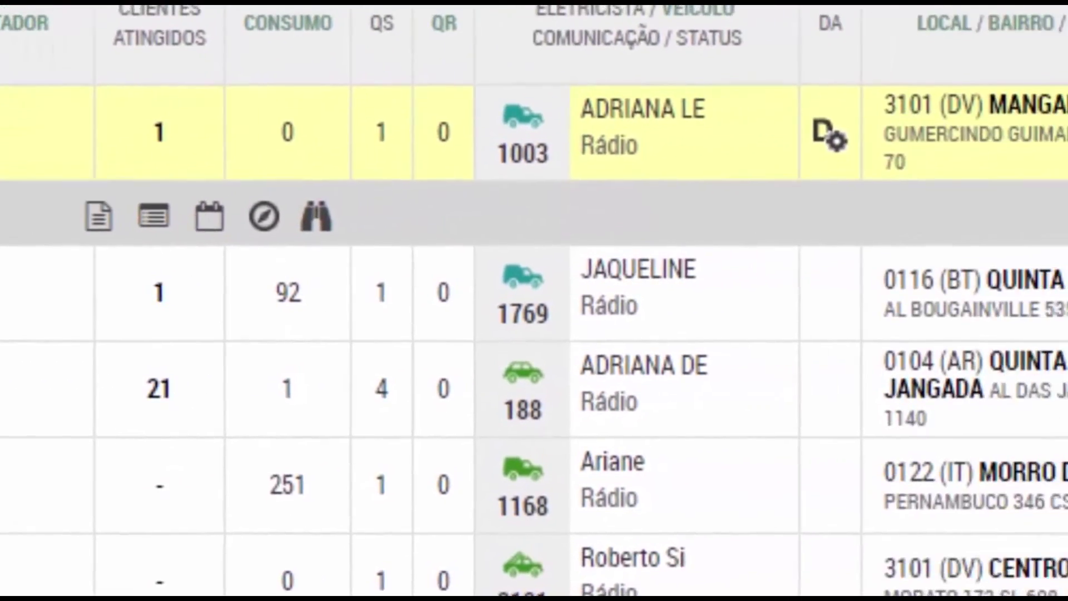
pyautogui.click(47, 292)
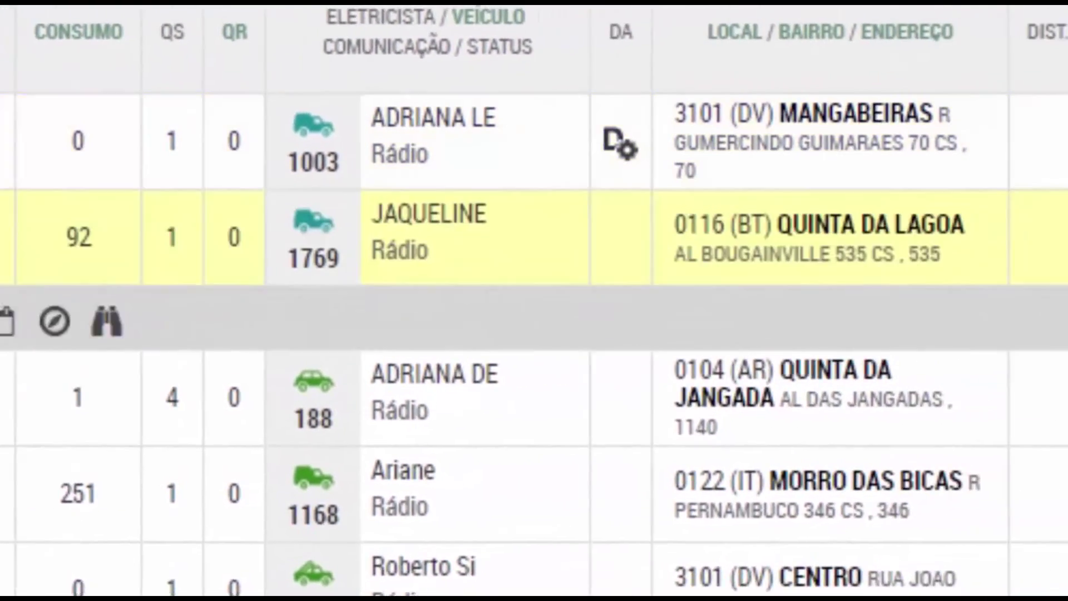
pyautogui.click(47, 389)
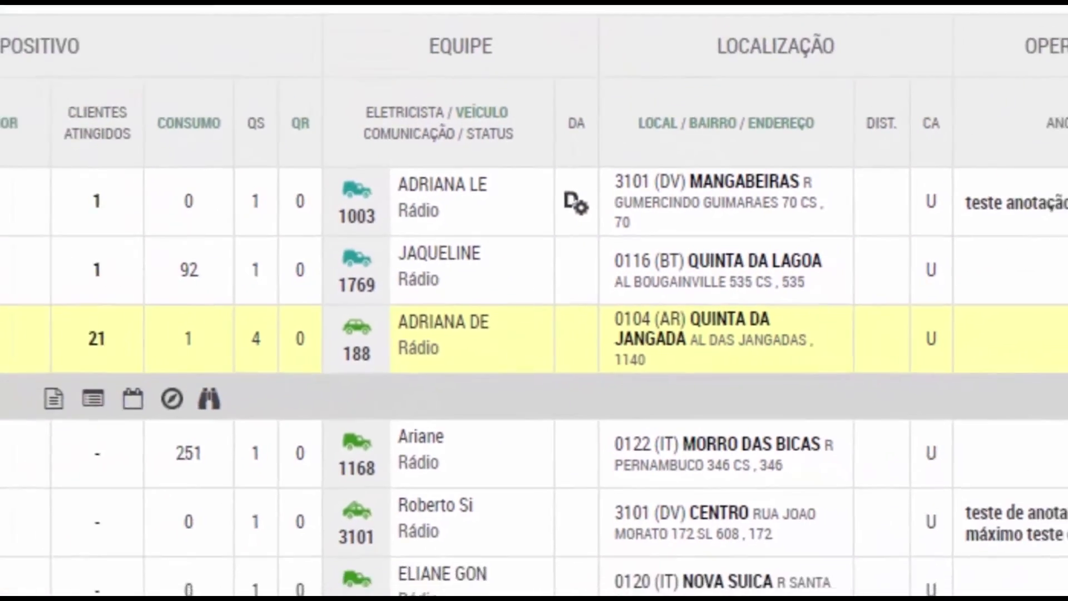
pyautogui.click(80, 373)
pyautogui.click(80, 403)
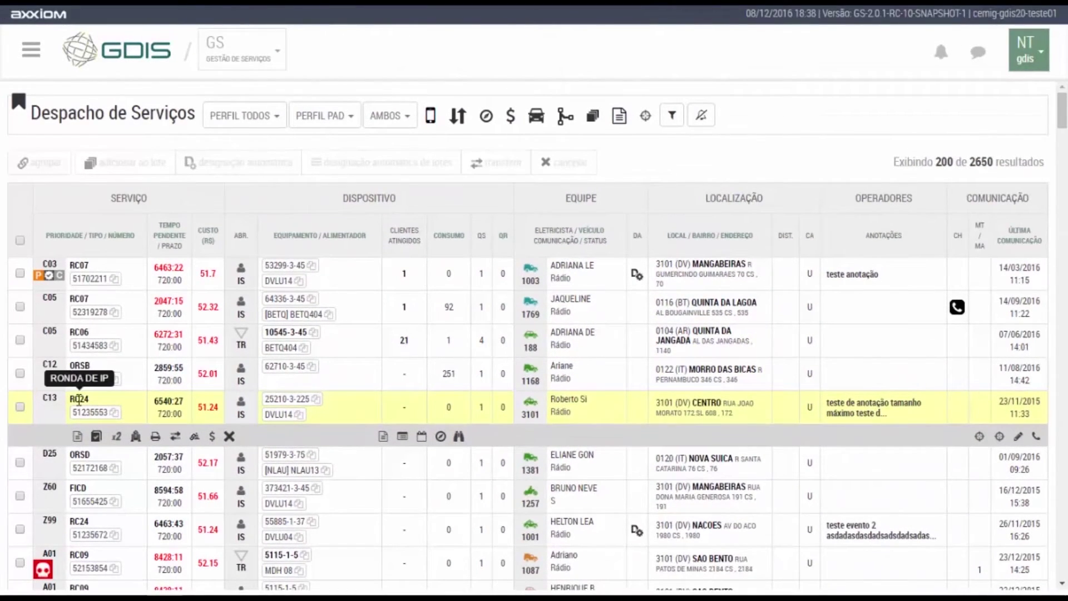
pyautogui.click(81, 453)
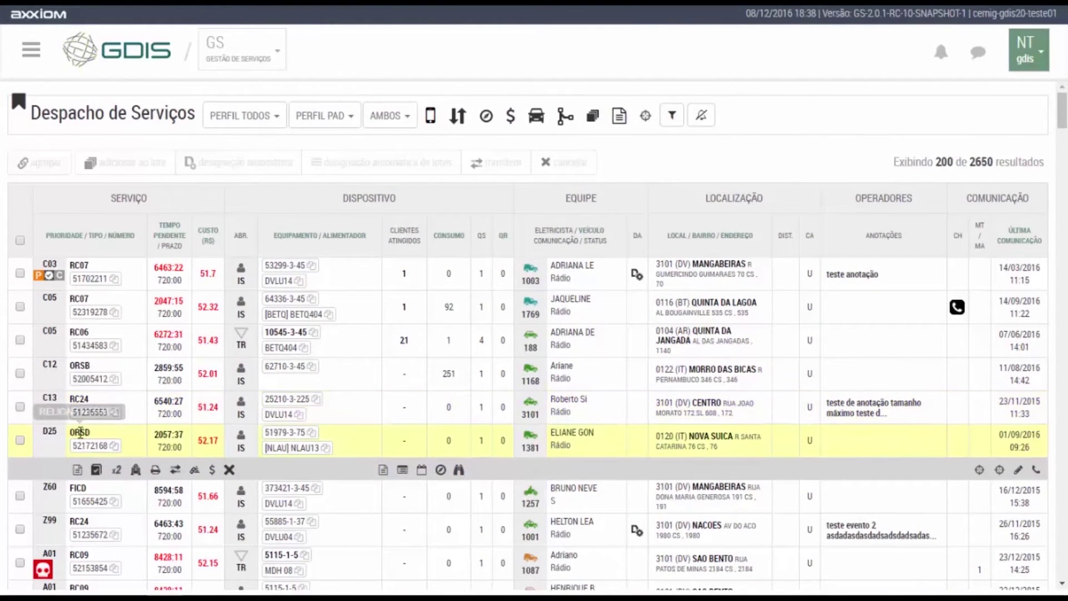
pyautogui.scroll(-3, 80, 433)
pyautogui.click(79, 411)
pyautogui.scroll(-3, 80, 390)
pyautogui.click(77, 351)
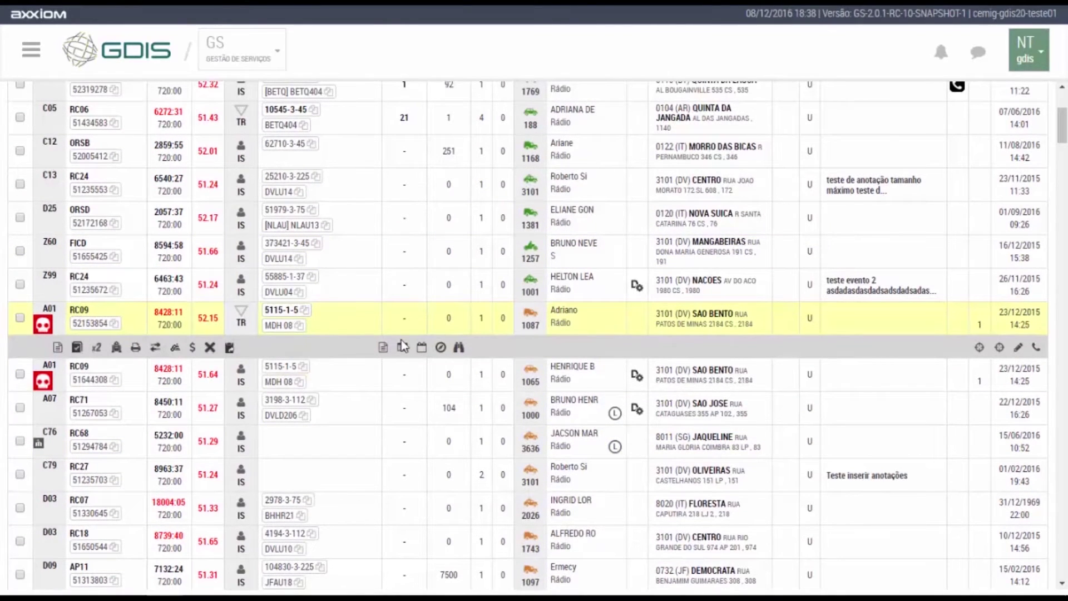
pyautogui.scroll(4, 426, 416)
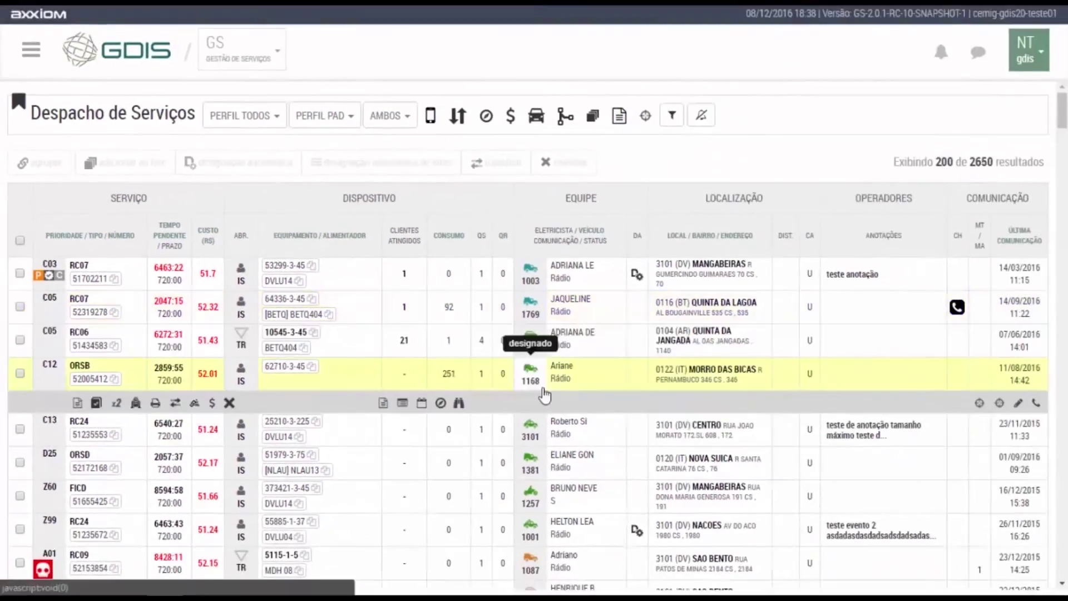
# Record C05 RC07's actual completion time and add closing code 1.02.
pyautogui.click(531, 304)
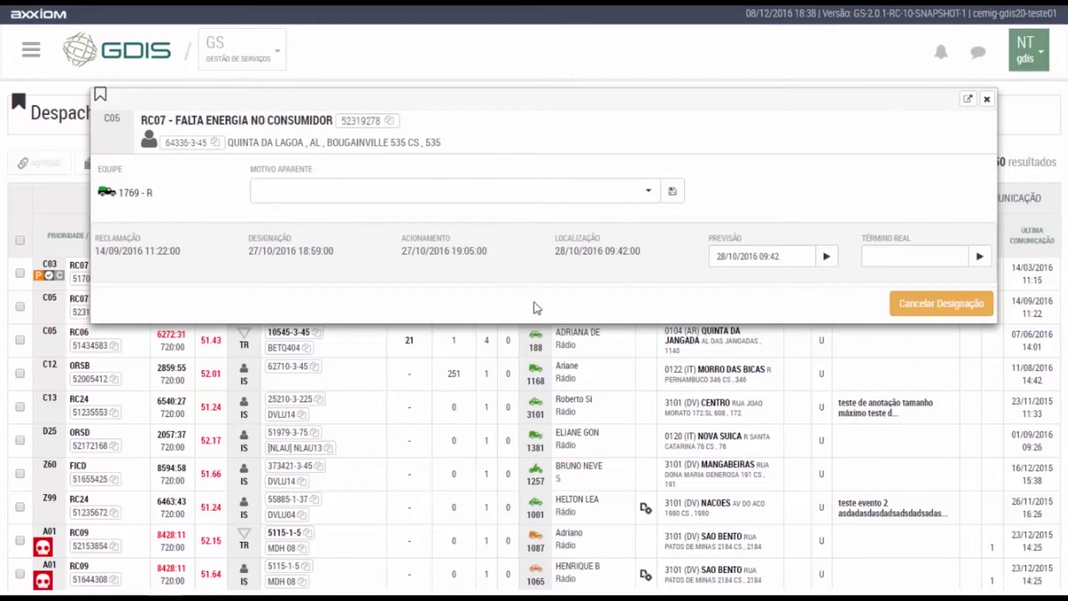
pyautogui.click(980, 257)
pyautogui.scroll(-1, 397, 375)
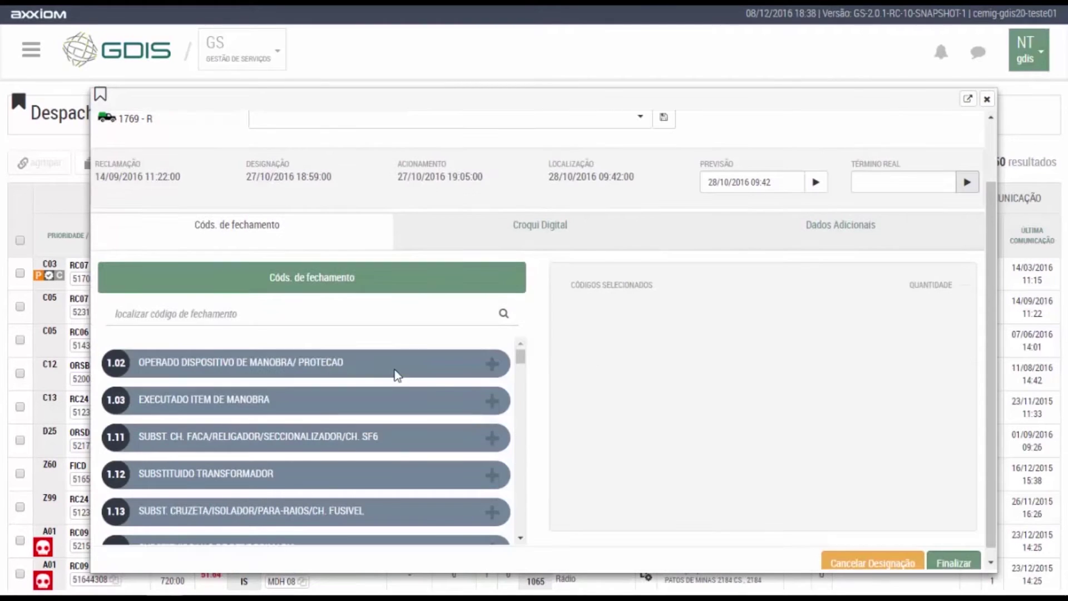
pyautogui.click(505, 368)
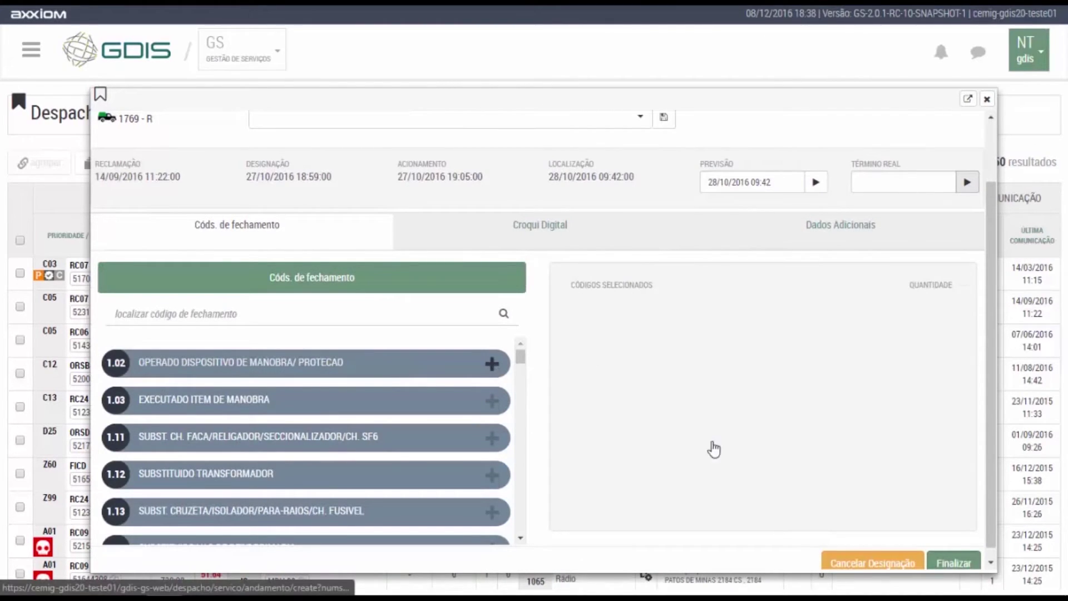
pyautogui.scroll(-2, 890, 482)
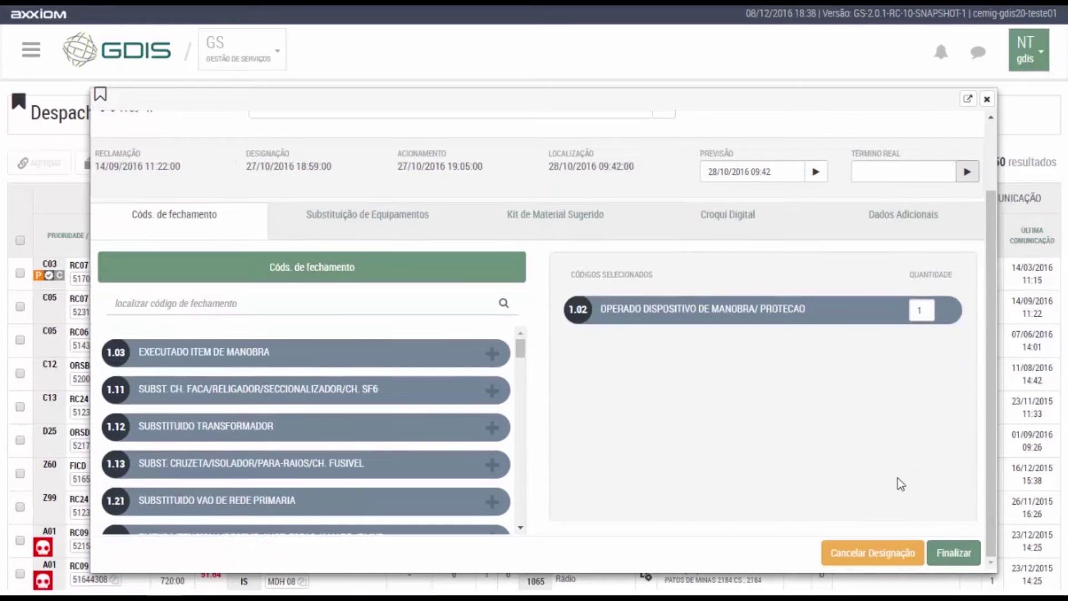
pyautogui.click(954, 553)
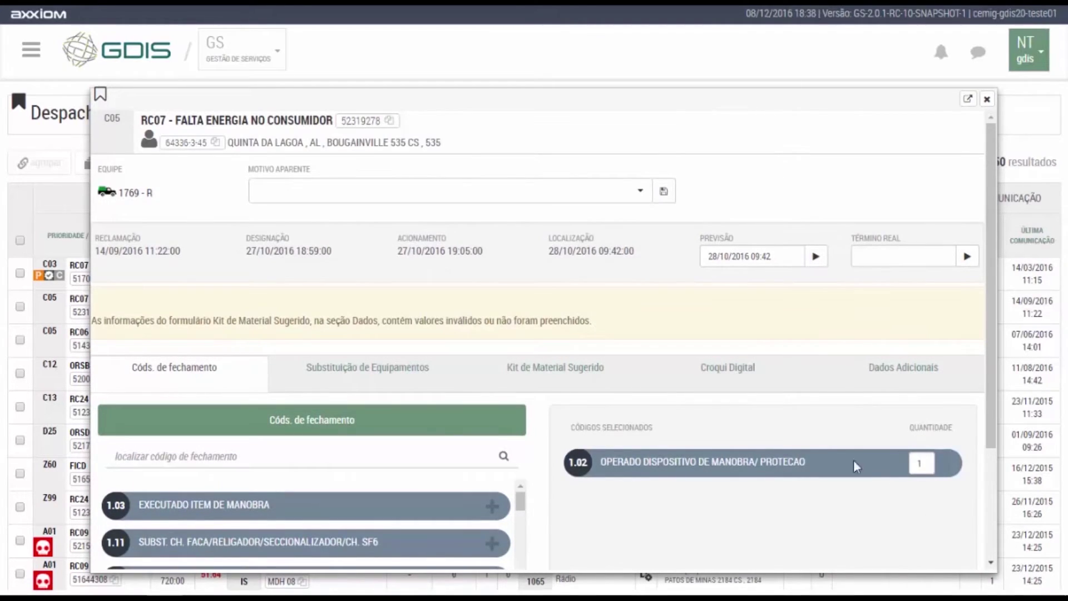
# Choose material kit 10055 - KIT 754 and finish closing the service.
pyautogui.click(597, 388)
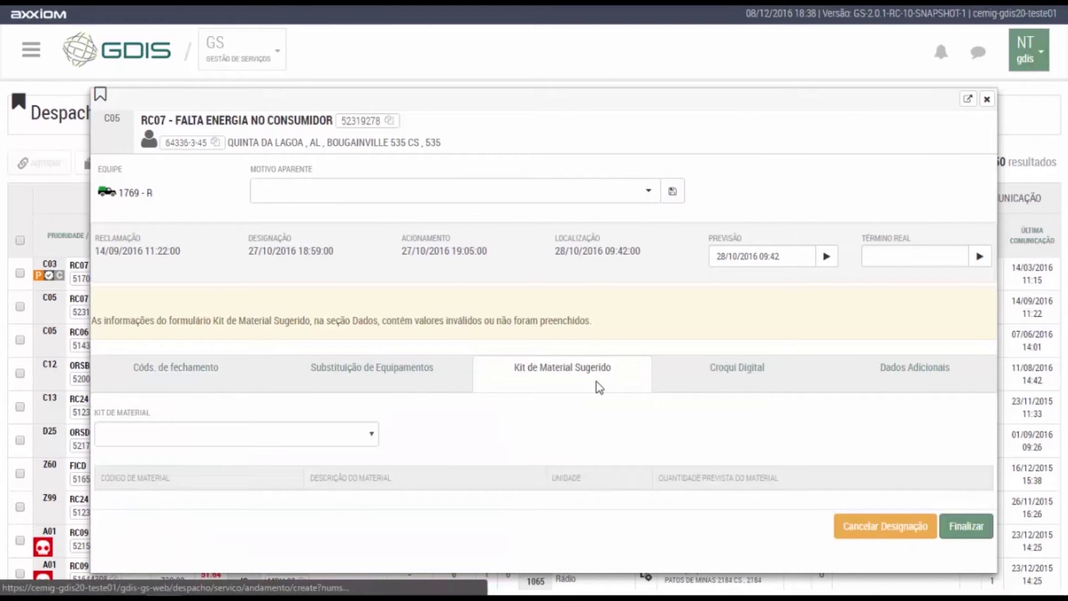
pyautogui.click(358, 438)
pyautogui.click(186, 470)
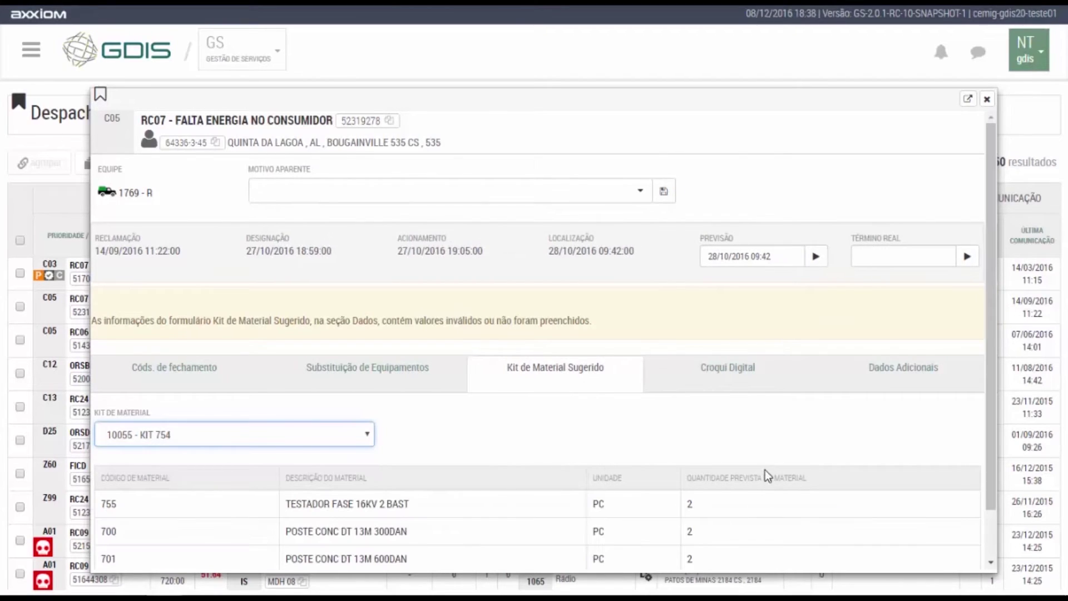
pyautogui.scroll(-1, 766, 470)
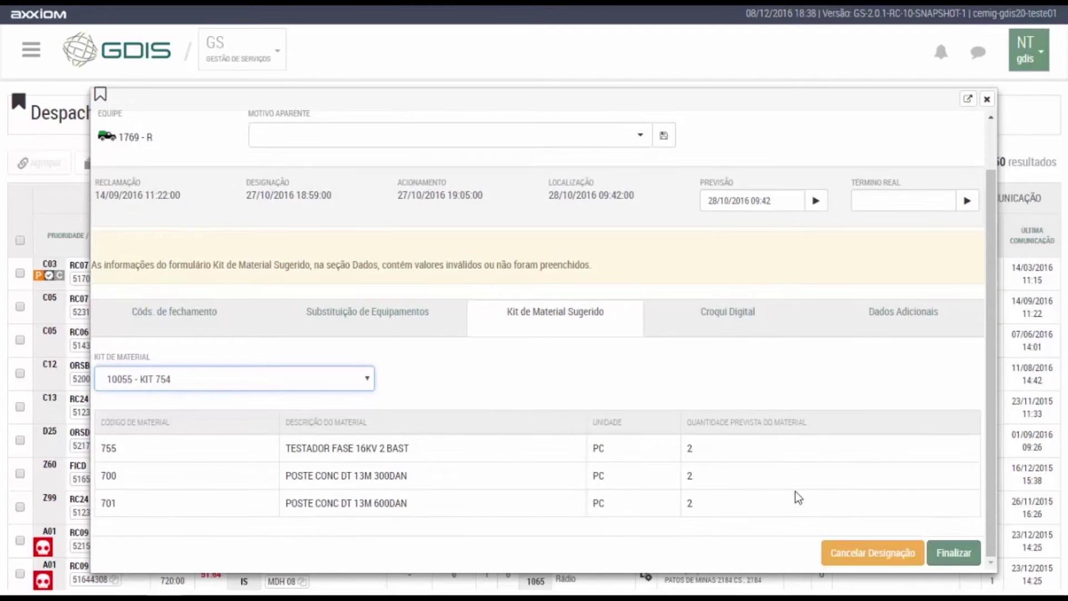
pyautogui.click(955, 554)
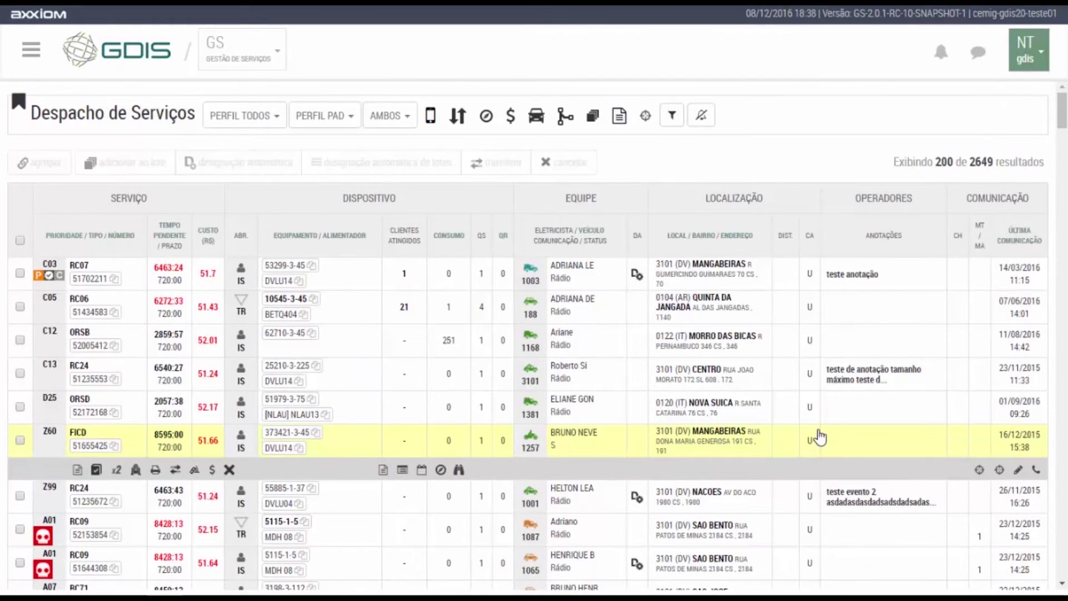
# Select the C05 RC06 and C12 ORSB rows and request a call for the field team.
pyautogui.click(904, 306)
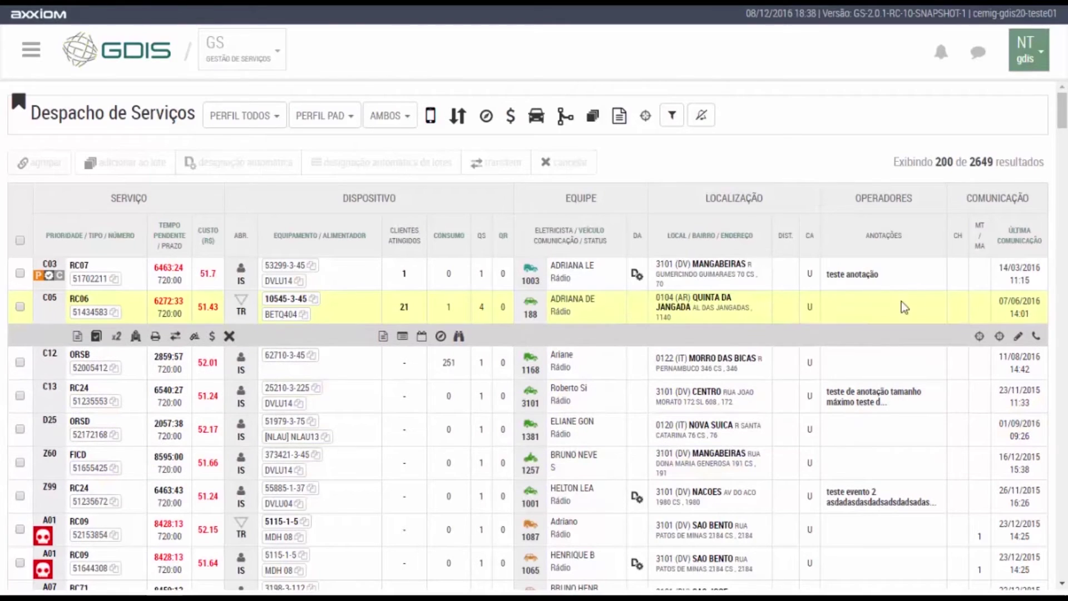
pyautogui.scroll(-1, 919, 300)
pyautogui.click(920, 299)
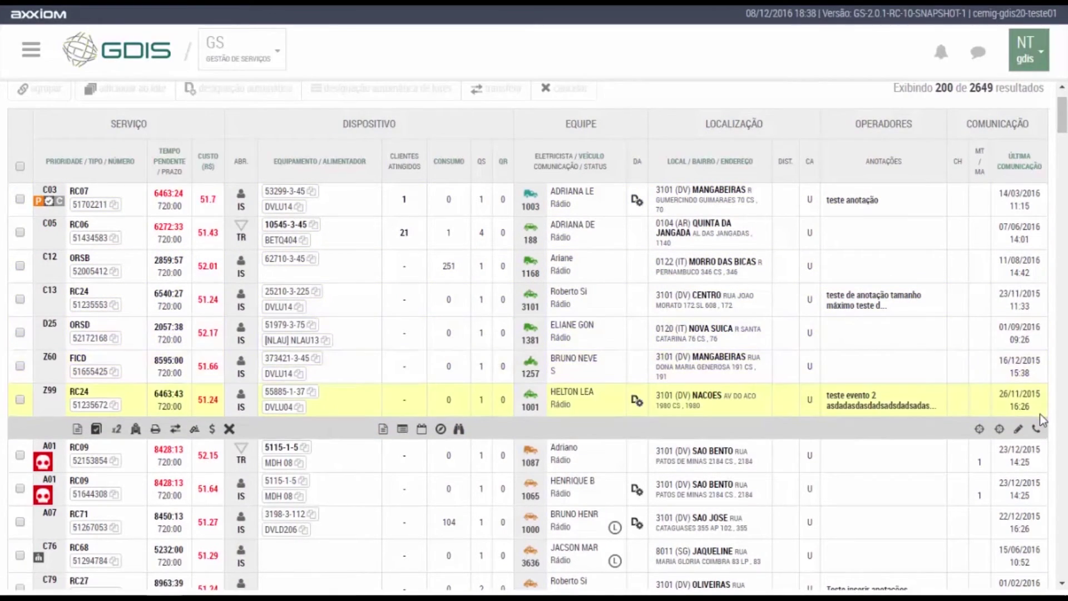
pyautogui.scroll(-15, 979, 377)
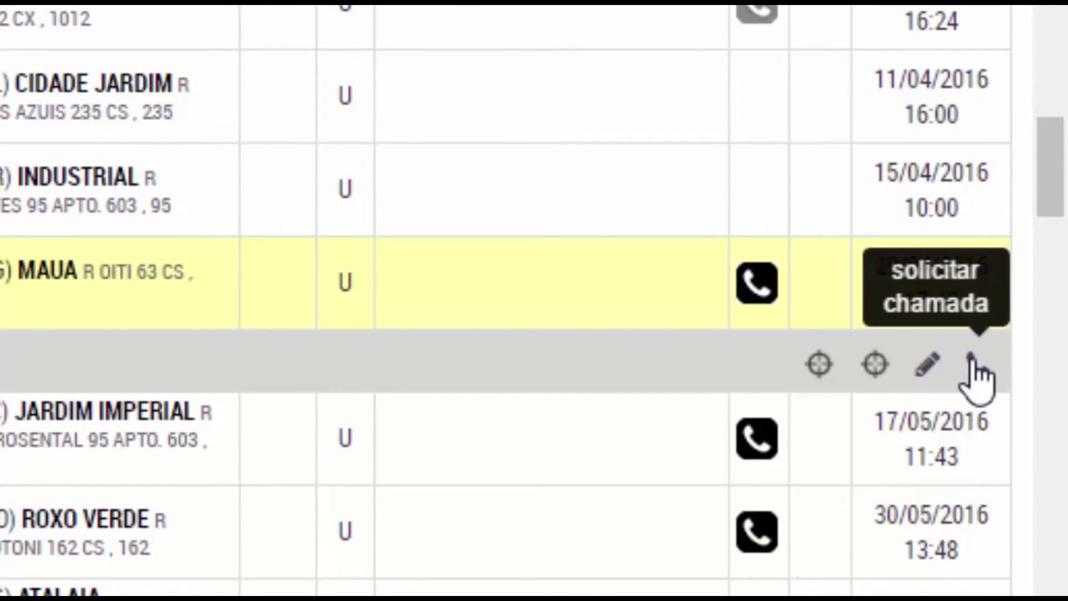
pyautogui.click(971, 365)
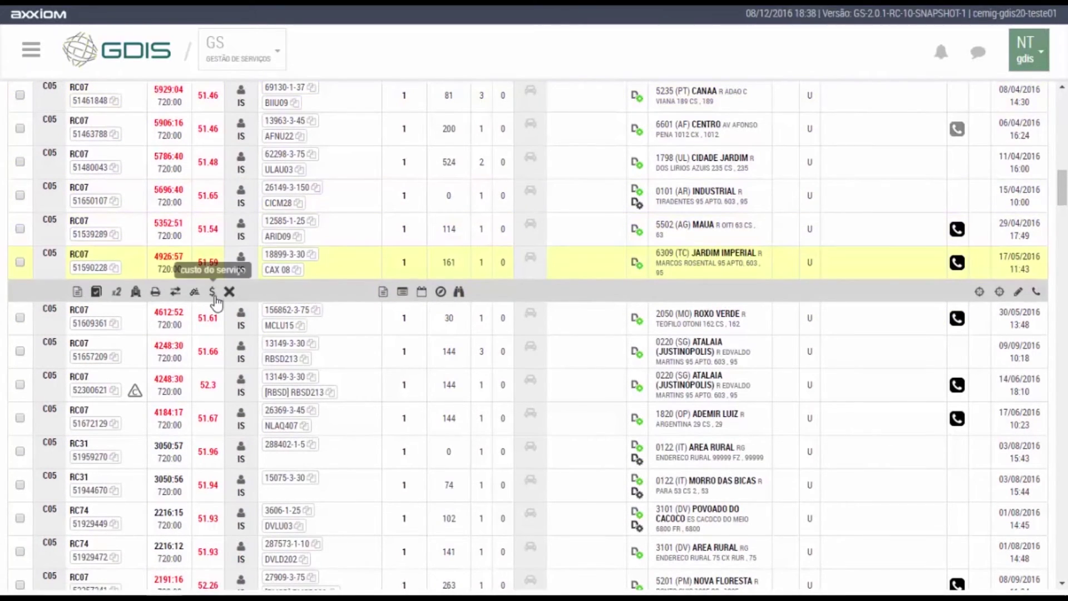
# Review and close the predicted fine history for service 51590228.
pyautogui.click(213, 293)
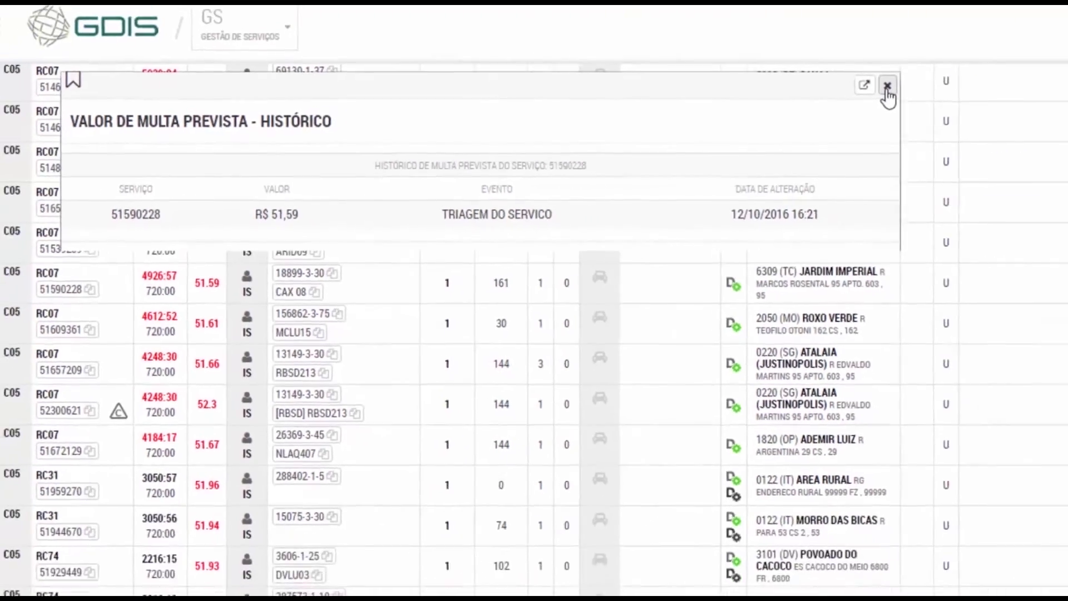
pyautogui.click(1017, 66)
pyautogui.scroll(5, 700, 187)
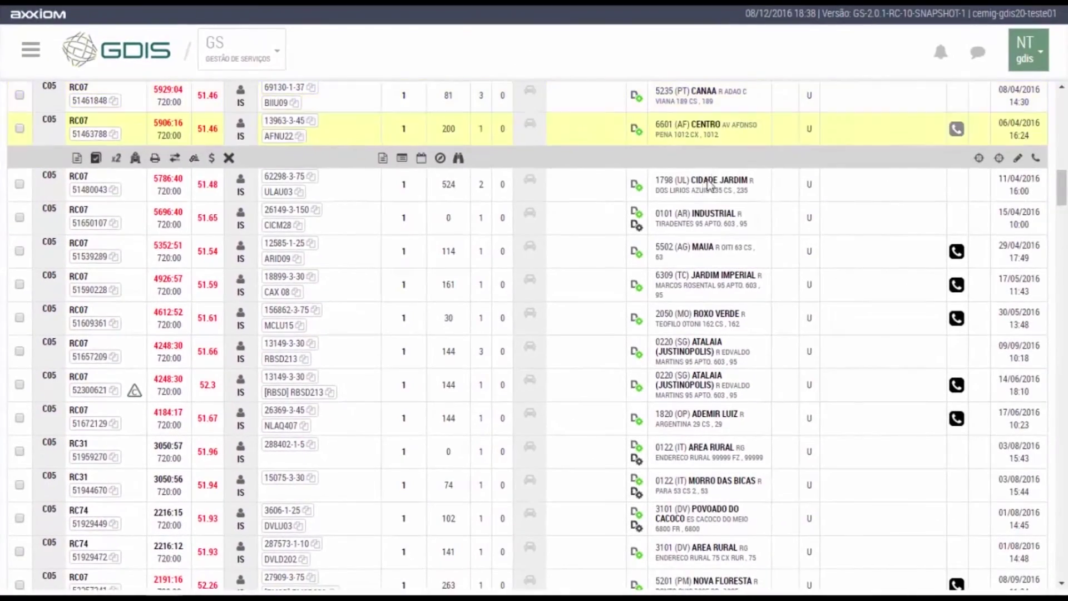
pyautogui.scroll(10, 700, 187)
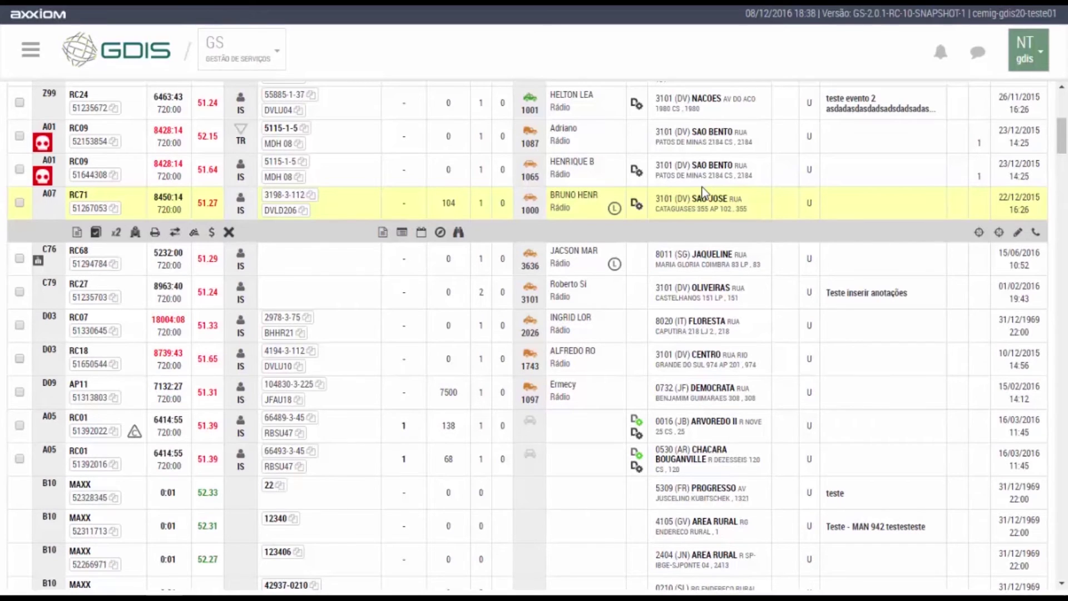
pyautogui.scroll(7, 485, 148)
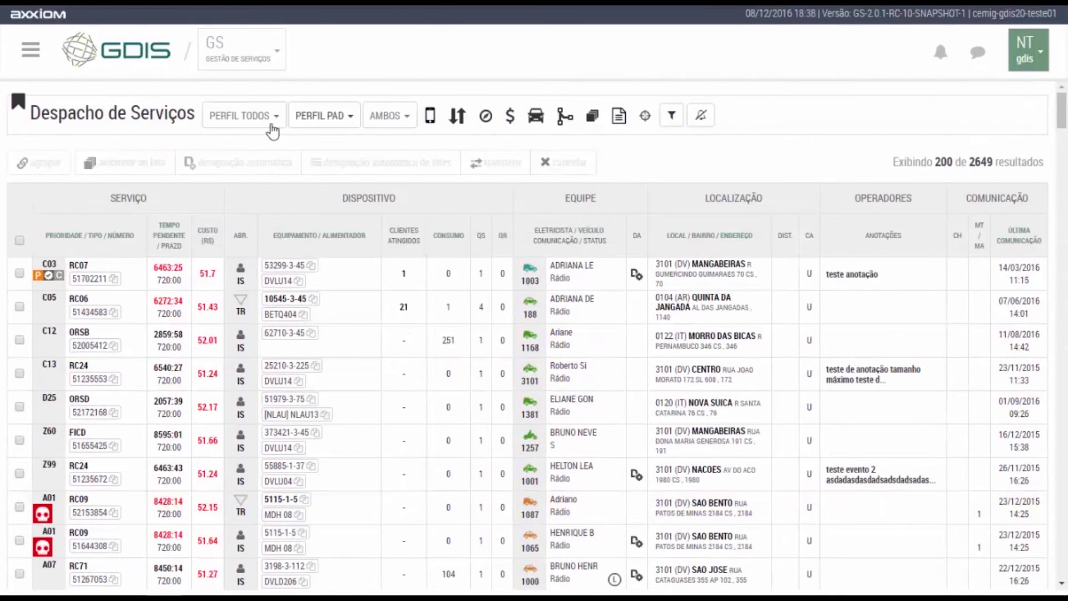
# Start a new dispatch profile with areas 1504, 1535, 1572 and 1575 in Nova Lima.
pyautogui.click(272, 128)
pyautogui.click(245, 182)
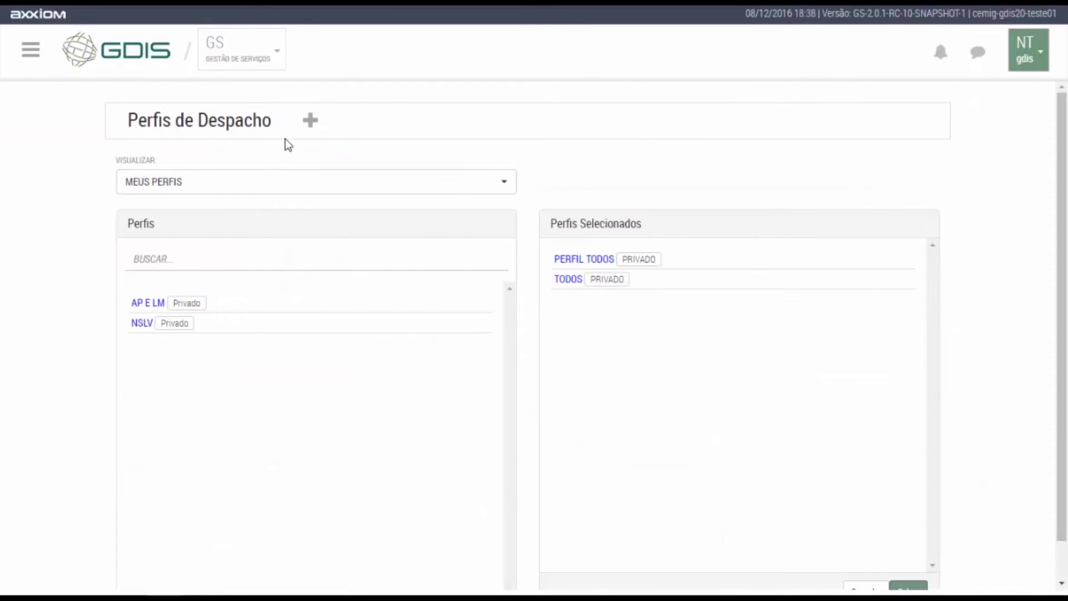
pyautogui.click(307, 127)
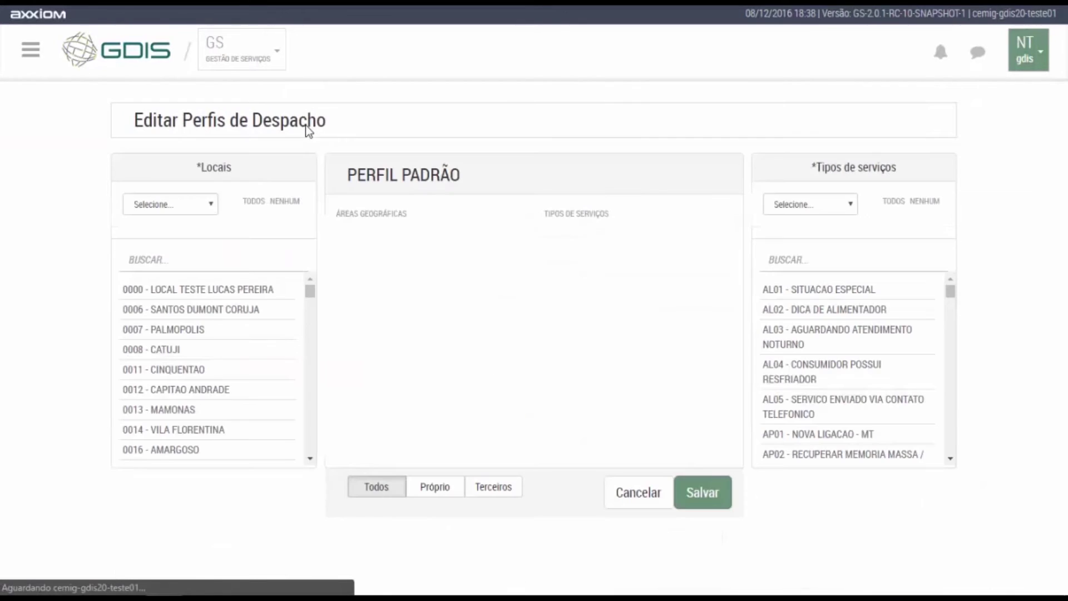
pyautogui.moveTo(310, 292); pyautogui.dragTo(310, 331)
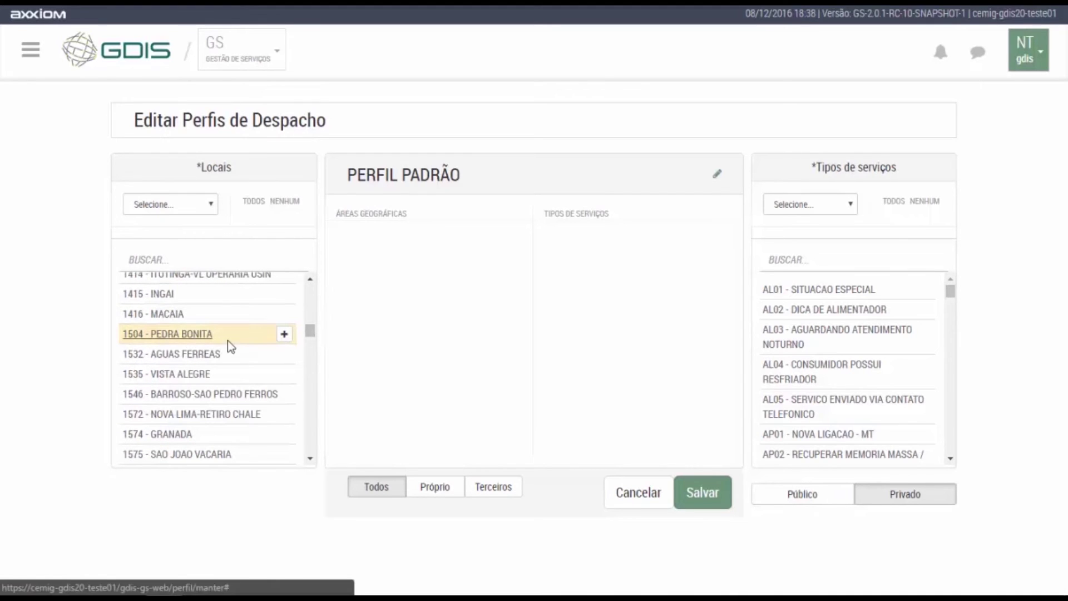
pyautogui.click(284, 335)
pyautogui.click(285, 354)
pyautogui.click(284, 374)
pyautogui.click(285, 394)
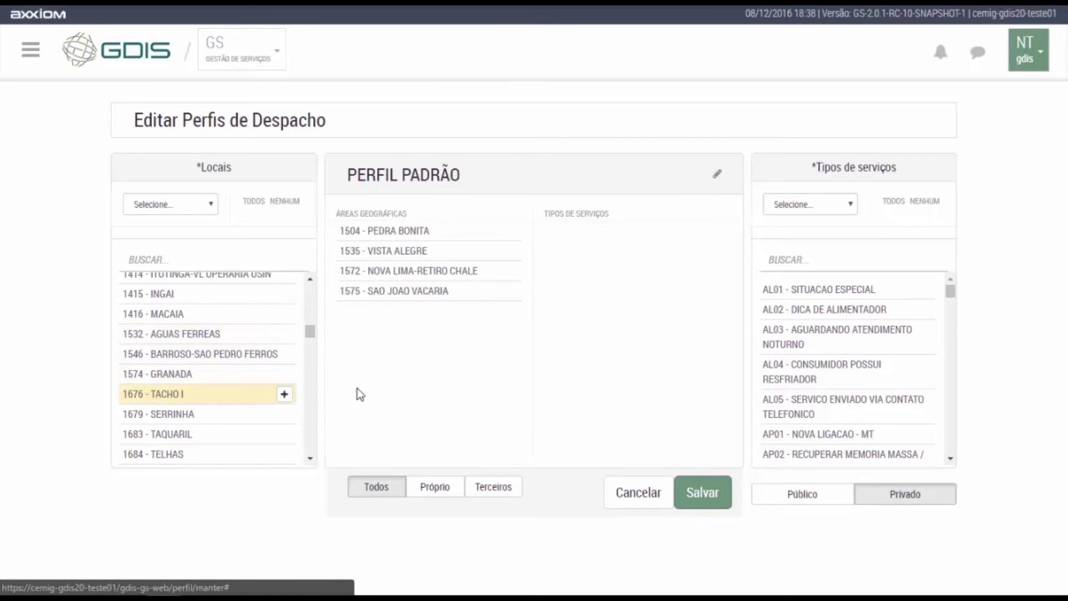
# Add all Corte/religação service types to the new profile.
pyautogui.moveTo(946, 296); pyautogui.dragTo(947, 320)
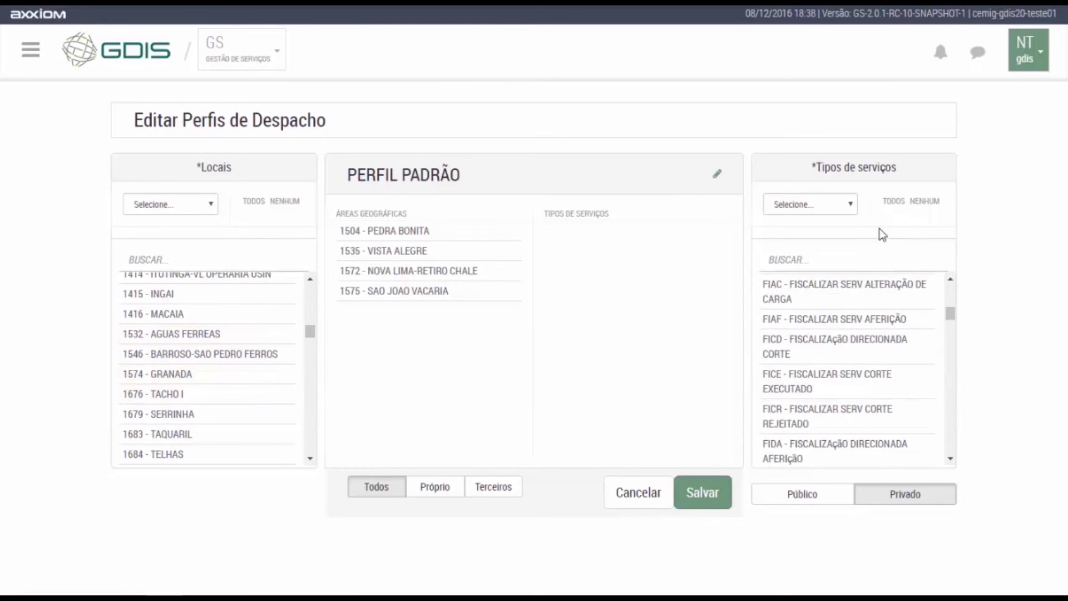
pyautogui.click(847, 207)
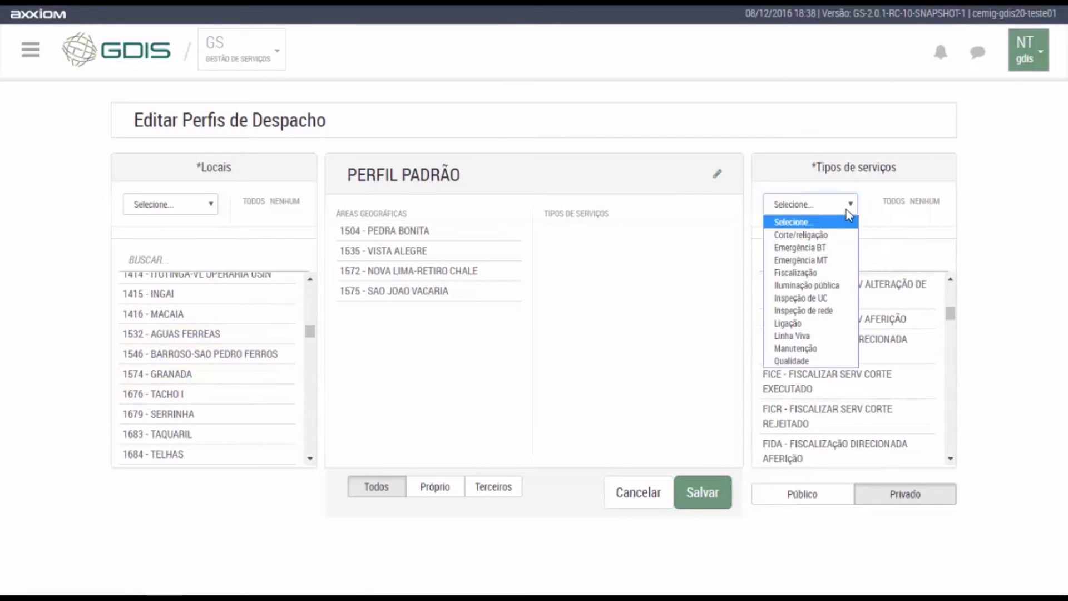
pyautogui.click(830, 312)
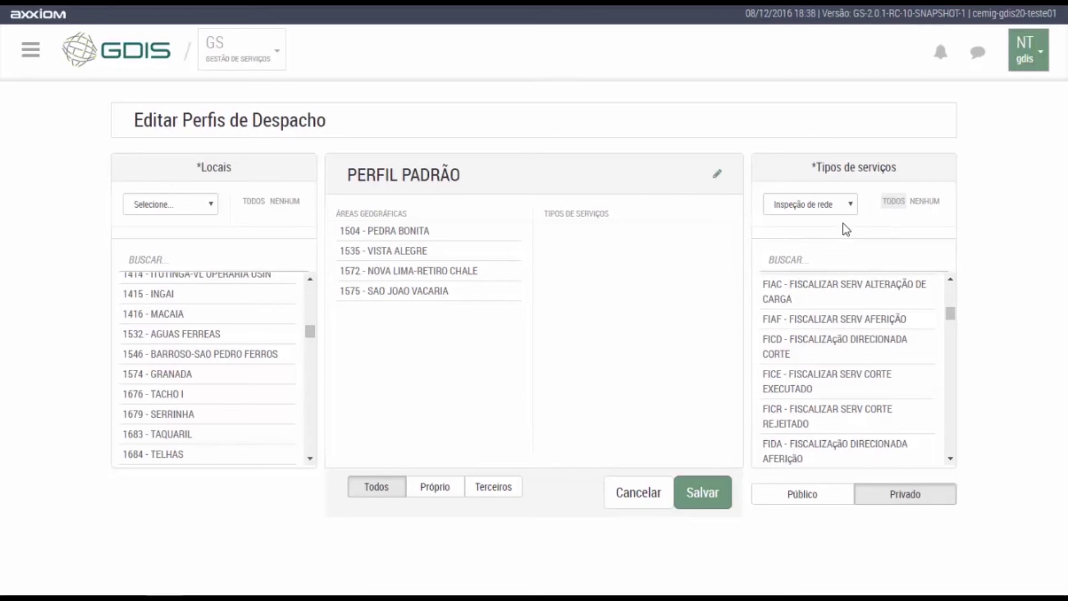
pyautogui.click(832, 205)
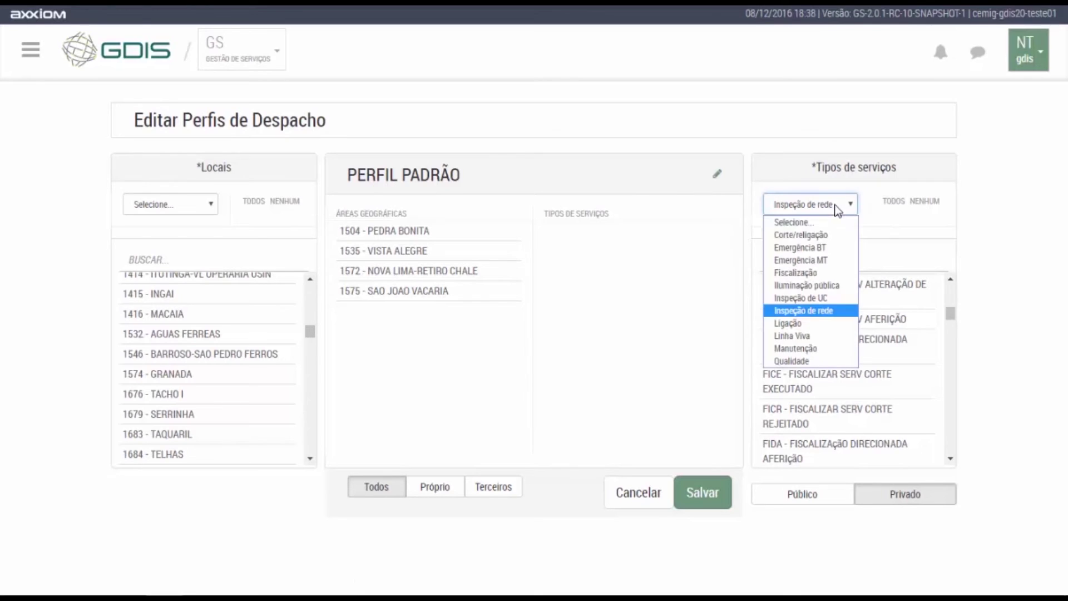
pyautogui.click(816, 238)
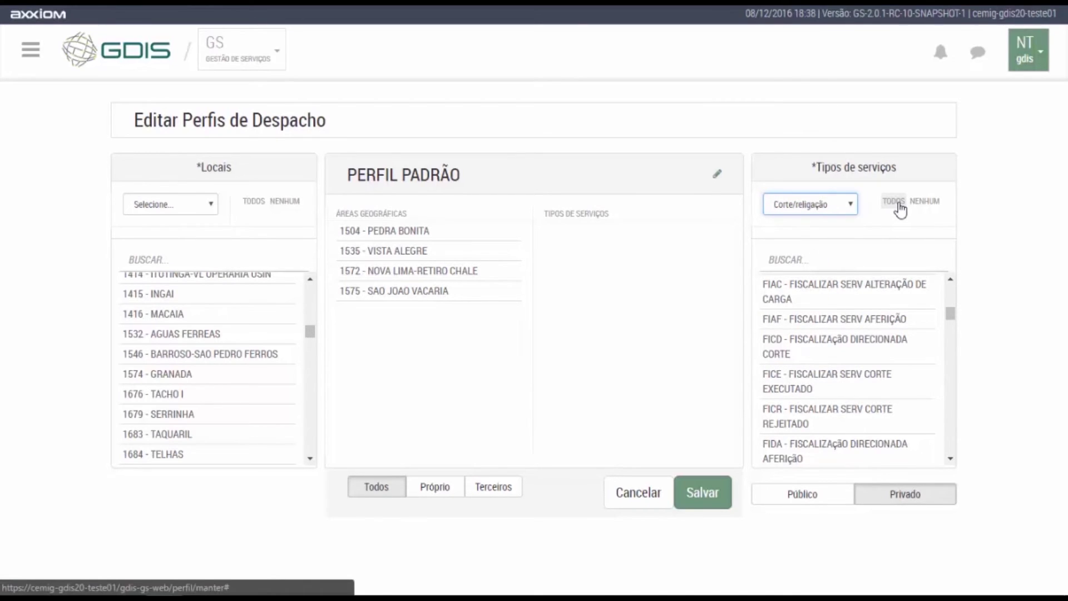
pyautogui.click(898, 204)
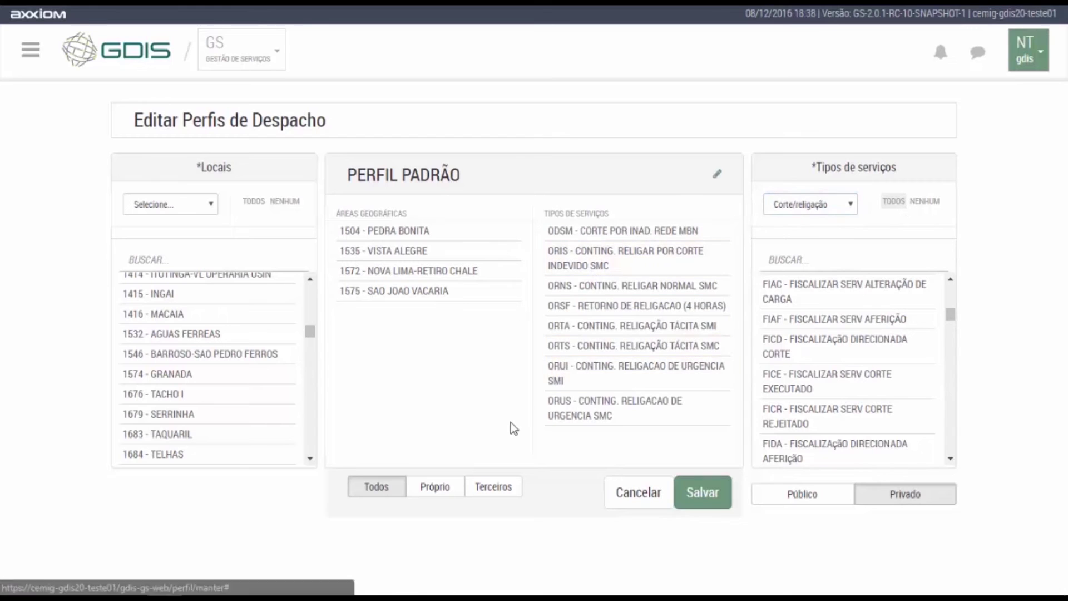
# Rename the profile to 'CORTE - NOVA LIMA' and save it.
pyautogui.click(719, 178)
pyautogui.moveTo(454, 174); pyautogui.dragTo(174, 145)
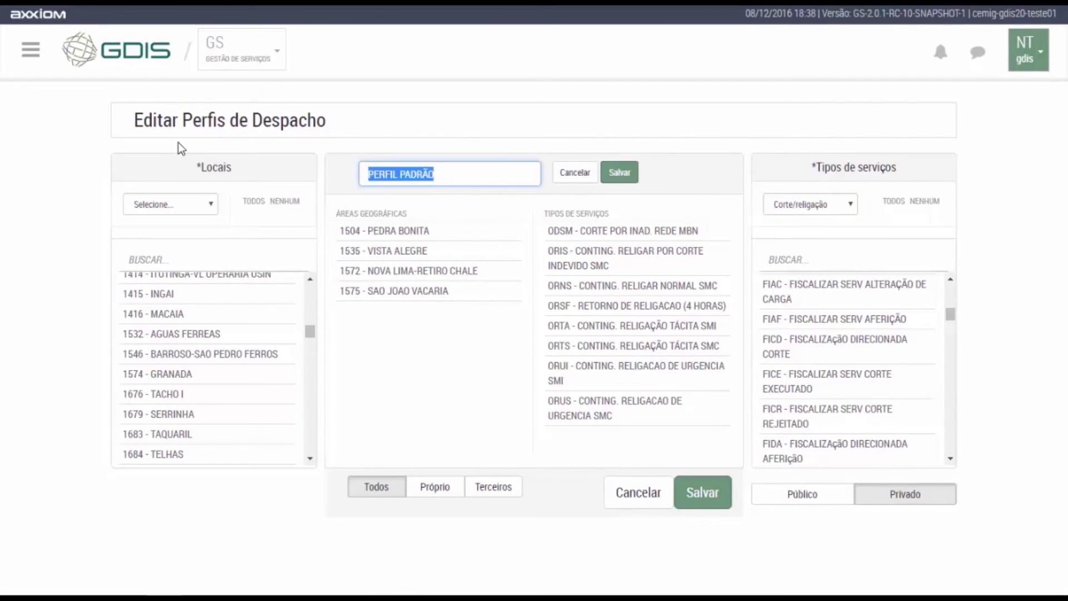
pyautogui.write('CORTE - NO')
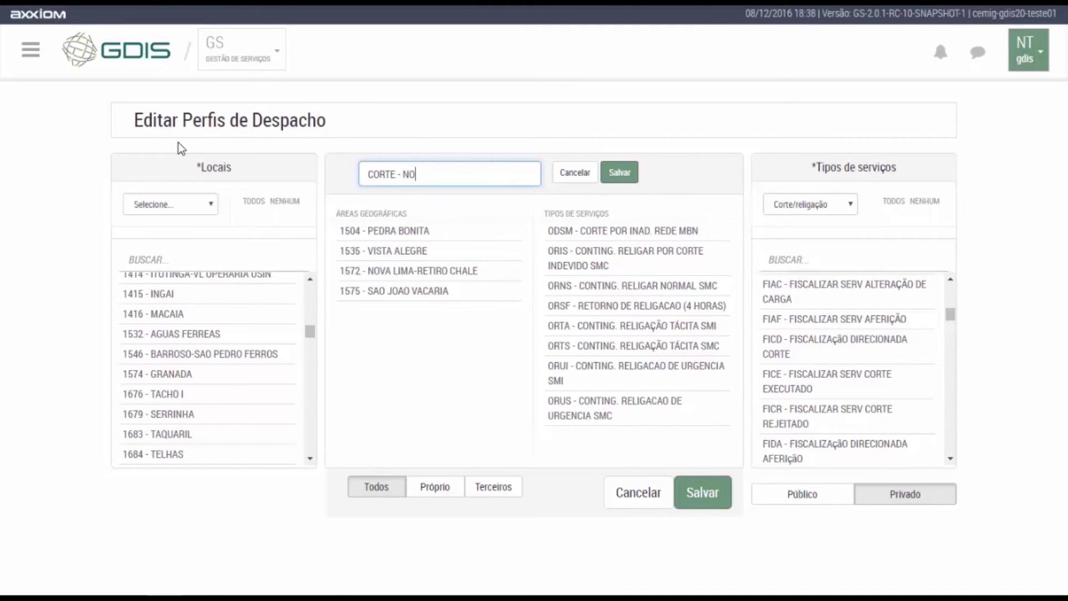
pyautogui.write('VA LIMA')
pyautogui.click(635, 176)
pyautogui.click(712, 497)
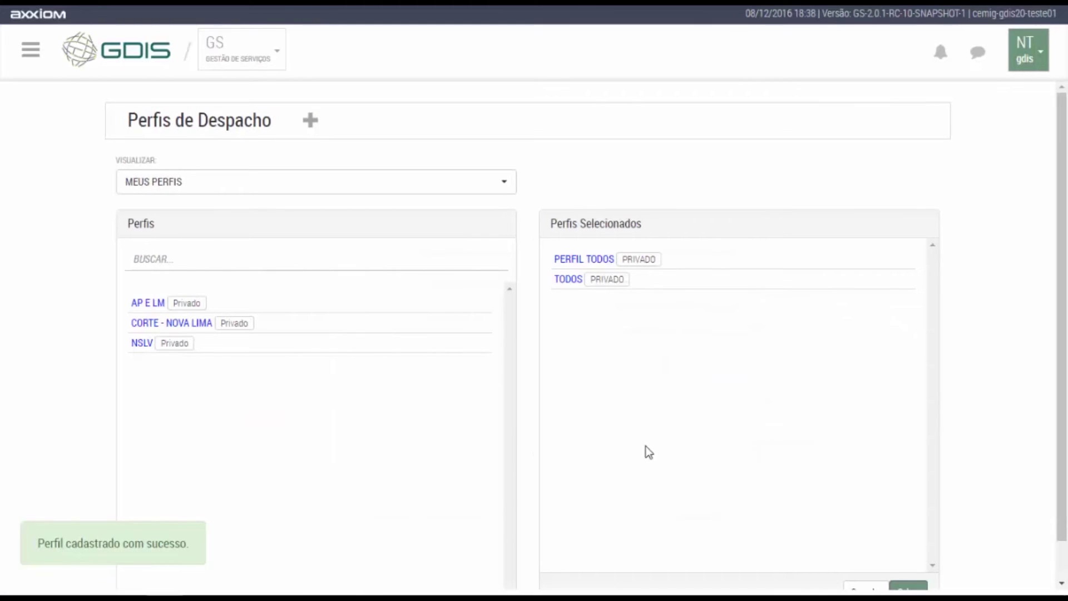
# Add CORTE - NOVA LIMA to the selected profiles and move it to first place.
pyautogui.moveTo(275, 326); pyautogui.dragTo(723, 319)
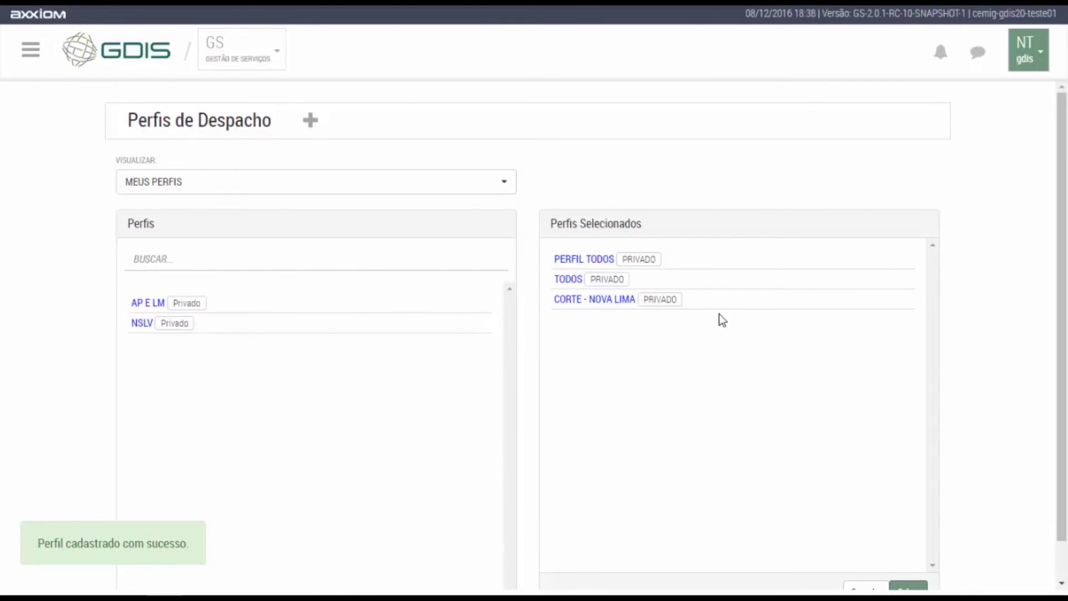
pyautogui.scroll(-1, 730, 321)
pyautogui.moveTo(759, 259)
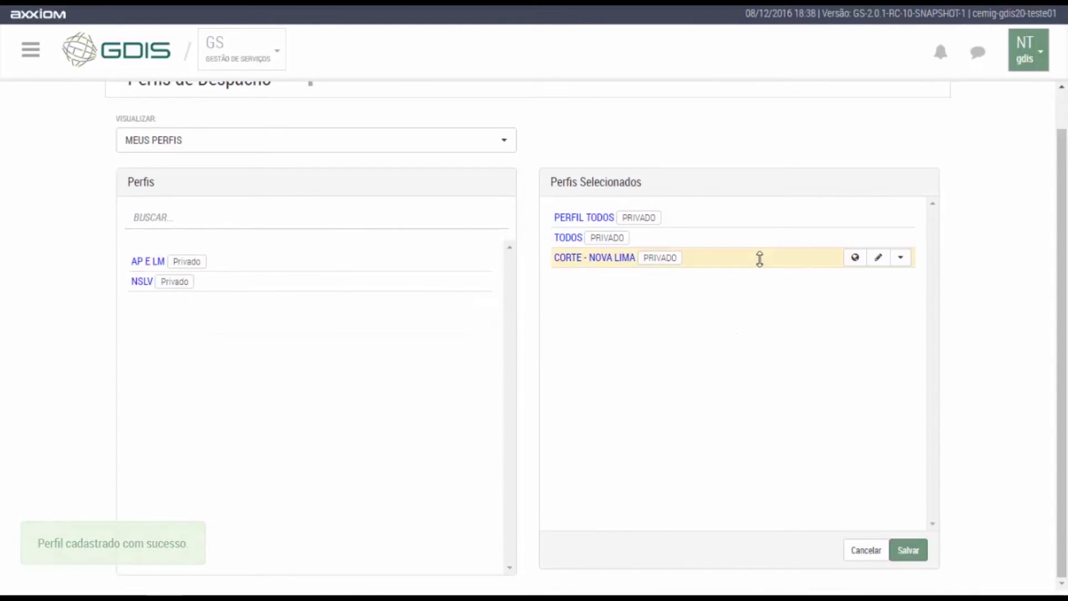
pyautogui.click(900, 258)
pyautogui.click(880, 320)
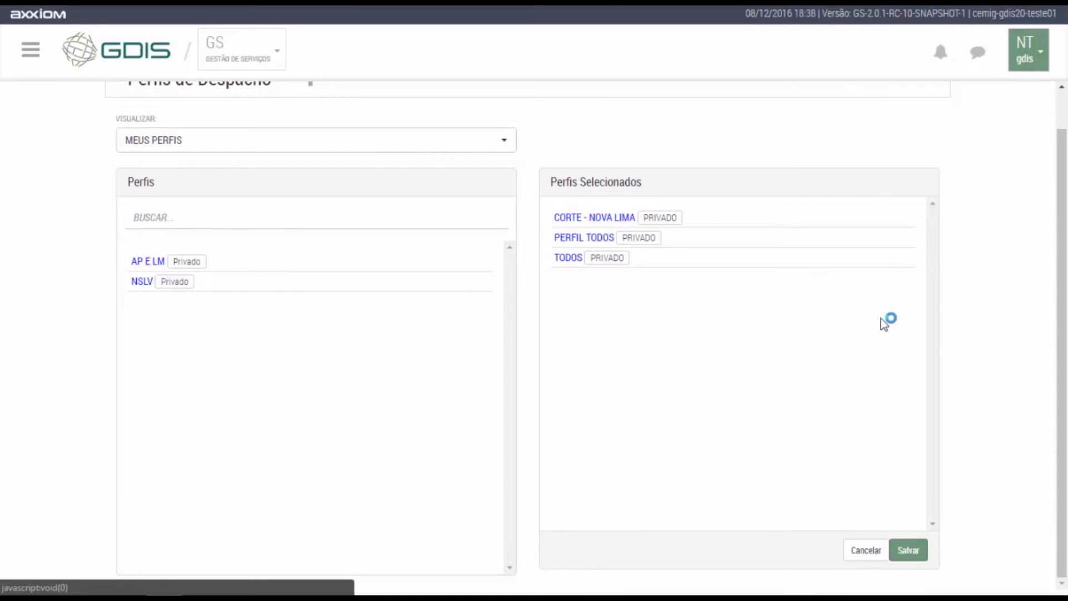
# Save the selected profile order and switch back to the PERFIL TODOS profile.
pyautogui.click(908, 550)
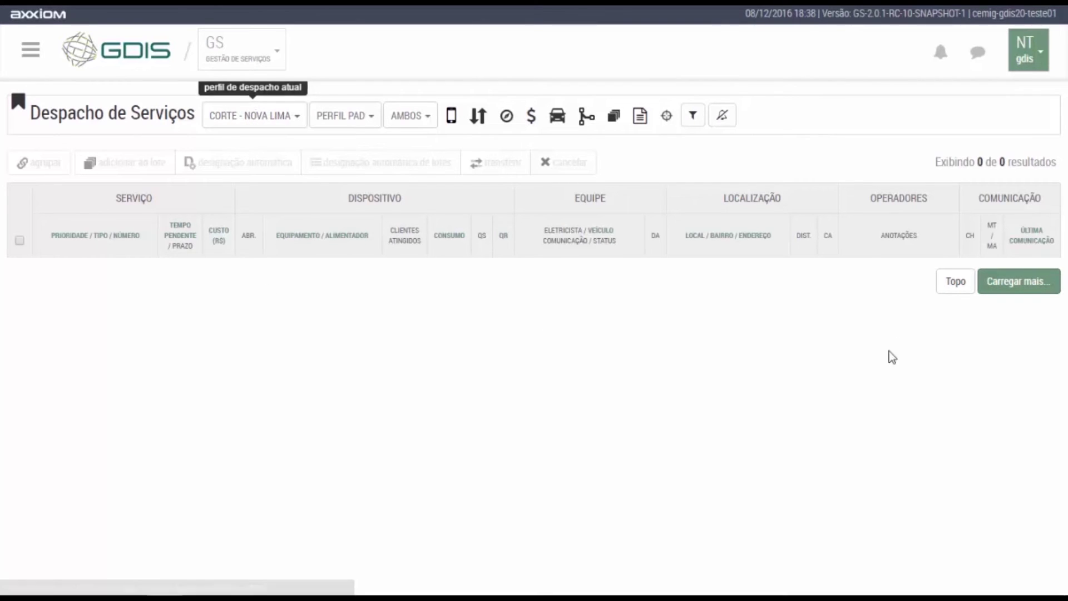
pyautogui.click(282, 126)
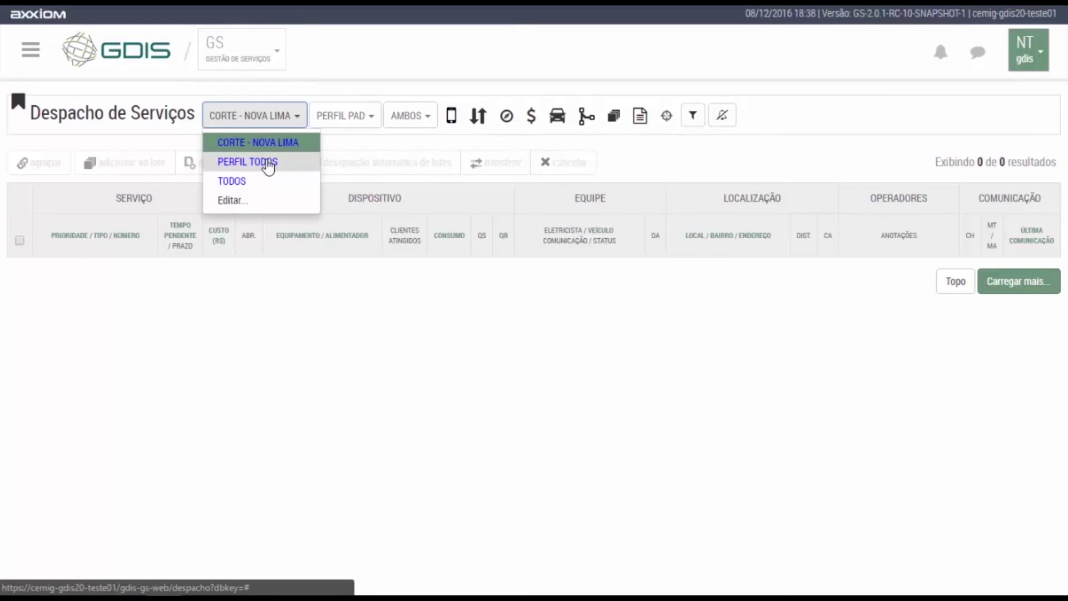
pyautogui.click(268, 165)
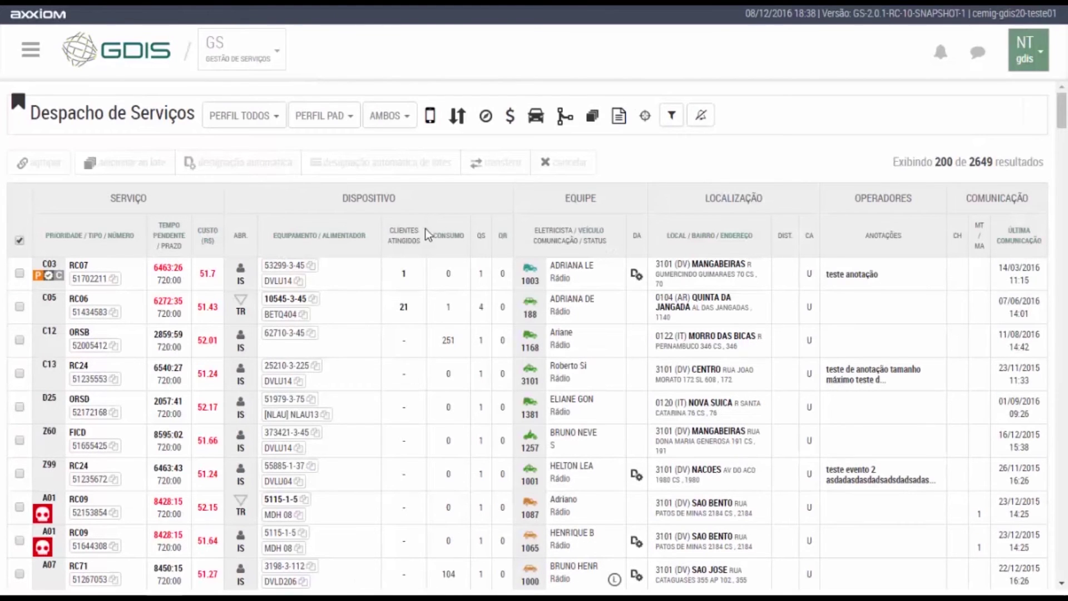
# Open the dispatch details for service 51392022.
pyautogui.click(562, 340)
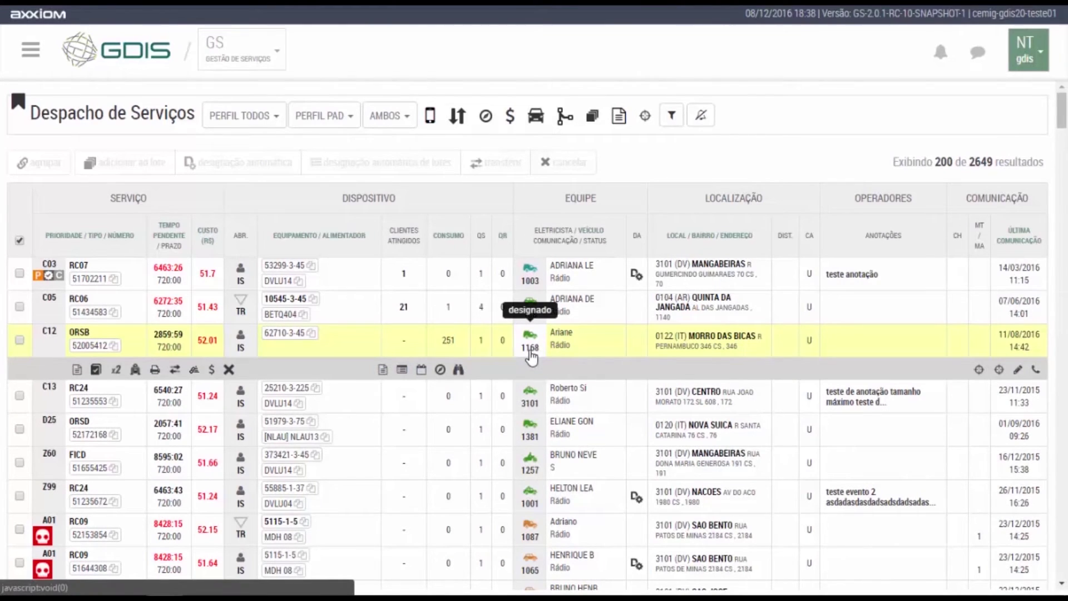
pyautogui.scroll(-6, 533, 357)
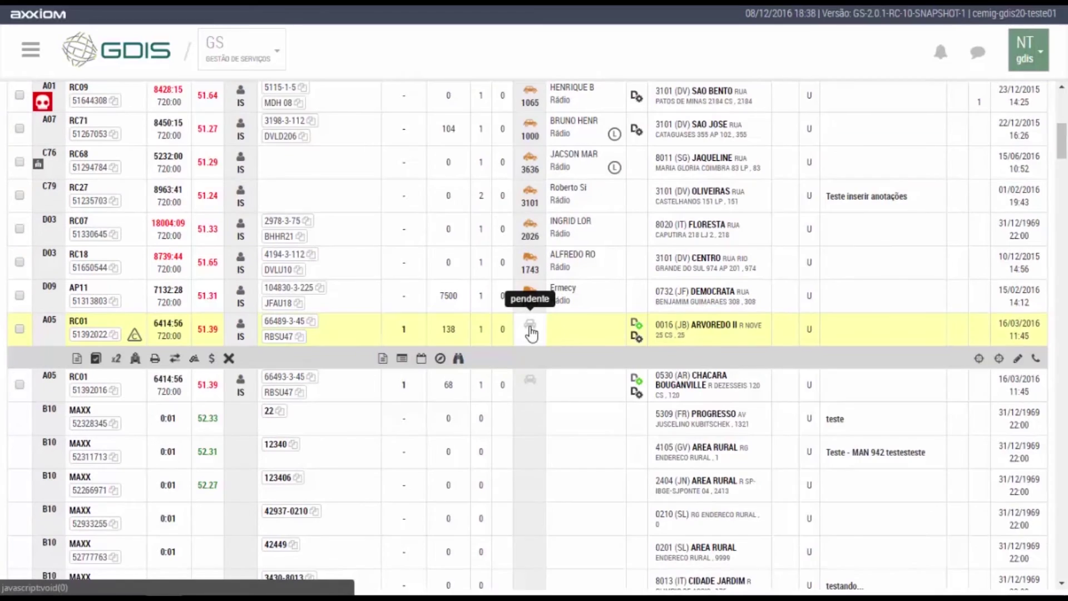
pyautogui.click(530, 331)
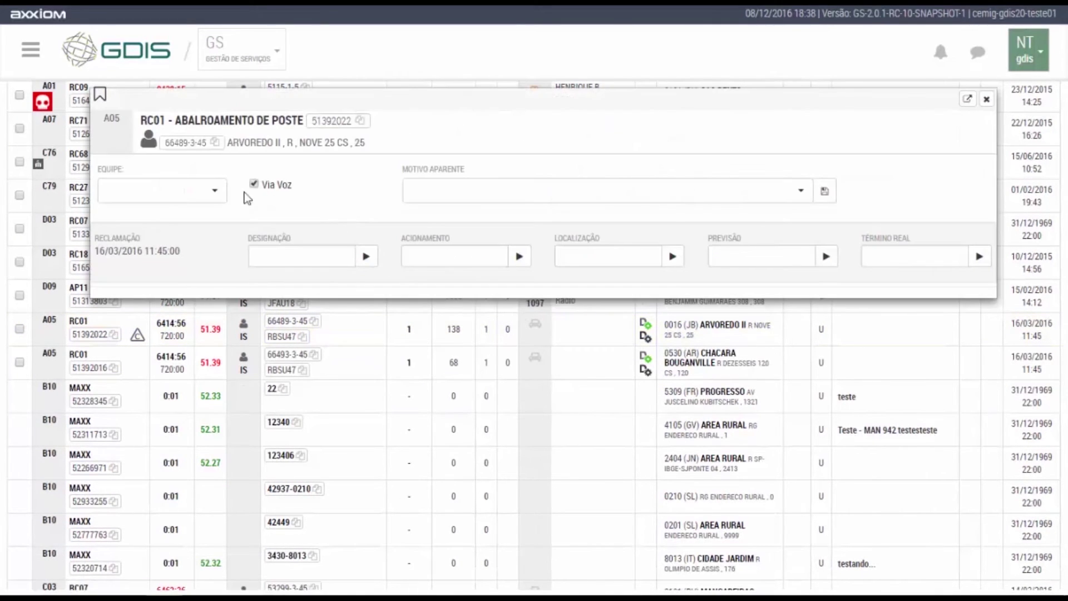
# Close the service details without choosing a team or apparent cause, returning to the list top.
pyautogui.click(149, 191)
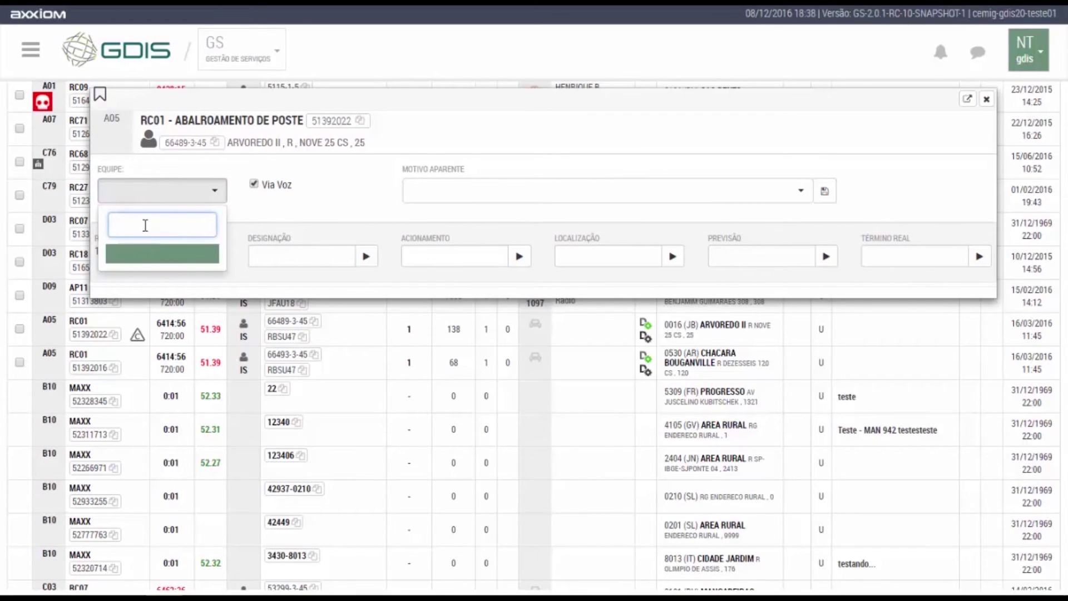
pyautogui.click(370, 209)
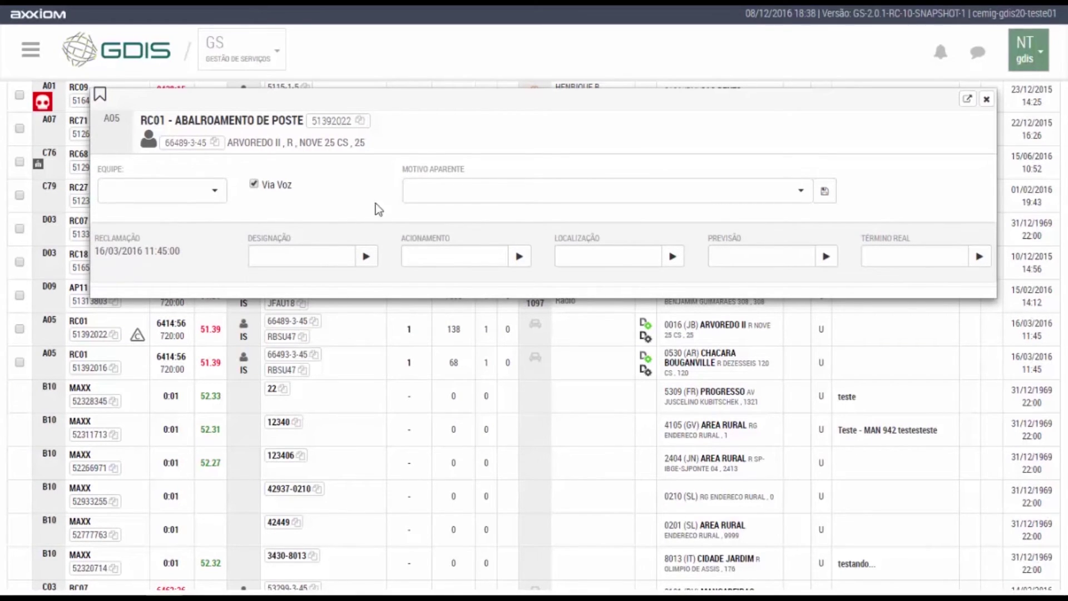
pyautogui.click(485, 190)
pyautogui.click(326, 200)
pyautogui.click(253, 185)
pyautogui.click(986, 99)
pyautogui.scroll(10, 349, 185)
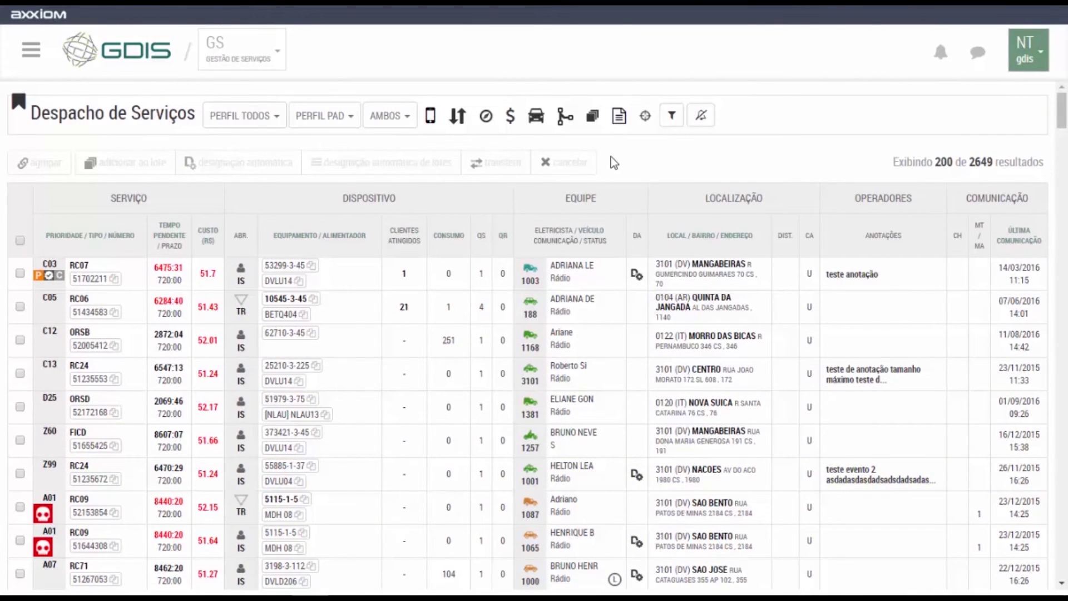
pyautogui.click(536, 120)
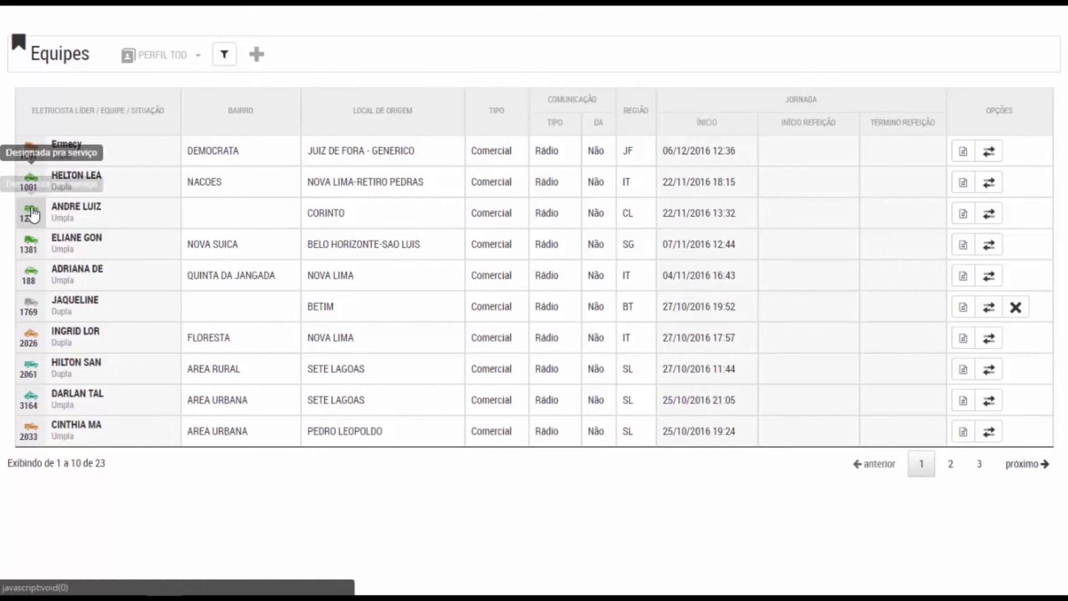
pyautogui.click(964, 214)
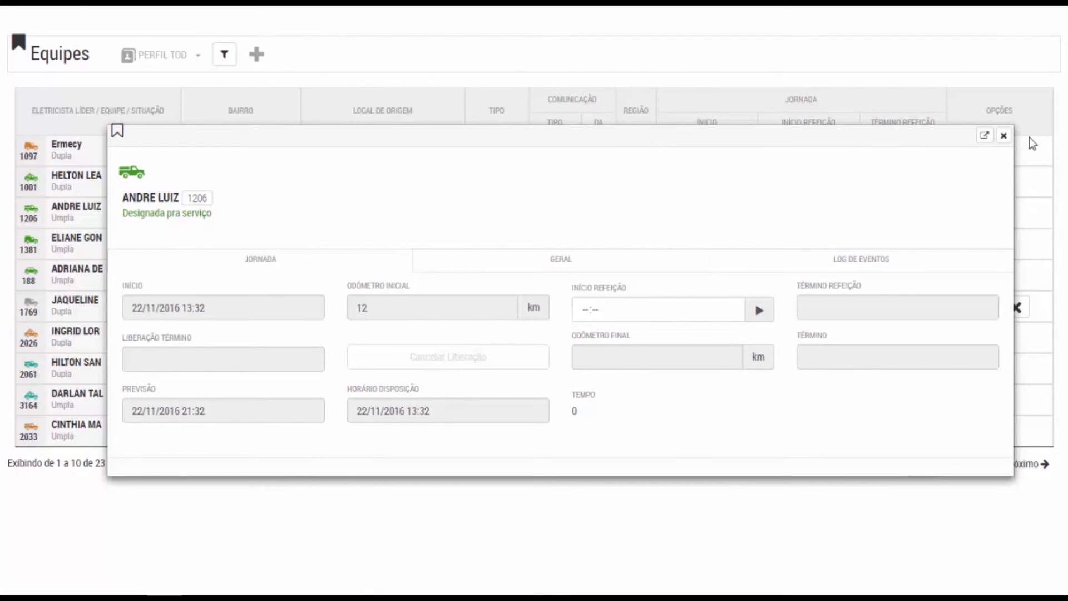
pyautogui.click(1005, 137)
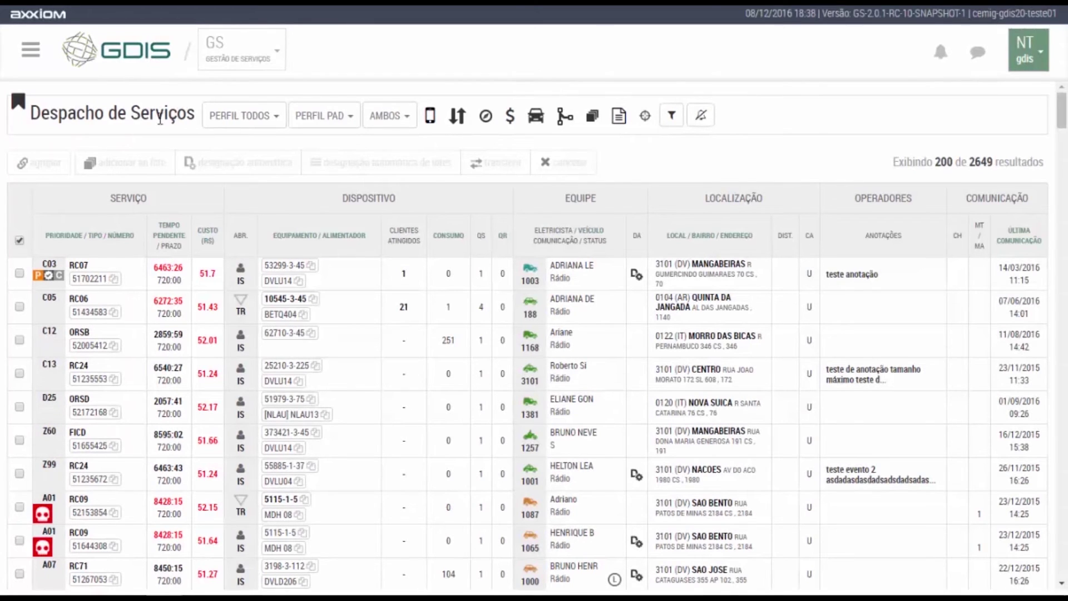
# Go to Despachante > Mensagens Centralizadas.
pyautogui.click(31, 50)
pyautogui.click(42, 125)
pyautogui.click(47, 172)
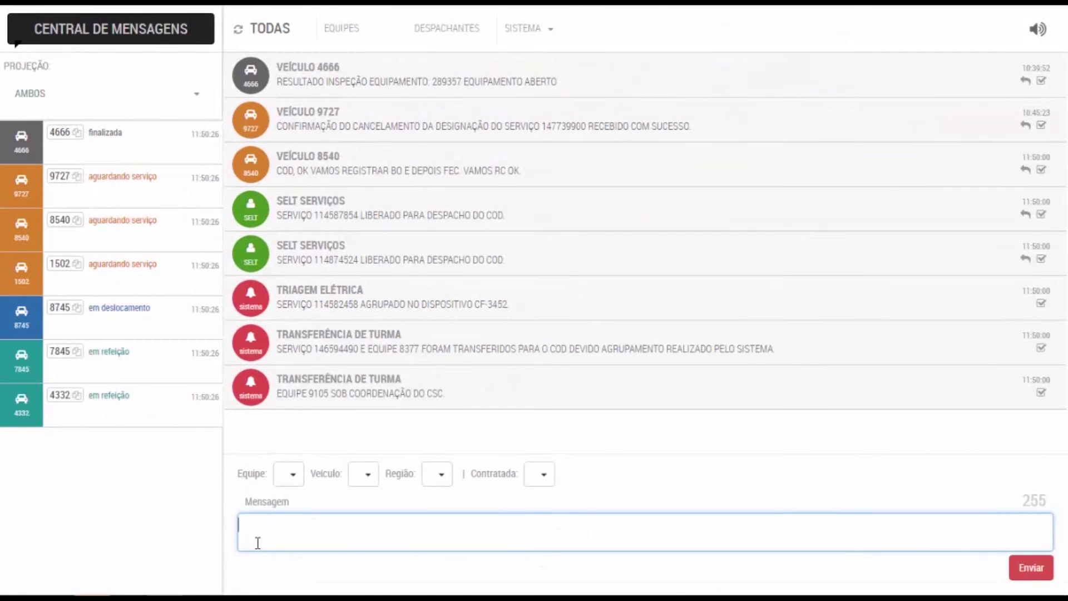
# Send the message 'FAVOR ENTRAR EM CONTATO COM O COD' to the teams.
pyautogui.write('FAVOR ENT')
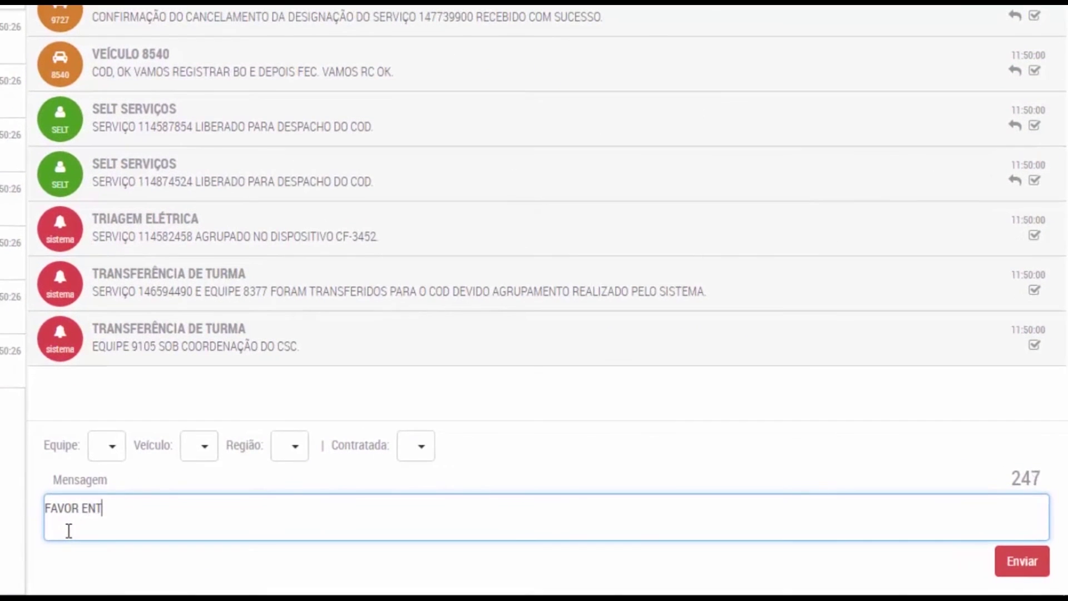
pyautogui.write('RAR EM CONTATO')
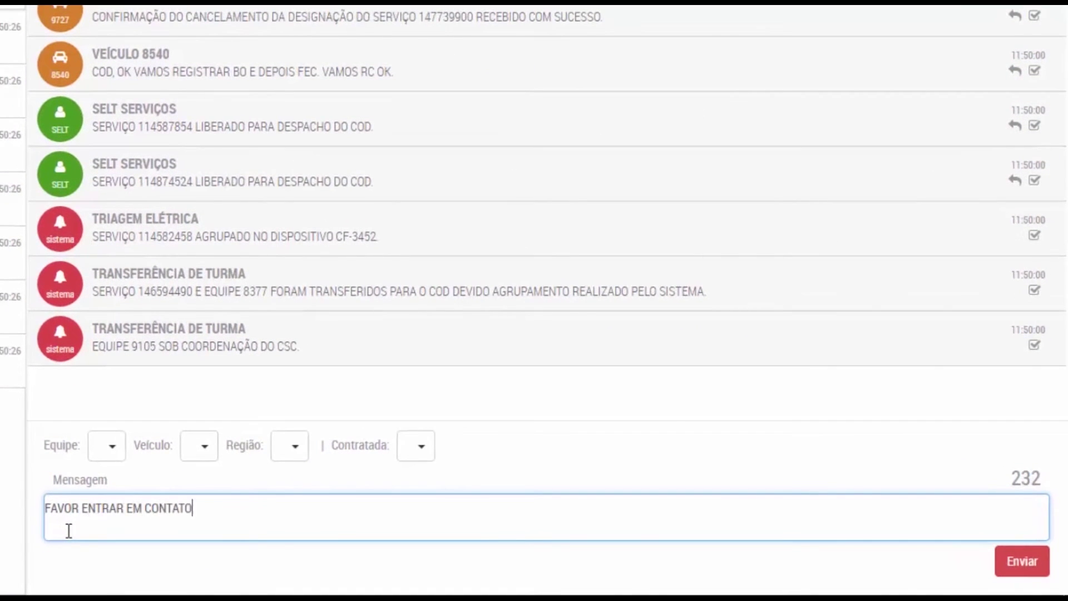
pyautogui.write(' COM O COD')
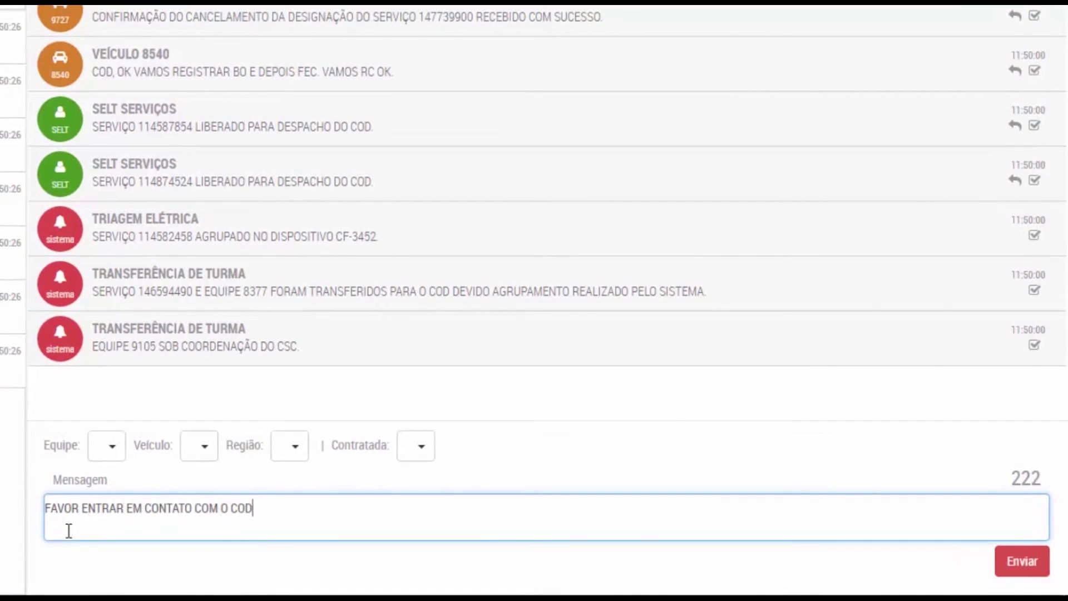
pyautogui.click(1014, 560)
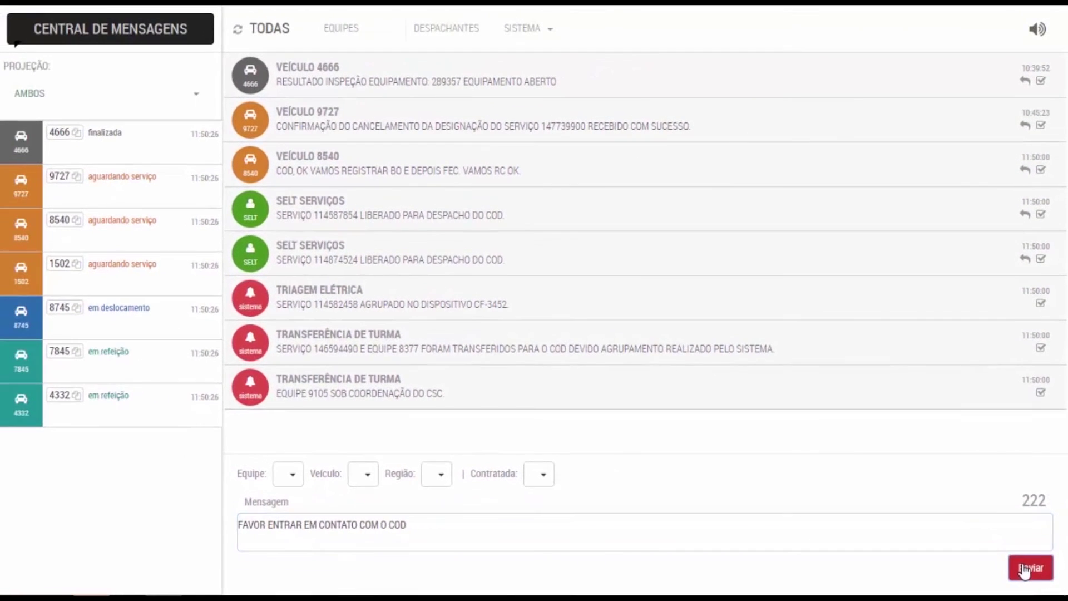
pyautogui.click(529, 34)
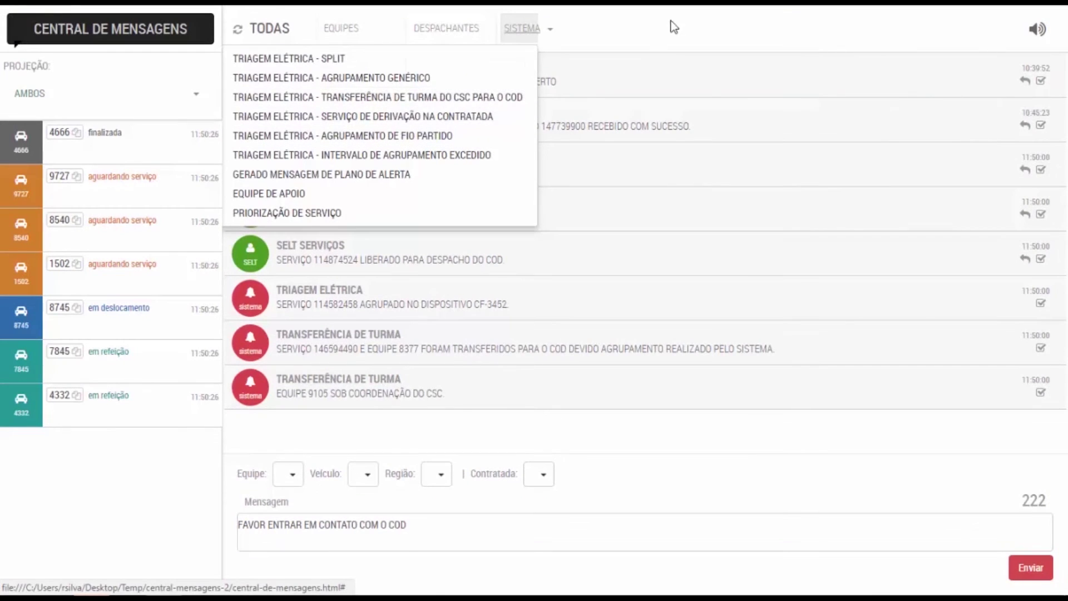
pyautogui.click(637, 44)
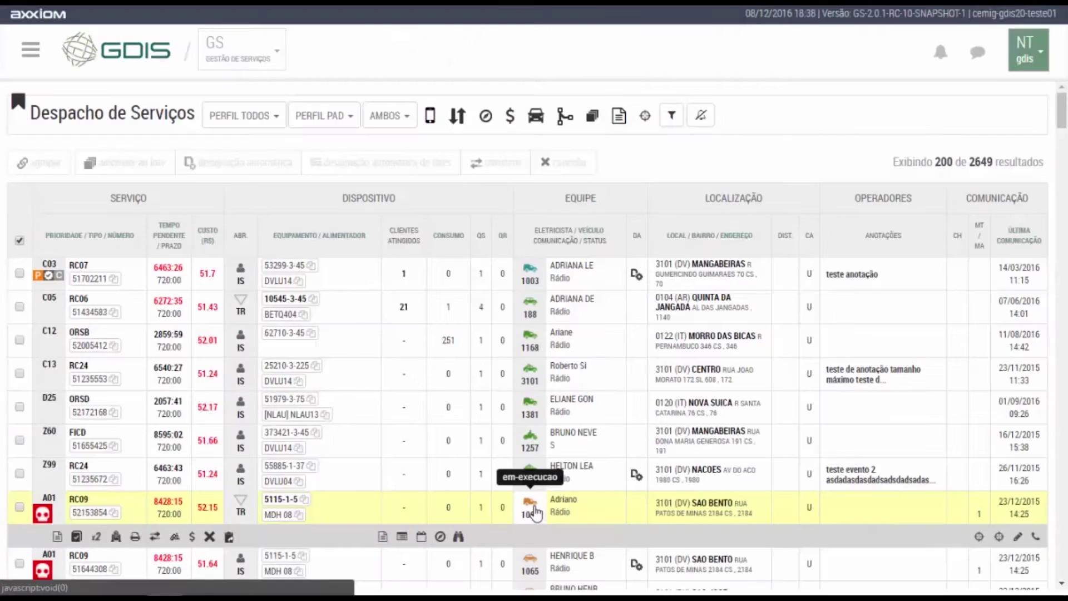
pyautogui.click(645, 117)
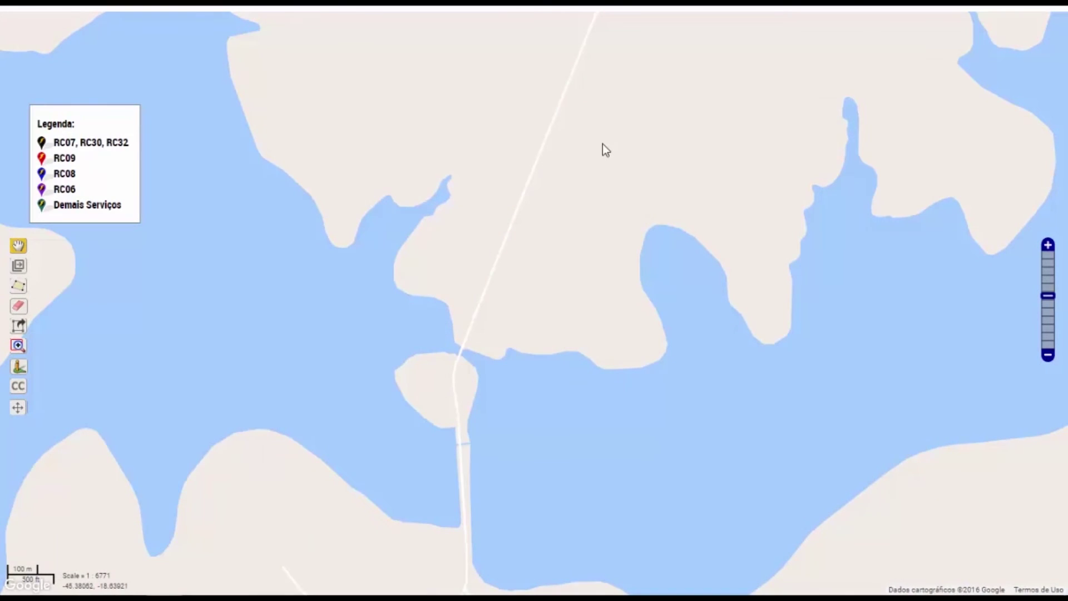
pyautogui.scroll(-1, 603, 144)
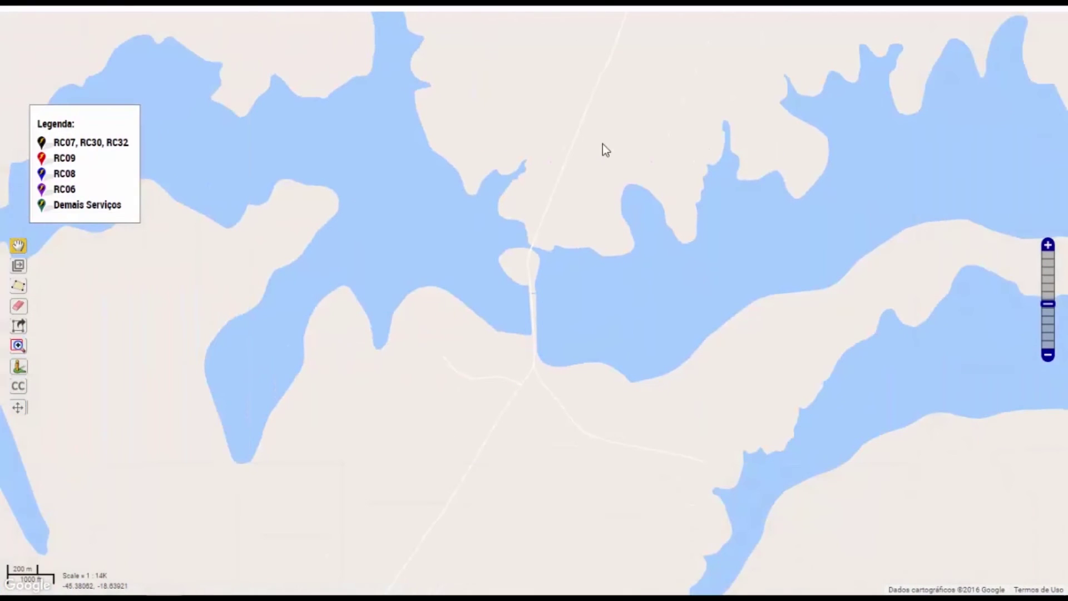
pyautogui.scroll(-3, 603, 145)
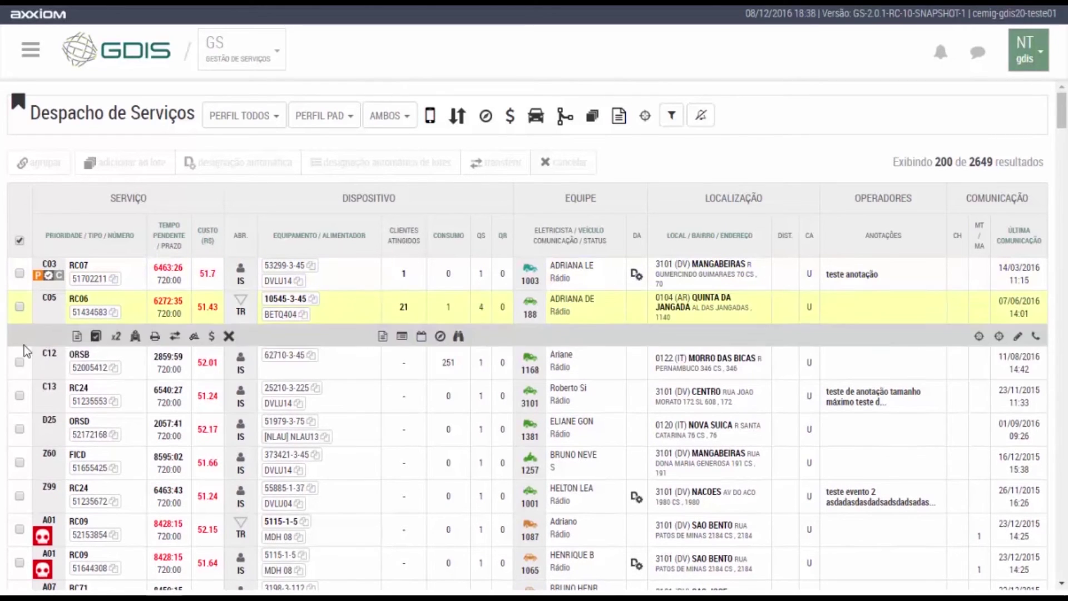
# Check the four C05 RC07 services in the dispatch list.
pyautogui.scroll(-8, 41, 380)
pyautogui.scroll(-1, 42, 378)
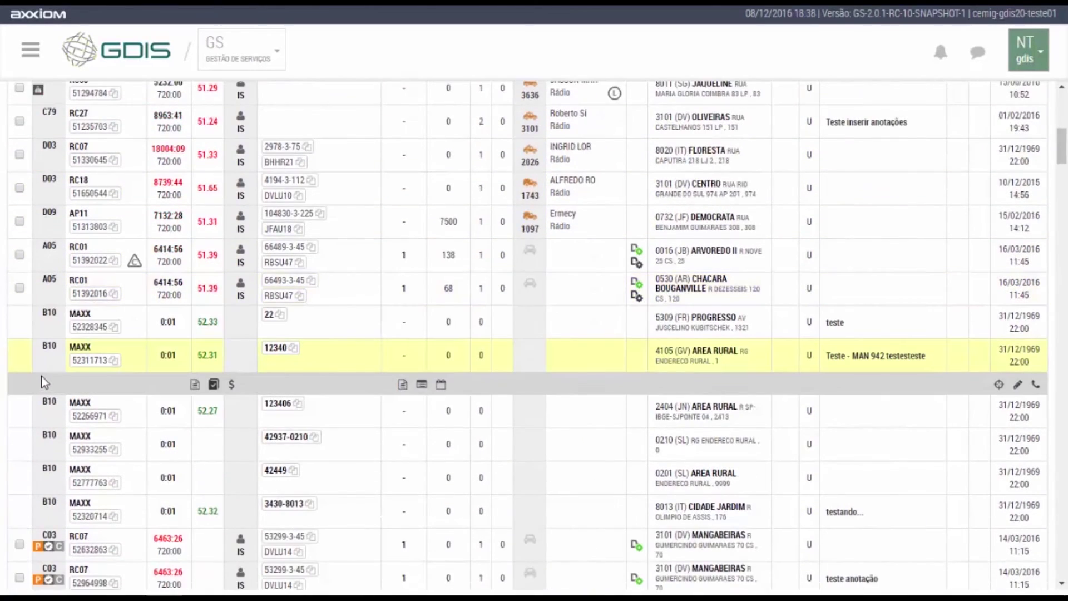
pyautogui.scroll(-5, 27, 350)
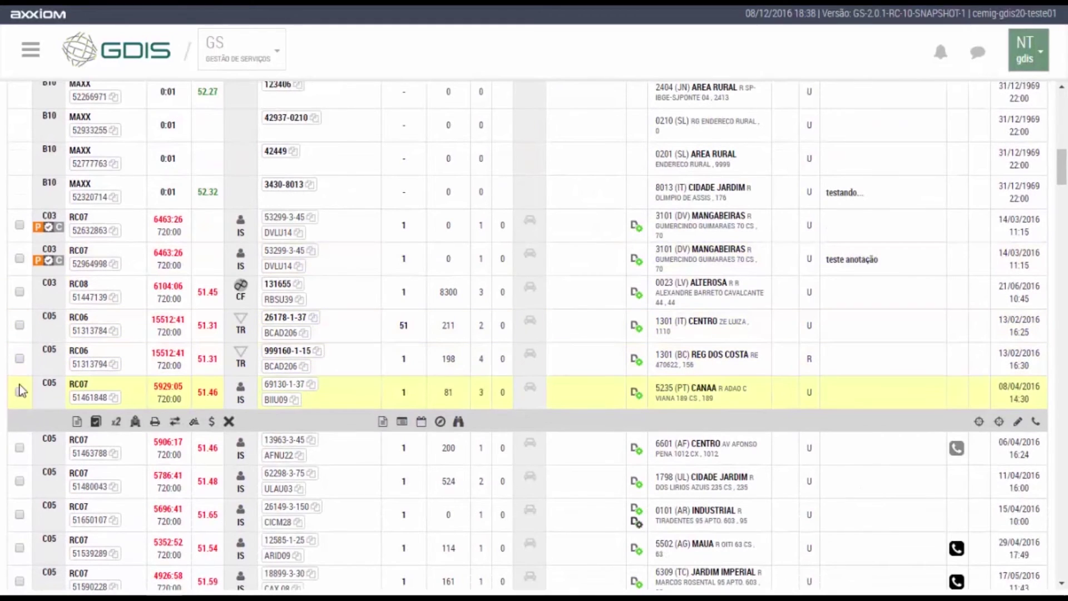
pyautogui.click(20, 391)
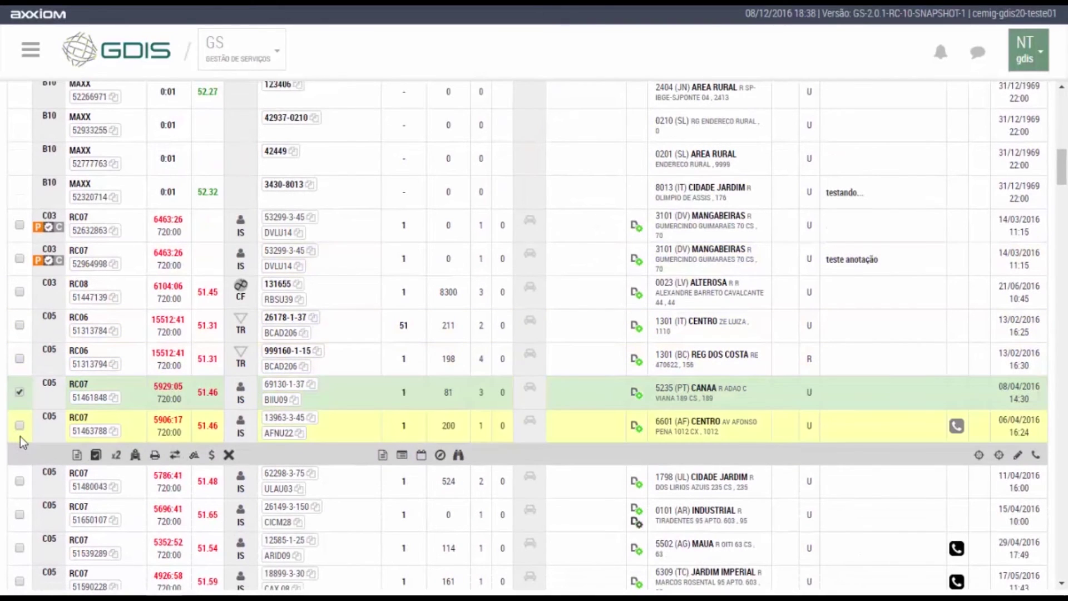
pyautogui.click(19, 425)
pyautogui.click(20, 458)
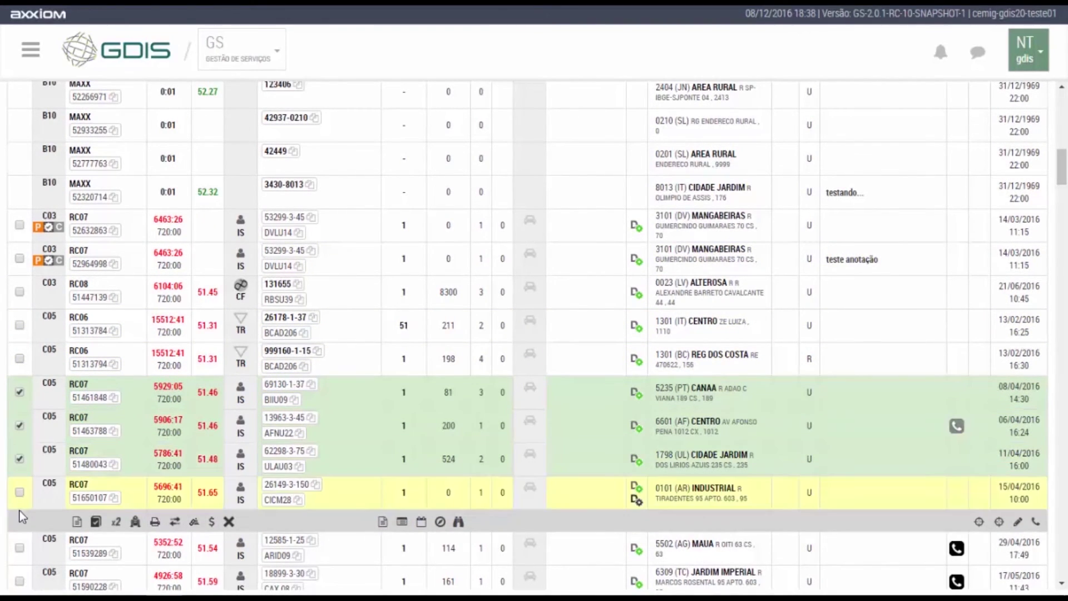
pyautogui.click(20, 494)
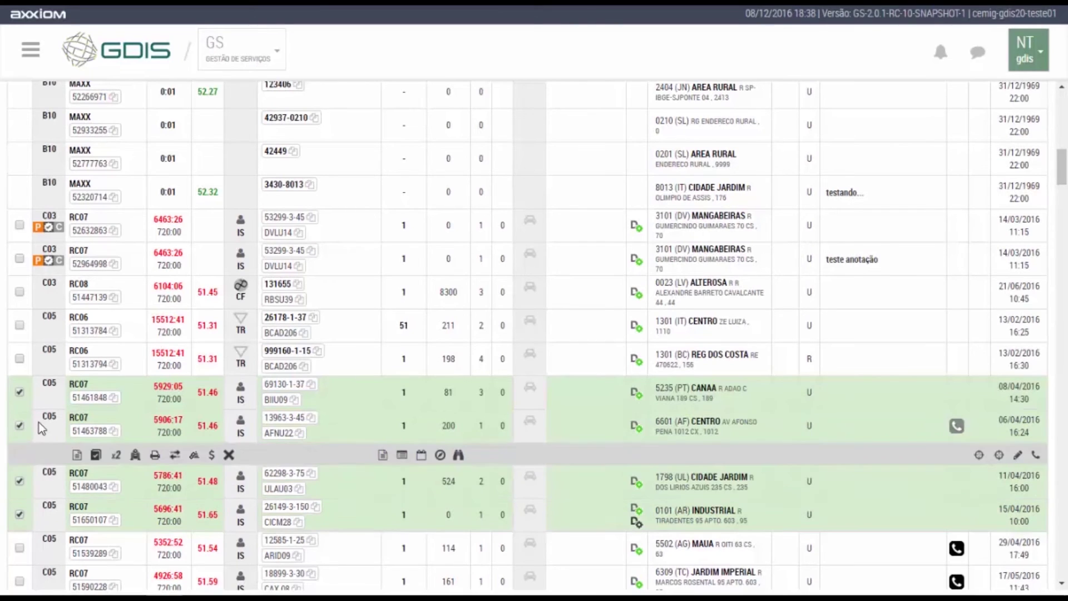
pyautogui.scroll(11, 40, 421)
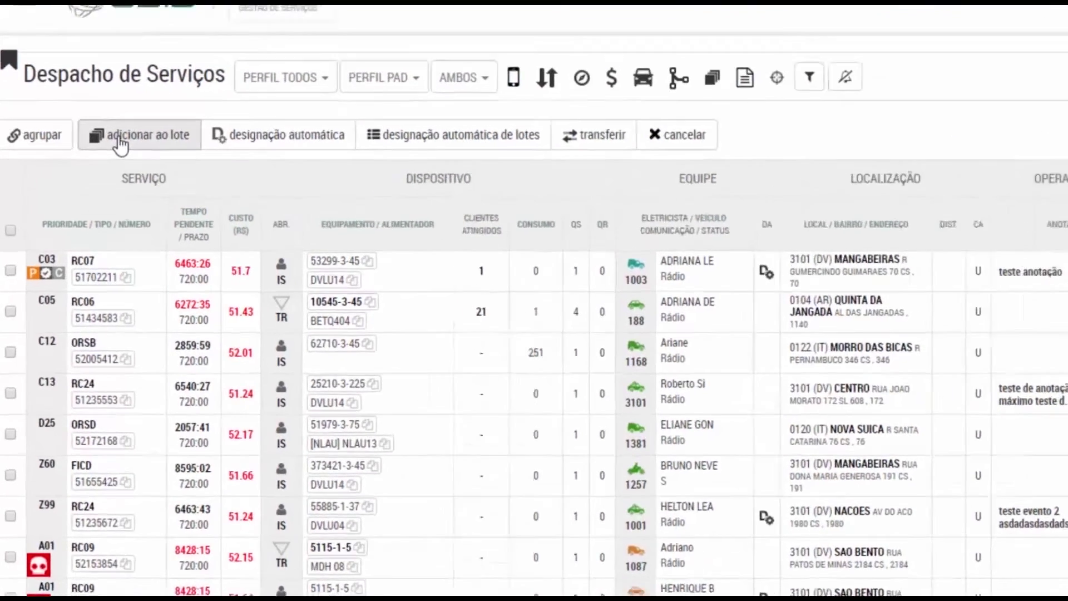
# Automatically assign the selected services to vehicle 1184 - IT, skipping the batch option.
pyautogui.click(107, 167)
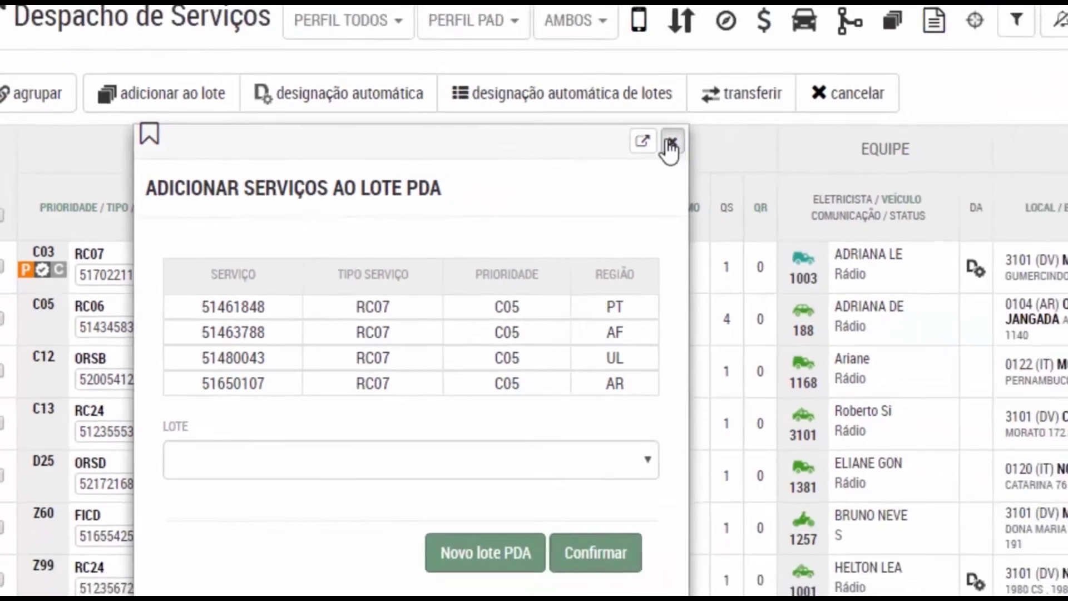
pyautogui.click(893, 90)
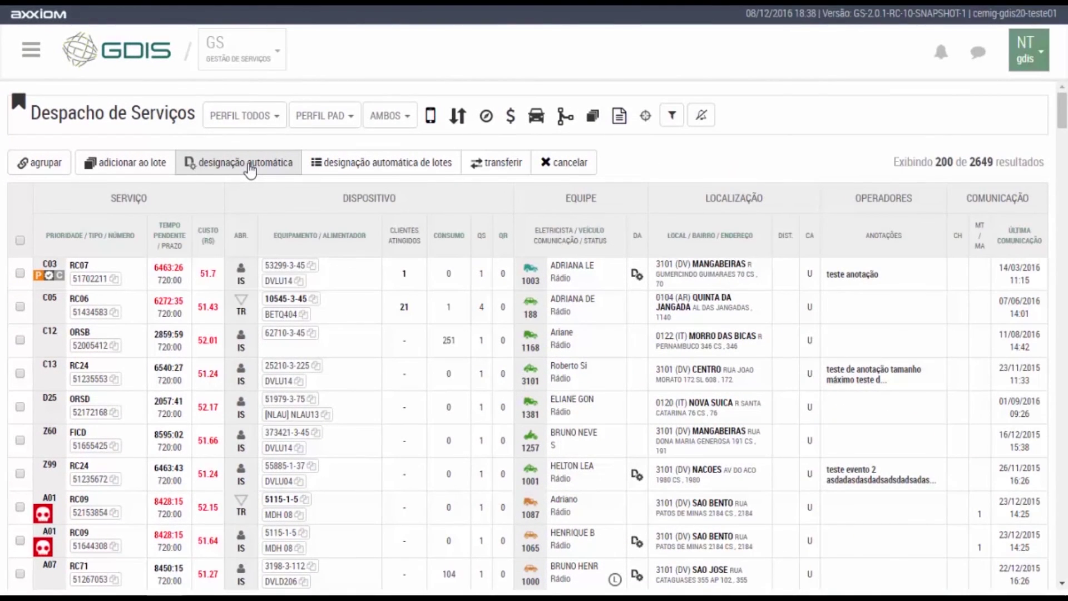
pyautogui.click(249, 167)
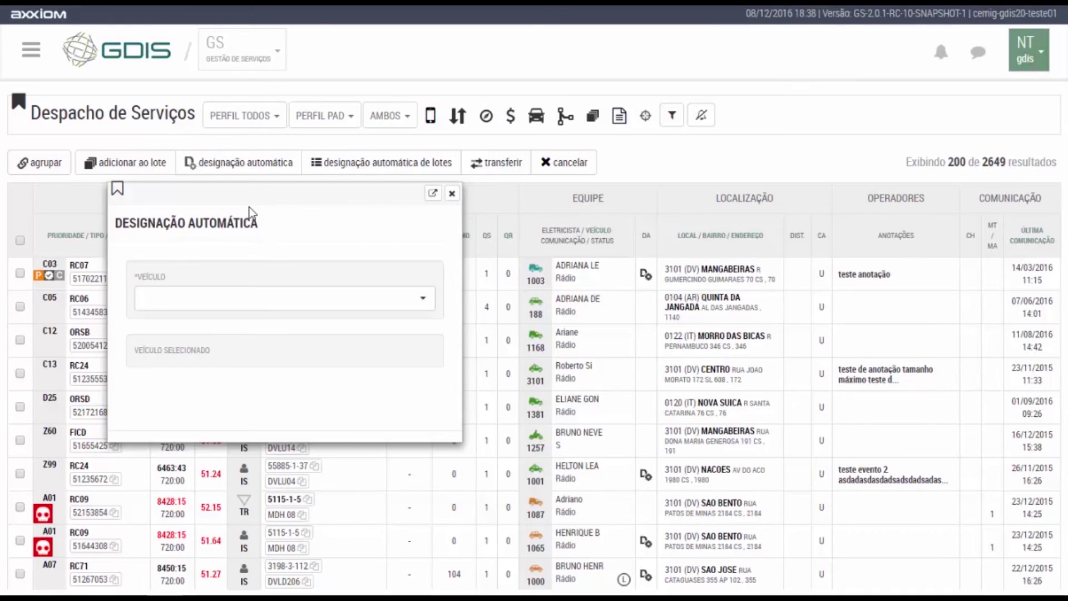
pyautogui.click(269, 300)
pyautogui.click(212, 384)
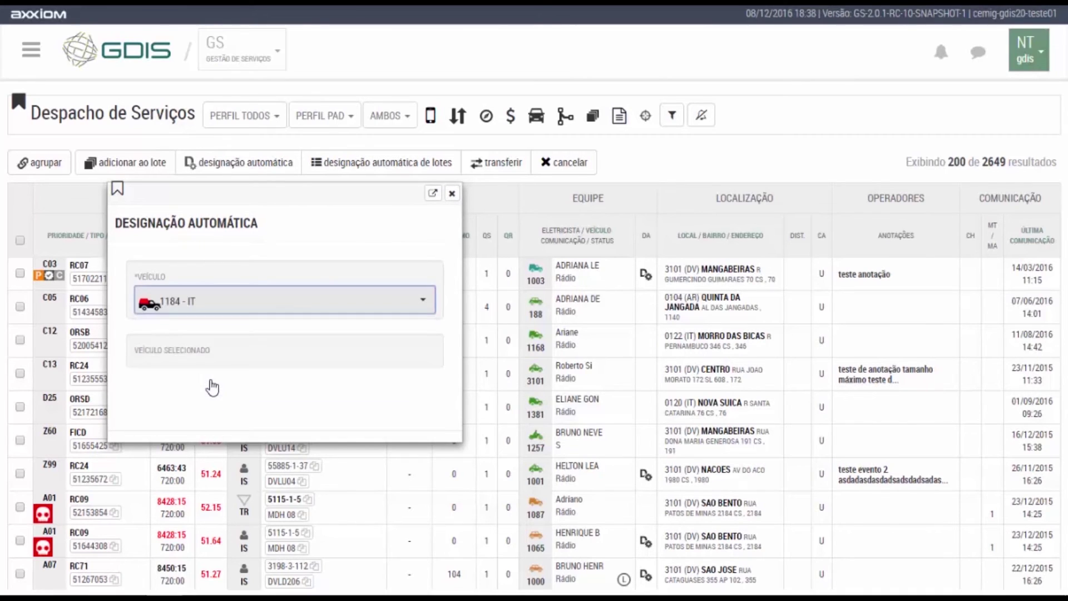
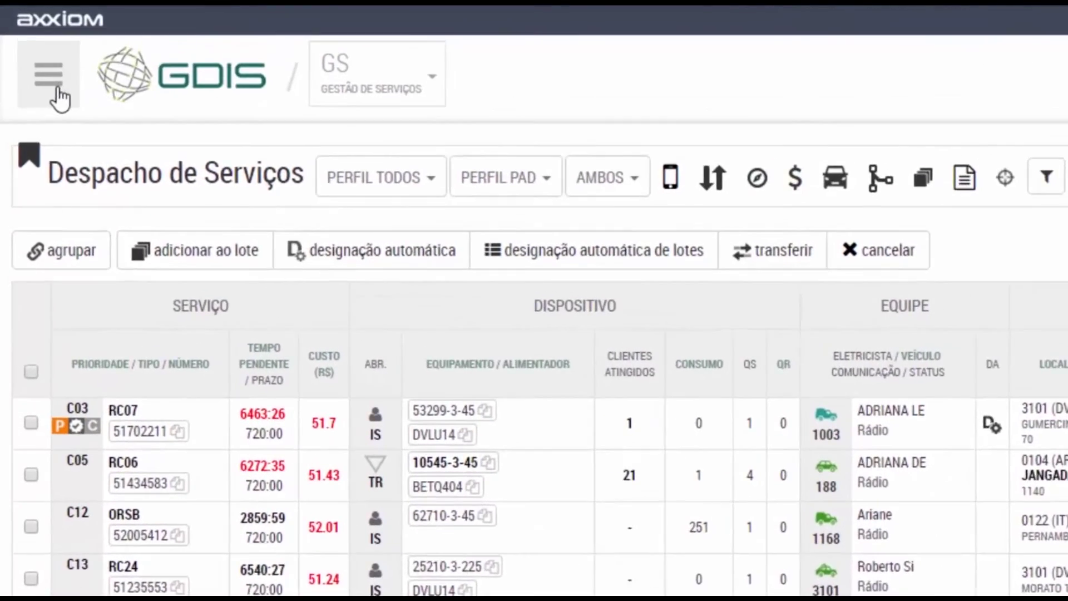
# Browse the GS Operação, Equipe de Campo, Relatórios, Cadastros Básicos and Qualidade menus, ending at Relatórios > Equipe de campo.
pyautogui.click(32, 52)
pyautogui.click(51, 128)
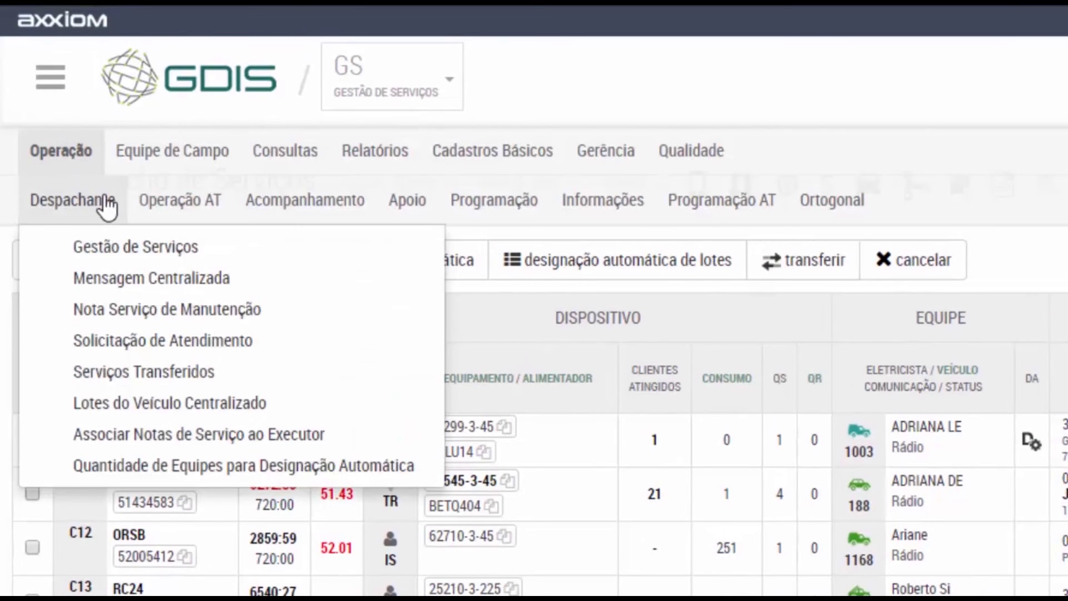
pyautogui.moveTo(291, 215)
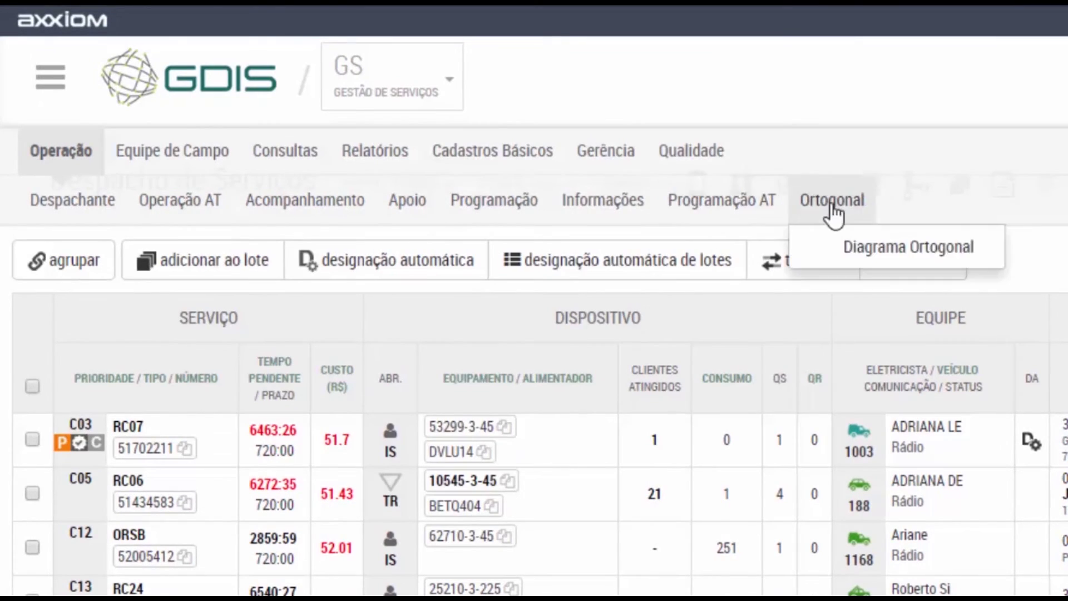
pyautogui.moveTo(175, 158)
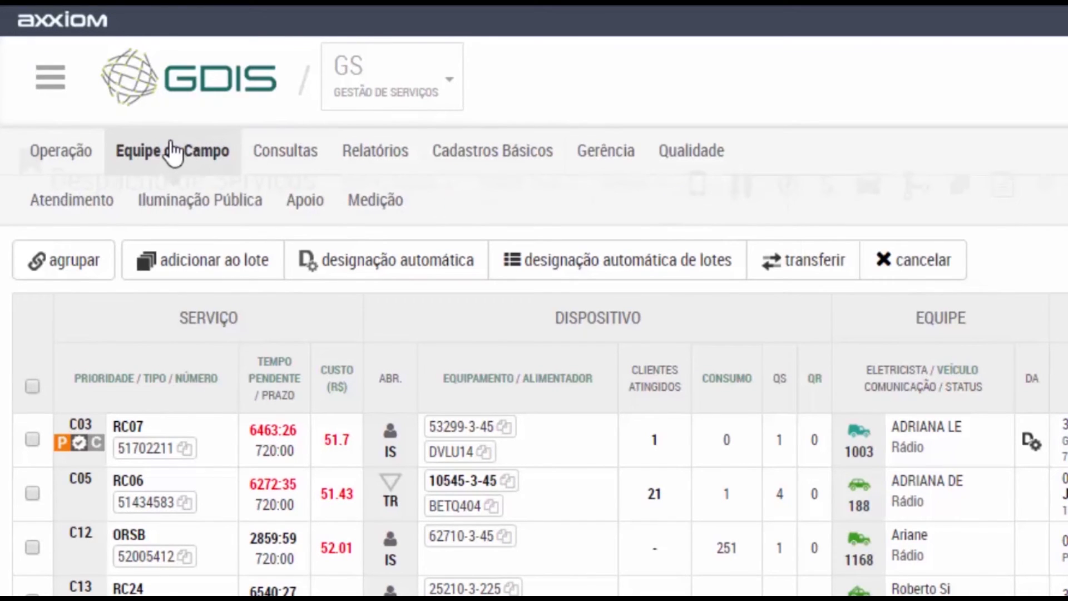
pyautogui.moveTo(333, 206)
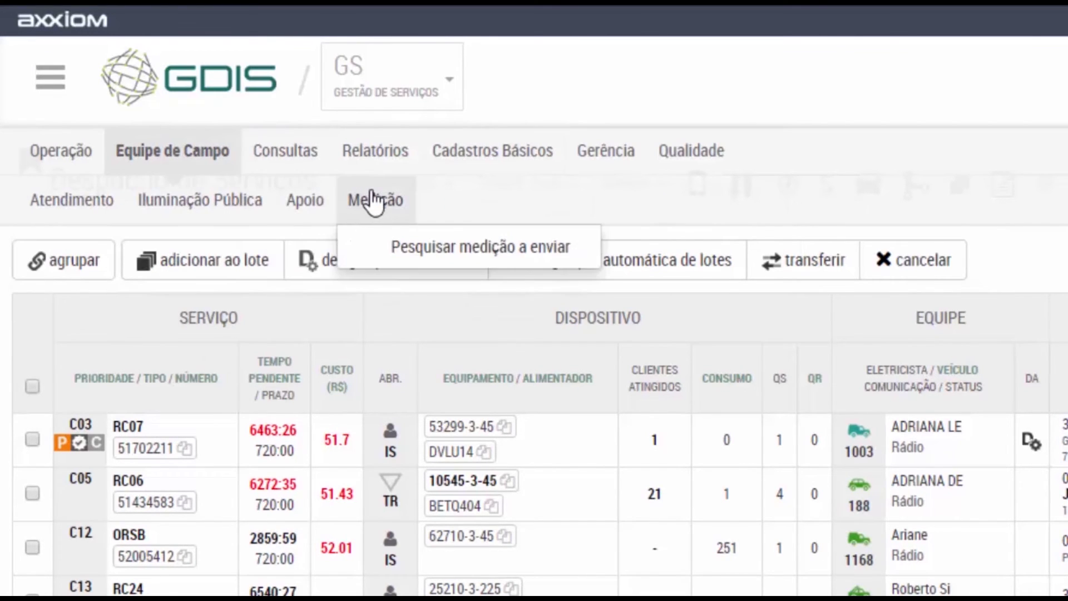
pyautogui.moveTo(312, 162)
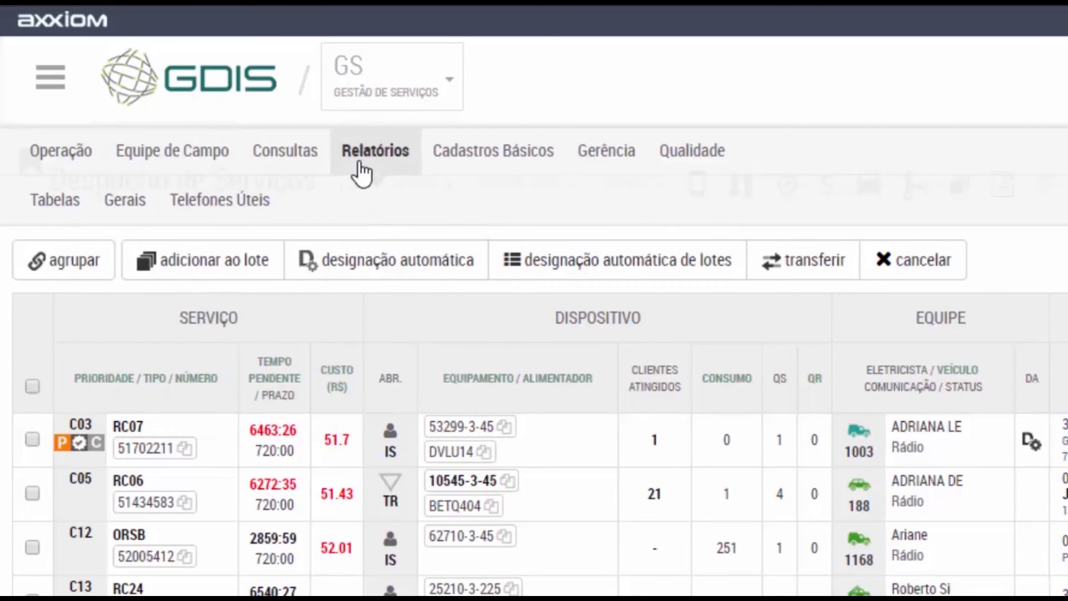
pyautogui.moveTo(358, 172)
pyautogui.moveTo(198, 217)
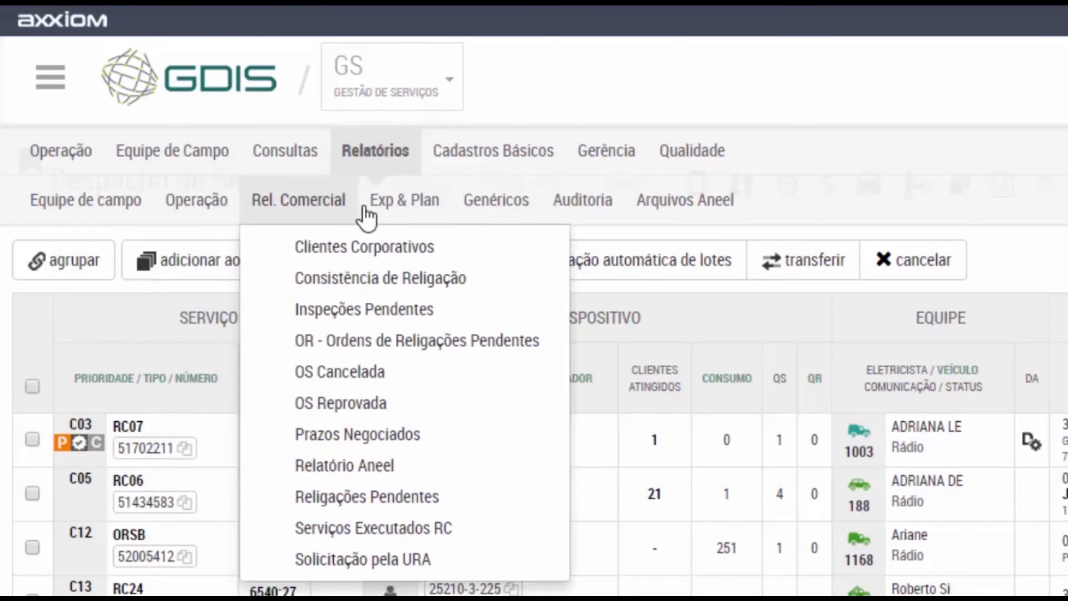
pyautogui.moveTo(668, 213)
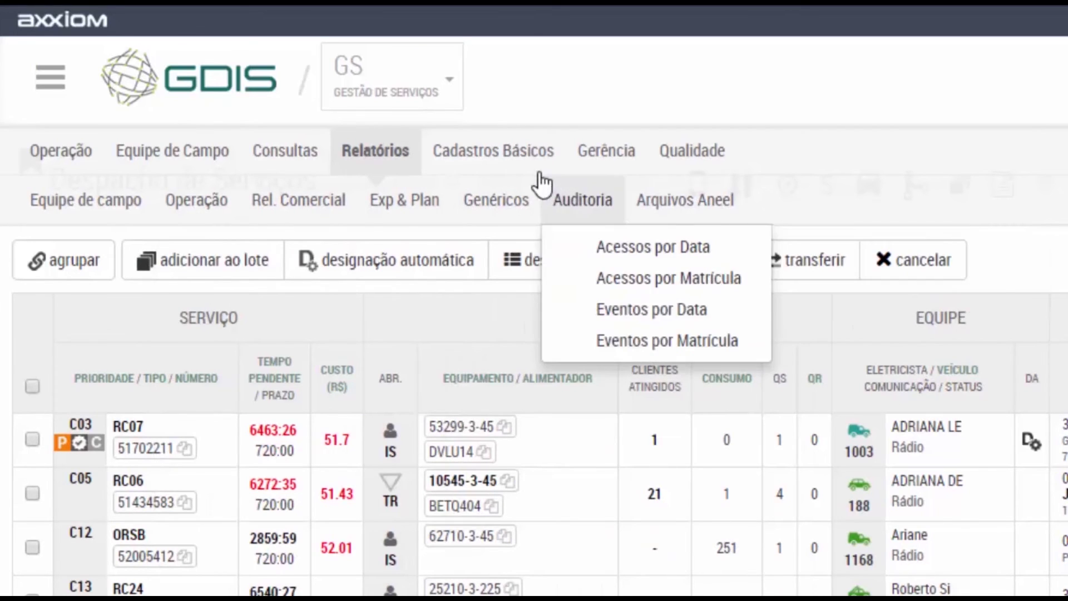
pyautogui.moveTo(515, 163)
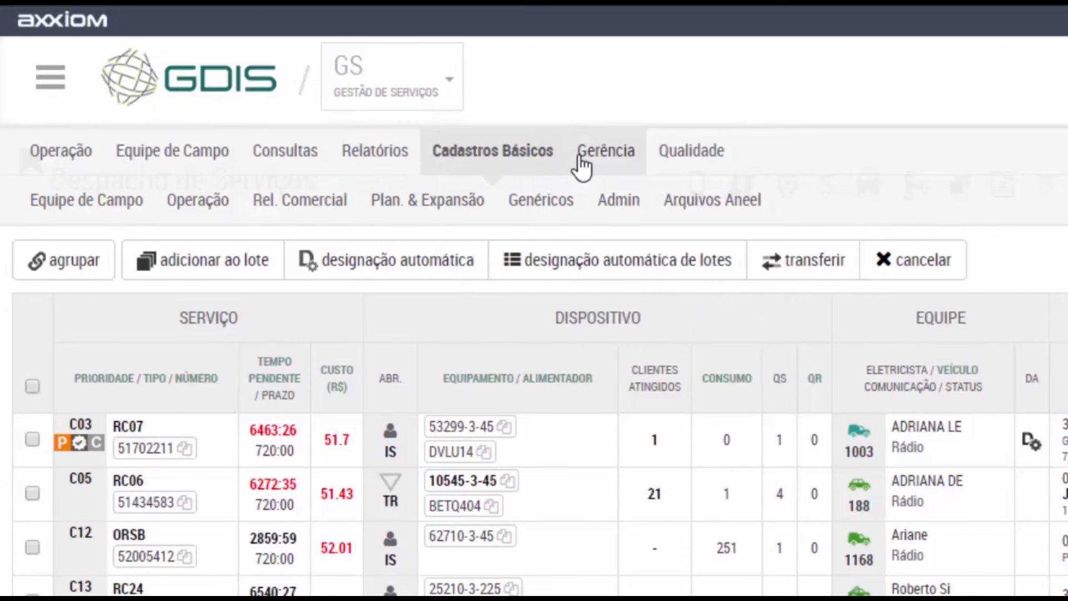
pyautogui.moveTo(673, 157)
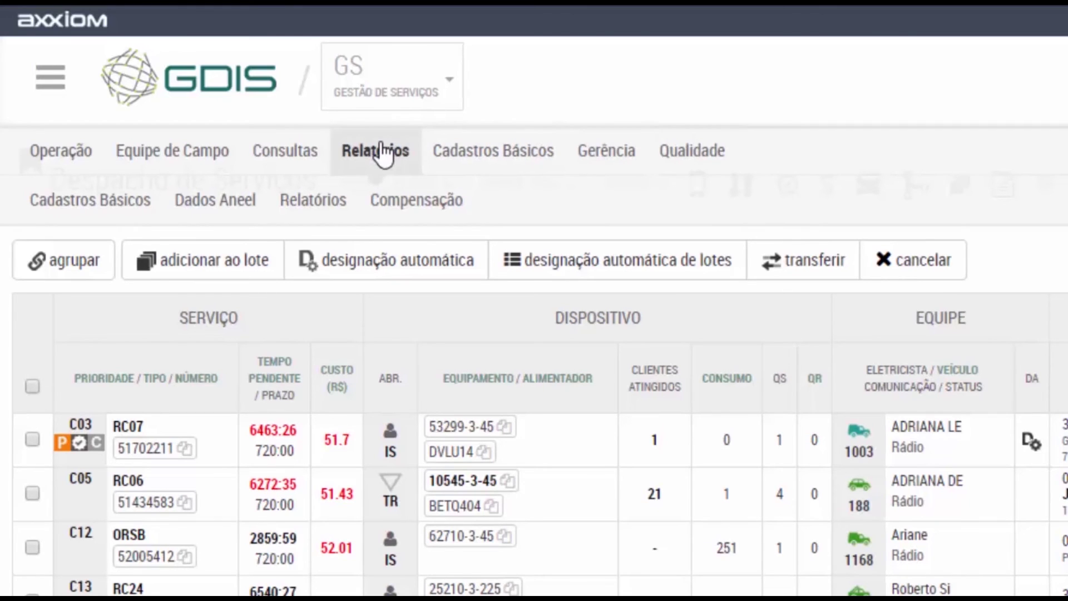
pyautogui.moveTo(379, 155)
pyautogui.moveTo(100, 207)
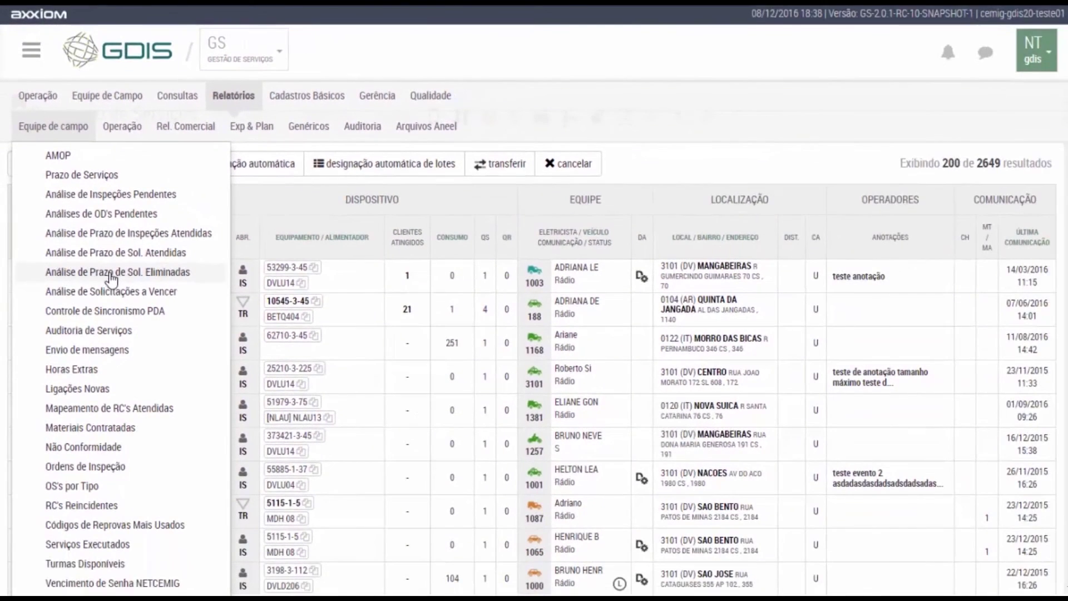
# Look over the Mapeamento de RC's Atendidas report form, then head back to the GDIS home page.
pyautogui.click(123, 489)
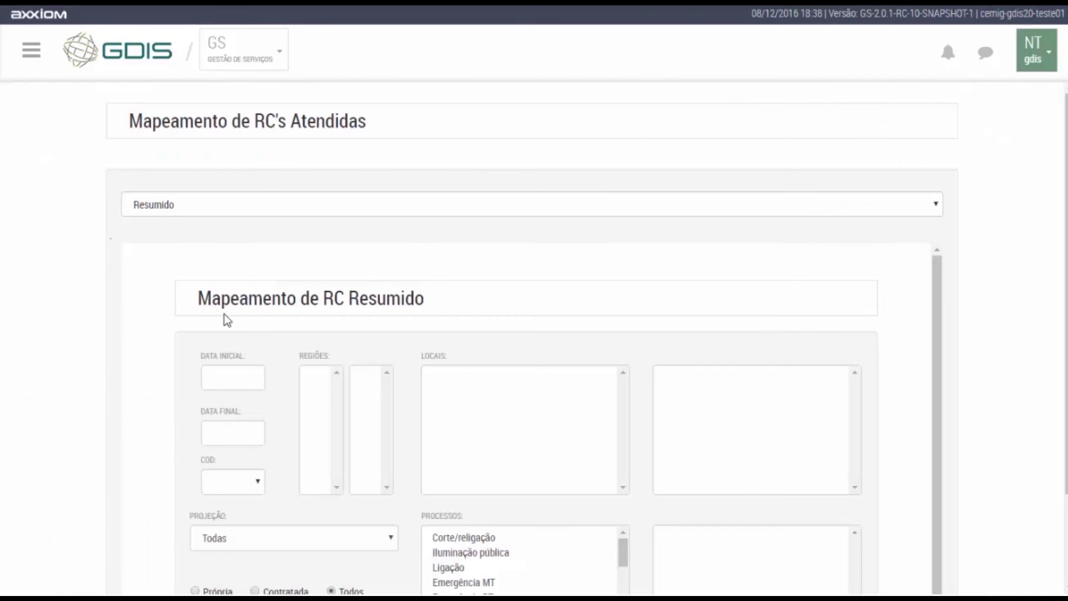
pyautogui.scroll(-2, 400, 233)
pyautogui.scroll(-1, 400, 228)
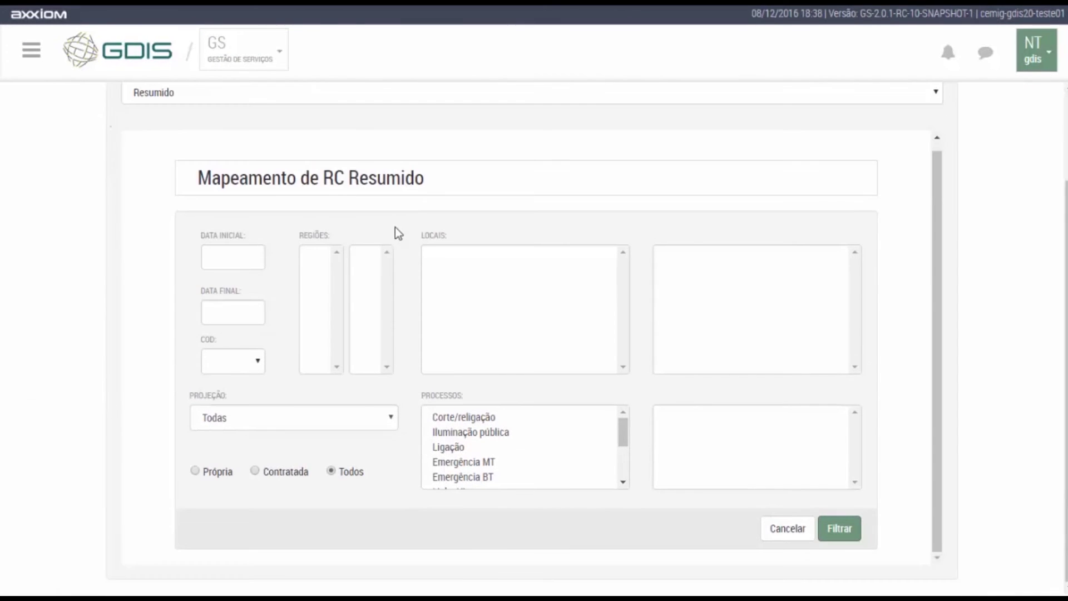
pyautogui.click(31, 51)
pyautogui.moveTo(35, 139)
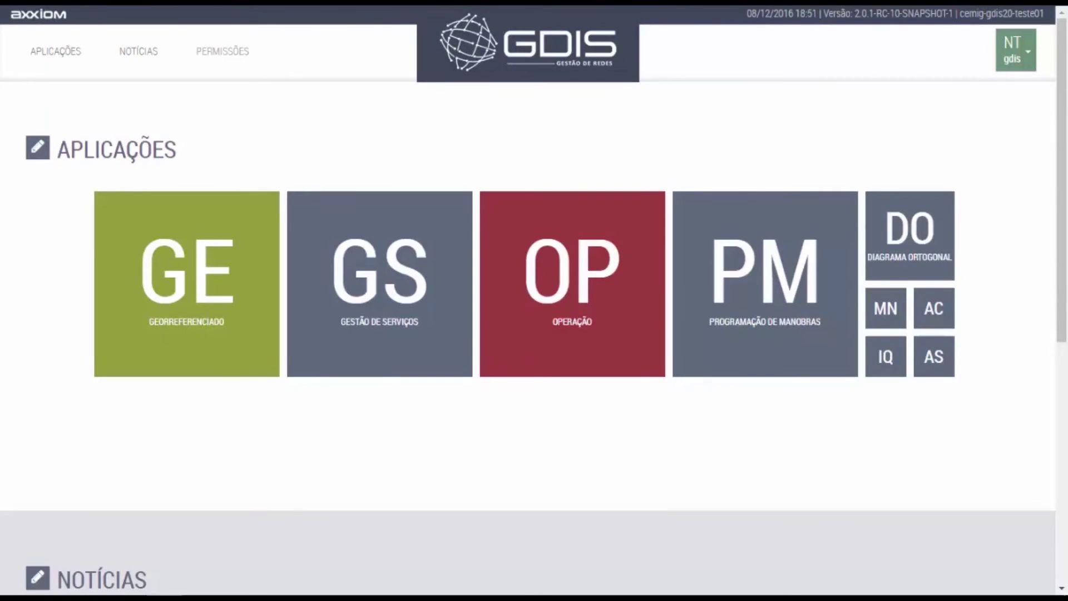
# Open the OP module's Pós-Operação > Correções de Manobra page.
pyautogui.click(523, 259)
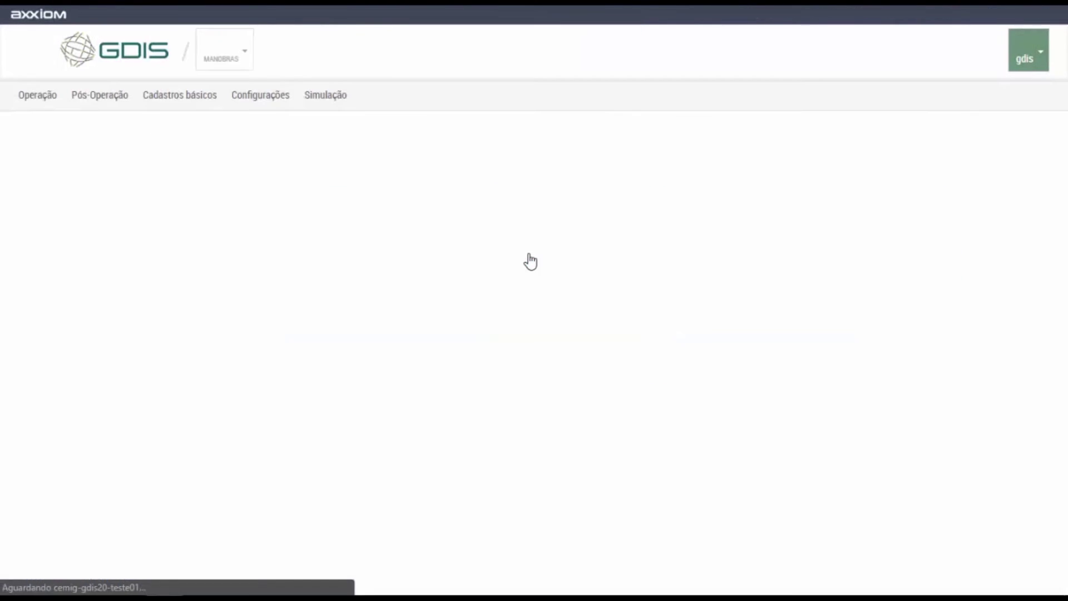
pyautogui.click(123, 99)
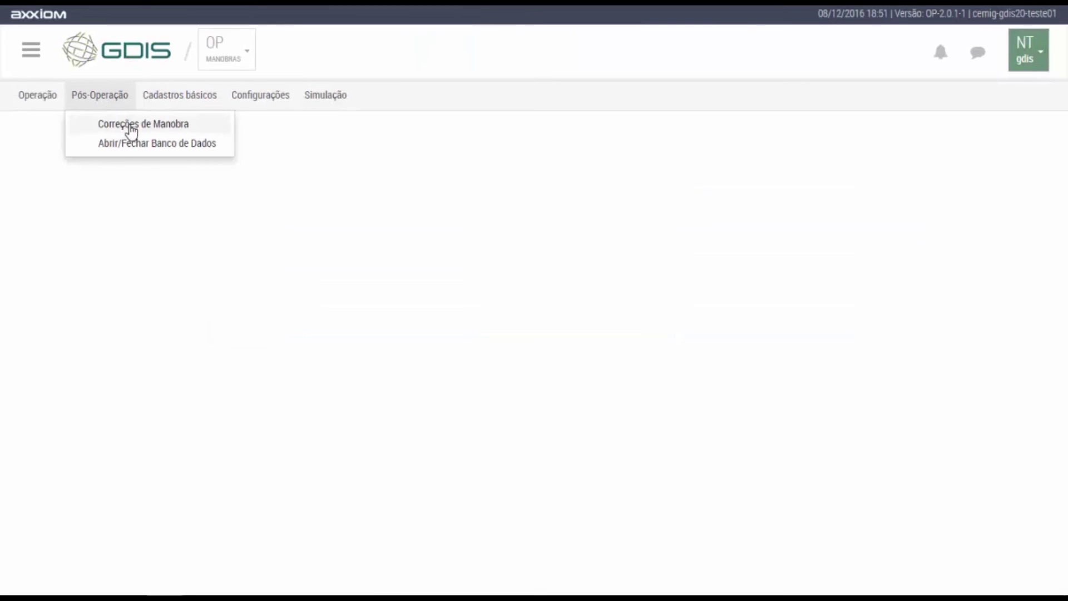
pyautogui.click(129, 124)
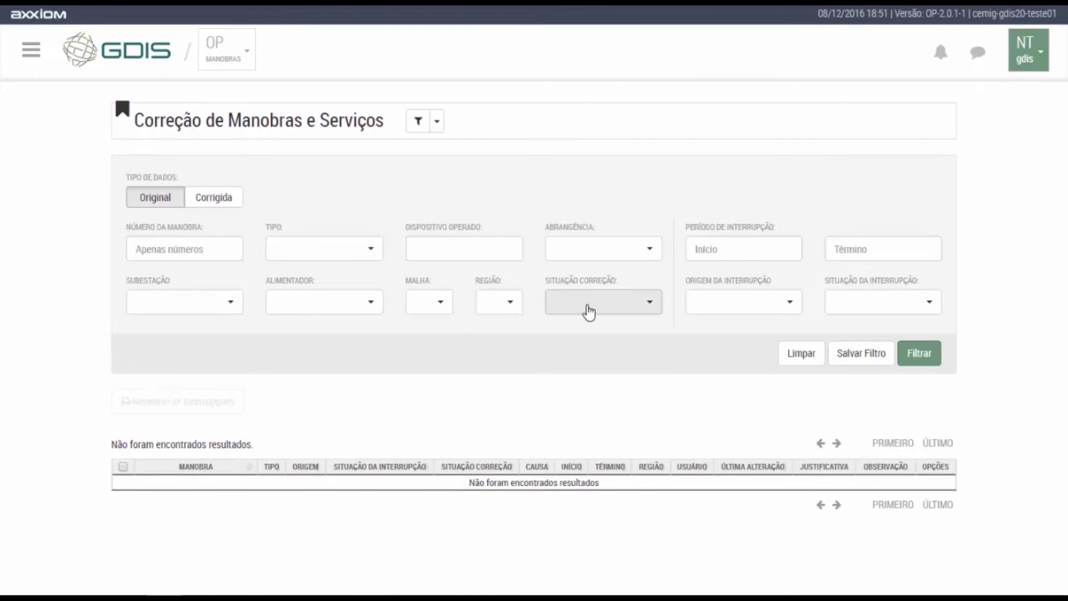
# Filter maneuvers by interruption period 1–29 November 2016 and open the matching maneuver's details.
pyautogui.click(695, 250)
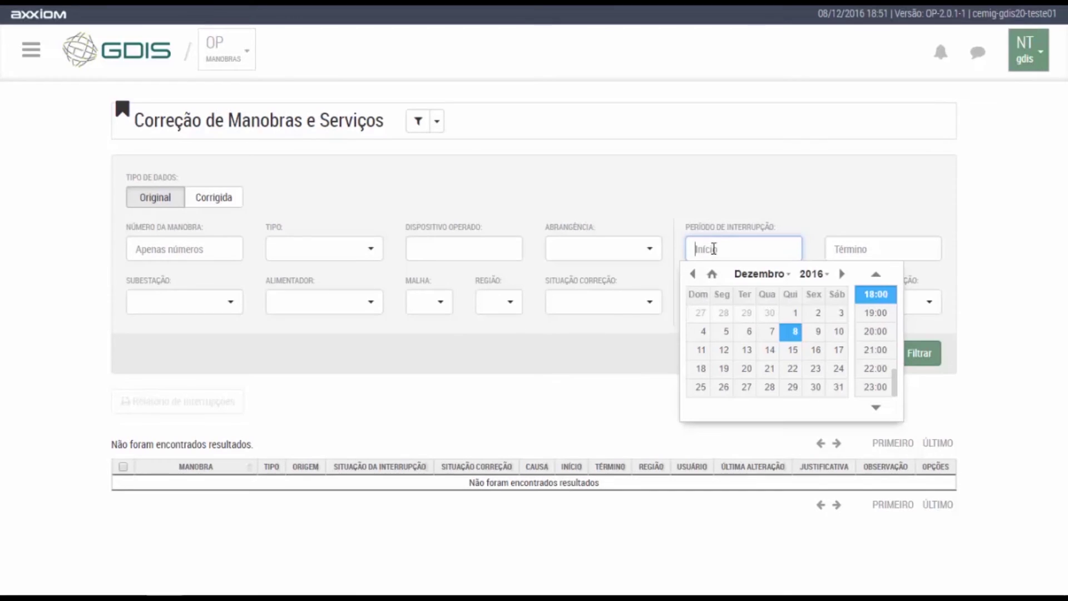
pyautogui.click(693, 273)
pyautogui.click(750, 313)
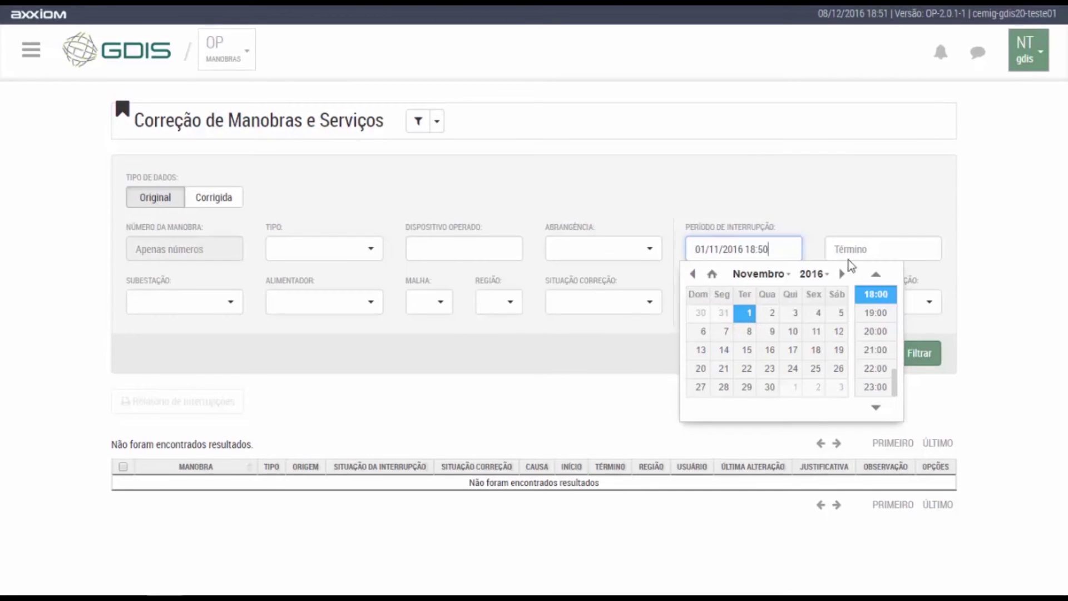
pyautogui.click(861, 250)
pyautogui.click(831, 274)
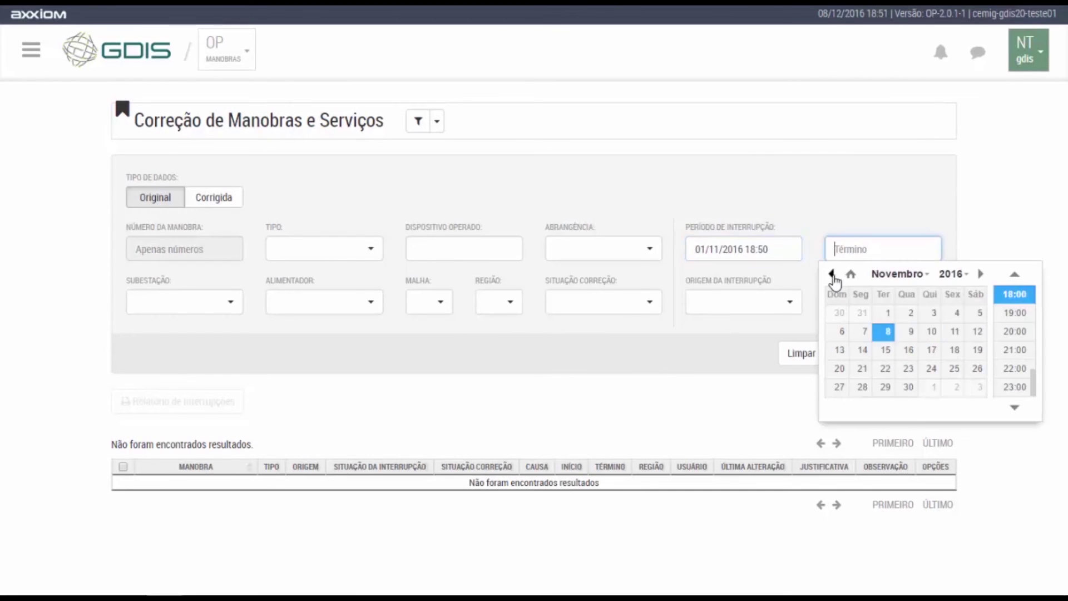
pyautogui.click(884, 387)
pyautogui.click(729, 385)
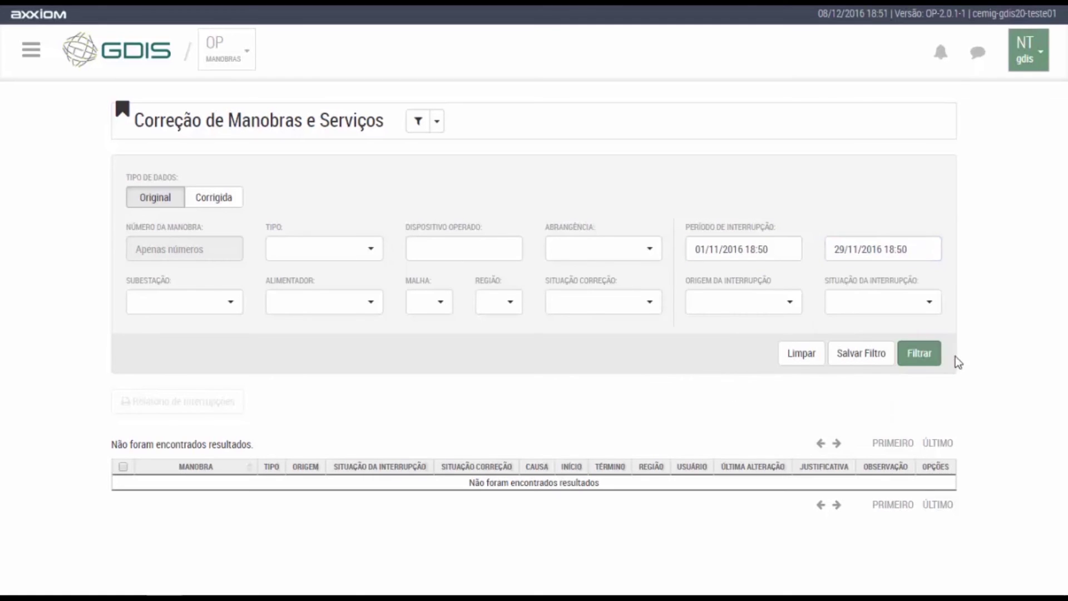
pyautogui.click(919, 354)
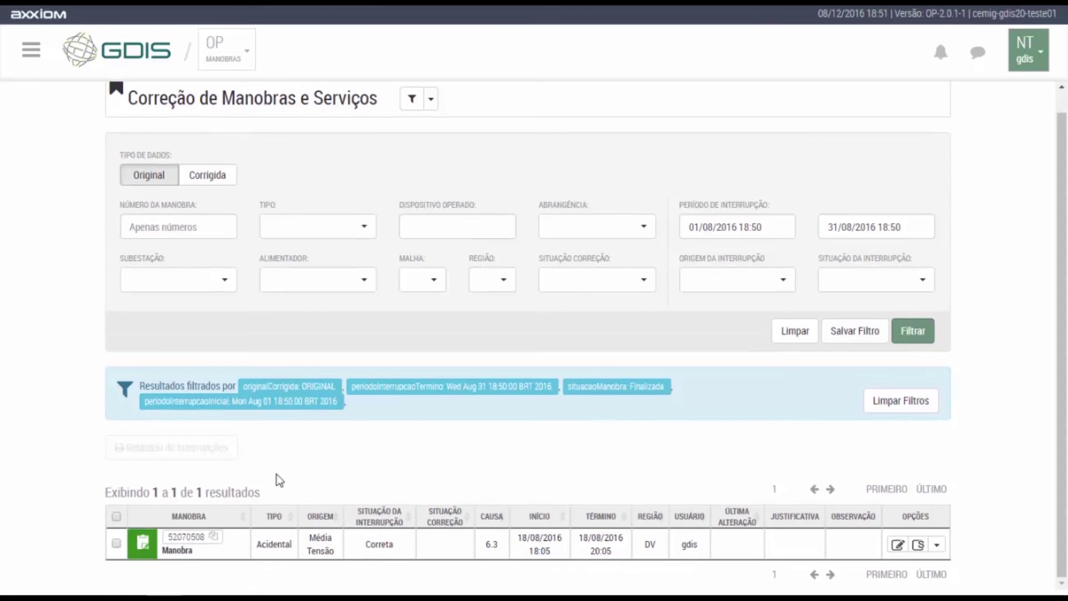
pyautogui.click(145, 548)
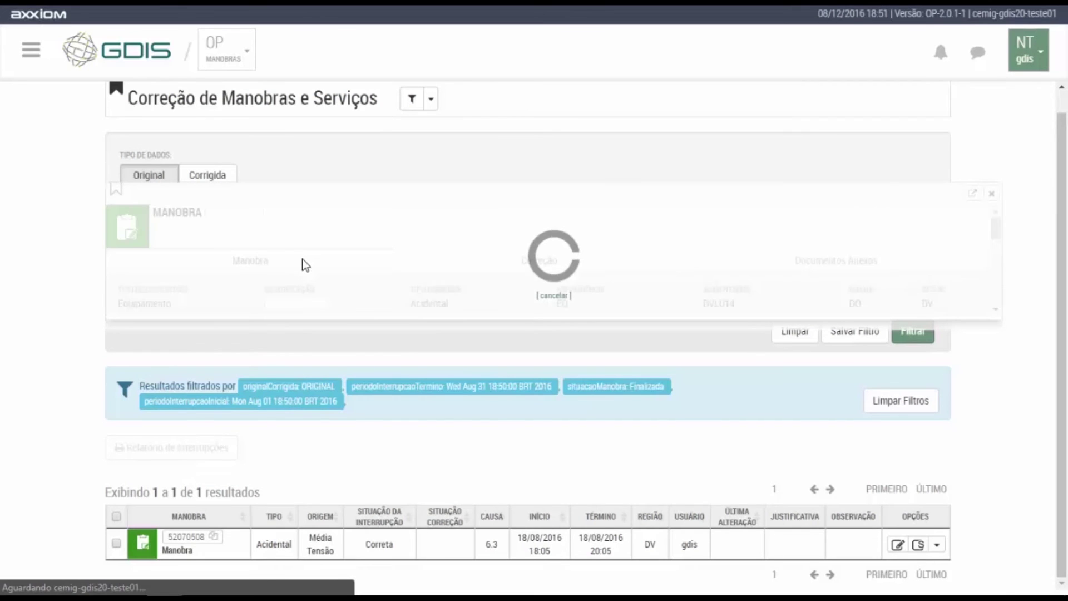
# Review manobra 52070508's two correction items and empty Documentos Anexos tab, then close its details.
pyautogui.moveTo(332, 203); pyautogui.dragTo(298, 135)
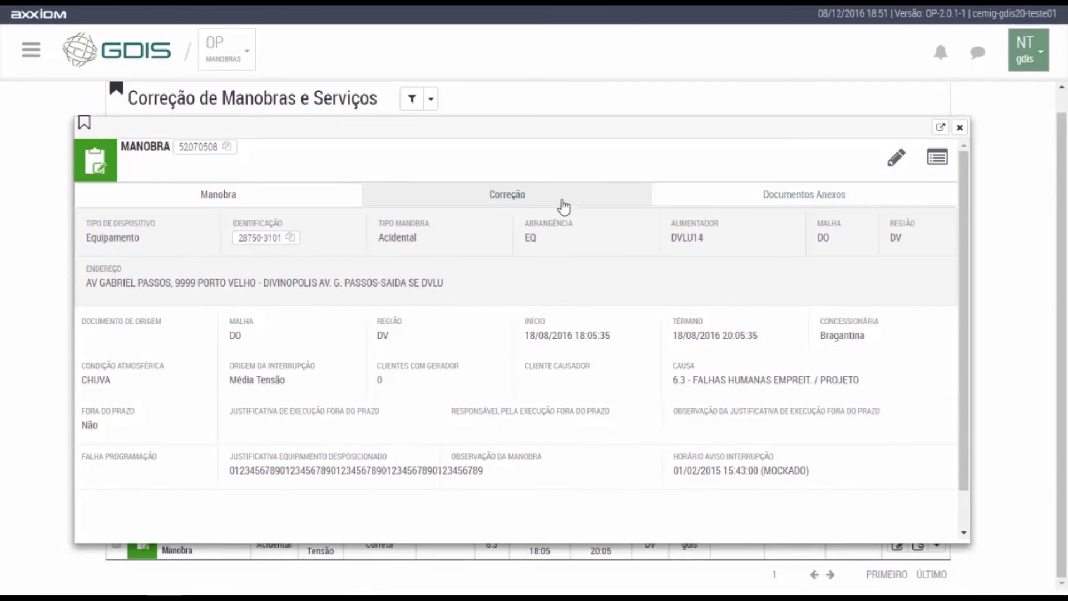
pyautogui.click(557, 202)
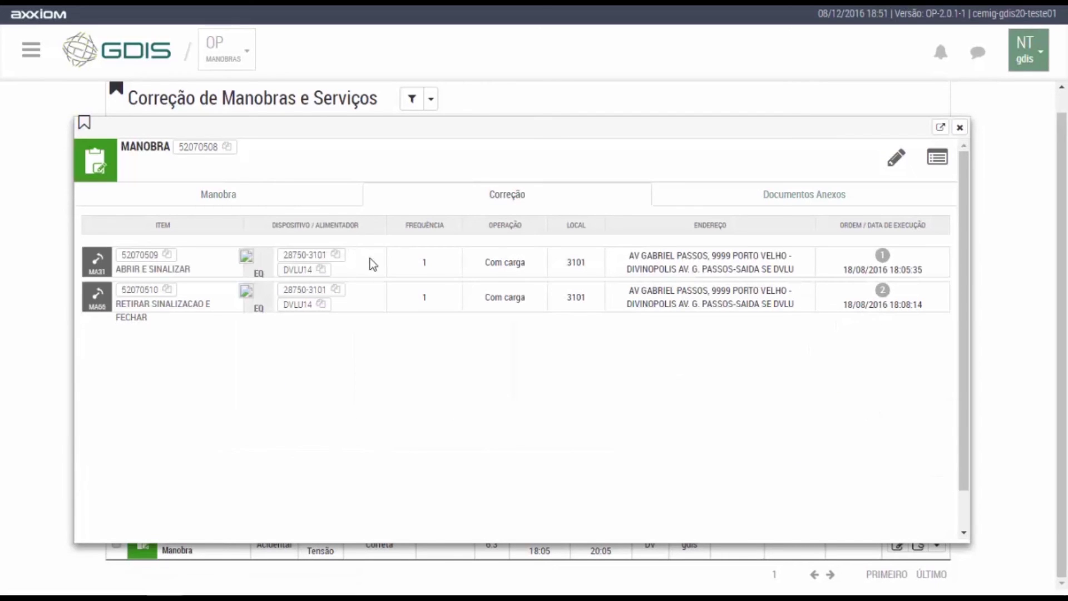
pyautogui.click(723, 196)
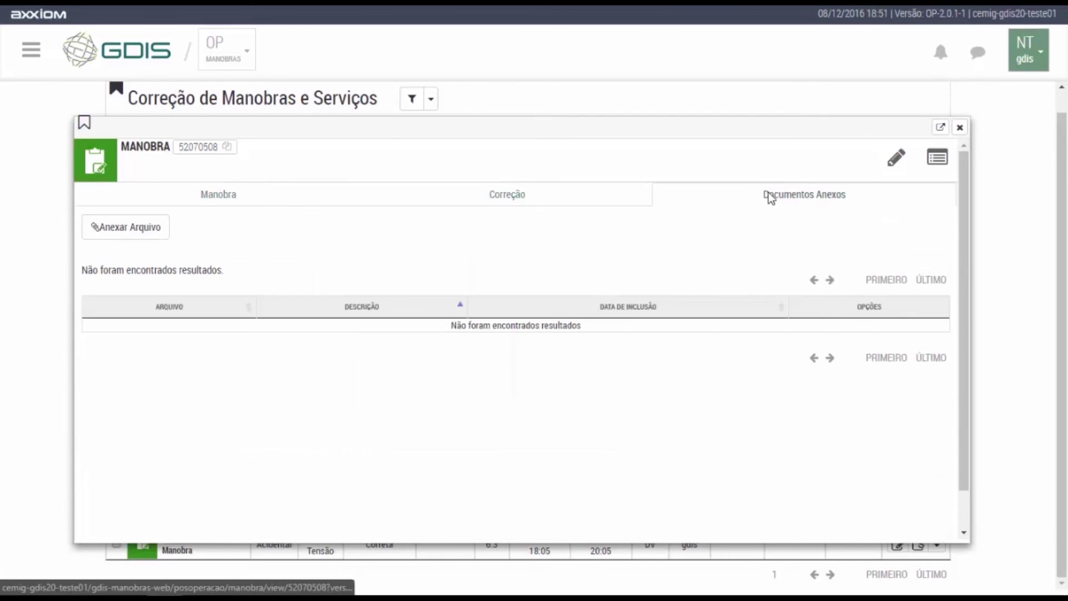
pyautogui.click(961, 128)
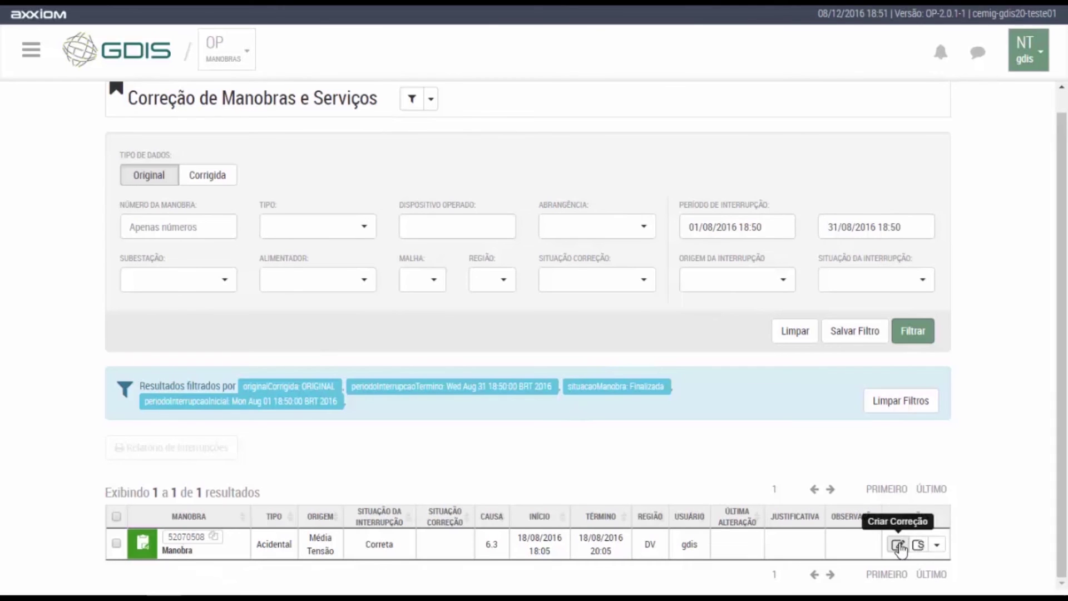
pyautogui.click(939, 548)
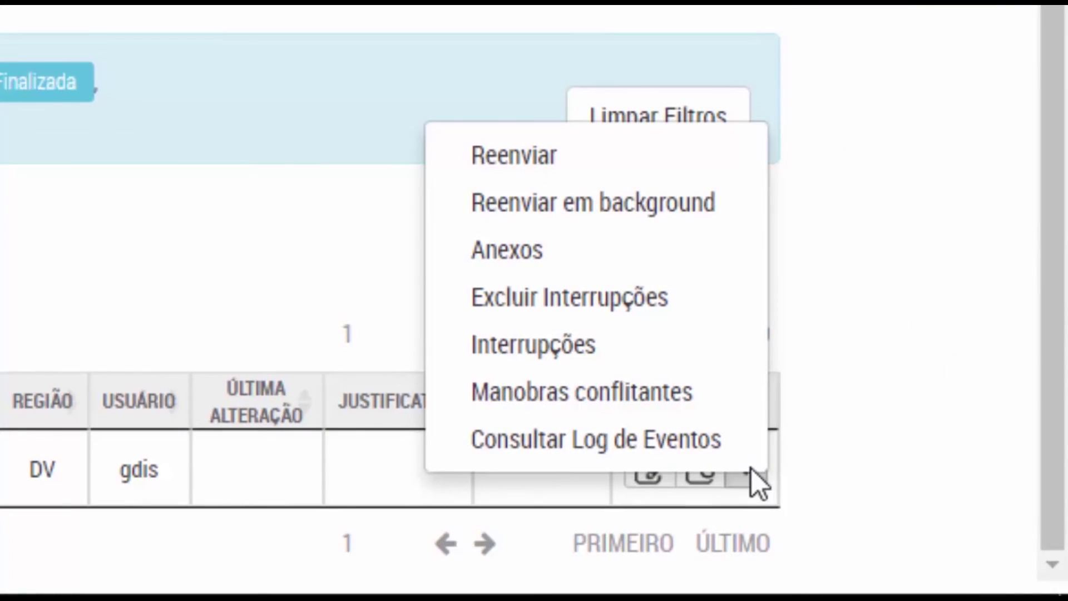
pyautogui.click(634, 364)
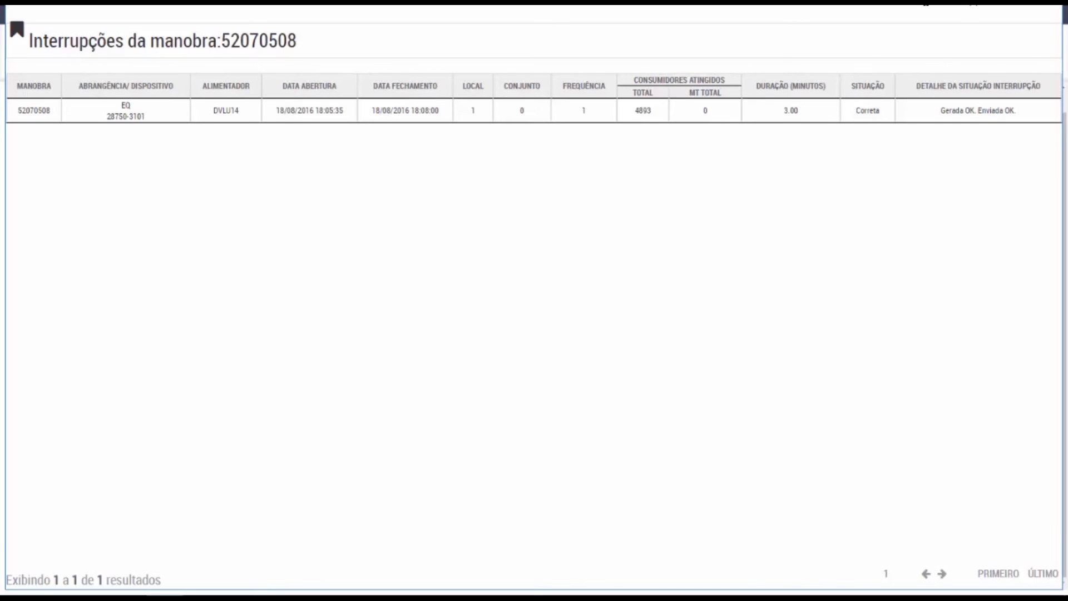
pyautogui.press('Escape')
pyautogui.click(939, 545)
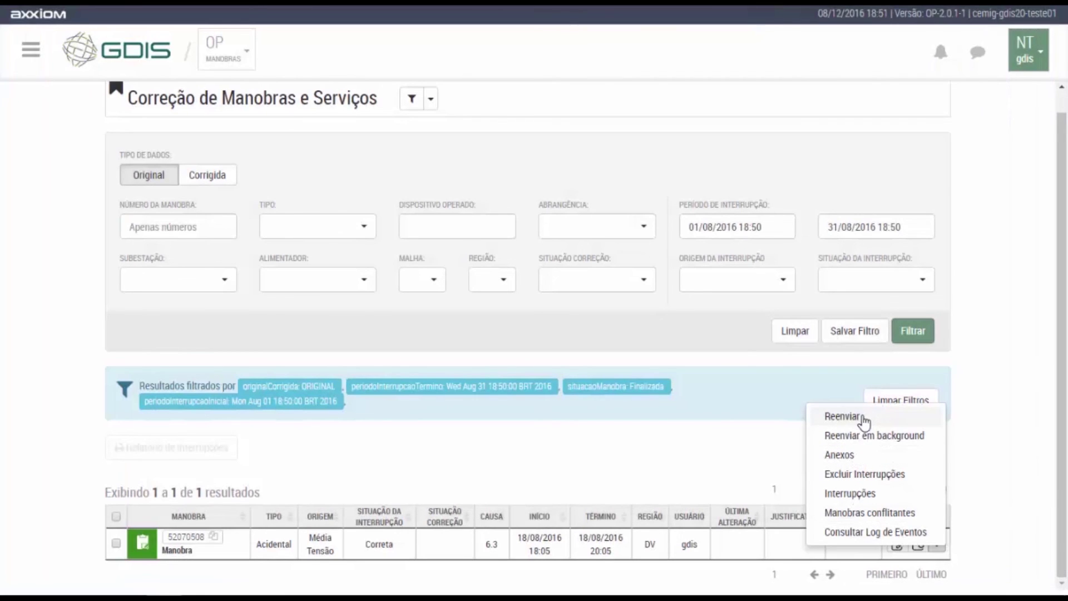
pyautogui.click(863, 514)
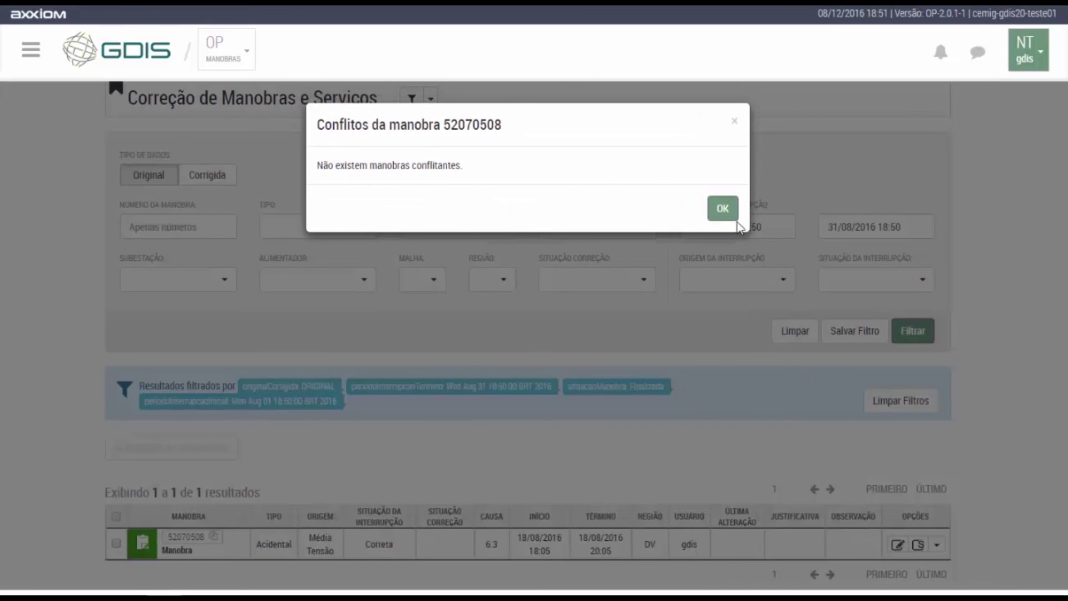
pyautogui.click(733, 217)
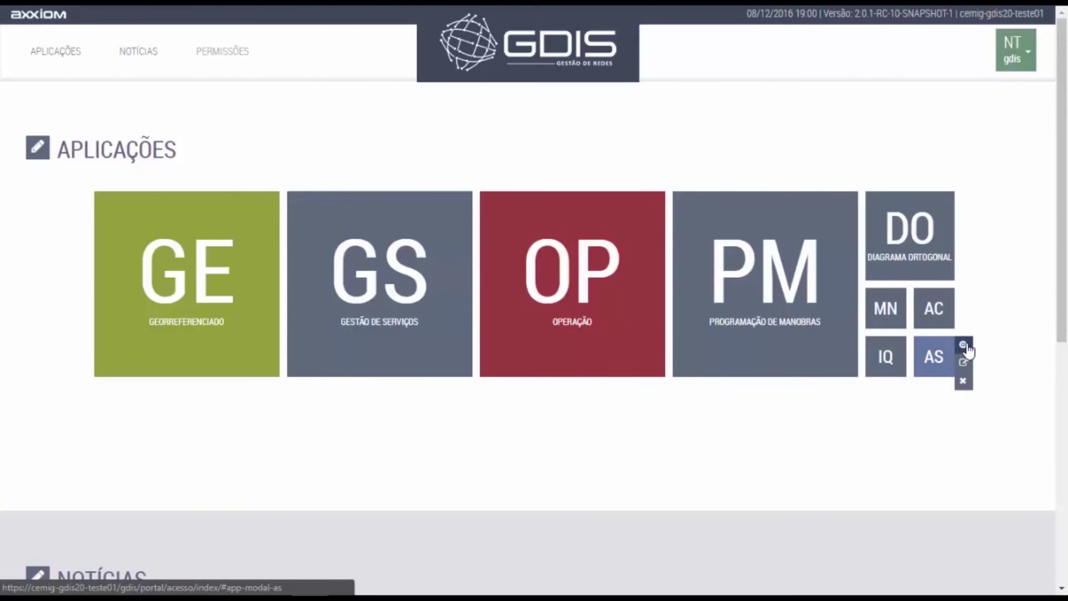
# Read the AS module information, then open the AS Apropriação de Serviços module.
pyautogui.click(963, 345)
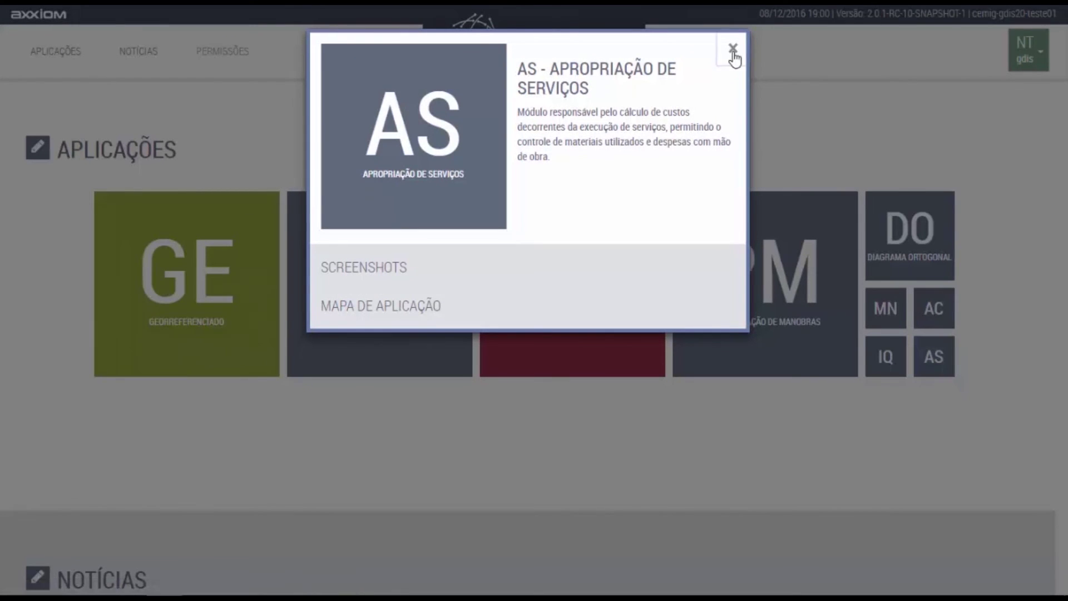
pyautogui.click(734, 51)
pyautogui.click(963, 363)
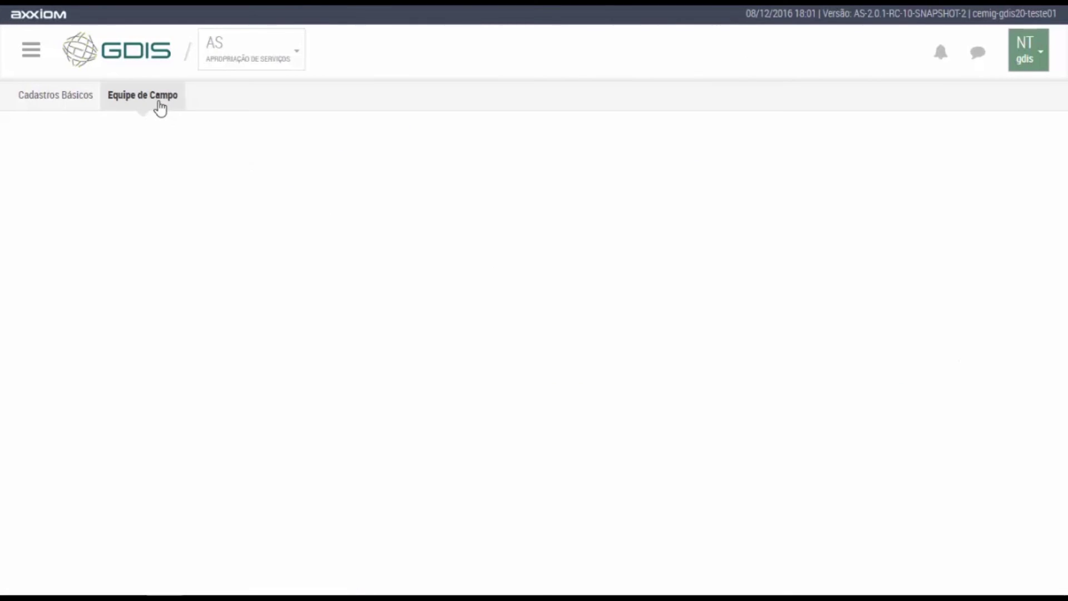
# List registered apropriações via Equipe de Campo > Apropriação > Consultar Apropriação and open apropriação 1010.
pyautogui.click(160, 106)
pyautogui.click(103, 128)
pyautogui.click(136, 195)
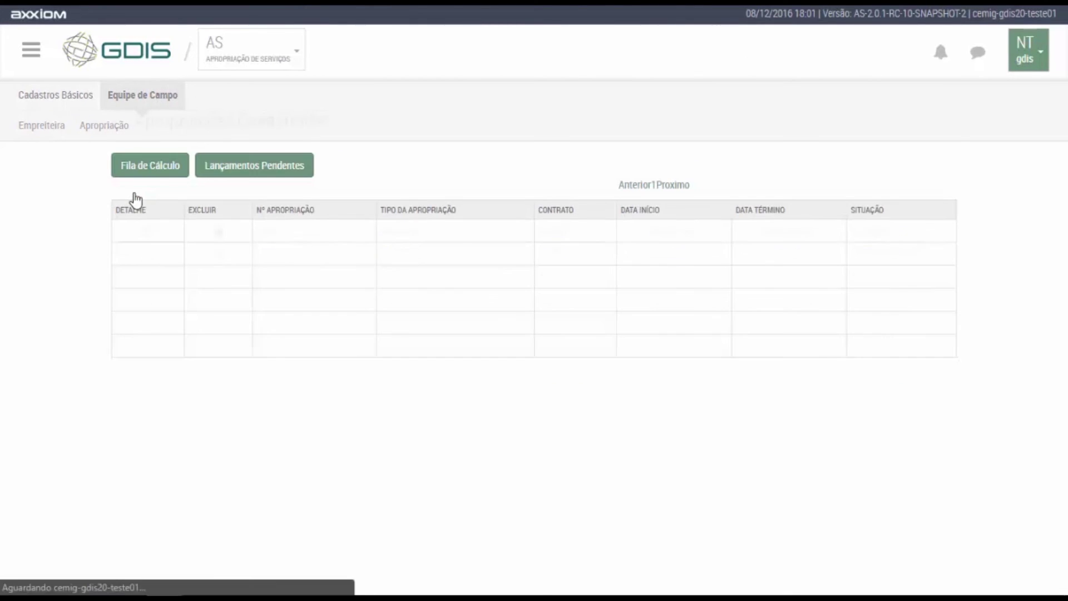
pyautogui.click(148, 232)
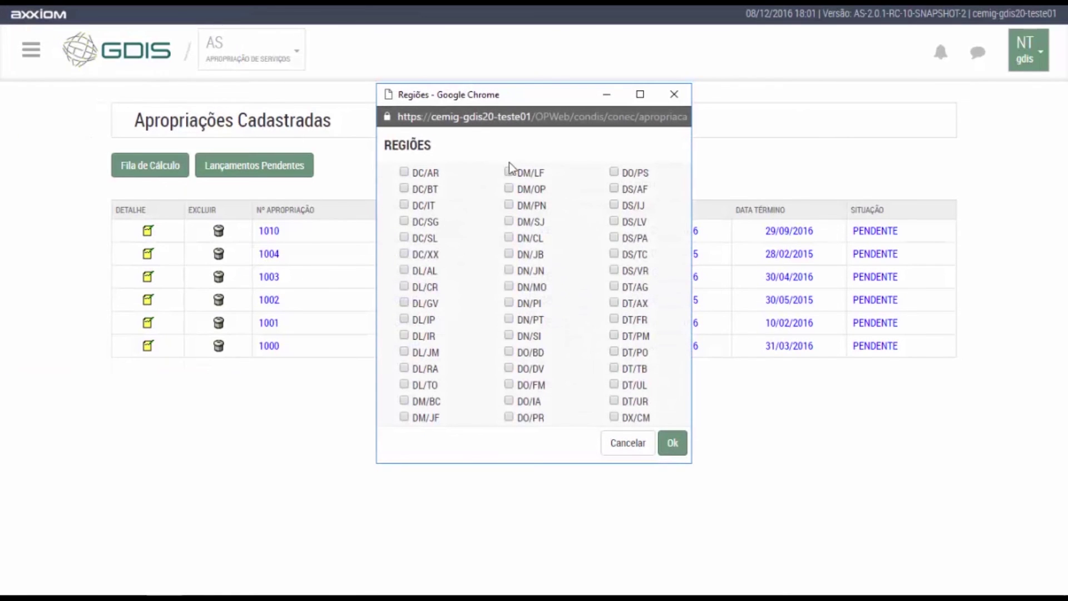
# Load apropriação 1010 for regions DC/AR, DC/BT and DC/IT and scroll through it.
pyautogui.click(404, 173)
pyautogui.click(404, 189)
pyautogui.click(404, 205)
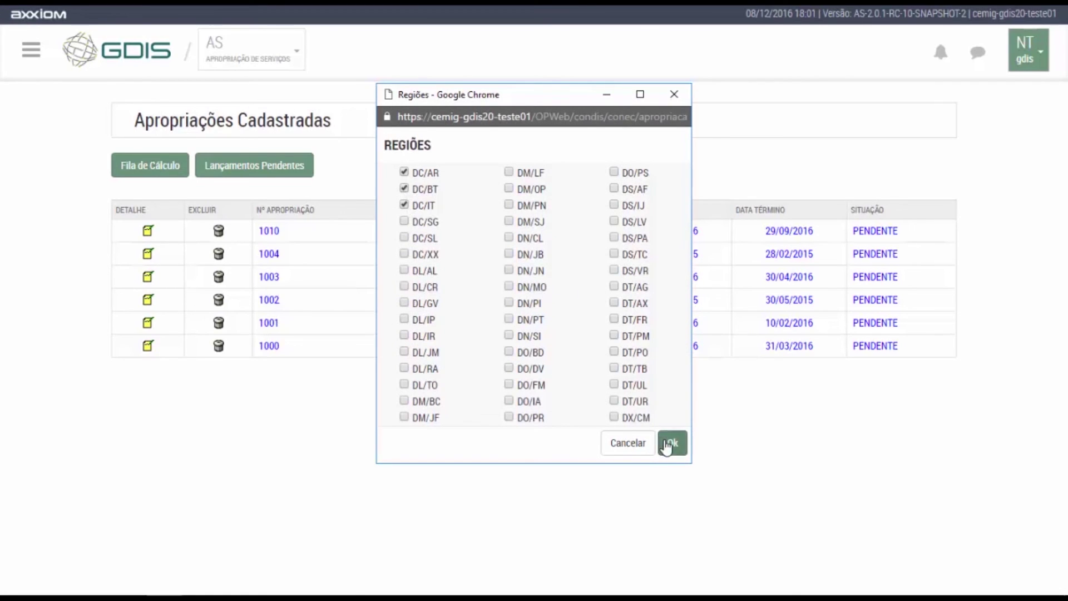
pyautogui.click(670, 443)
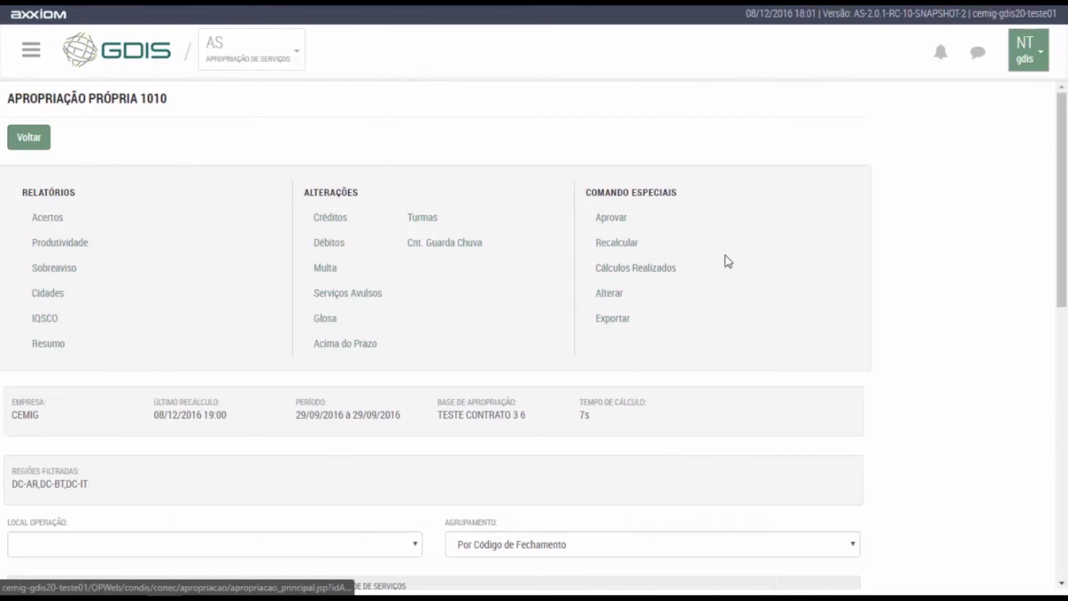
pyautogui.scroll(-1, 743, 221)
pyautogui.scroll(-8, 743, 221)
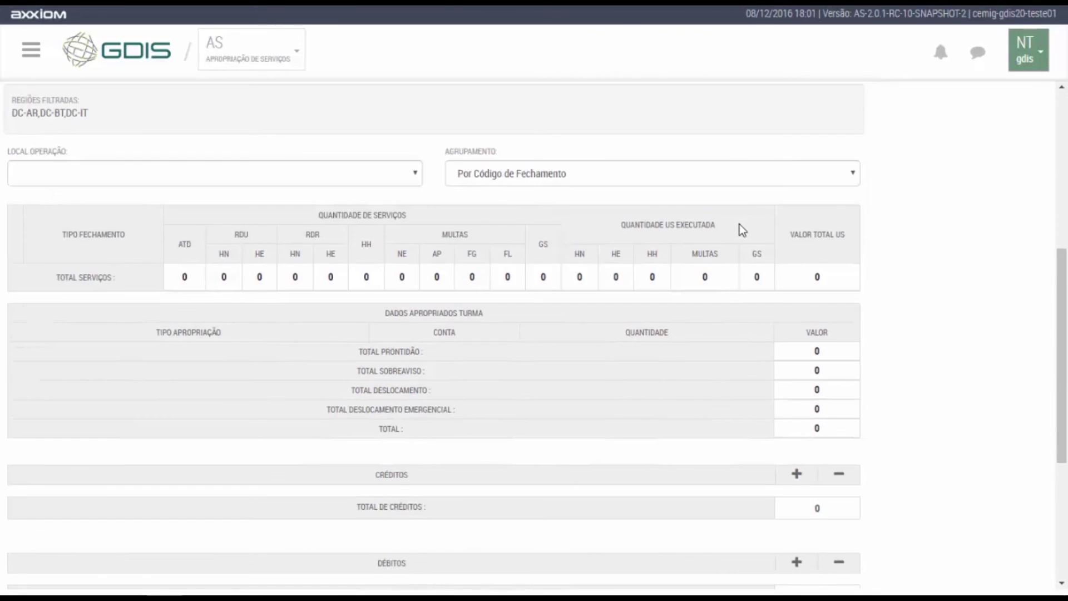
pyautogui.scroll(10, 739, 225)
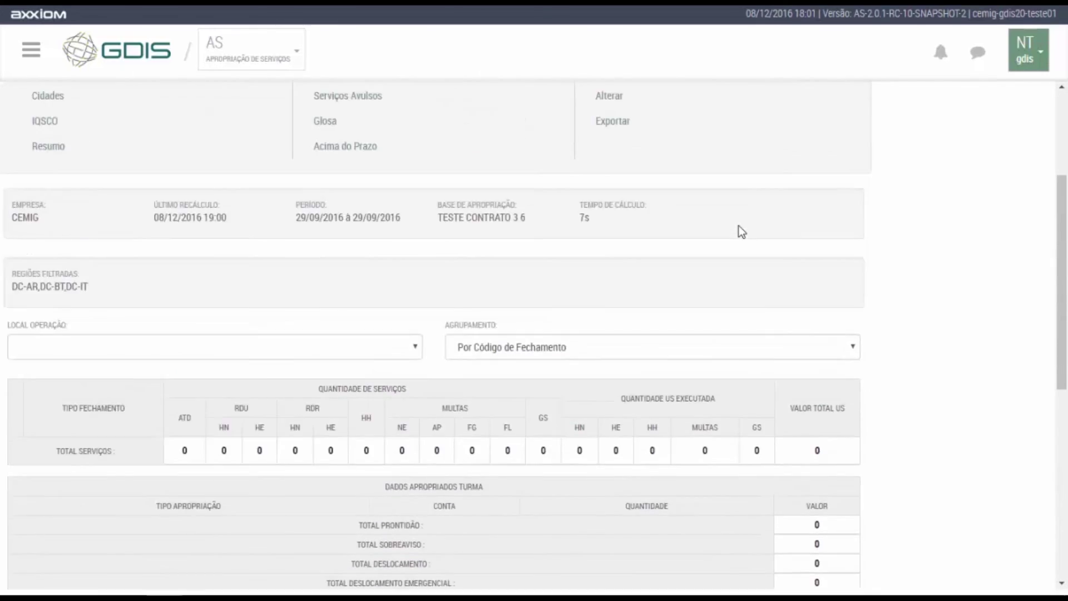
# Open apropriação 1003 with the same three regions and expand its Débitos section.
pyautogui.click(28, 138)
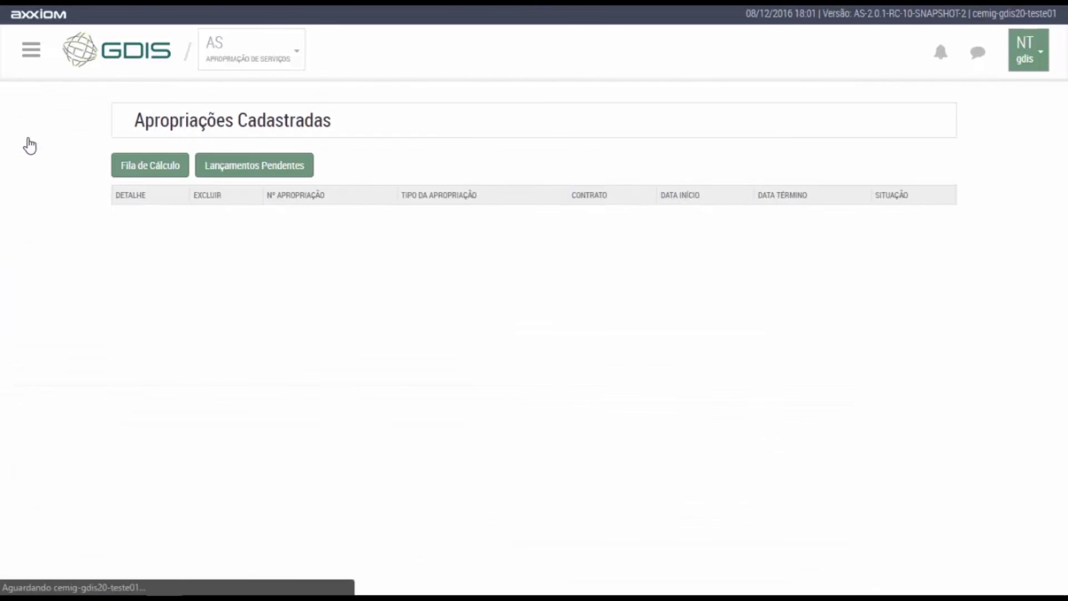
pyautogui.click(148, 280)
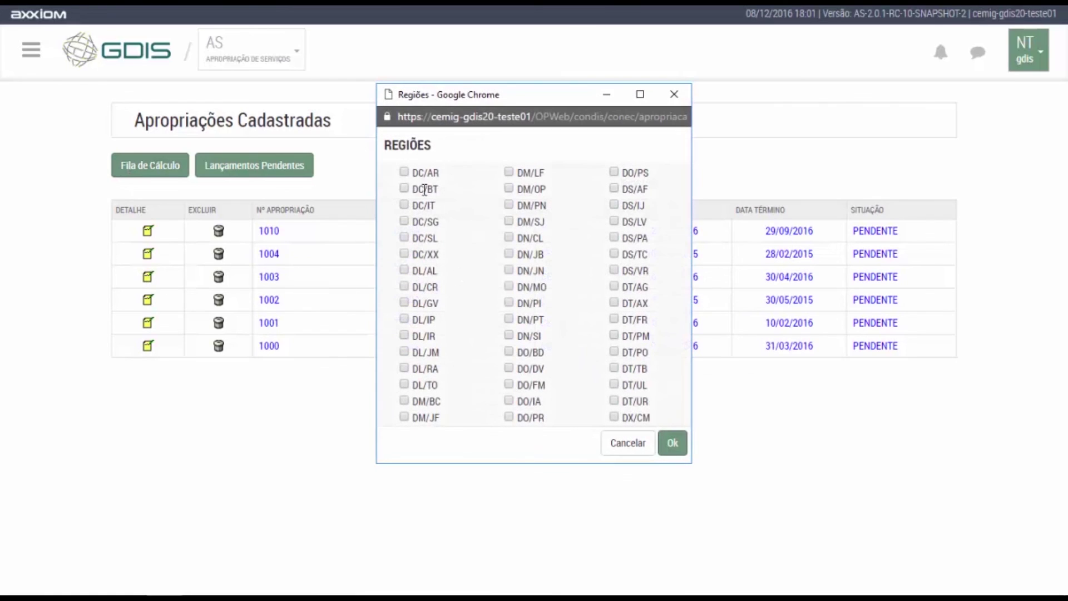
pyautogui.click(404, 172)
pyautogui.click(404, 188)
pyautogui.click(404, 204)
pyautogui.click(672, 443)
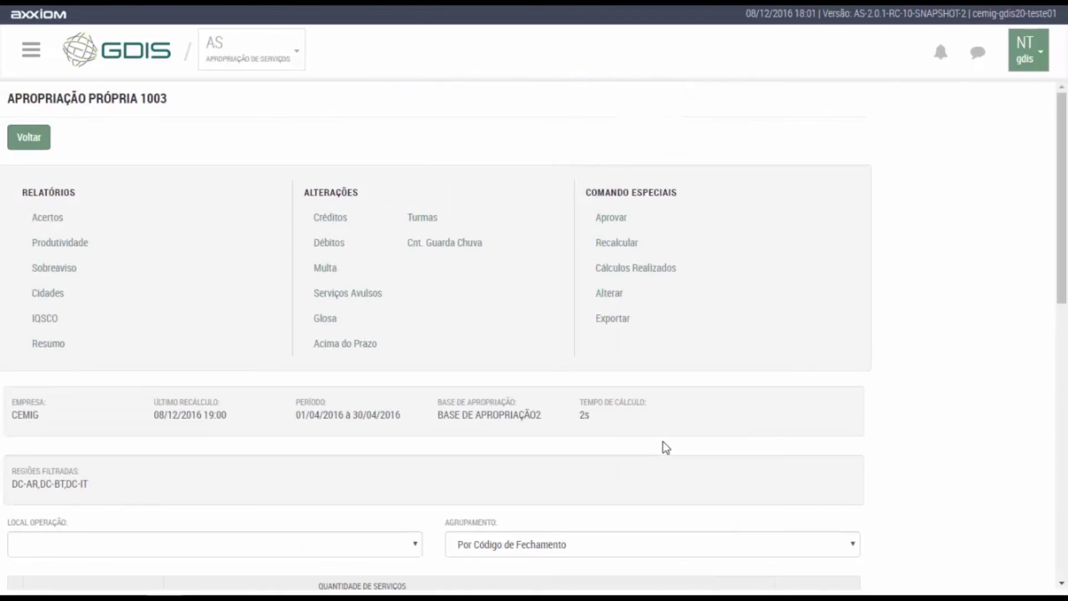
pyautogui.scroll(-10, 614, 419)
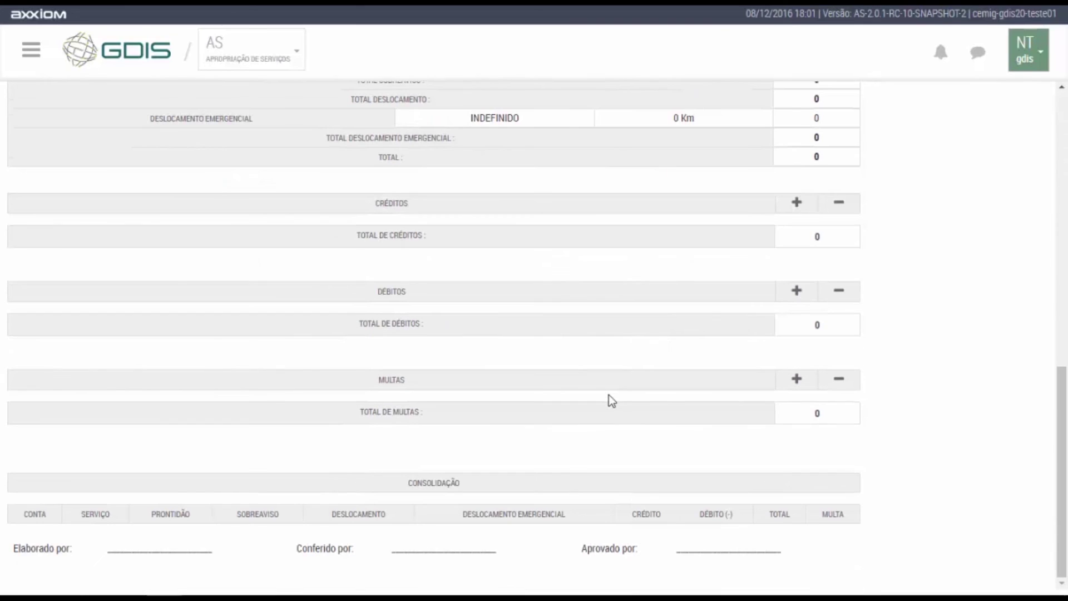
pyautogui.click(796, 292)
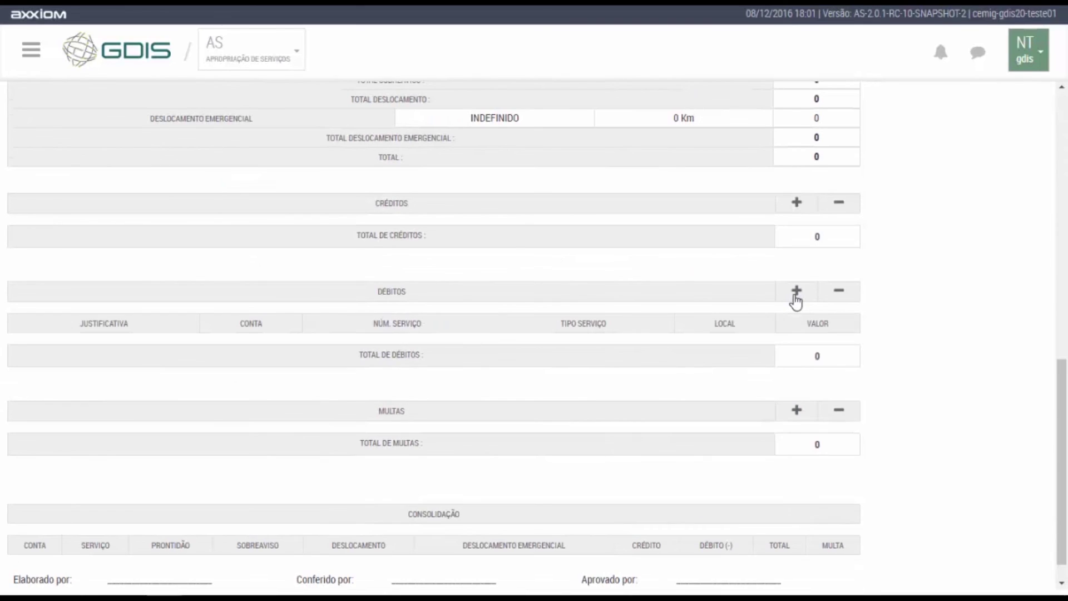
pyautogui.scroll(8, 318, 249)
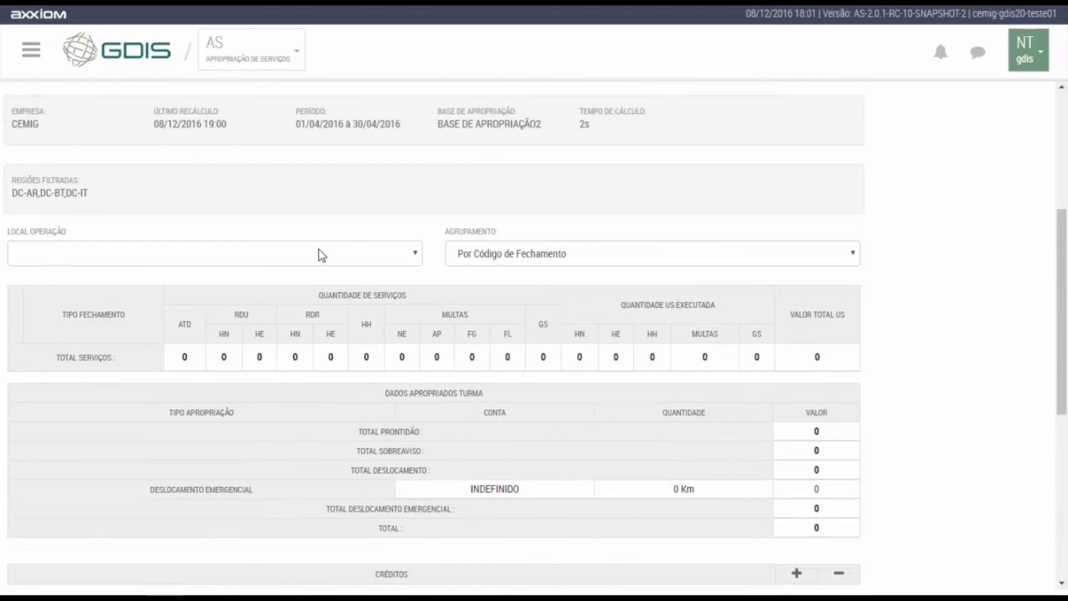
pyautogui.scroll(4, 317, 248)
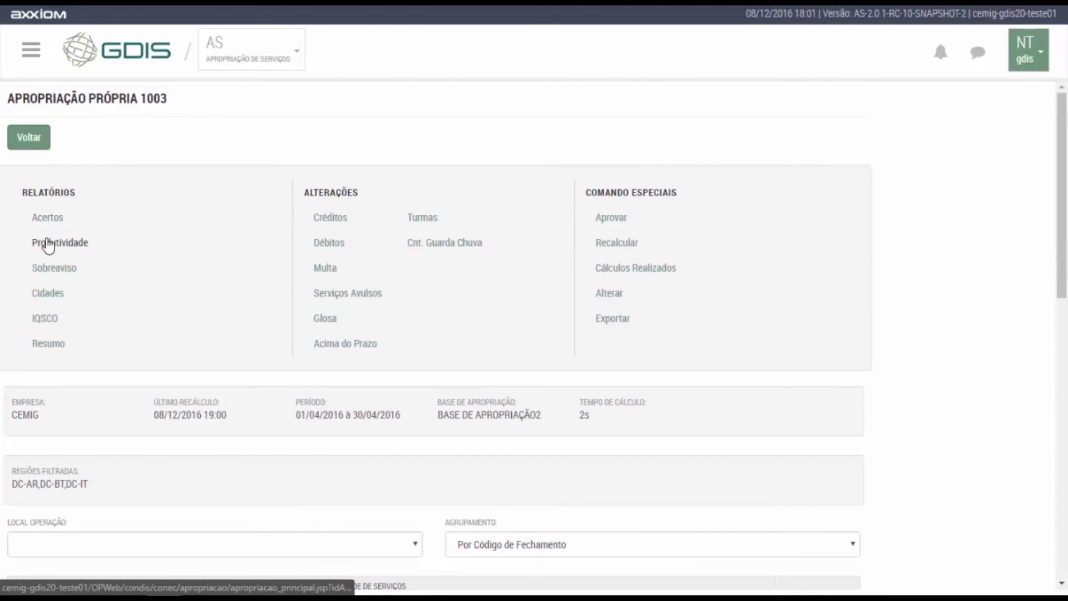
pyautogui.click(41, 222)
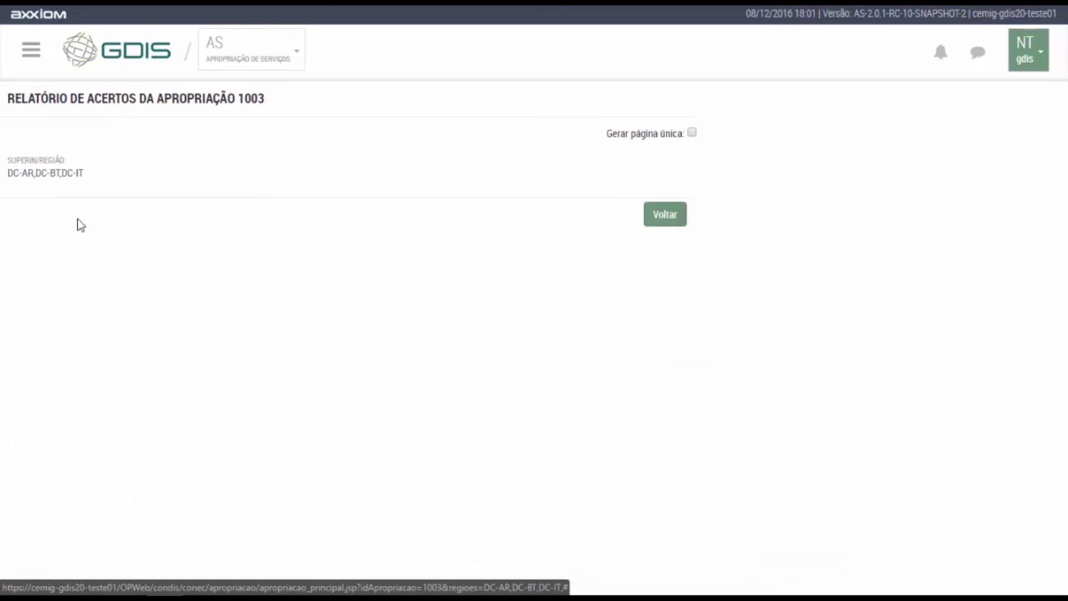
pyautogui.click(656, 223)
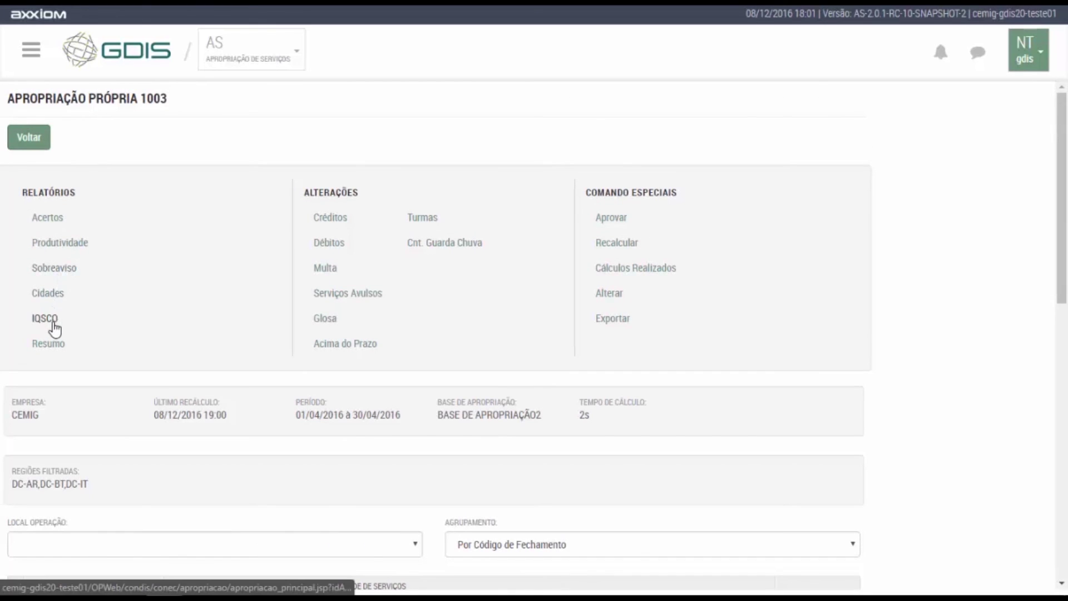
pyautogui.click(331, 268)
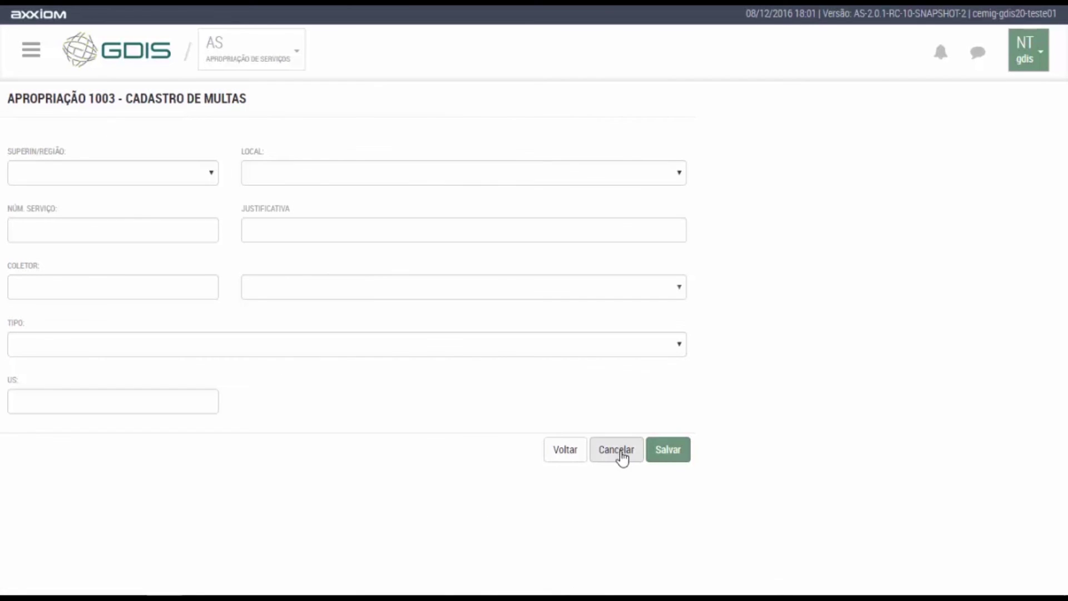
pyautogui.click(565, 451)
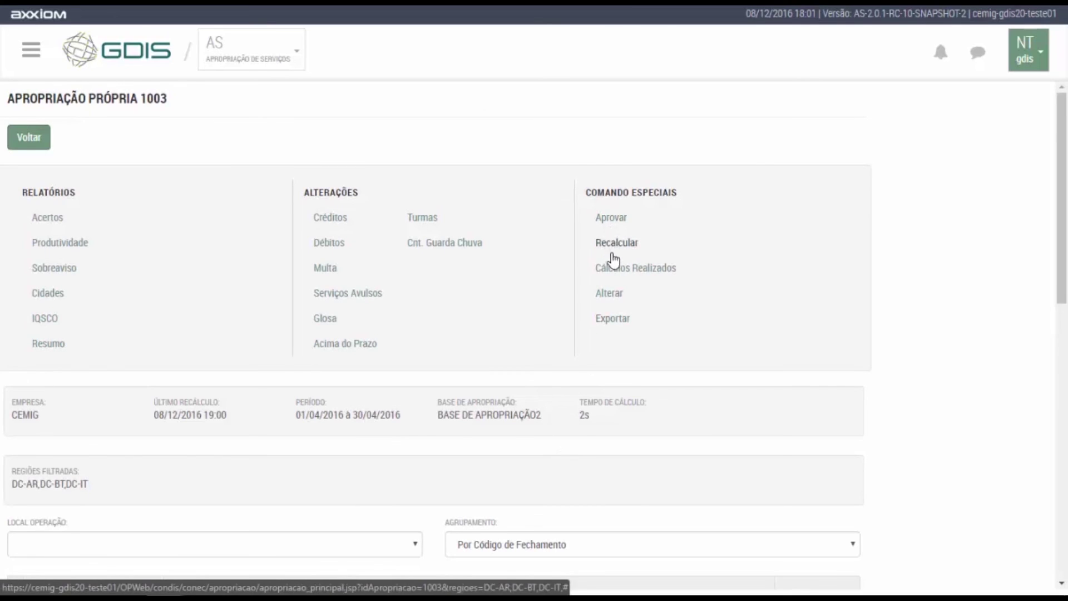
pyautogui.click(620, 271)
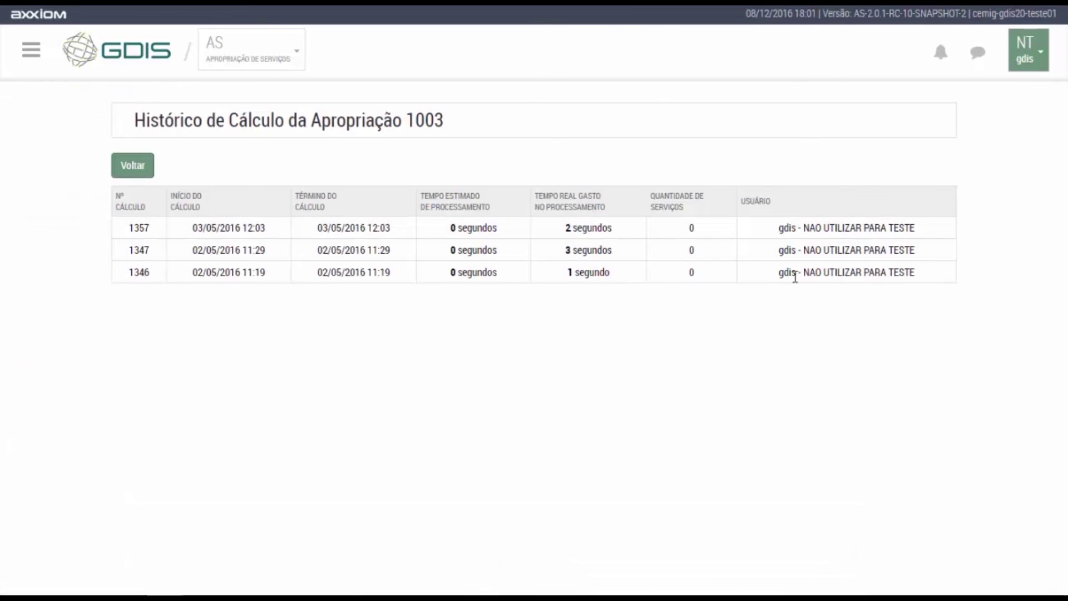
pyautogui.click(132, 168)
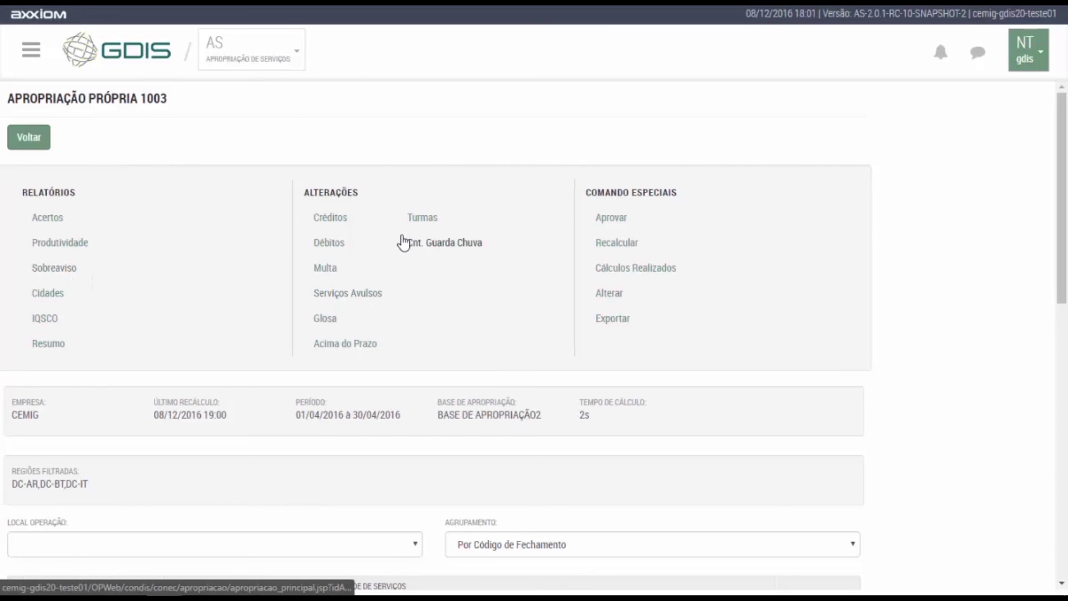
pyautogui.click(78, 248)
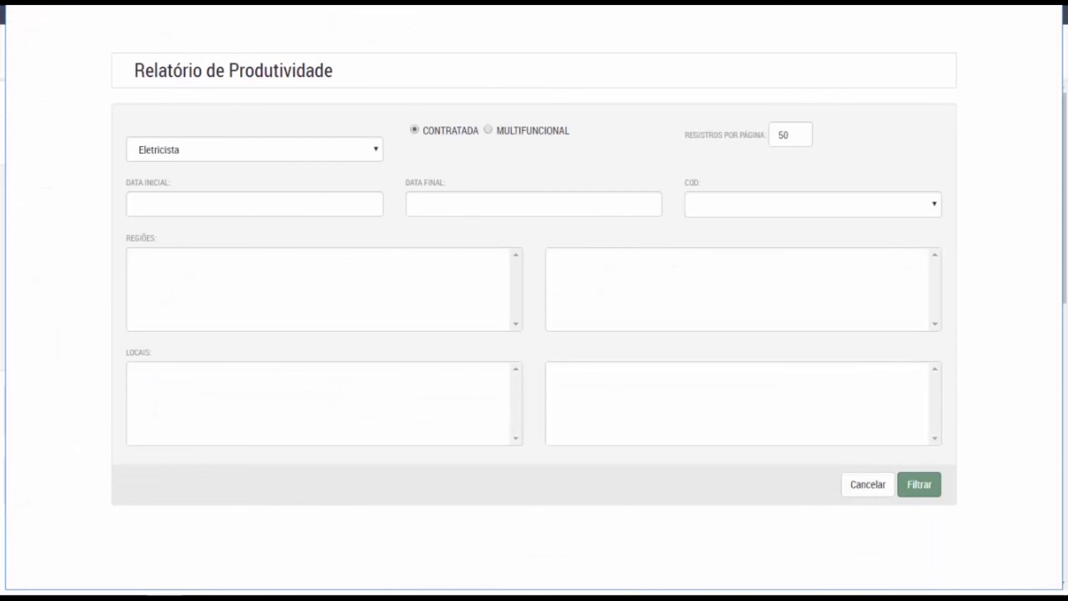
pyautogui.click(1064, 6)
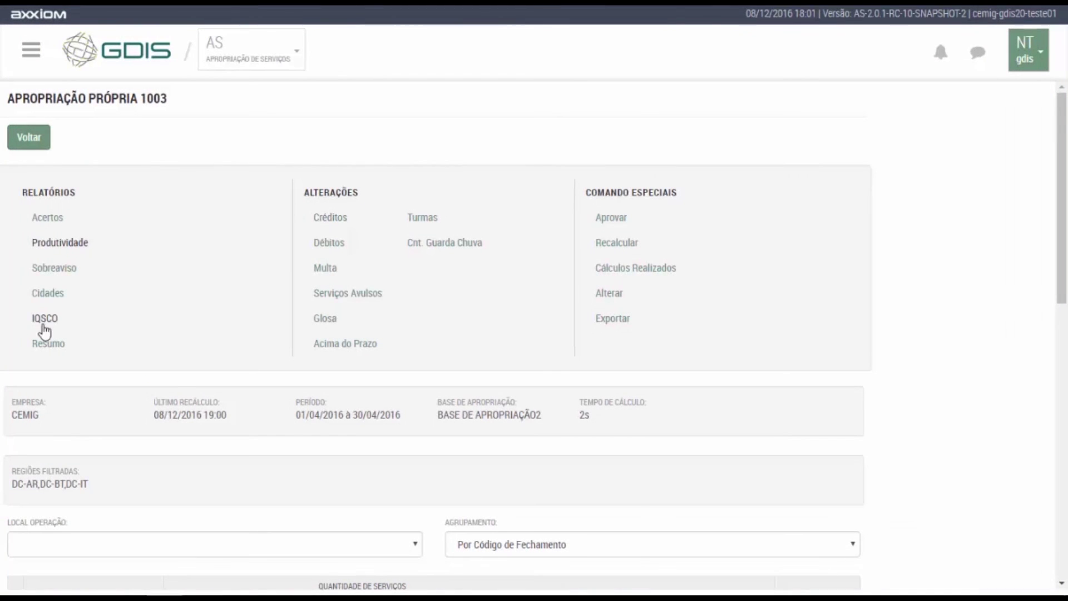
pyautogui.click(44, 343)
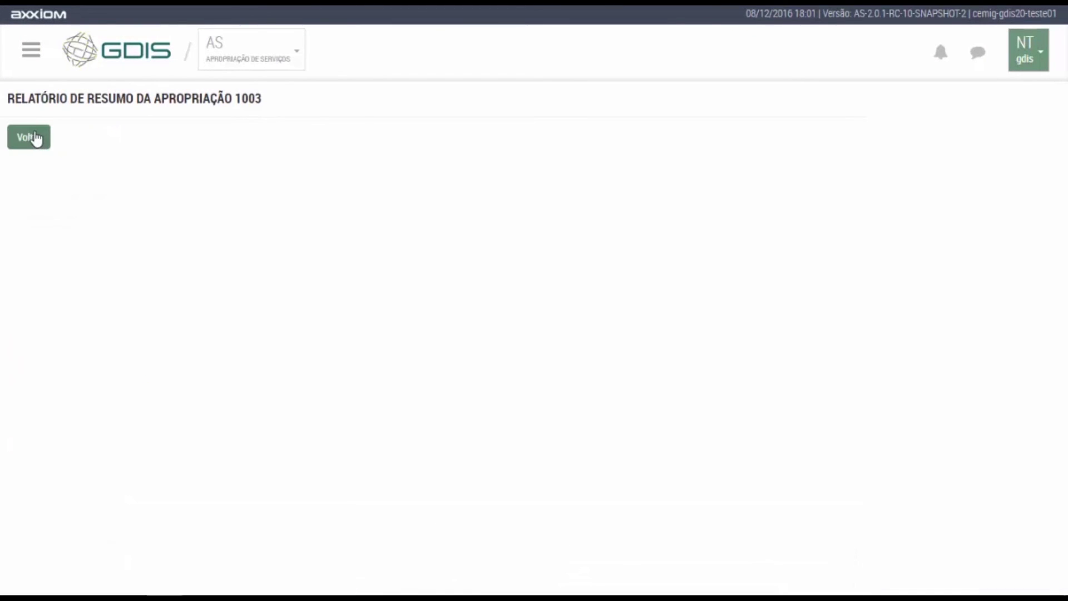
pyautogui.click(29, 137)
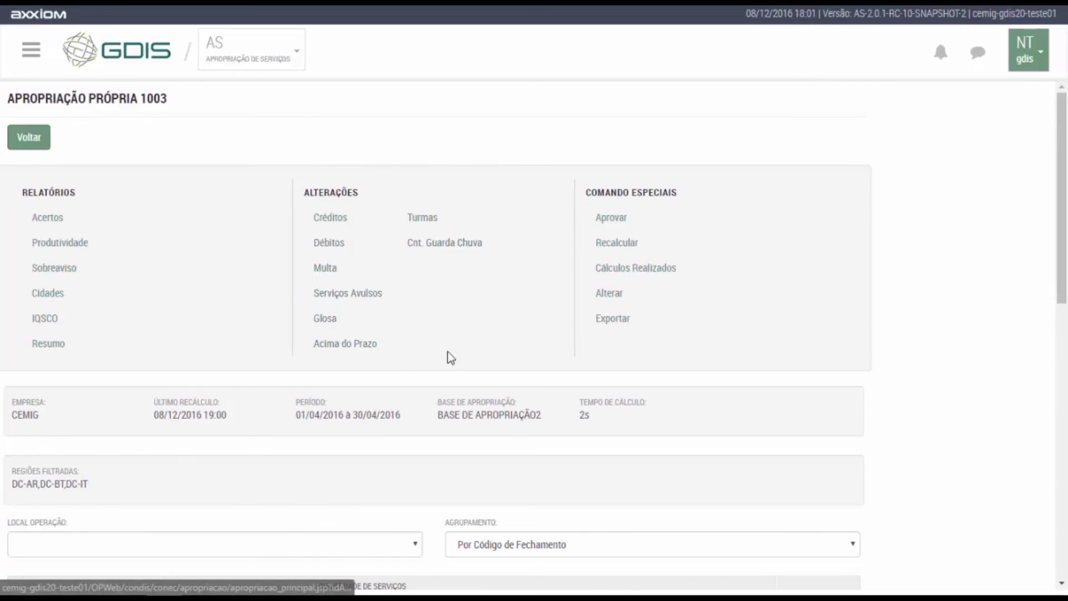
pyautogui.scroll(-4, 478, 306)
pyautogui.scroll(-8, 476, 298)
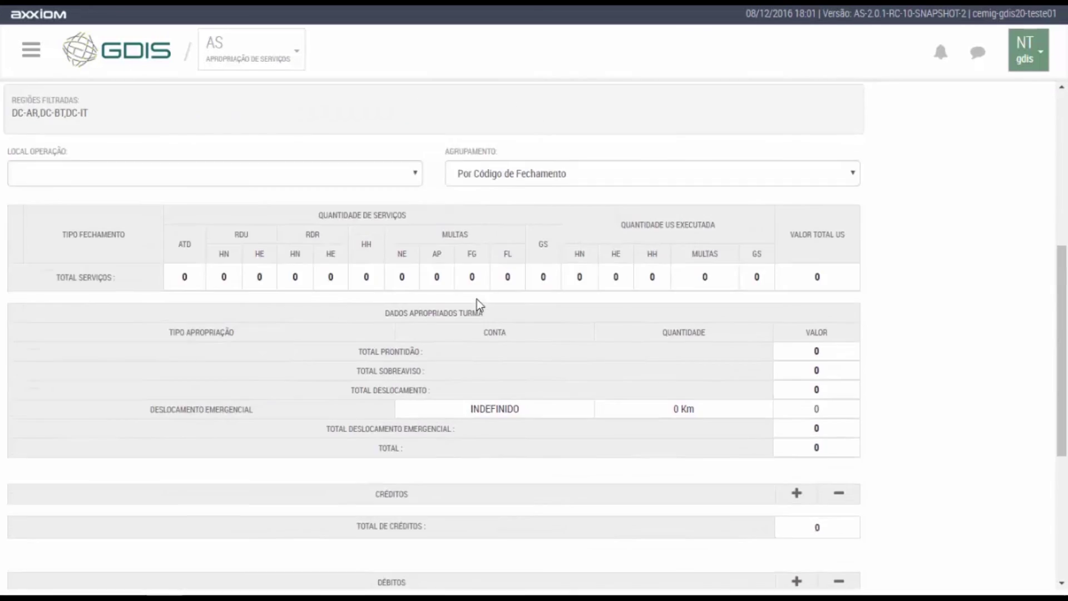
pyautogui.scroll(12, 477, 299)
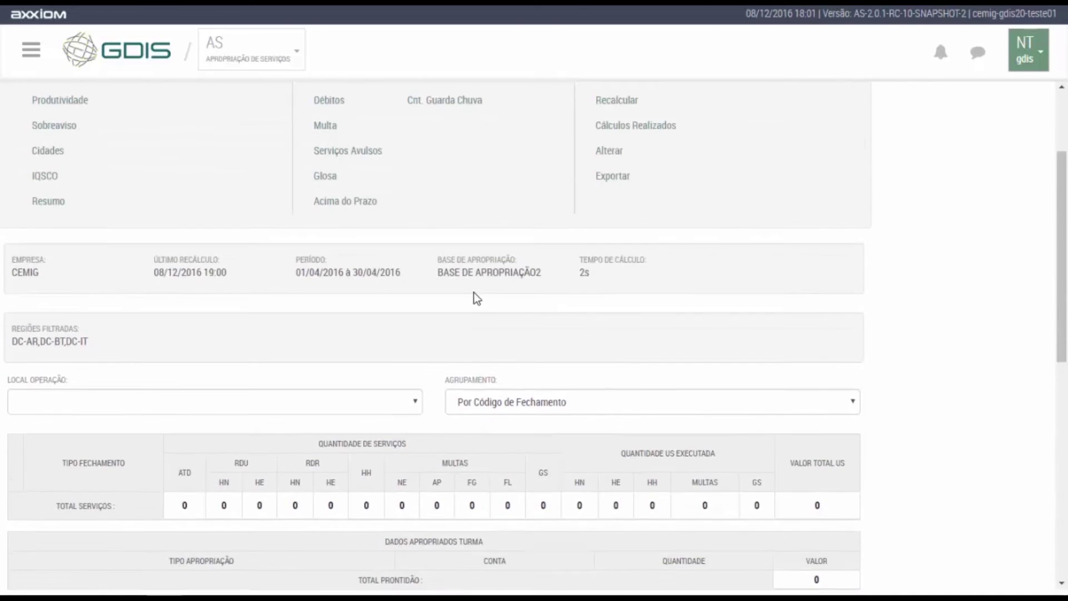
# Leave the appropriations list and navigate through the AS menus back to the portal.
pyautogui.click(36, 142)
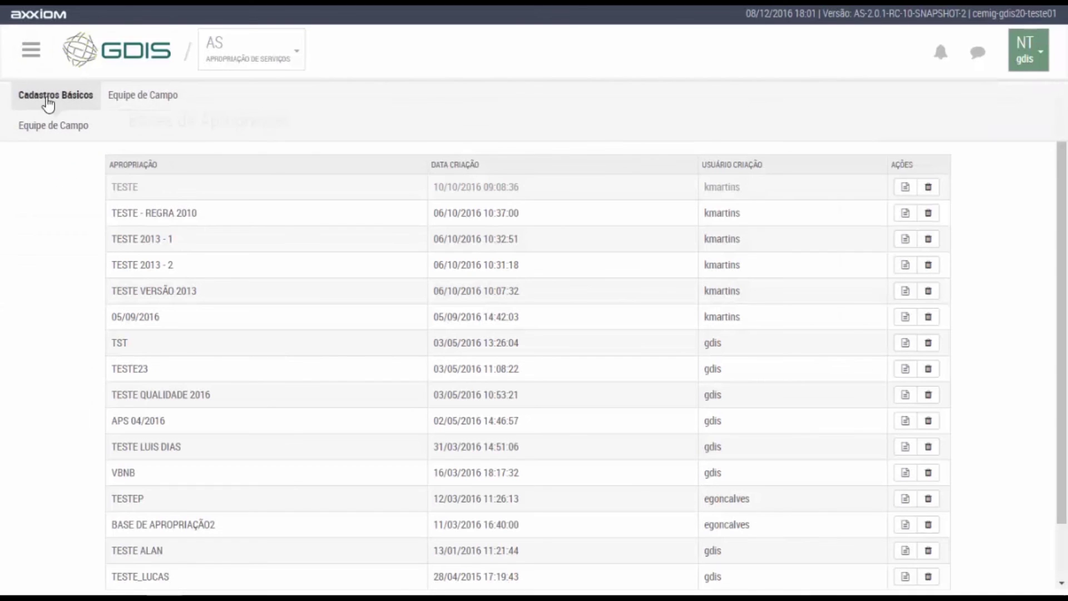
pyautogui.click(50, 169)
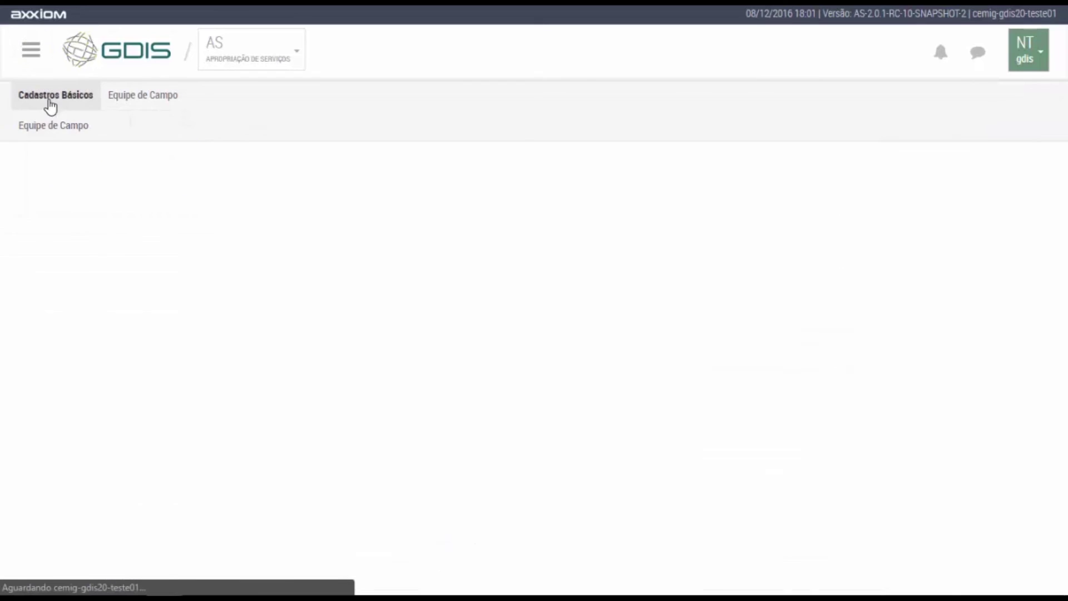
pyautogui.click(48, 105)
pyautogui.click(65, 195)
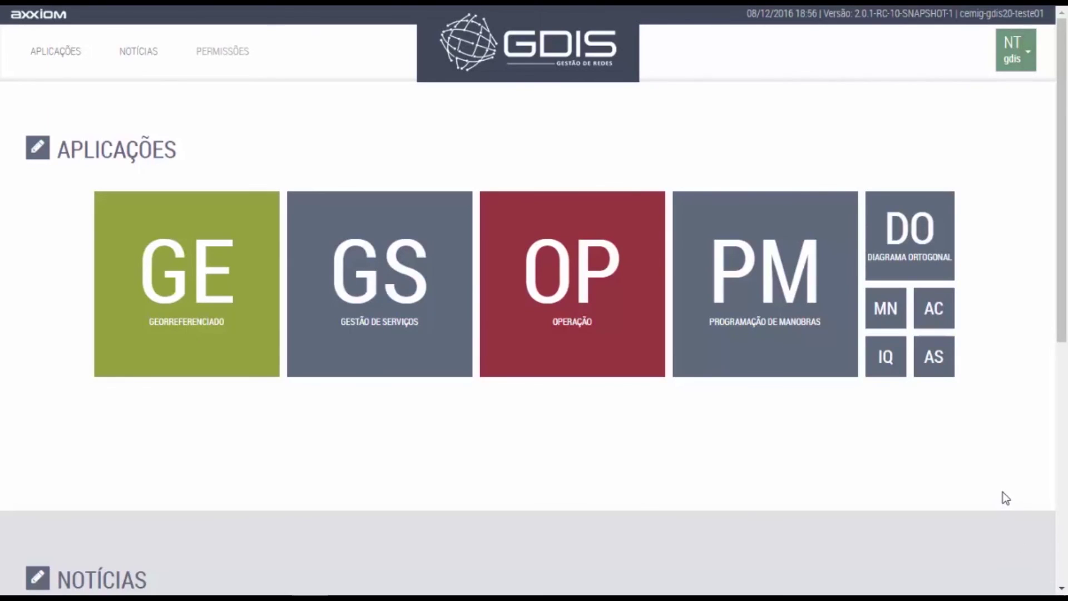
# Open the GE Georreferenciado module and pan around the network map.
pyautogui.moveTo(225, 308)
pyautogui.click(163, 272)
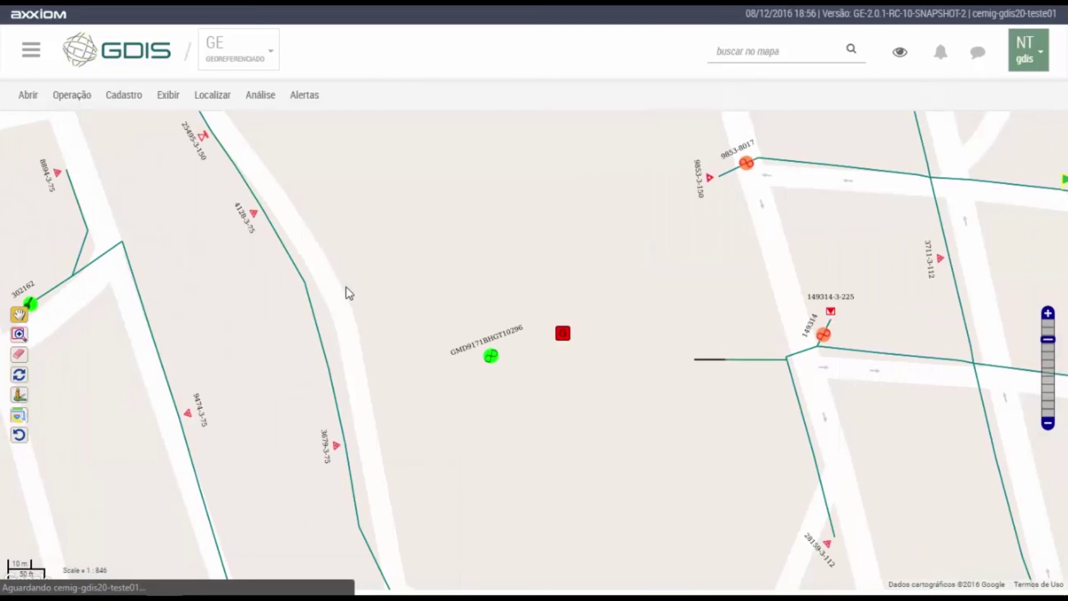
pyautogui.moveTo(233, 273); pyautogui.dragTo(816, 210)
pyautogui.moveTo(773, 450); pyautogui.dragTo(253, 189)
pyautogui.moveTo(866, 484); pyautogui.dragTo(346, 332)
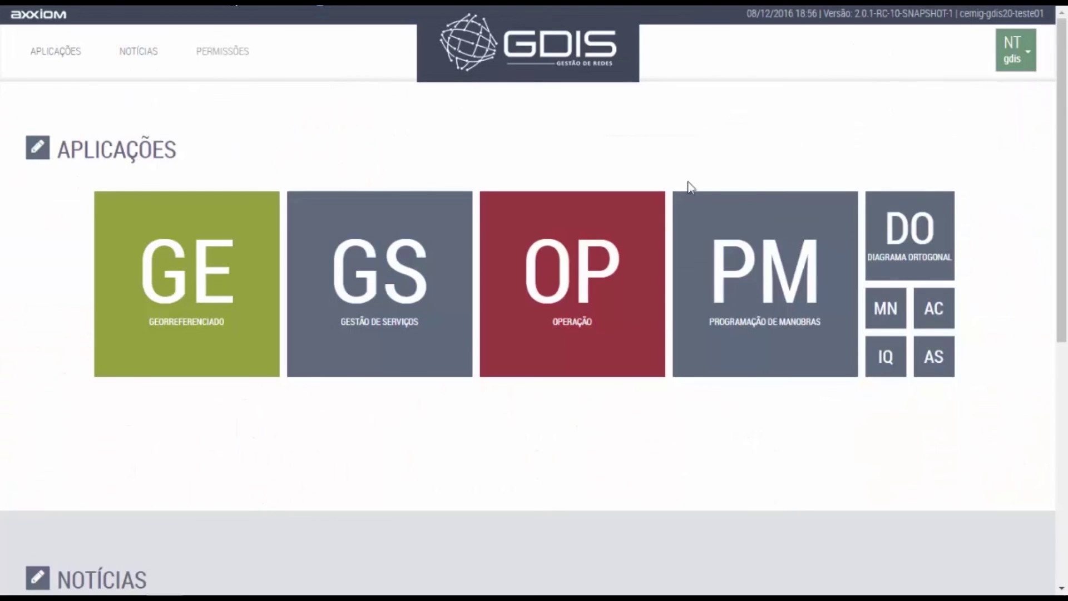
pyautogui.moveTo(911, 305)
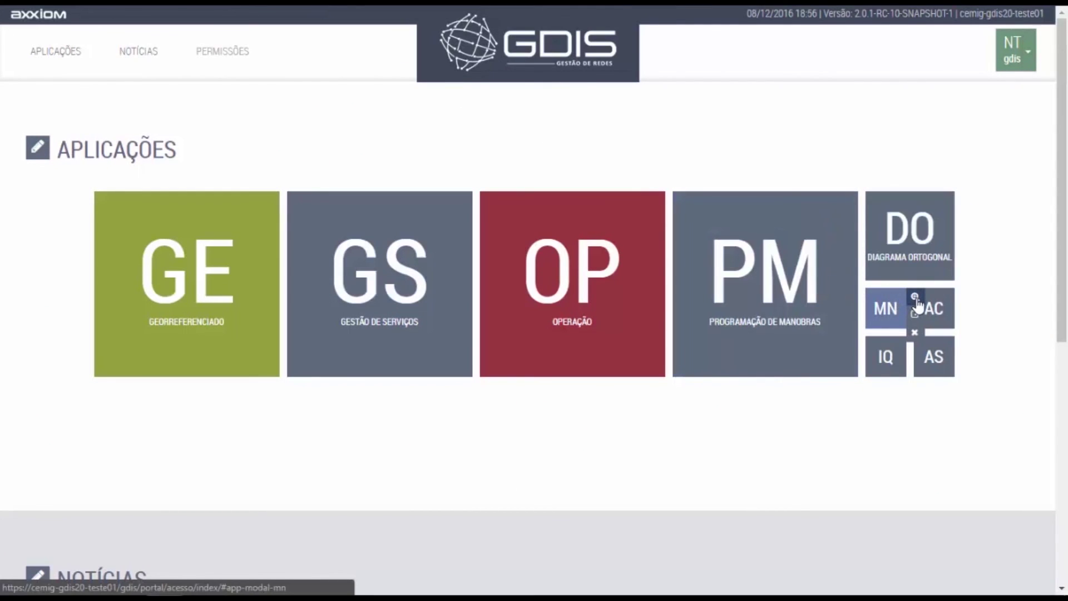
pyautogui.click(915, 298)
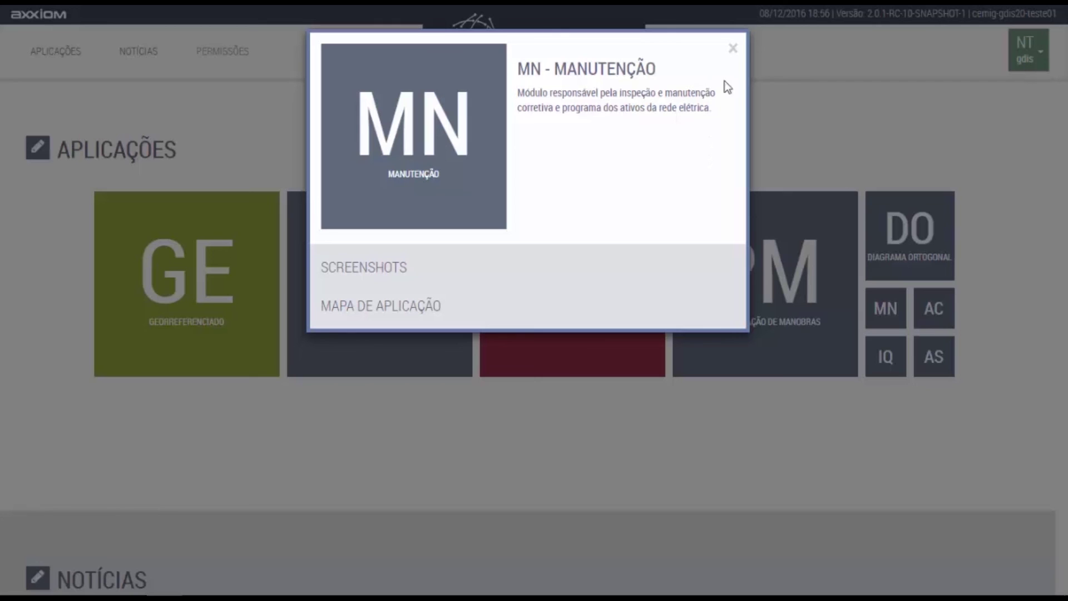
pyautogui.click(733, 49)
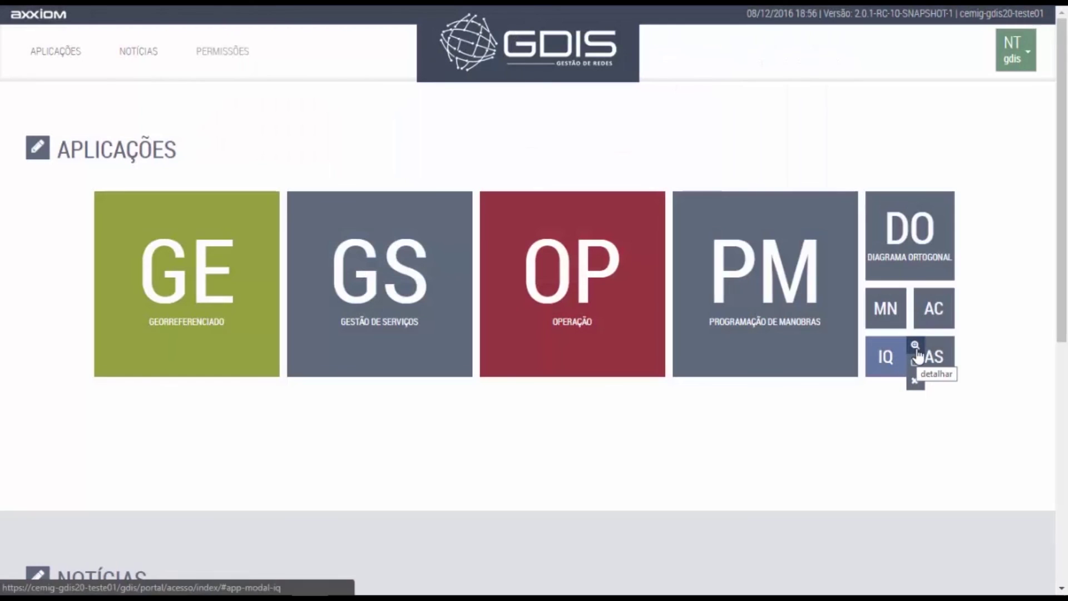
pyautogui.click(916, 346)
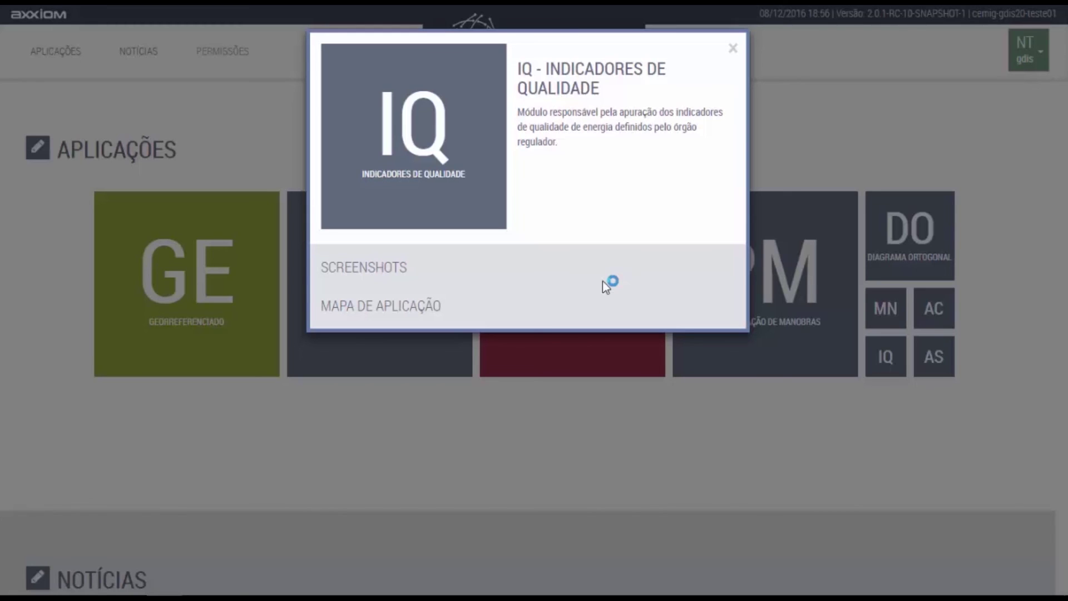
pyautogui.click(732, 50)
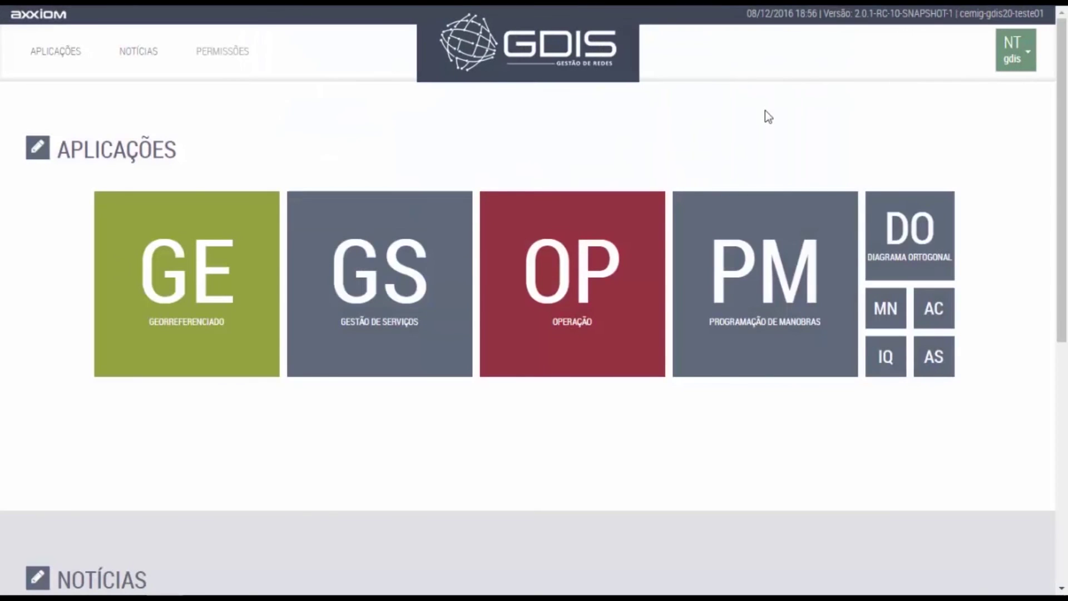